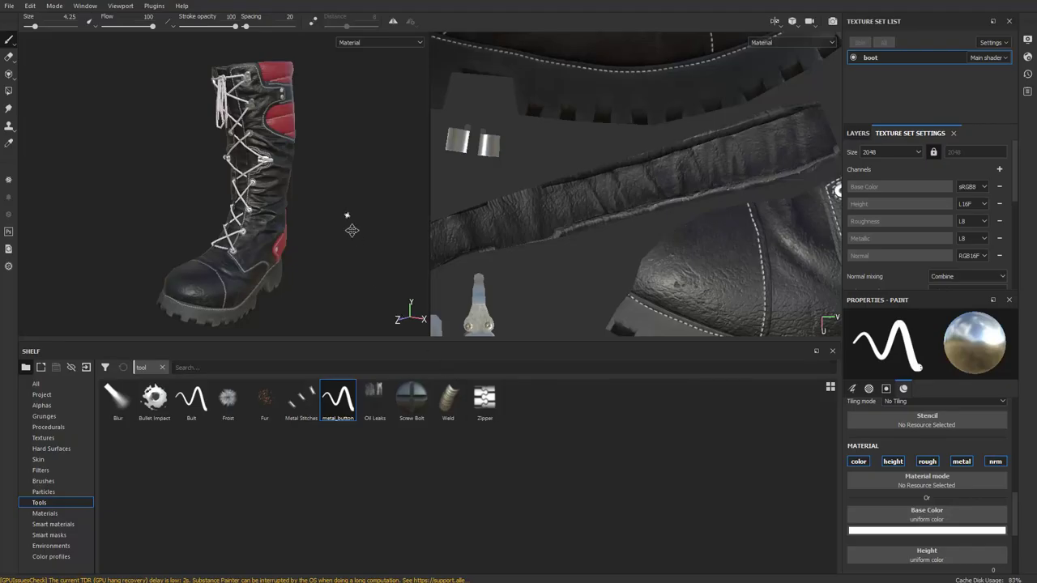
# Orbit and zoom the boot model to inspect its laced side, red panel and toe
pyautogui.moveTo(350, 224)
pyautogui.keyDown('alt'); pyautogui.mouseDown()
pyautogui.moveTo(359, 203)
pyautogui.moveTo(220, 234)
pyautogui.moveTo(354, 240)
pyautogui.moveTo(154, 222)
pyautogui.moveTo(200, 170)
pyautogui.moveTo(217, 223)
pyautogui.mouseUp(); pyautogui.keyUp('alt')
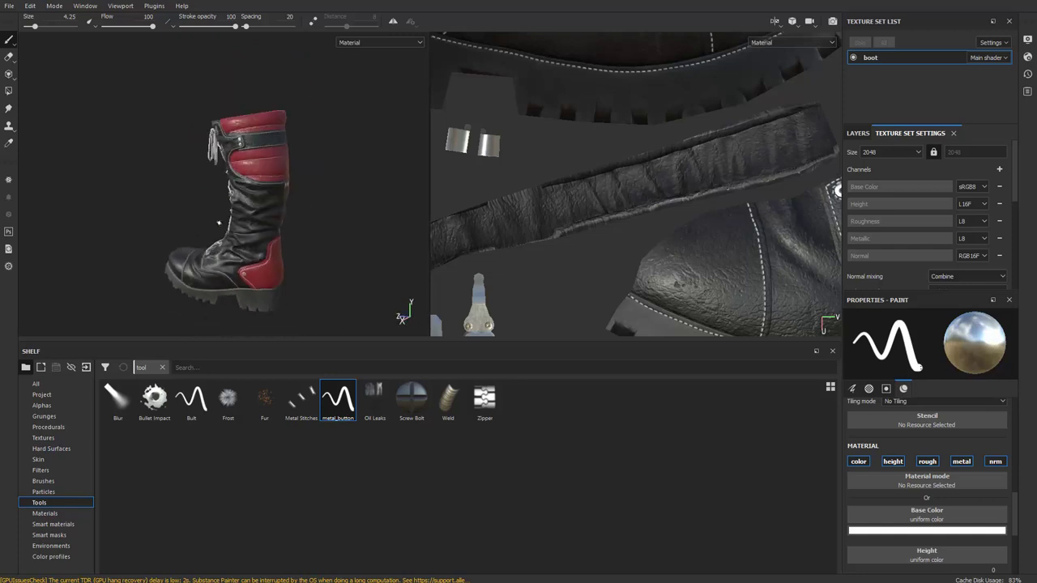
pyautogui.keyDown('alt'); pyautogui.moveTo(107, 219); pyautogui.dragTo(363, 224); pyautogui.keyUp('alt')
pyautogui.scroll(-2, 287, 234)
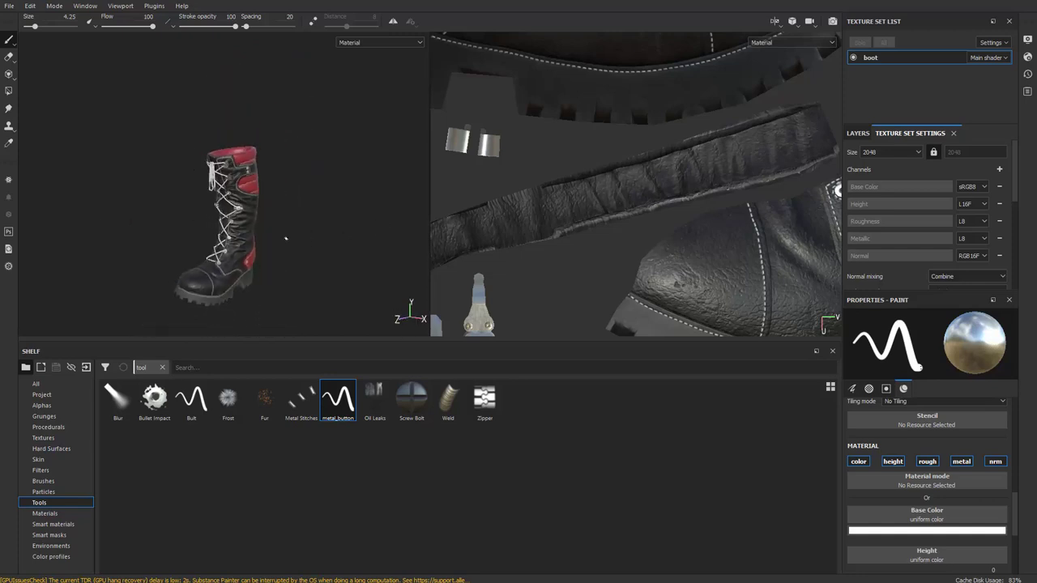
pyautogui.scroll(4, 287, 234)
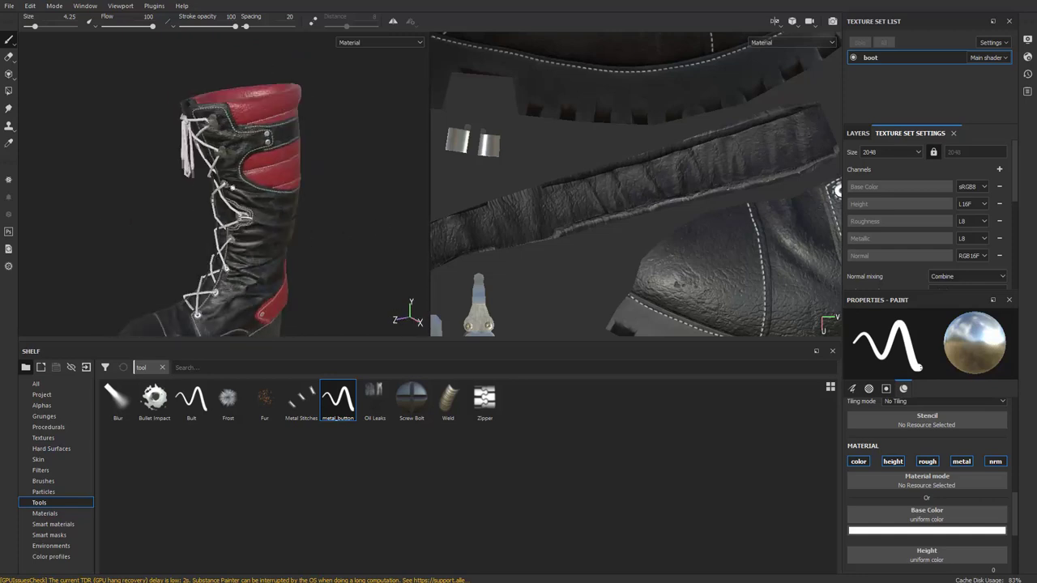
pyautogui.keyDown('alt'); pyautogui.moveTo(314, 213); pyautogui.dragTo(328, 137, button='right'); pyautogui.keyUp('alt')
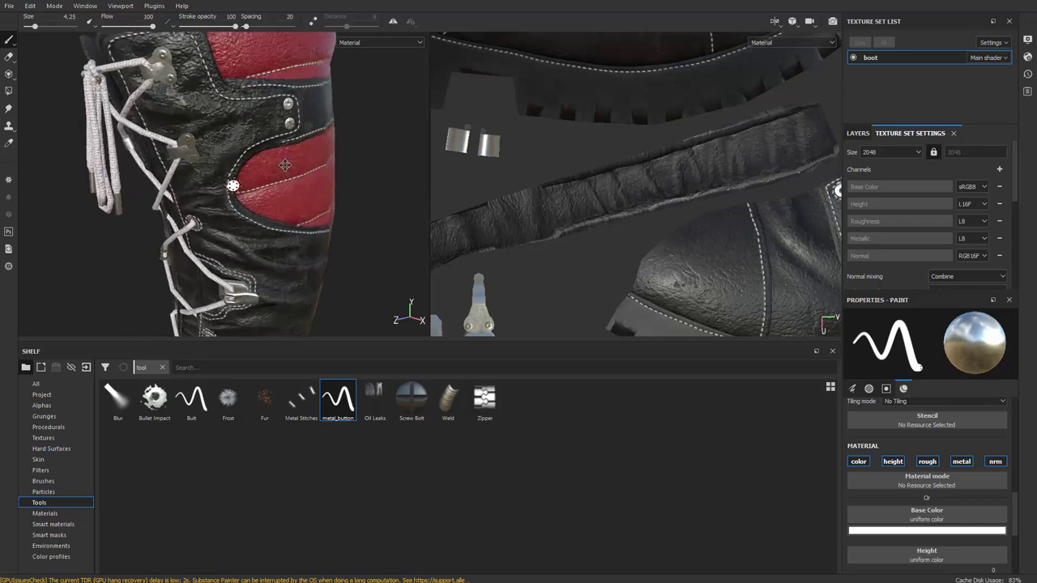
pyautogui.keyDown('alt'); pyautogui.moveTo(285, 165); pyautogui.dragTo(301, 134); pyautogui.keyUp('alt')
pyautogui.scroll(3, 212, 235)
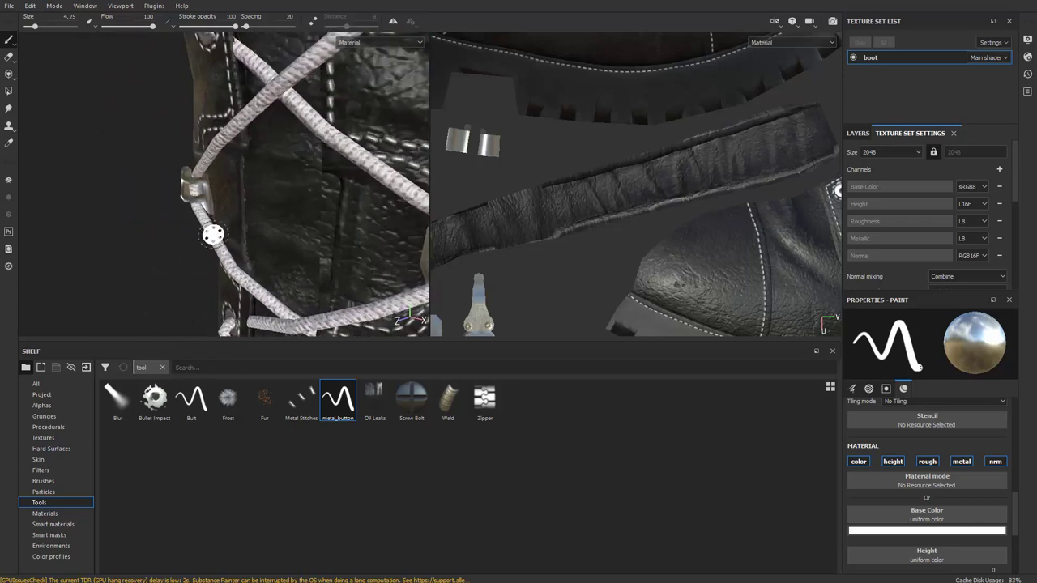
pyautogui.scroll(-5, 271, 233)
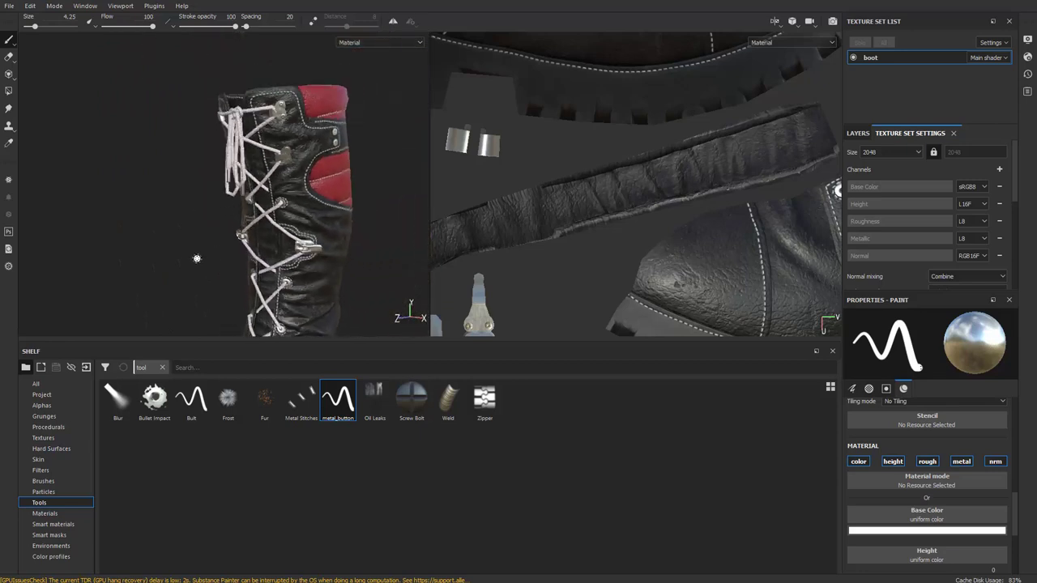
pyautogui.scroll(-4, 199, 269)
pyautogui.moveTo(204, 203)
pyautogui.keyDown('alt'); pyautogui.mouseDown()
pyautogui.moveTo(208, 194)
pyautogui.moveTo(180, 178)
pyautogui.moveTo(174, 190)
pyautogui.moveTo(224, 209)
pyautogui.moveTo(169, 231)
pyautogui.moveTo(363, 220)
pyautogui.moveTo(135, 226)
pyautogui.moveTo(219, 203)
pyautogui.moveTo(211, 192)
pyautogui.moveTo(190, 212)
pyautogui.moveTo(222, 185)
pyautogui.moveTo(231, 200)
pyautogui.mouseUp(); pyautogui.keyUp('alt')
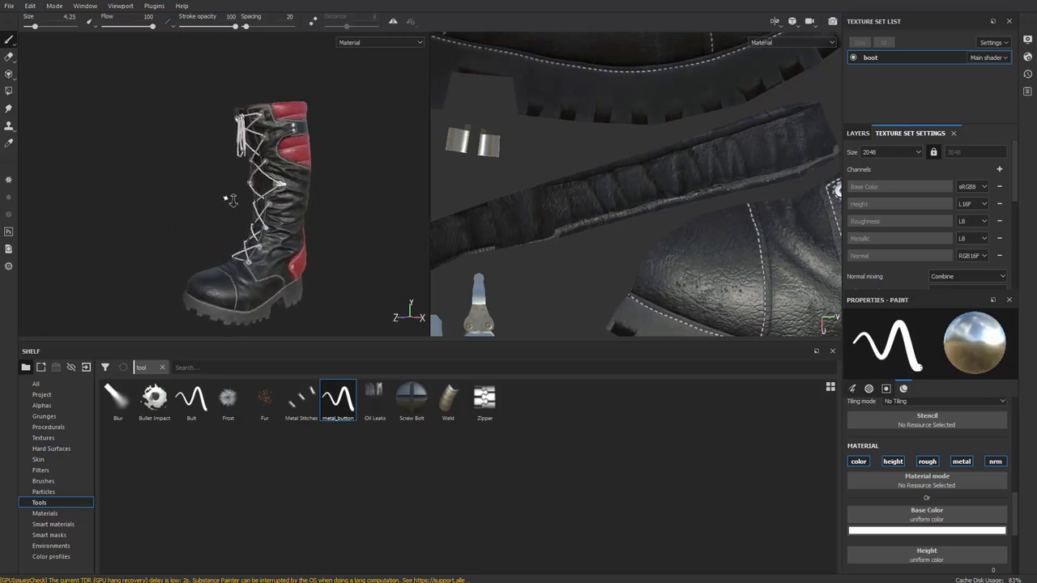
pyautogui.keyDown('alt'); pyautogui.moveTo(231, 200); pyautogui.dragTo(221, 182, button='middle'); pyautogui.keyUp('alt')
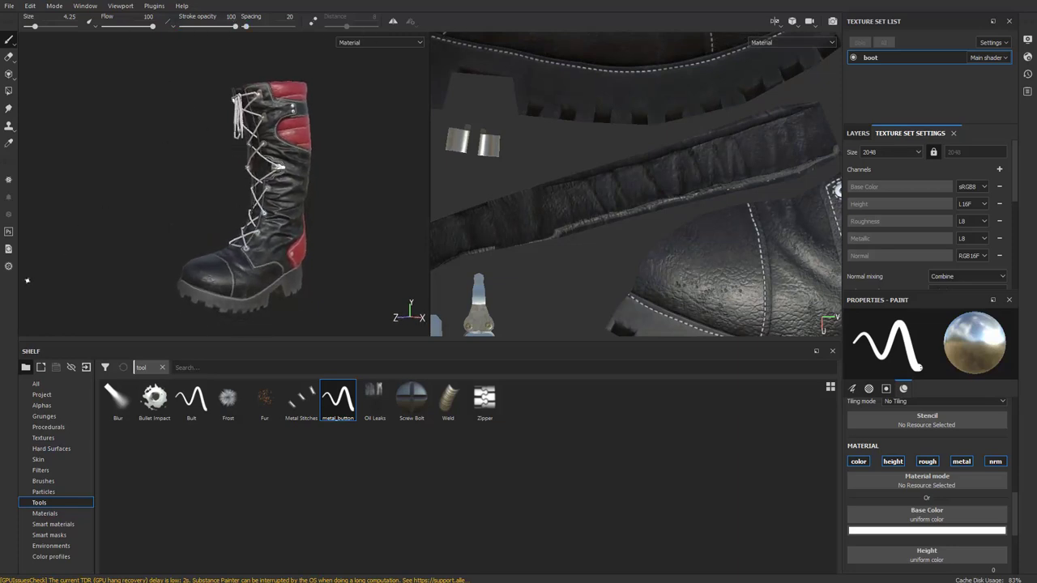
# Open Substance Source's login page and submit the account password
pyautogui.click(9, 268)
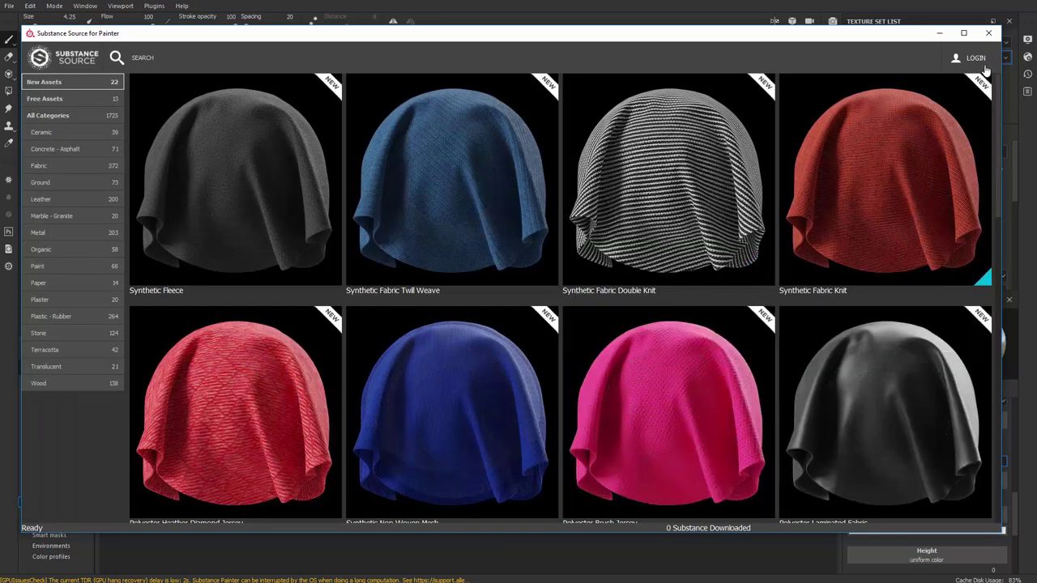
pyautogui.click(976, 59)
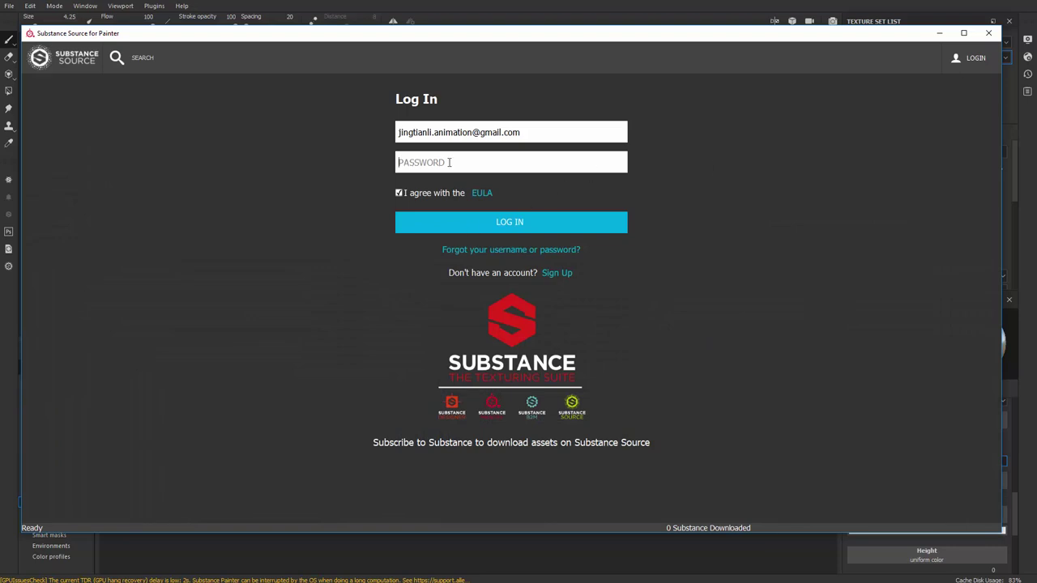
pyautogui.write('a')
pyautogui.press('Return')
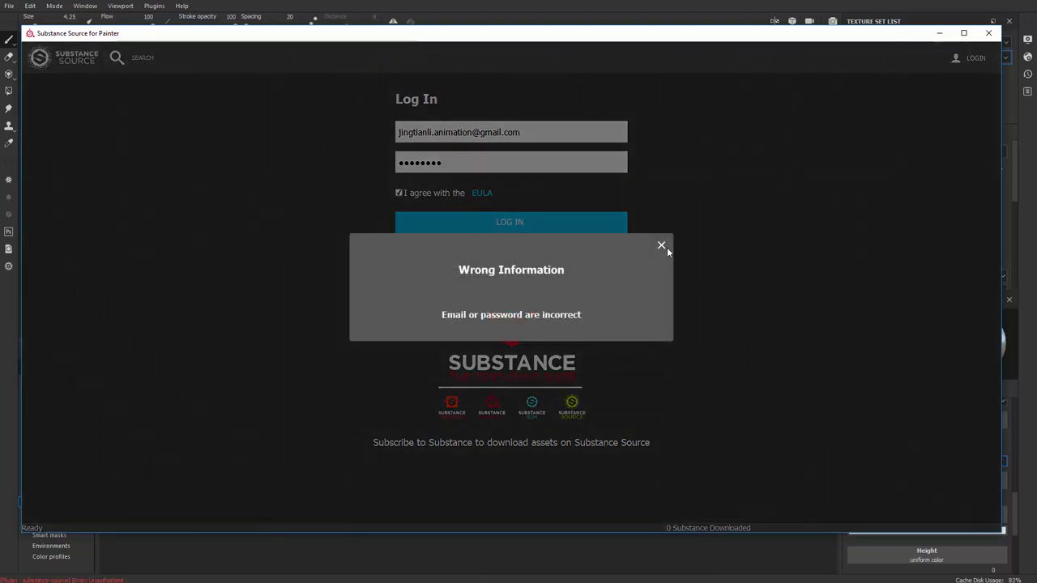
# Dismiss the wrong-information error and re-enter the account password
pyautogui.click(661, 246)
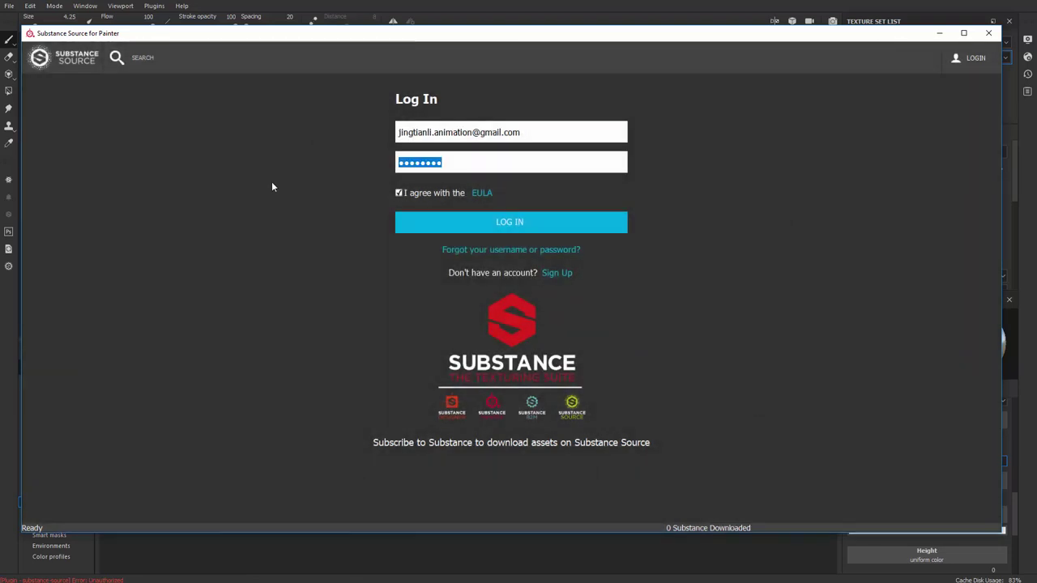
pyautogui.press('BackSpace')
pyautogui.press('BackSpace')
pyautogui.press('BackSpace')
pyautogui.press('BackSpace')
pyautogui.press('BackSpace')
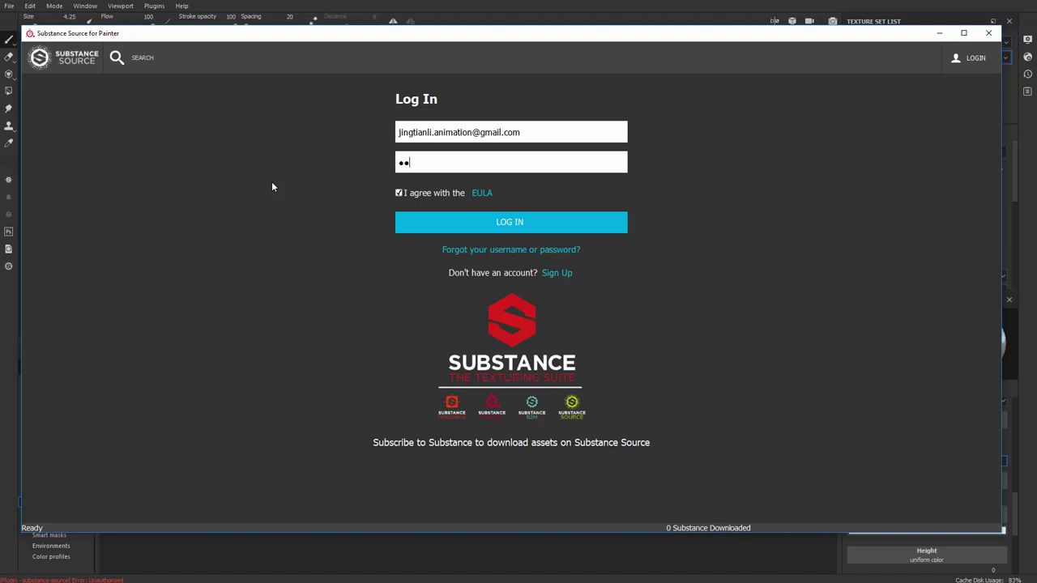
pyautogui.press('BackSpace')
pyautogui.press('BackSpace')
# Log in to the Source account and search for 'leather'
pyautogui.click(493, 217)
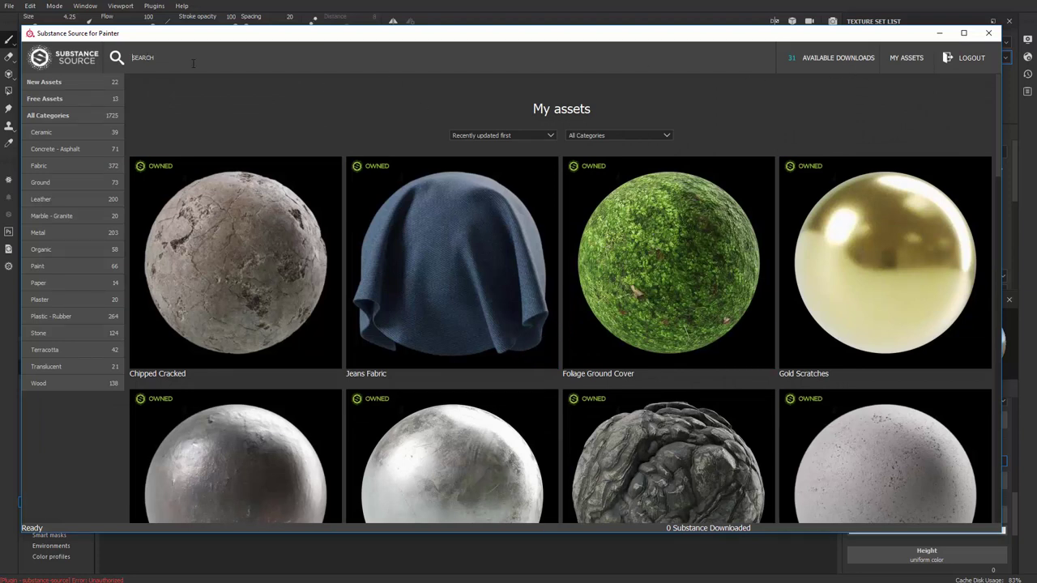
pyautogui.write('leather')
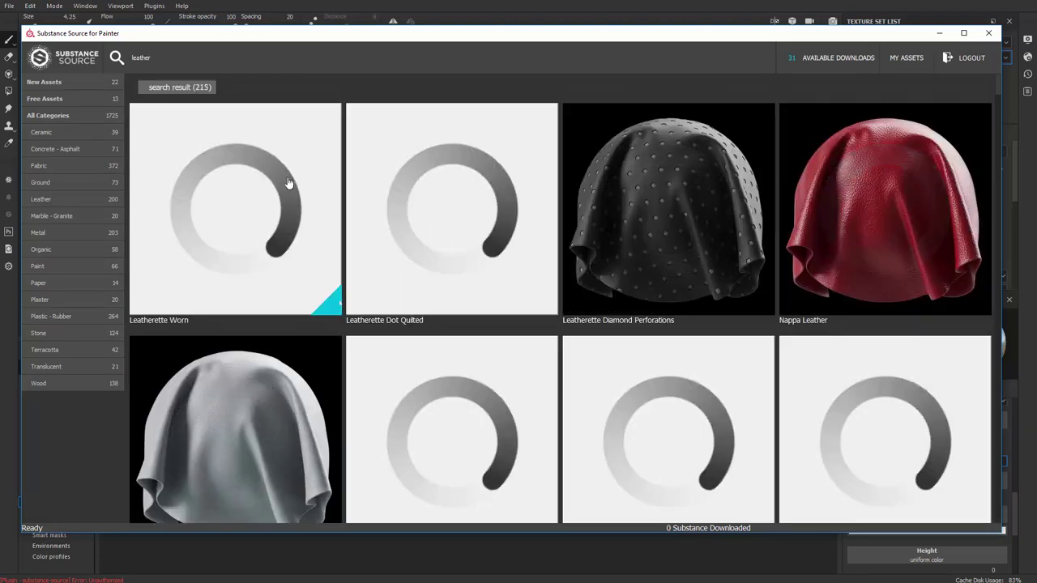
pyautogui.scroll(-3, 324, 308)
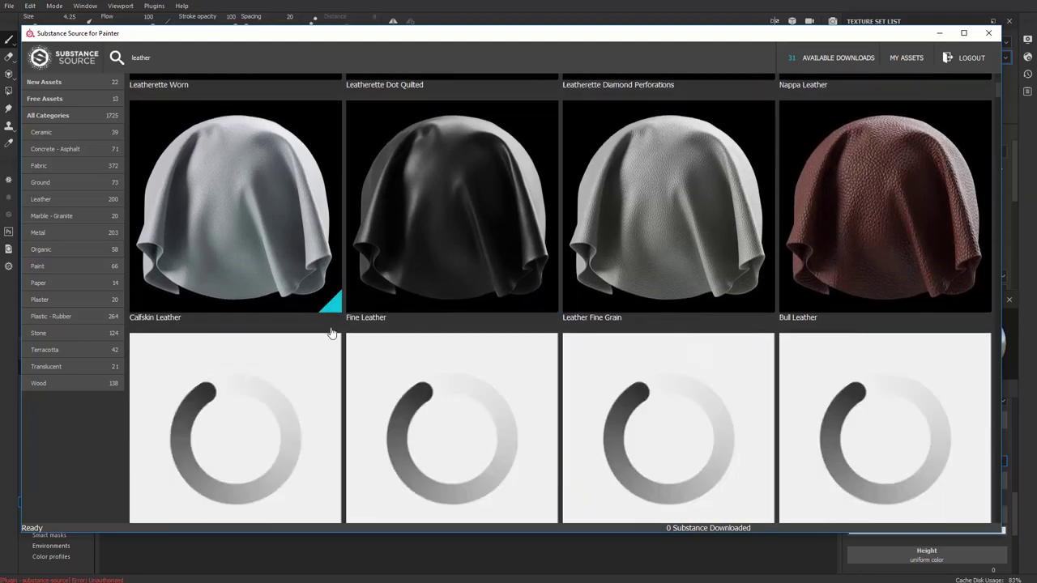
pyautogui.scroll(-1, 348, 330)
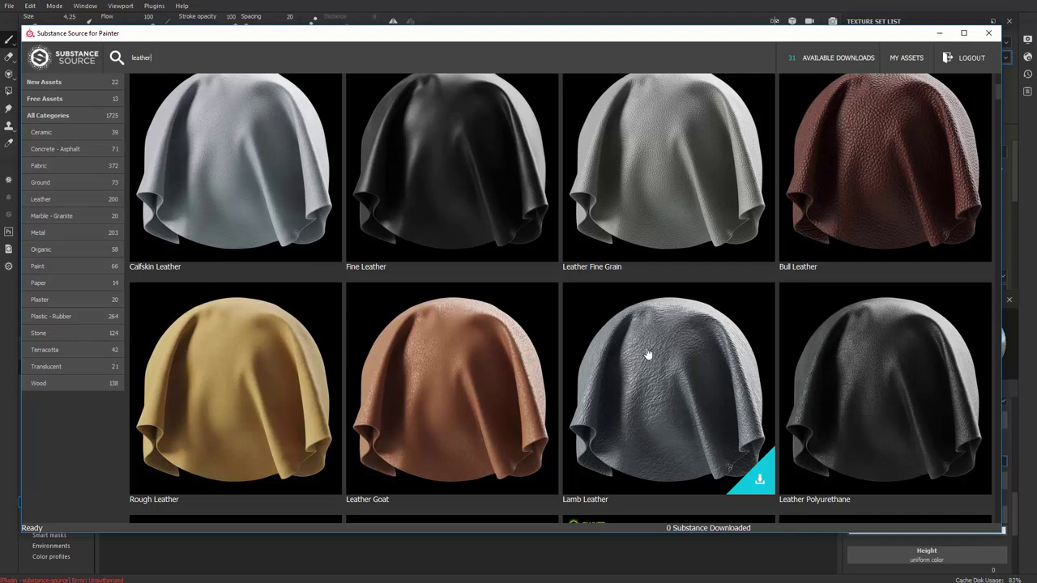
# Browse up and down through the leather material results grid
pyautogui.scroll(-5, 648, 357)
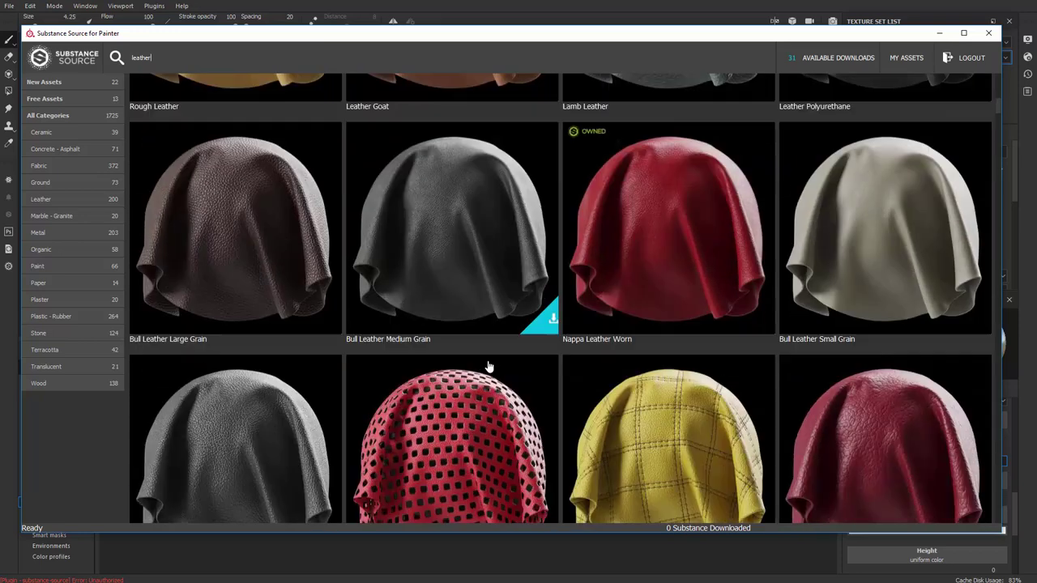
pyautogui.scroll(-3, 447, 377)
pyautogui.scroll(-3, 532, 370)
pyautogui.scroll(1, 633, 344)
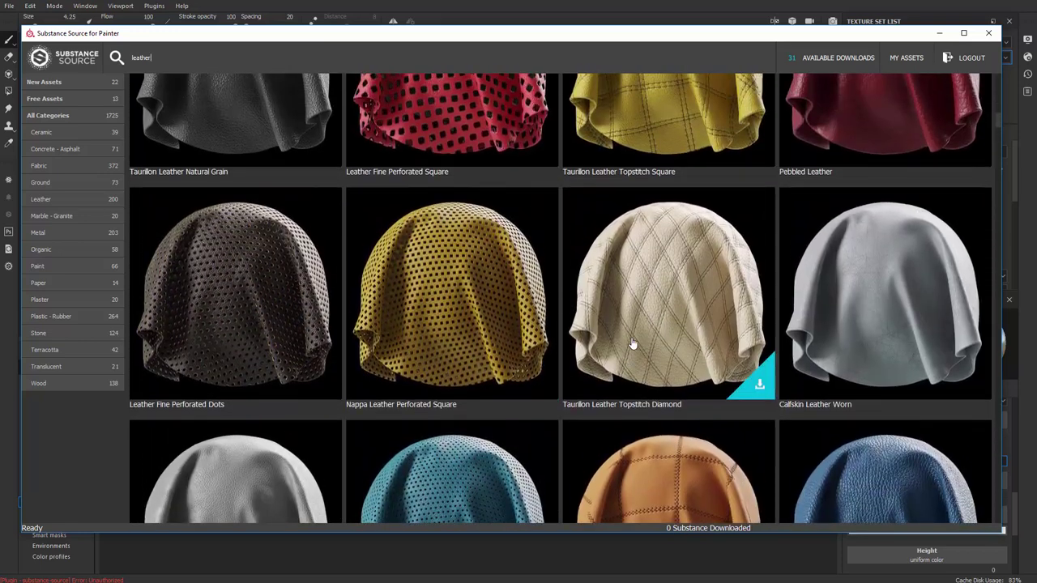
pyautogui.scroll(1, 689, 243)
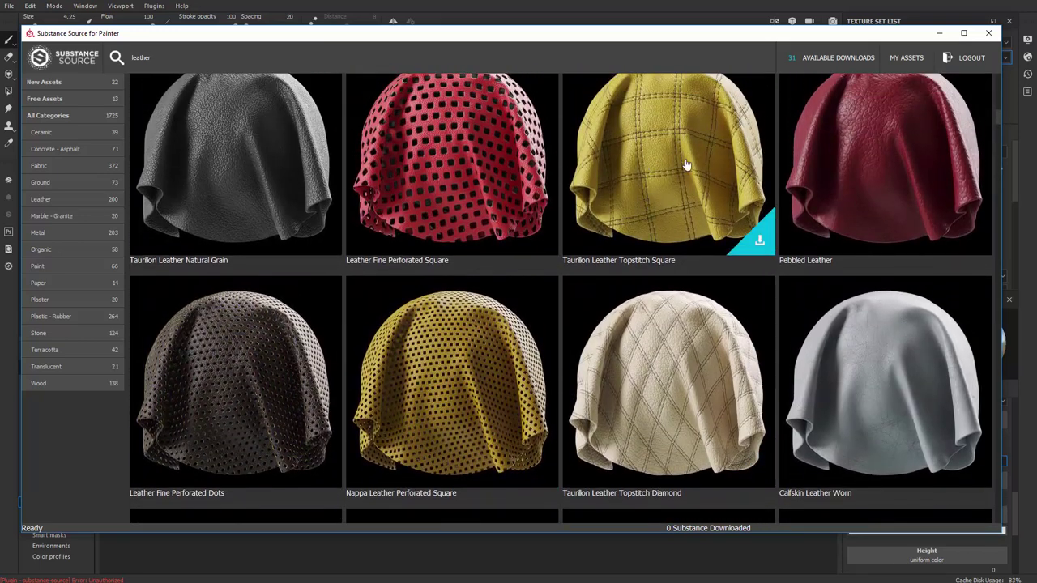
pyautogui.scroll(-4, 685, 165)
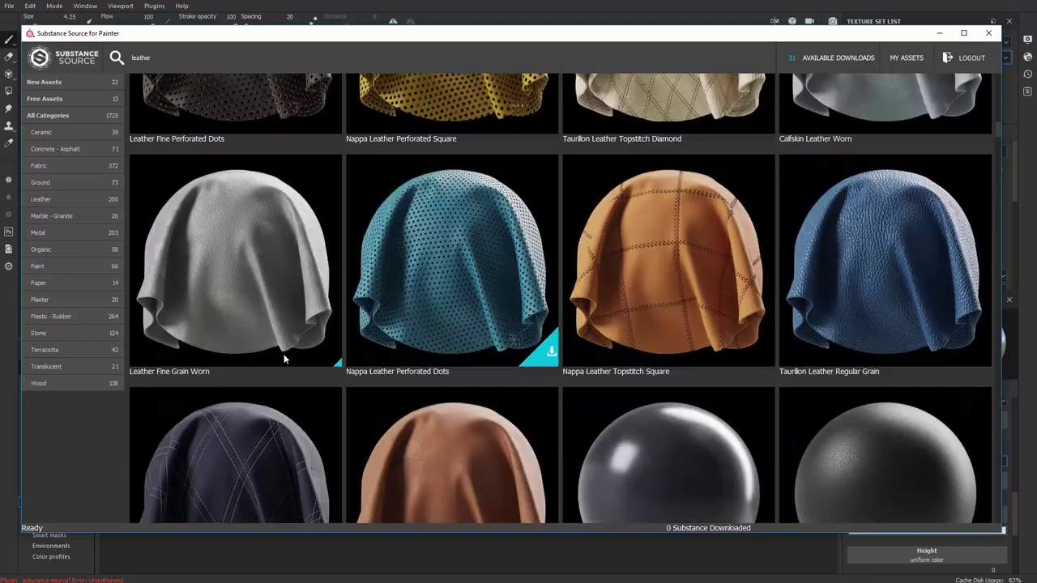
pyautogui.scroll(-3, 398, 296)
pyautogui.scroll(1, 435, 278)
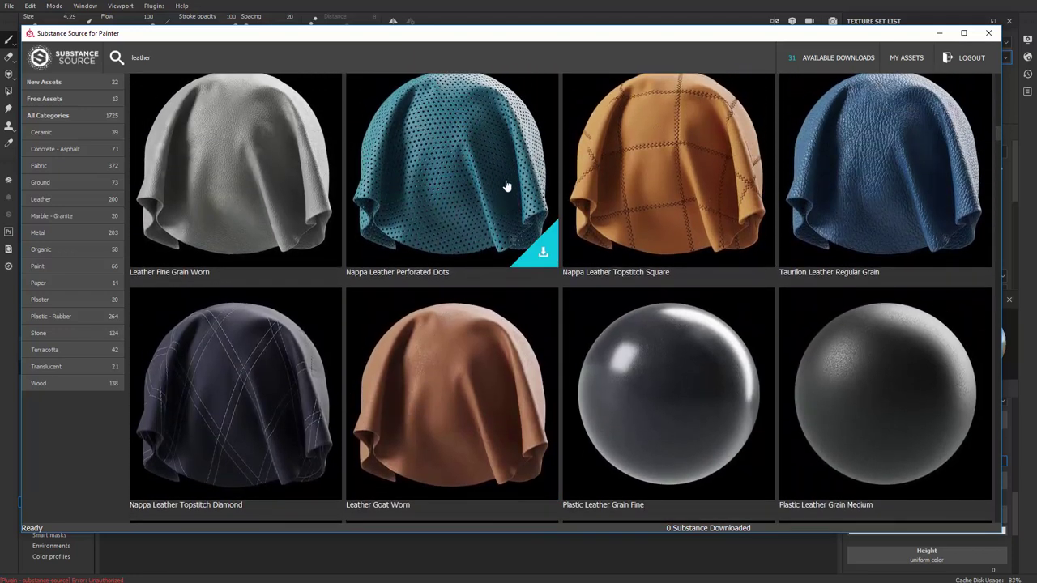
pyautogui.scroll(-1, 486, 238)
pyautogui.scroll(1, 478, 299)
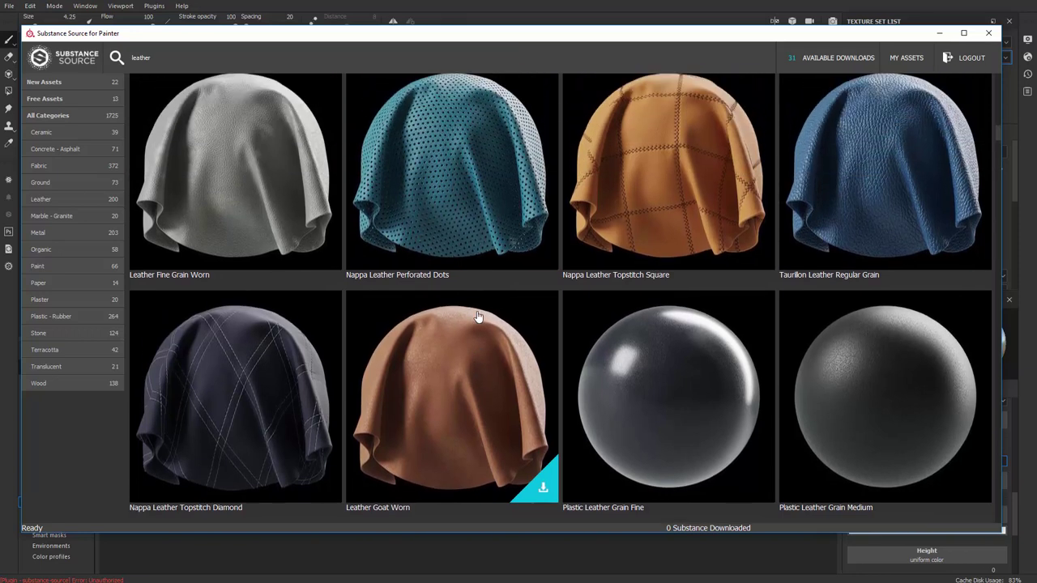
pyautogui.scroll(1, 480, 317)
pyautogui.scroll(-1, 437, 373)
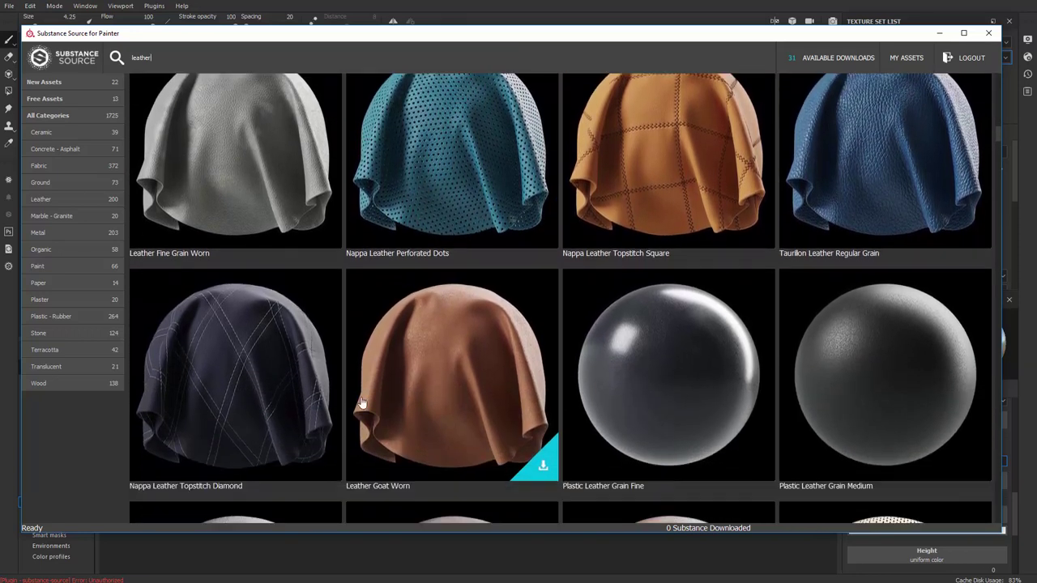
pyautogui.scroll(-5, 364, 372)
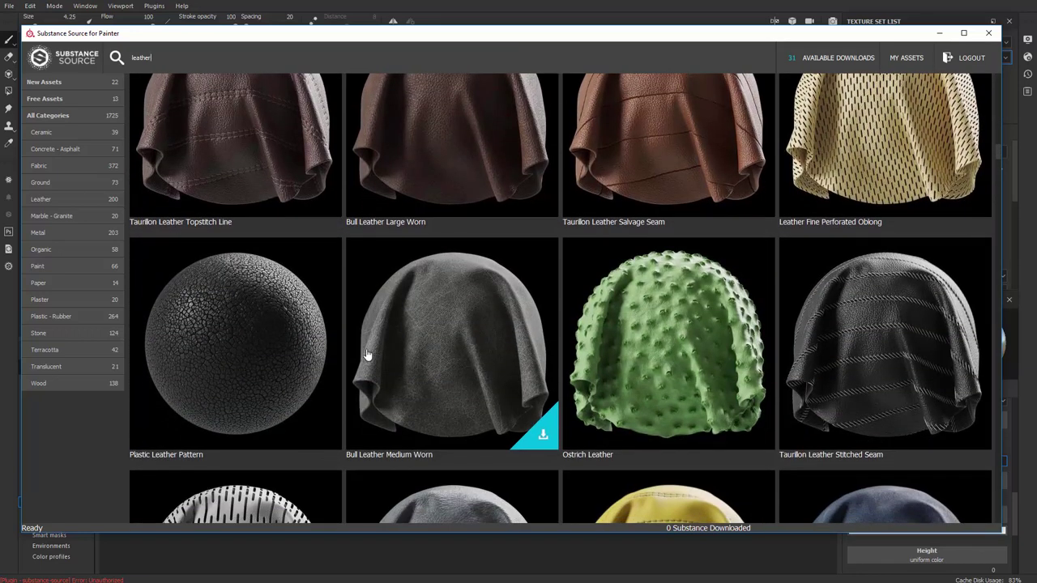
pyautogui.scroll(-7, 367, 355)
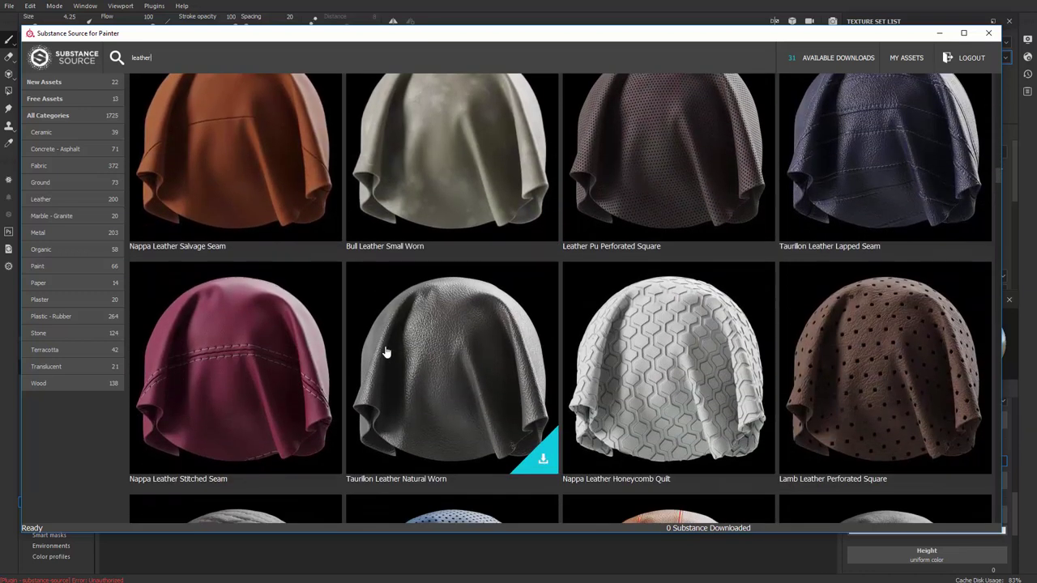
pyautogui.scroll(-2, 470, 332)
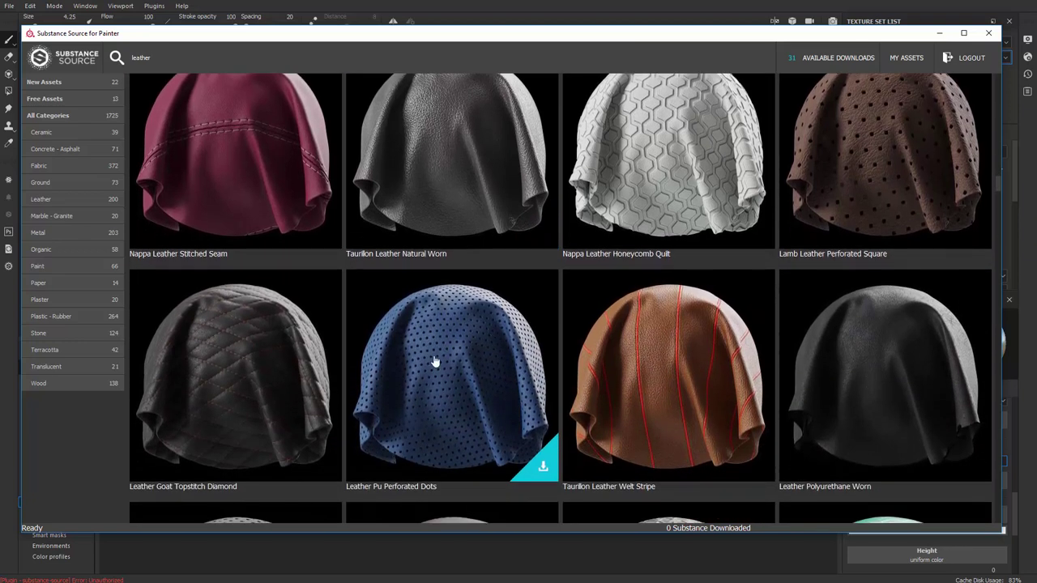
pyautogui.scroll(-3, 435, 361)
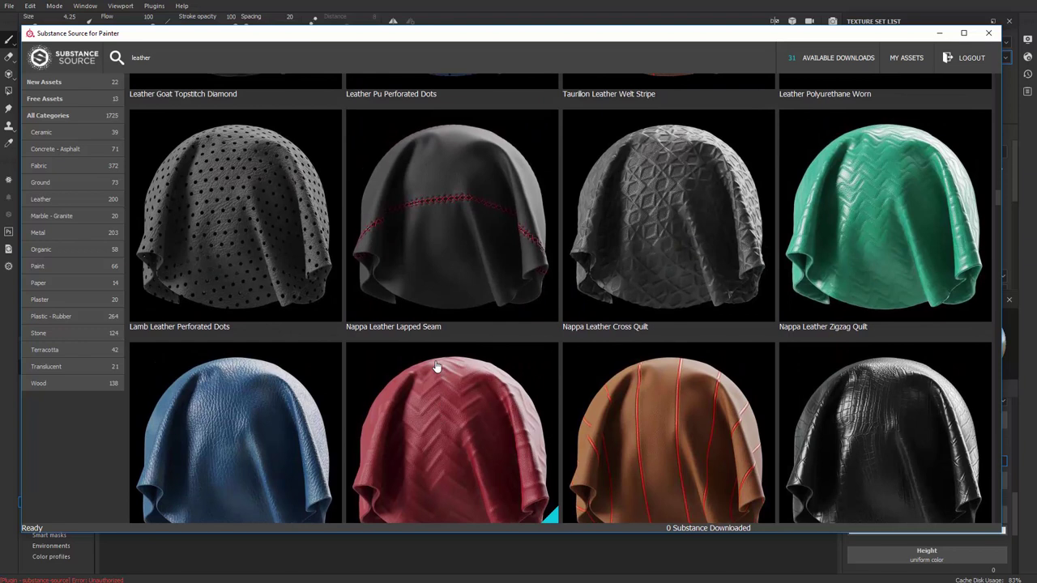
pyautogui.scroll(2, 435, 366)
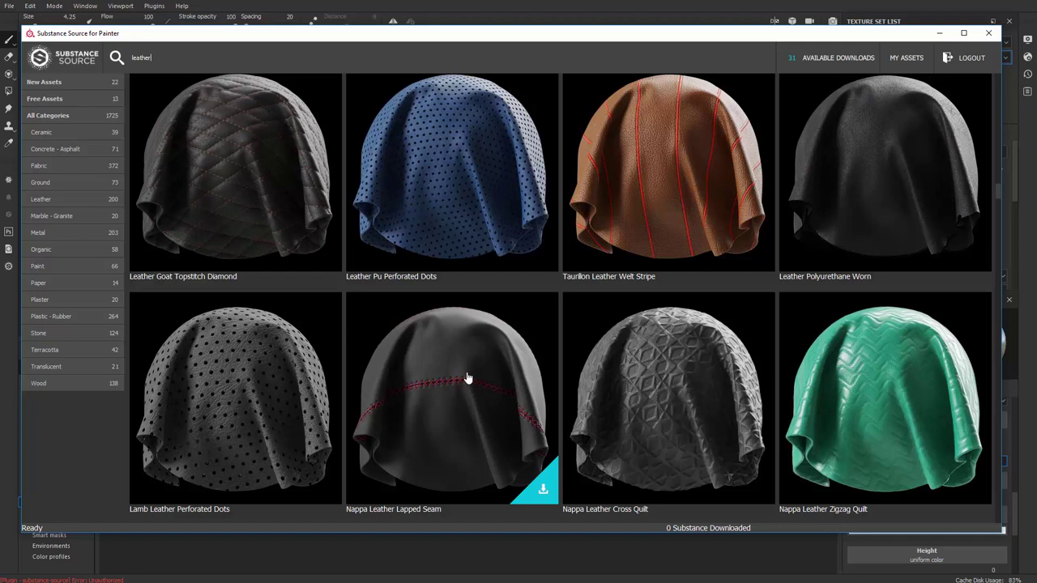
pyautogui.scroll(1, 467, 378)
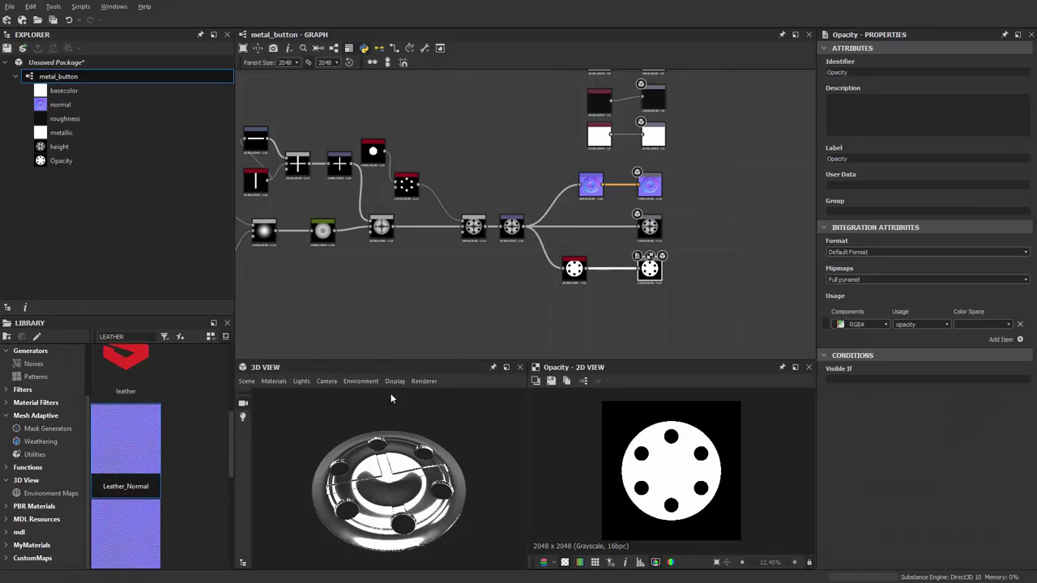
# Space the metal_button output node pairs evenly, moving the metallic pair down
pyautogui.scroll(-2, 527, 291)
pyautogui.scroll(2, 481, 300)
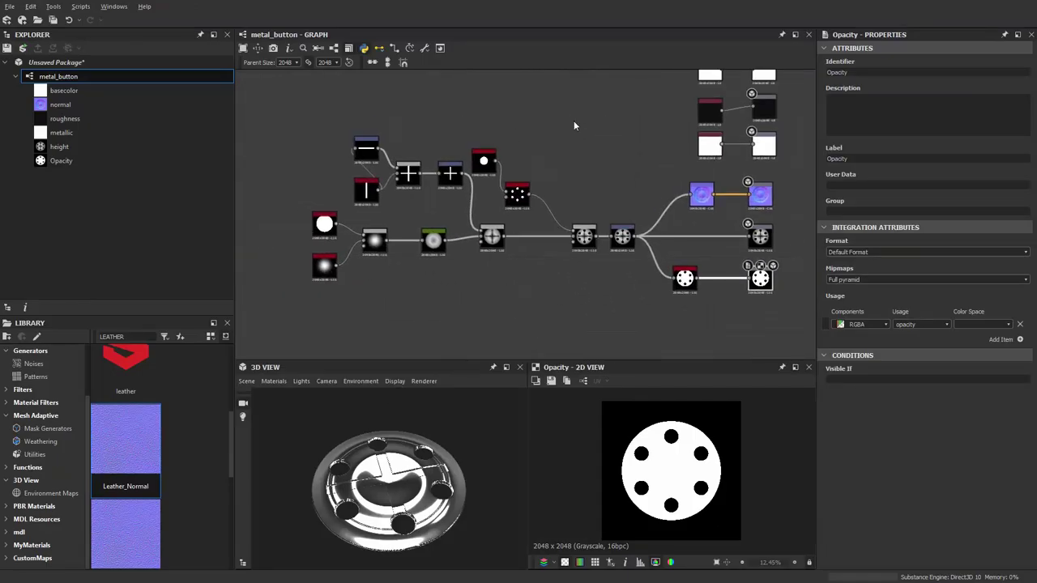
pyautogui.moveTo(489, 155); pyautogui.dragTo(397, 218, button='middle')
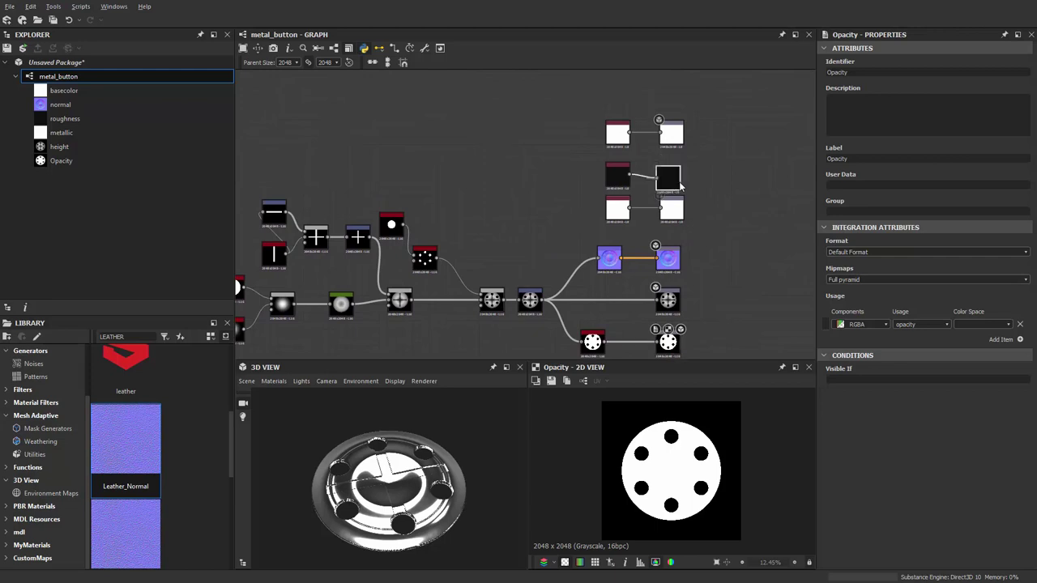
pyautogui.scroll(4, 681, 181)
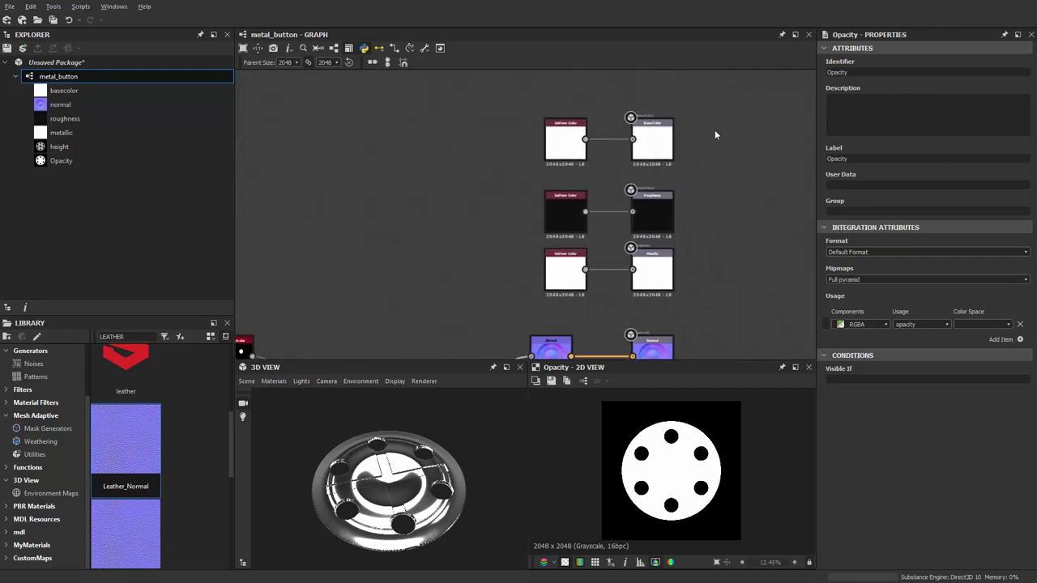
pyautogui.moveTo(718, 97); pyautogui.dragTo(496, 166)
pyautogui.moveTo(704, 254); pyautogui.dragTo(565, 300)
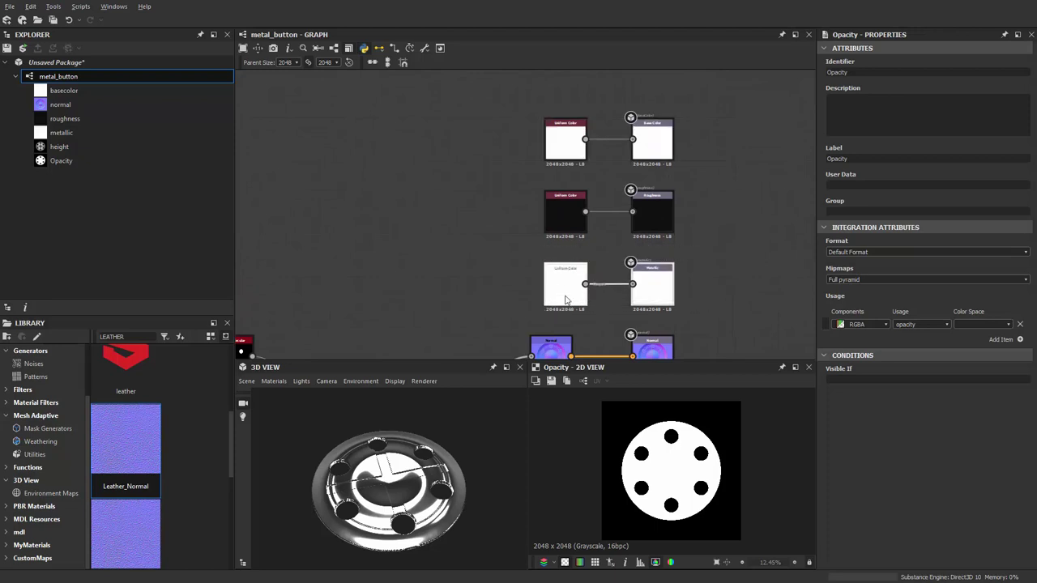
pyautogui.moveTo(471, 94); pyautogui.dragTo(664, 296)
pyautogui.scroll(-3, 439, 151)
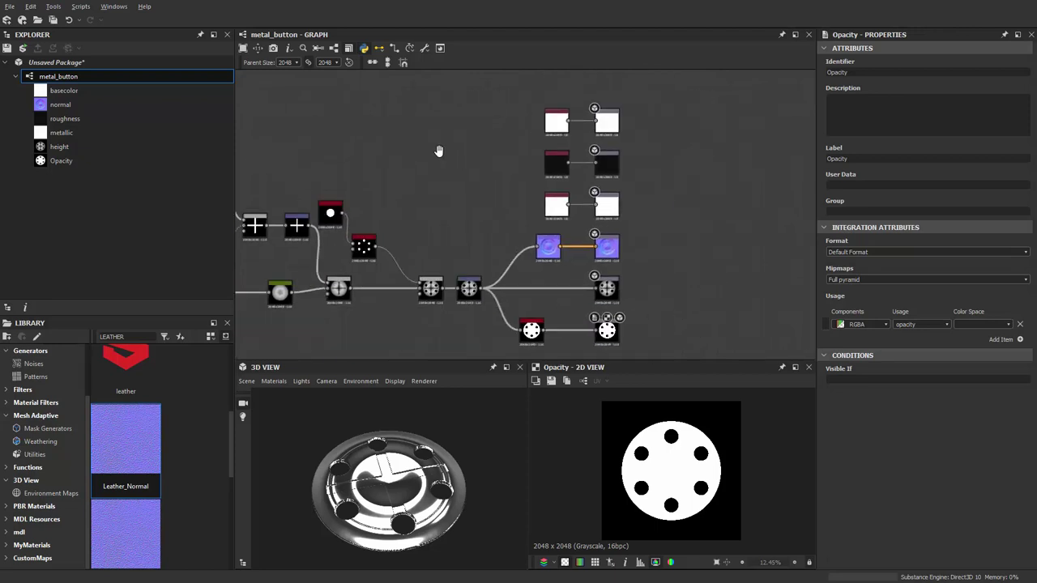
# Line up the opacity node and the blur-chain nodes in straight rows
pyautogui.moveTo(438, 151); pyautogui.dragTo(429, 145, button='middle')
pyautogui.click(549, 249)
pyautogui.moveTo(528, 339); pyautogui.dragTo(554, 338)
pyautogui.scroll(-3, 535, 271)
pyautogui.scroll(2, 398, 309)
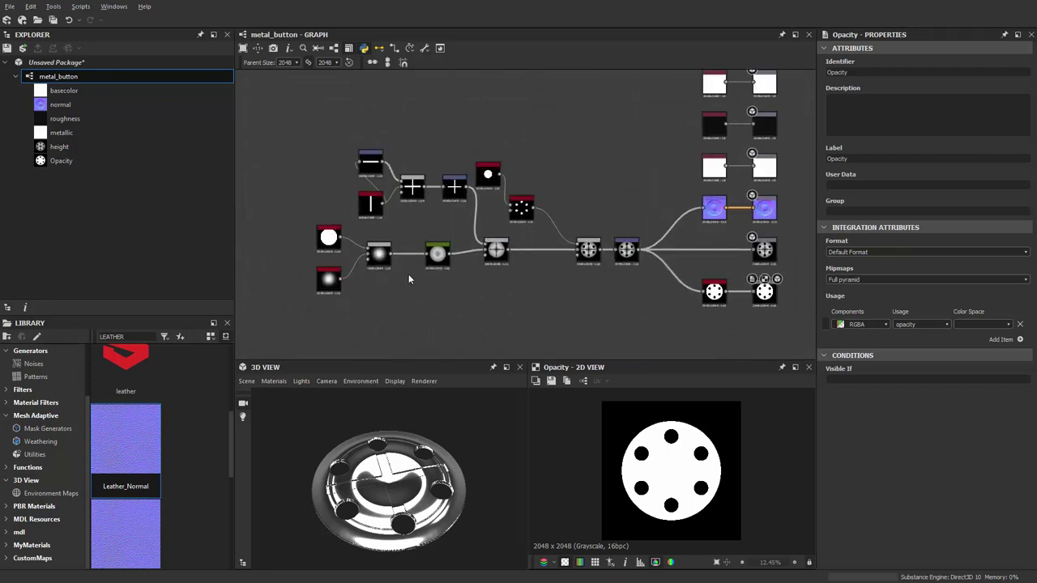
pyautogui.click(437, 250)
pyautogui.moveTo(389, 260); pyautogui.dragTo(387, 255)
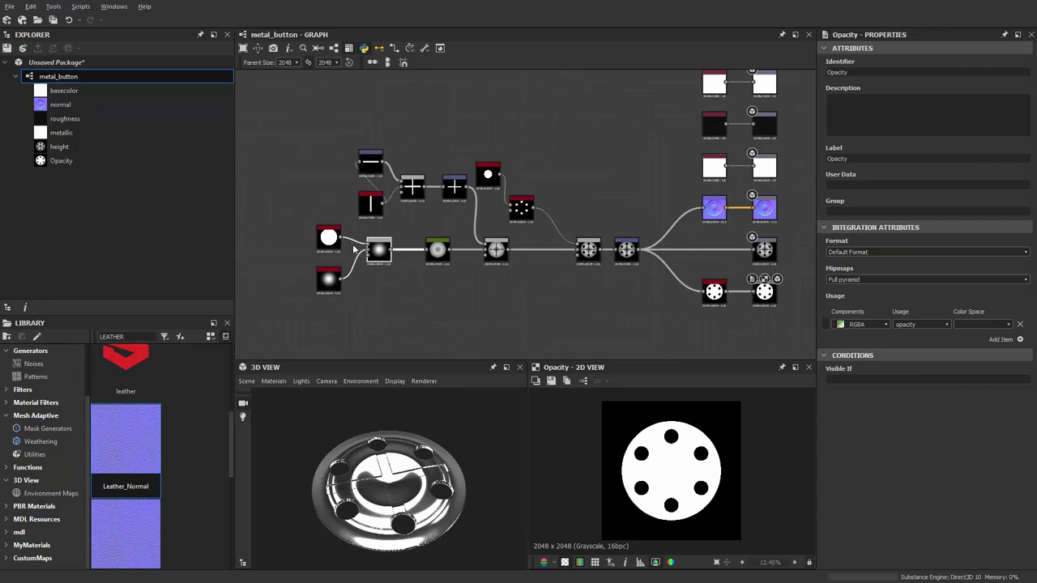
pyautogui.moveTo(328, 238); pyautogui.dragTo(327, 216)
pyautogui.moveTo(328, 279); pyautogui.dragTo(328, 252)
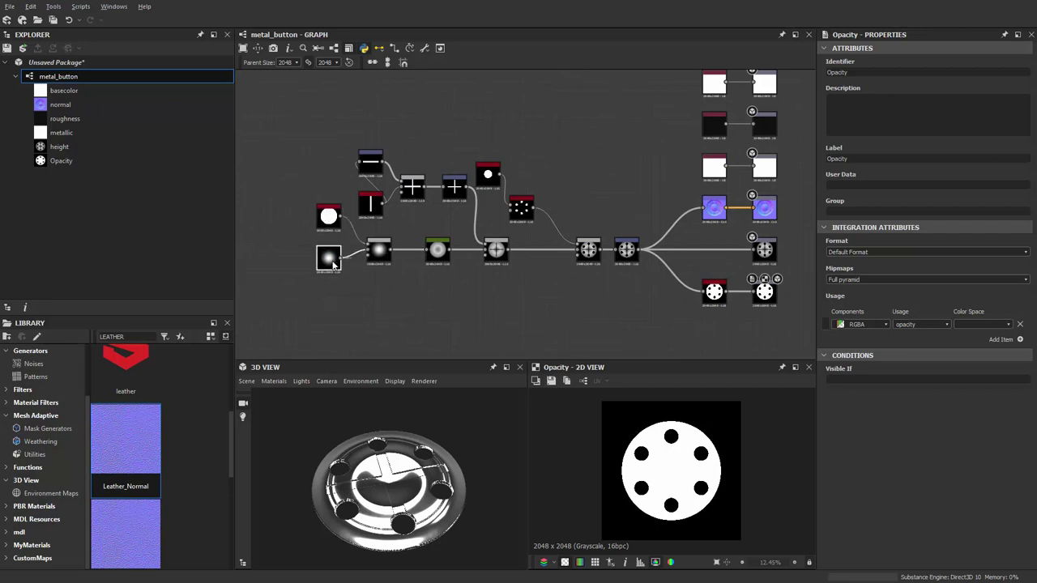
pyautogui.scroll(2, 336, 263)
pyautogui.scroll(-3, 379, 281)
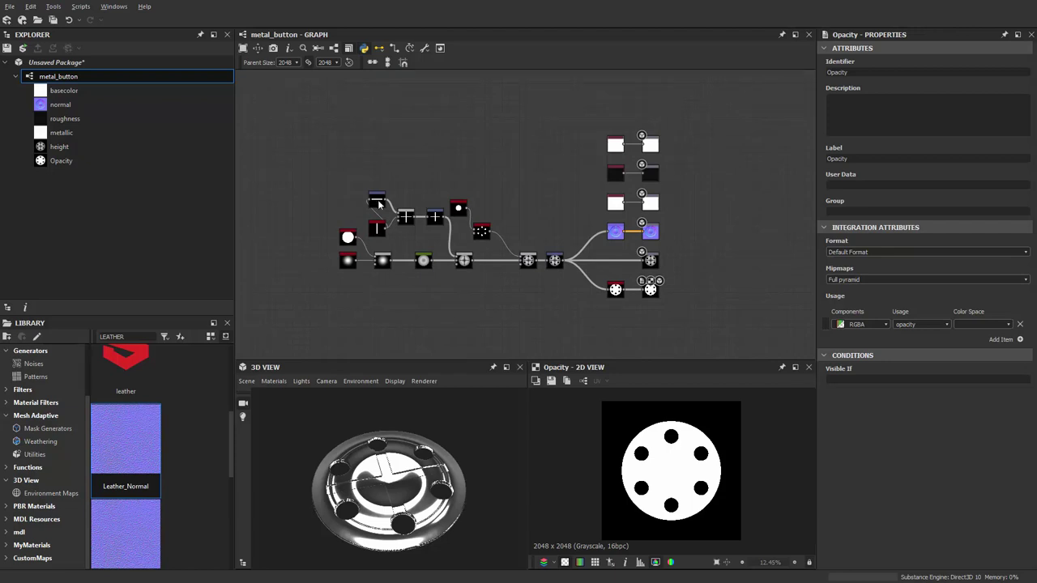
# Reframe the tidied network and bring up the Unsaved Package's context menu in the Explorer
pyautogui.moveTo(364, 147); pyautogui.dragTo(362, 132, button='middle')
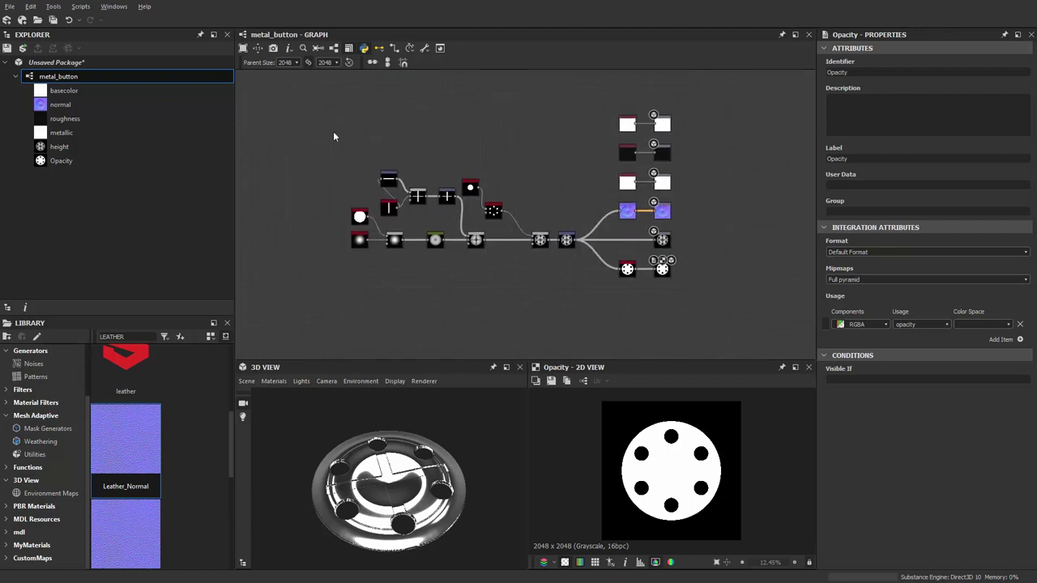
pyautogui.scroll(1, 656, 282)
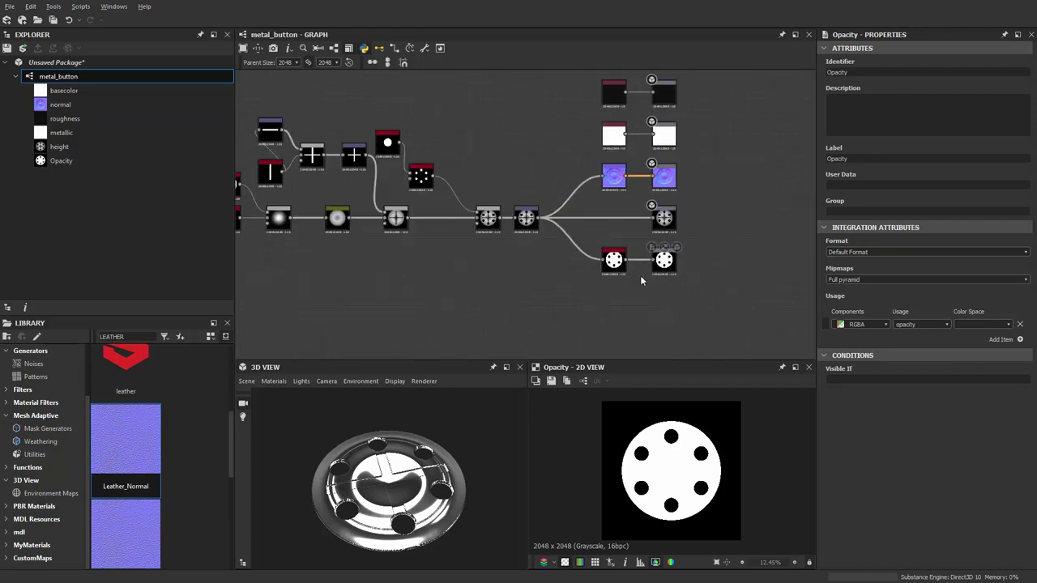
pyautogui.moveTo(421, 275); pyautogui.dragTo(483, 327, button='middle')
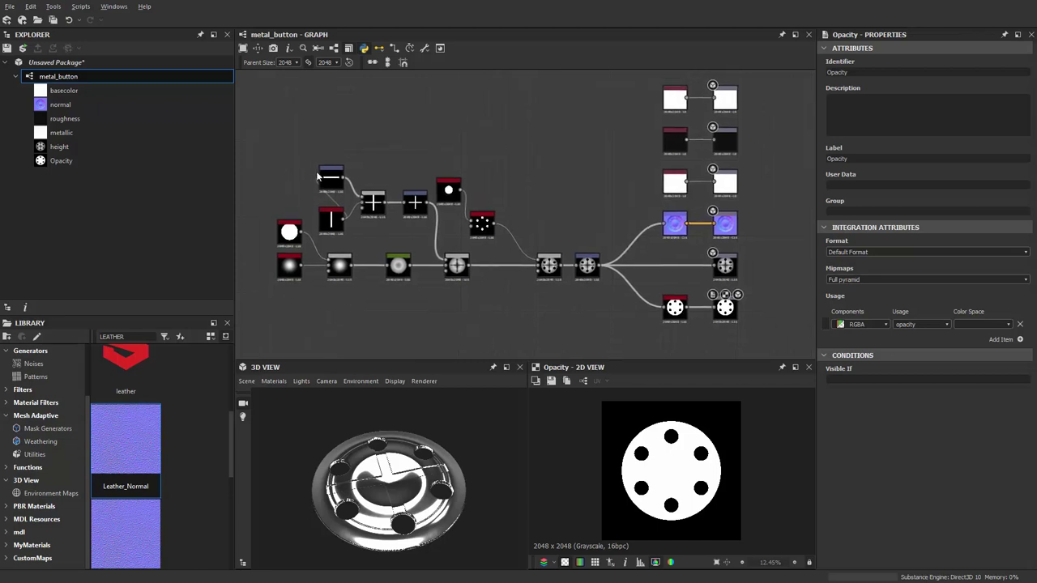
pyautogui.click(57, 64)
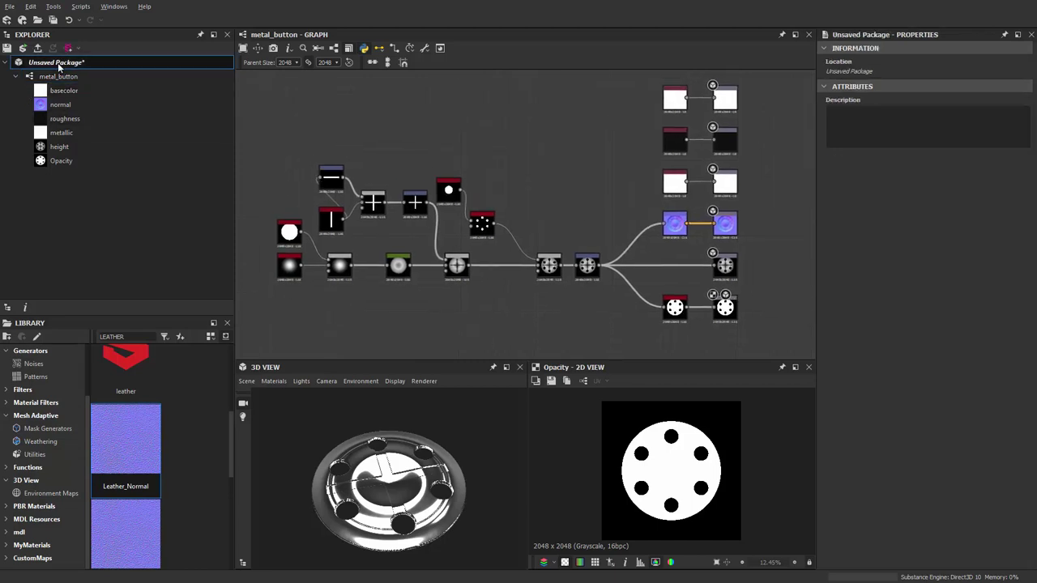
pyautogui.rightClick(59, 64)
# Create the peddledCusion graph from the Physically Based (Metallic/Roughness) template and view its parameters
pyautogui.moveTo(132, 73)
pyautogui.click(199, 71)
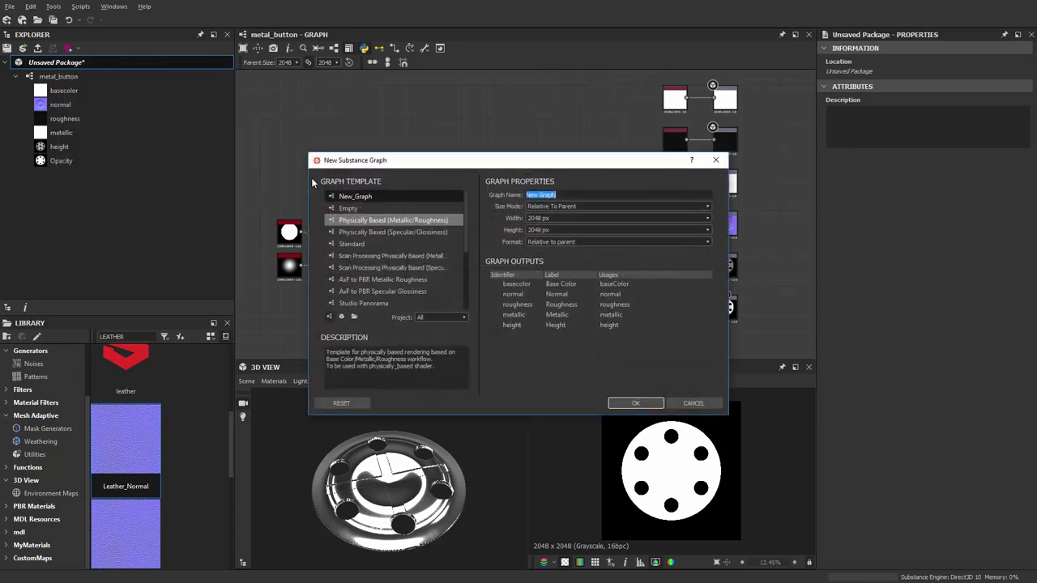
pyautogui.moveTo(446, 168); pyautogui.dragTo(361, 176)
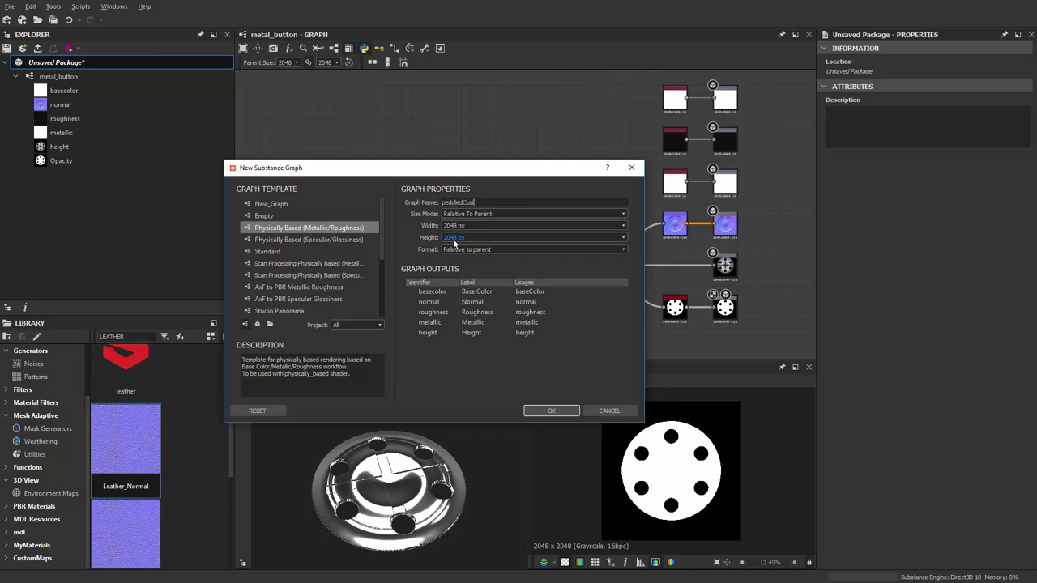
pyautogui.press('Return')
pyautogui.click(429, 287)
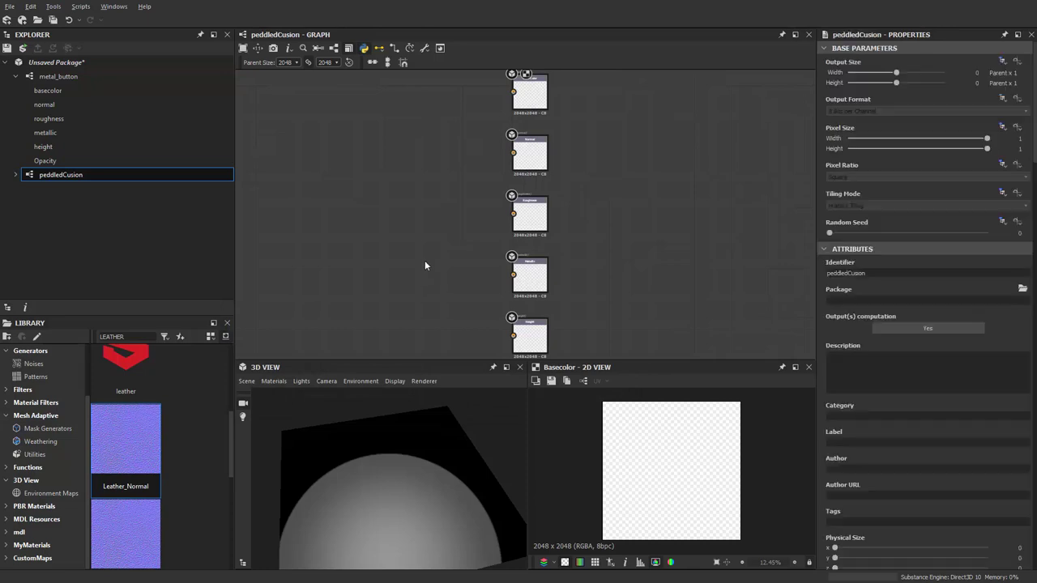
pyautogui.scroll(-2, 405, 243)
pyautogui.scroll(1, 432, 231)
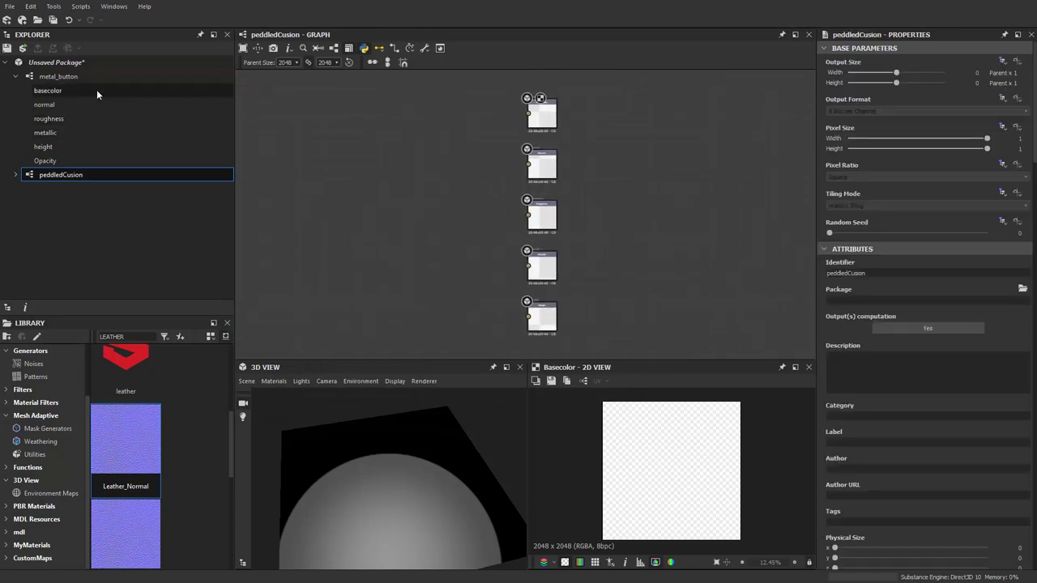
pyautogui.scroll(2, 391, 228)
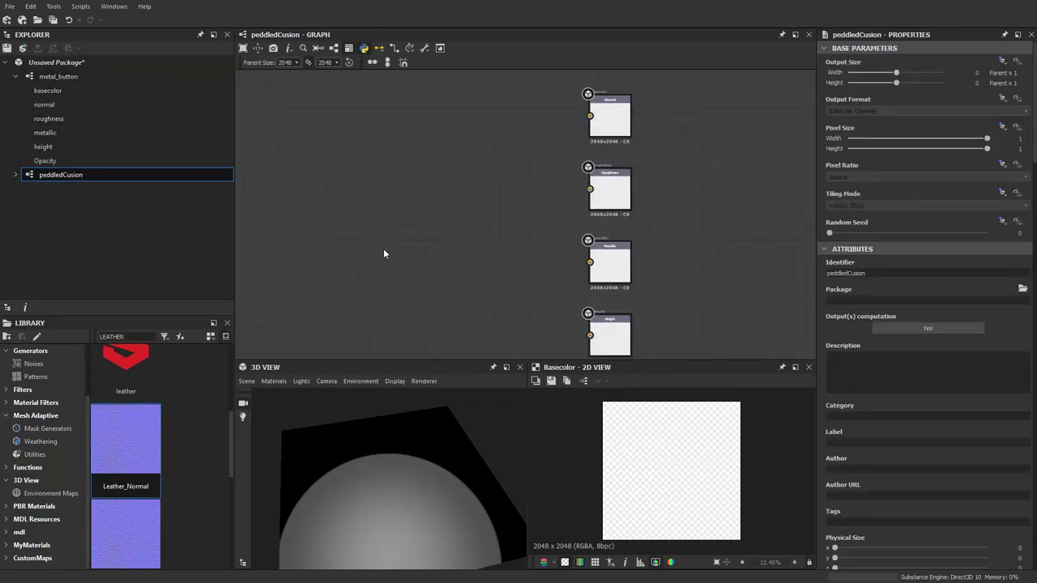
pyautogui.press('space')
# Add a Transformation 2D node and connect it to the Height output
pyautogui.write('transf')
pyautogui.press('Return')
pyautogui.scroll(-1, 384, 253)
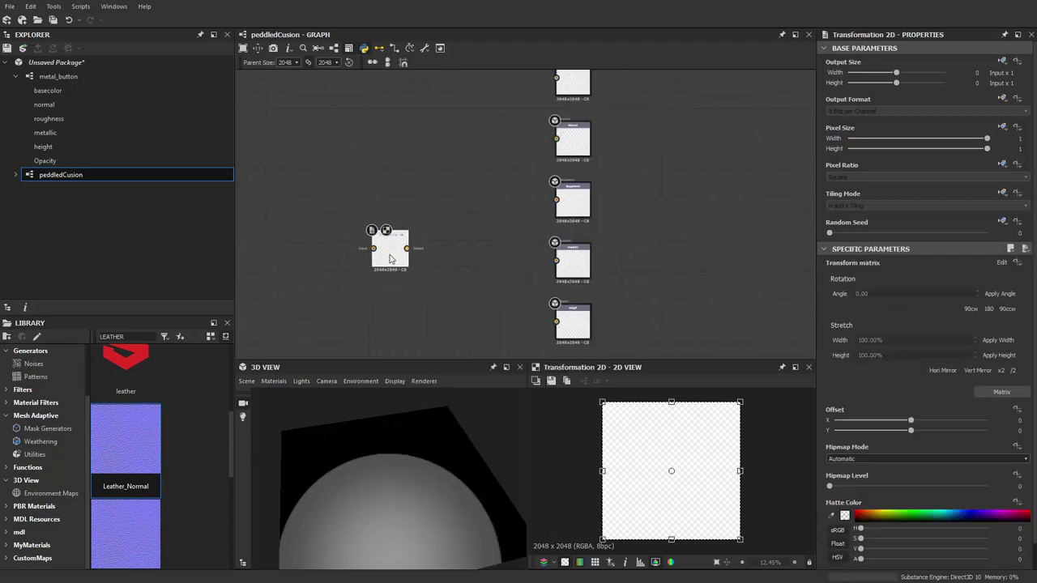
pyautogui.scroll(1, 383, 253)
pyautogui.moveTo(383, 253); pyautogui.dragTo(584, 303)
pyautogui.scroll(1, 342, 226)
pyautogui.moveTo(311, 215); pyautogui.dragTo(318, 276)
pyautogui.moveTo(345, 249); pyautogui.dragTo(401, 205, button='middle')
# Add a Normal node, wire it into the Normal output, and align the output column
pyautogui.press('space')
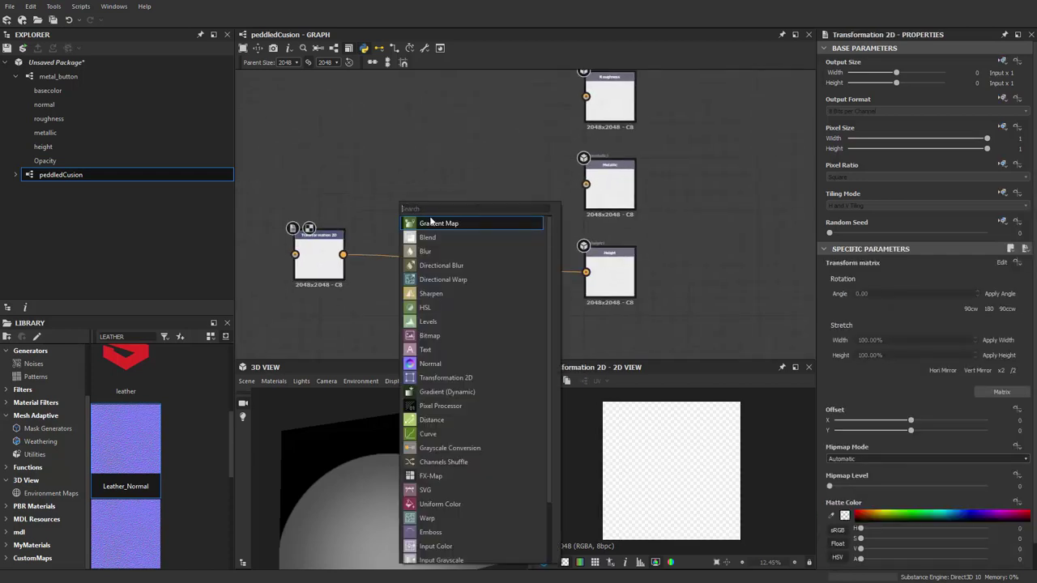
pyautogui.click(470, 348)
pyautogui.moveTo(385, 217); pyautogui.dragTo(437, 208)
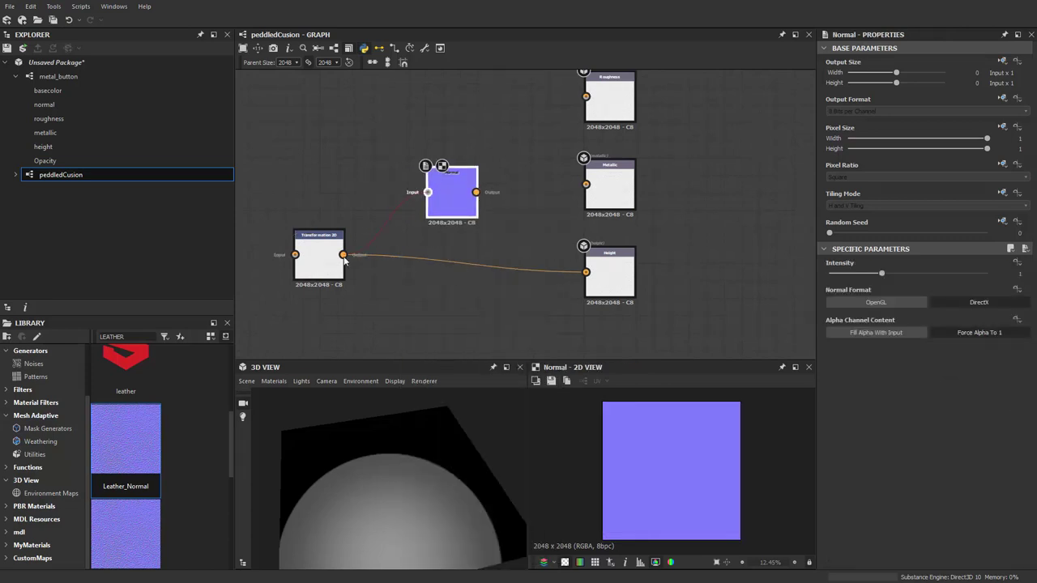
pyautogui.scroll(1, 485, 203)
pyautogui.scroll(-2, 486, 202)
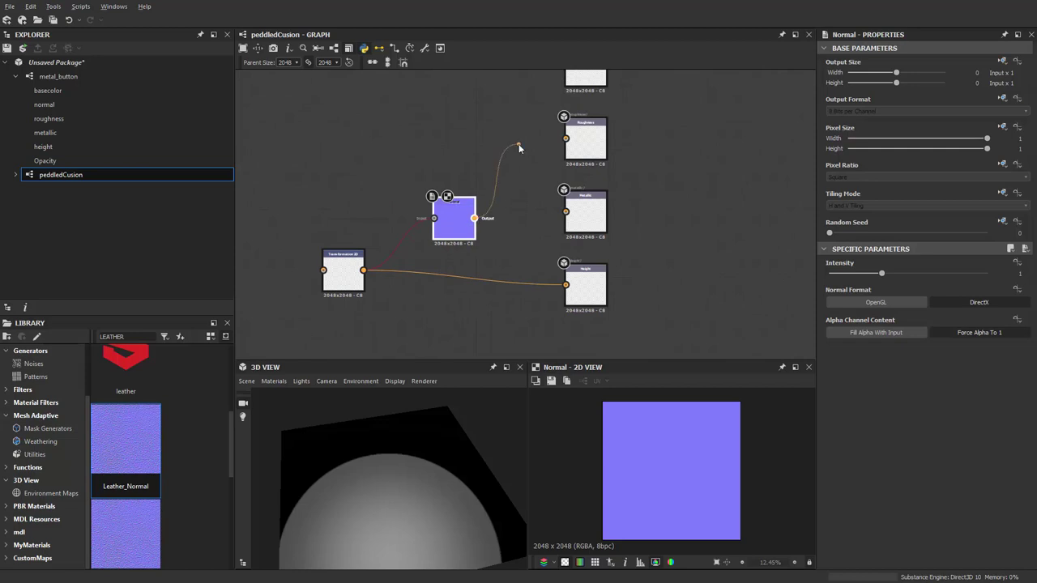
pyautogui.moveTo(519, 148); pyautogui.dragTo(577, 297)
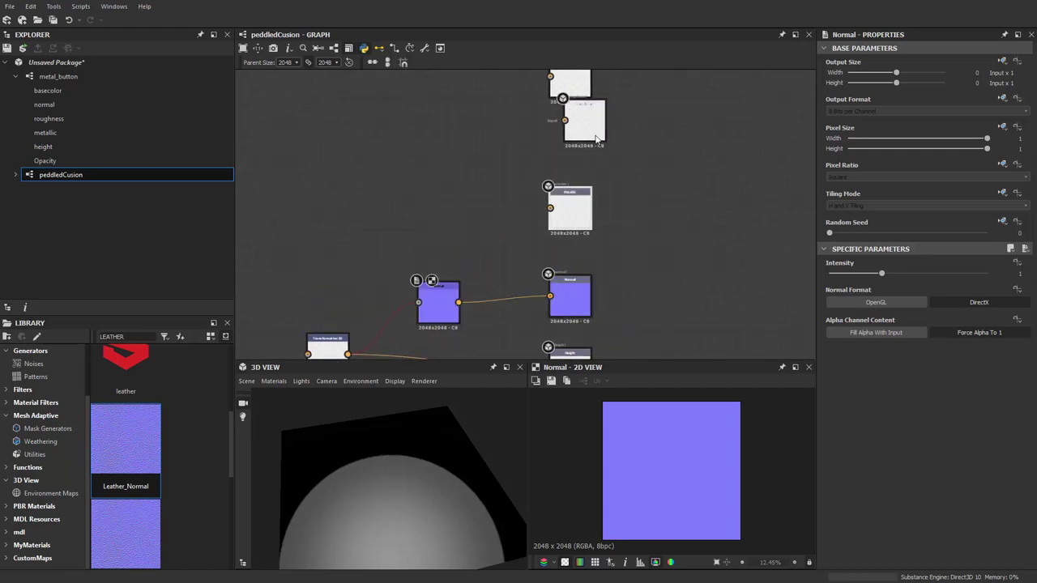
pyautogui.moveTo(528, 268); pyautogui.dragTo(533, 177, button='middle')
pyautogui.moveTo(507, 227); pyautogui.dragTo(507, 192, button='middle')
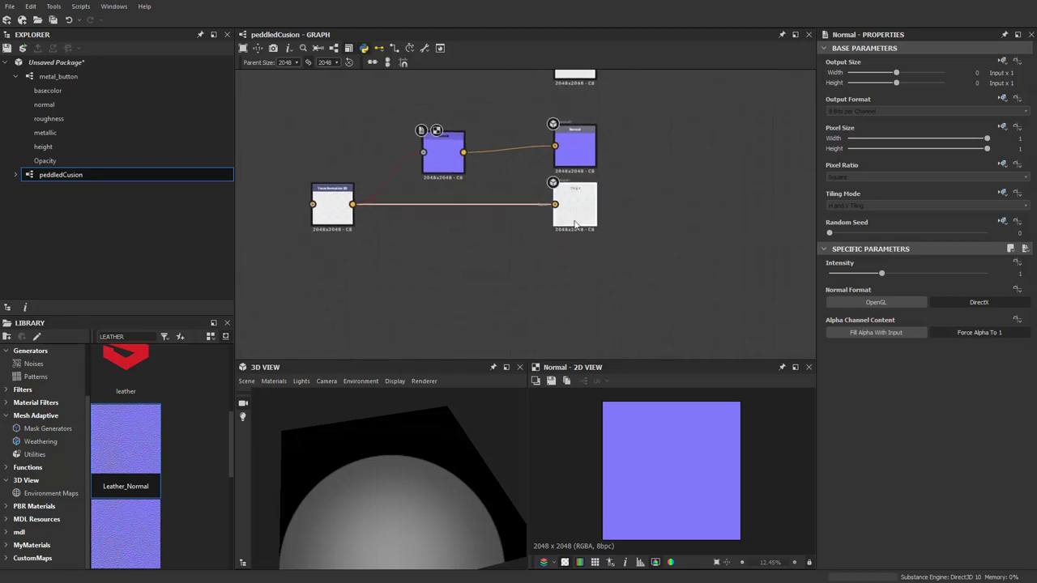
# Duplicate the Height output node and place the copy below it
pyautogui.click(587, 166)
pyautogui.click(578, 217)
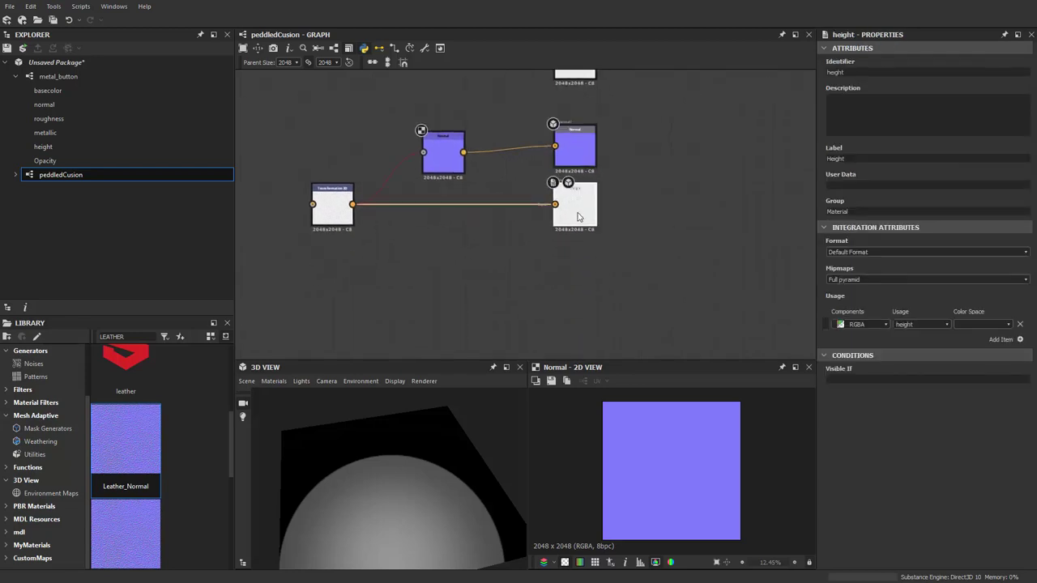
pyautogui.hotkey('ctrl', 'd')
pyautogui.scroll(2, 542, 249)
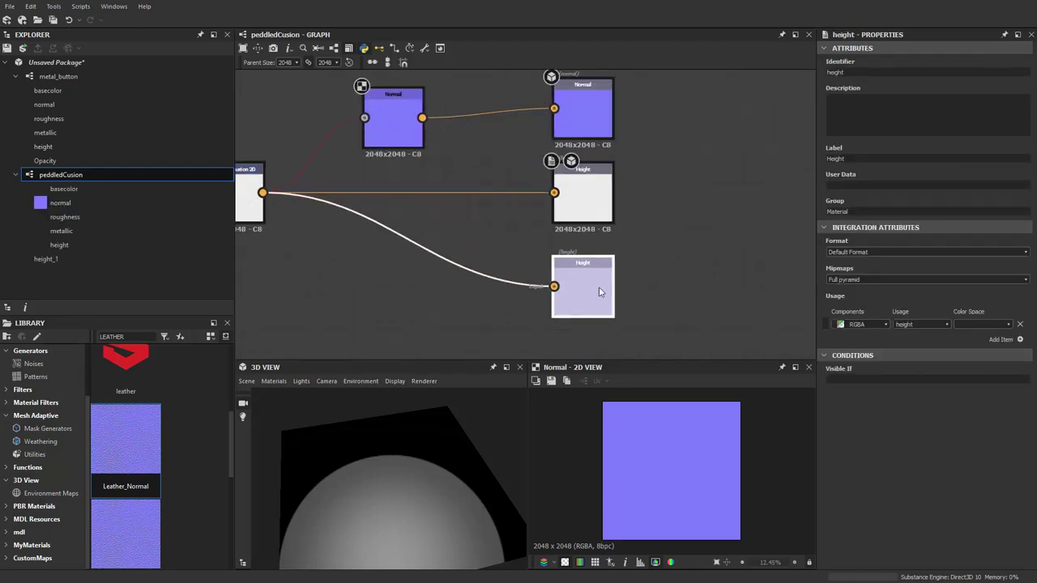
pyautogui.scroll(2, 602, 285)
pyautogui.click(600, 284)
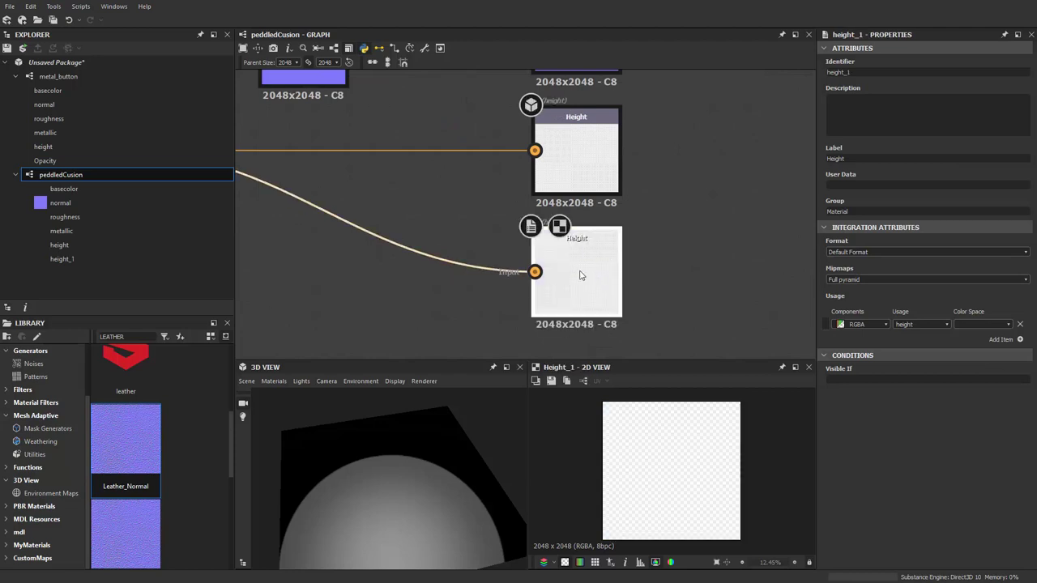
# Set the copy's usage to ambientOcclusion and identifier to AO, previewing it in 3D
pyautogui.click(922, 325)
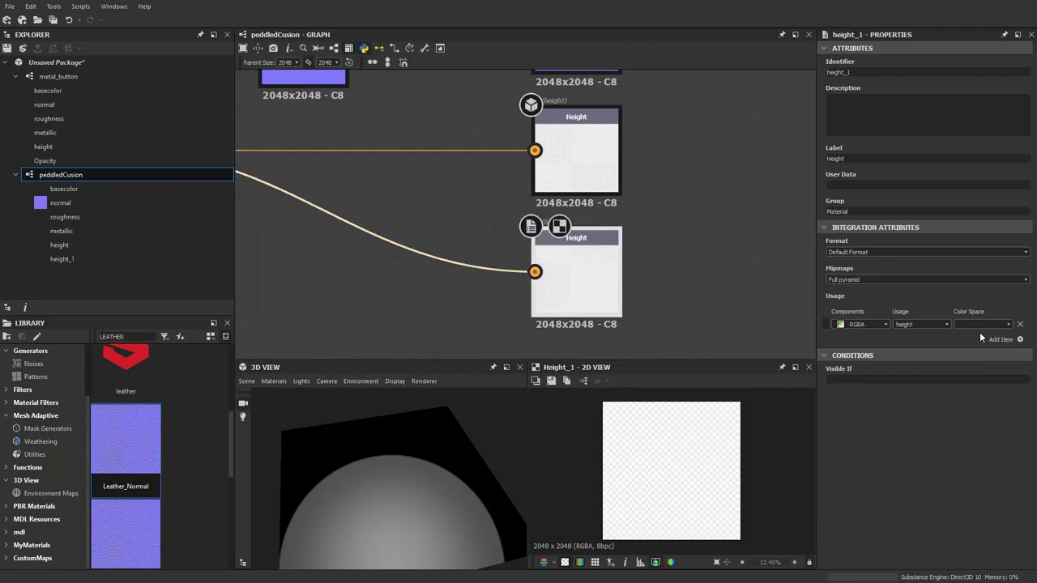
pyautogui.click(945, 324)
pyautogui.click(921, 368)
pyautogui.rightClick(406, 445)
pyautogui.click(443, 446)
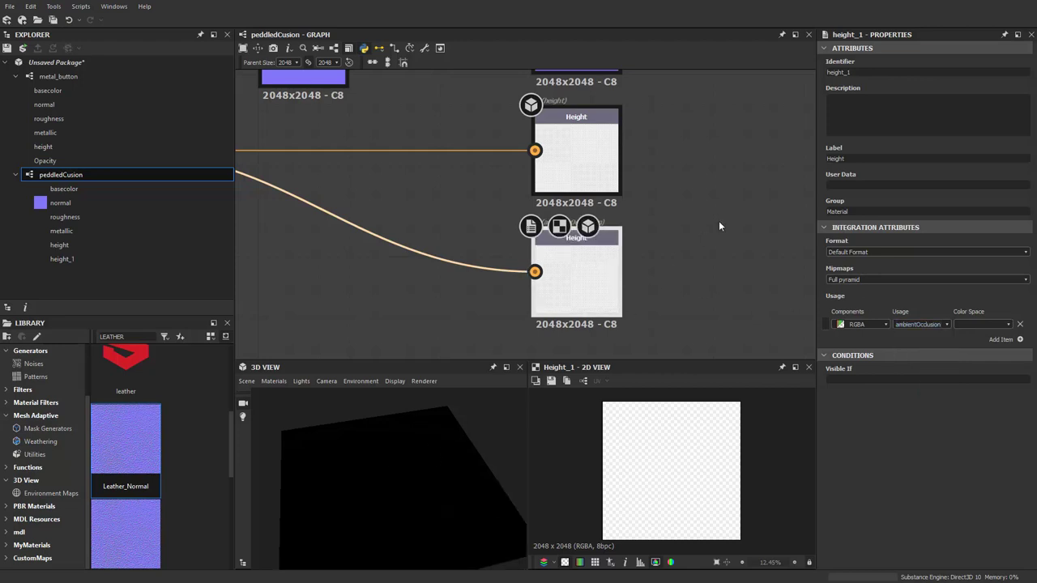
pyautogui.moveTo(707, 233); pyautogui.dragTo(640, 278, button='middle')
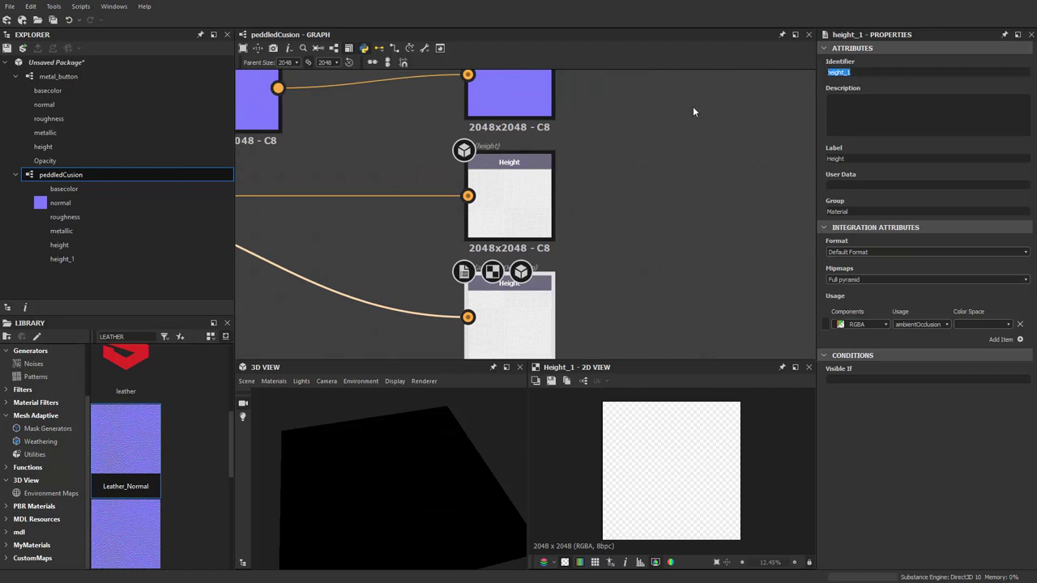
pyautogui.write('AO')
# Arrange the Normal and Transformation 2D nodes neatly beside the outputs
pyautogui.scroll(-3, 502, 227)
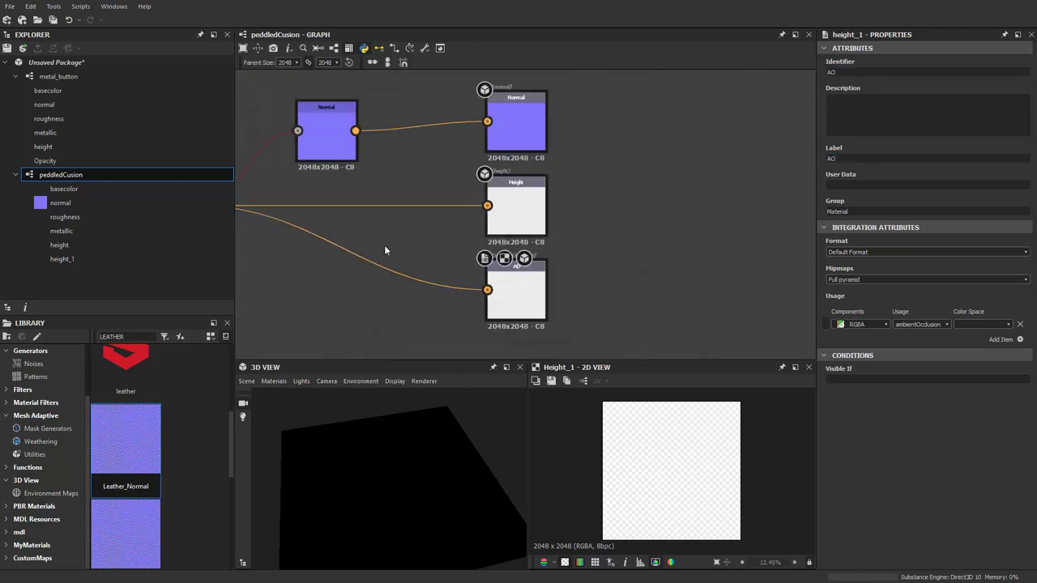
pyautogui.moveTo(384, 244); pyautogui.dragTo(523, 266, button='middle')
pyautogui.moveTo(525, 170); pyautogui.dragTo(543, 175)
pyautogui.moveTo(543, 175); pyautogui.dragTo(627, 193, button='middle')
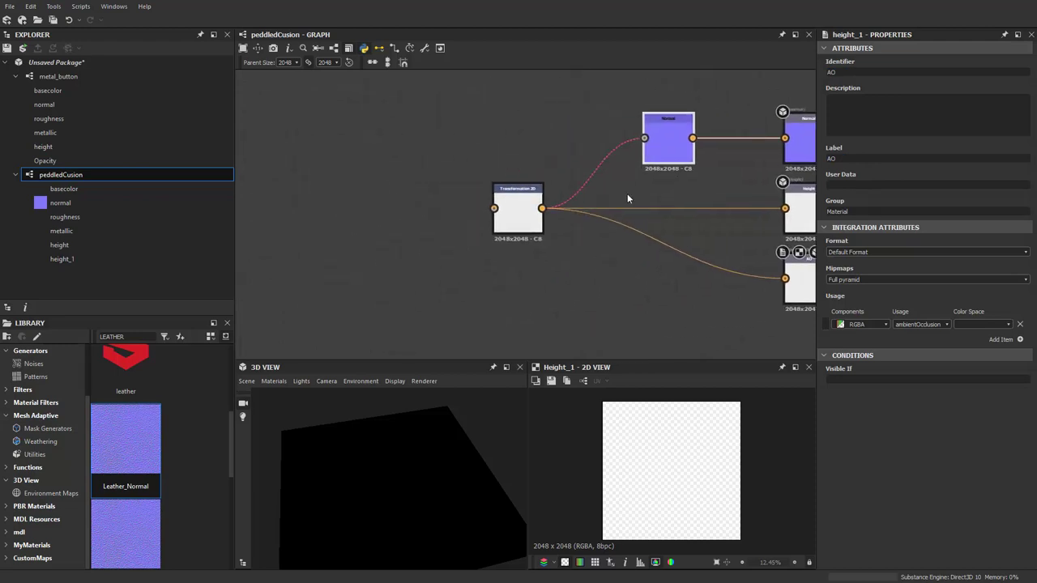
pyautogui.scroll(2, 500, 216)
pyautogui.moveTo(499, 215); pyautogui.dragTo(518, 211)
pyautogui.scroll(-2, 569, 220)
pyautogui.moveTo(568, 220); pyautogui.dragTo(407, 228, button='middle')
pyautogui.scroll(-2, 518, 208)
pyautogui.scroll(2, 518, 209)
pyautogui.moveTo(517, 208); pyautogui.dragTo(458, 163, button='middle')
# Add a dark red Uniform Color node and connect it to Base Color
pyautogui.scroll(1, 441, 154)
pyautogui.press('space')
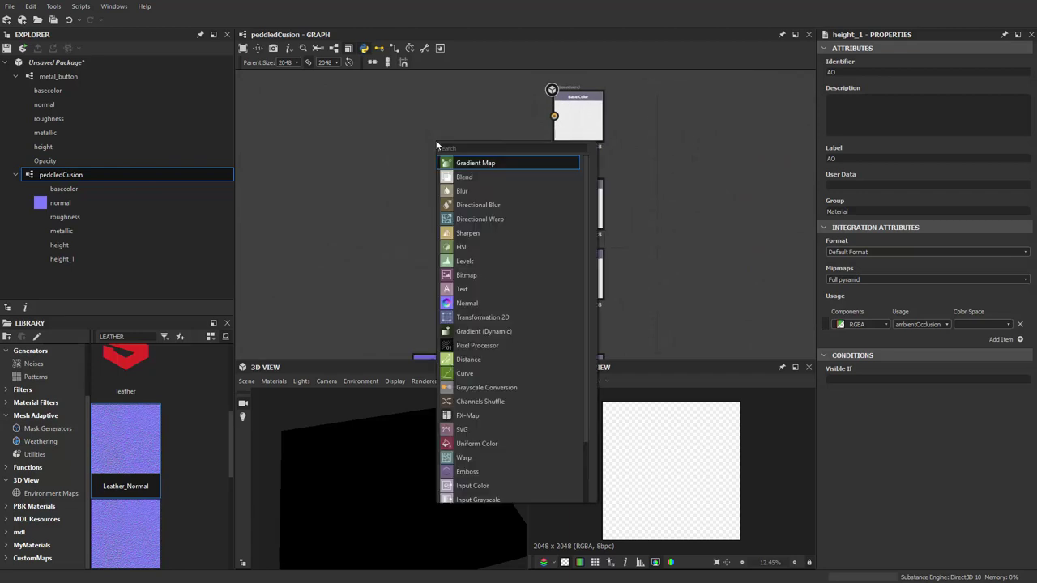
pyautogui.write('uniform')
pyautogui.press('Return')
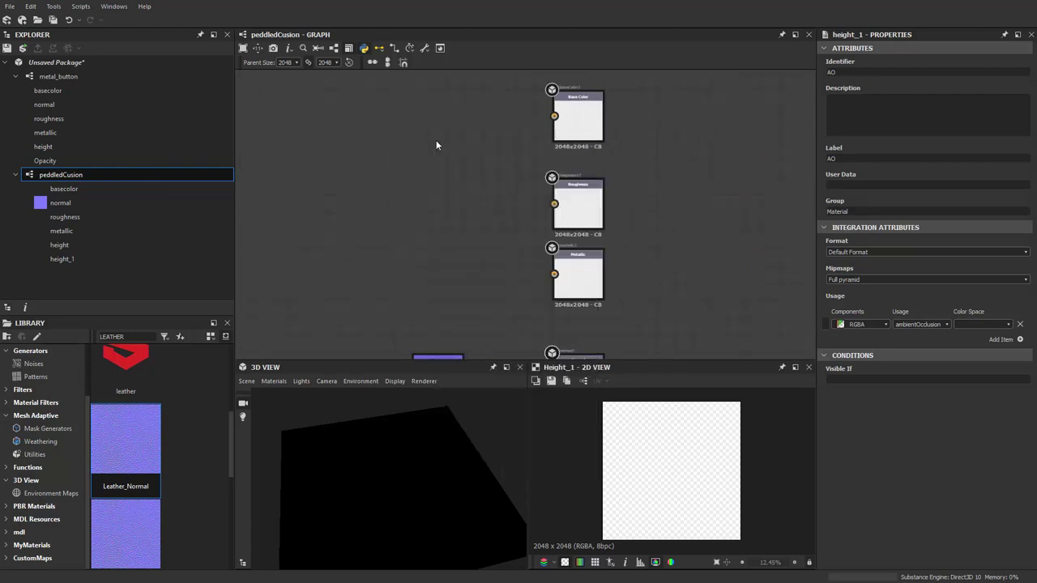
pyautogui.moveTo(430, 143); pyautogui.dragTo(412, 141)
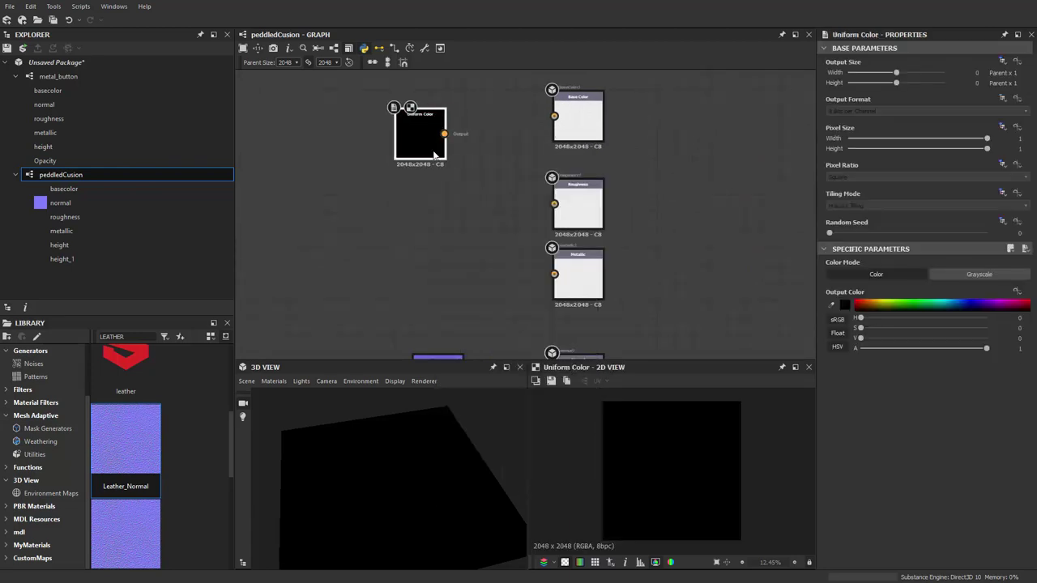
pyautogui.click(844, 306)
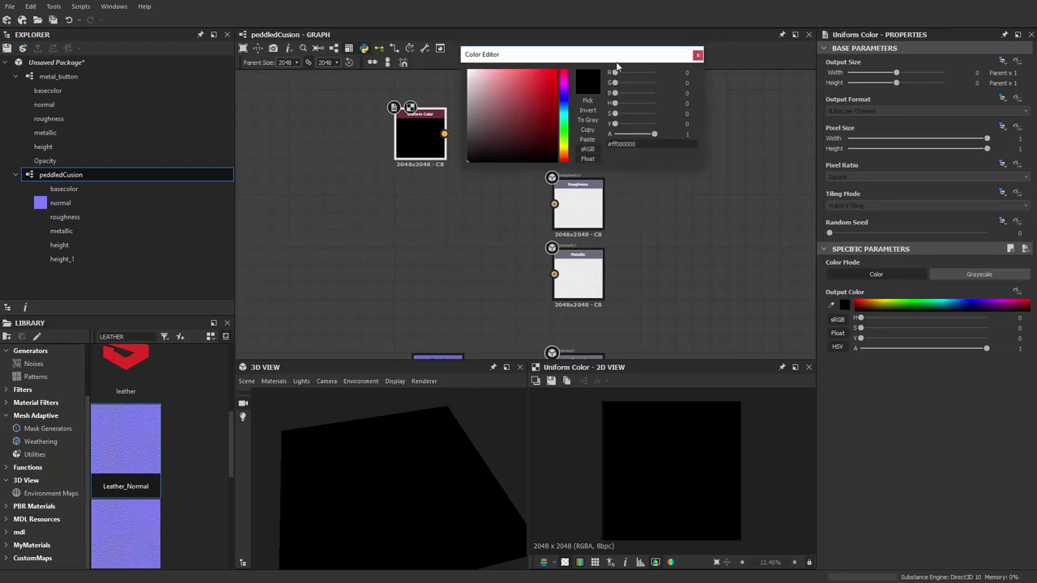
pyautogui.click(555, 82)
pyautogui.click(537, 115)
pyautogui.click(697, 54)
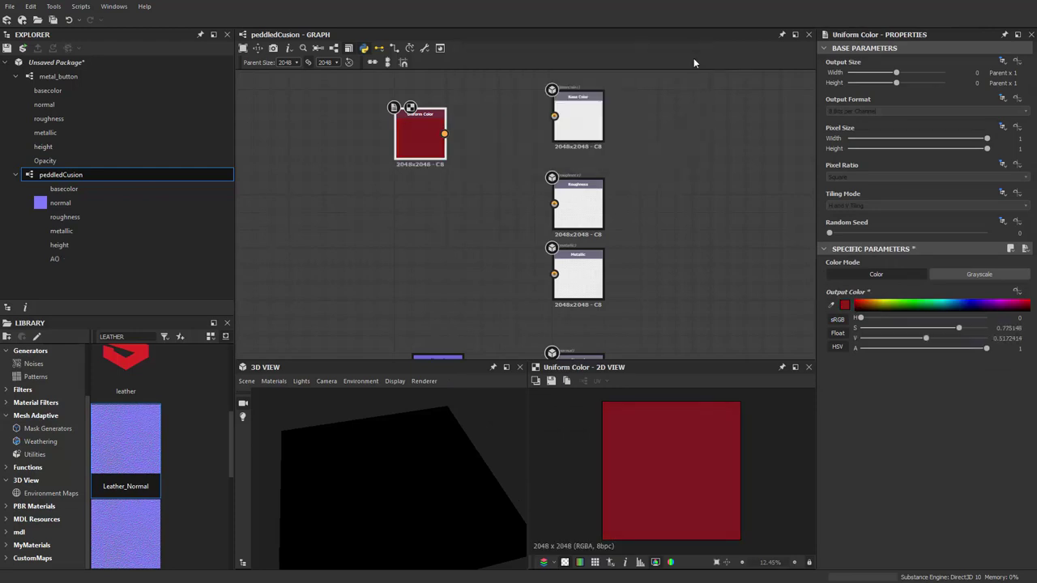
pyautogui.moveTo(422, 149); pyautogui.dragTo(422, 131)
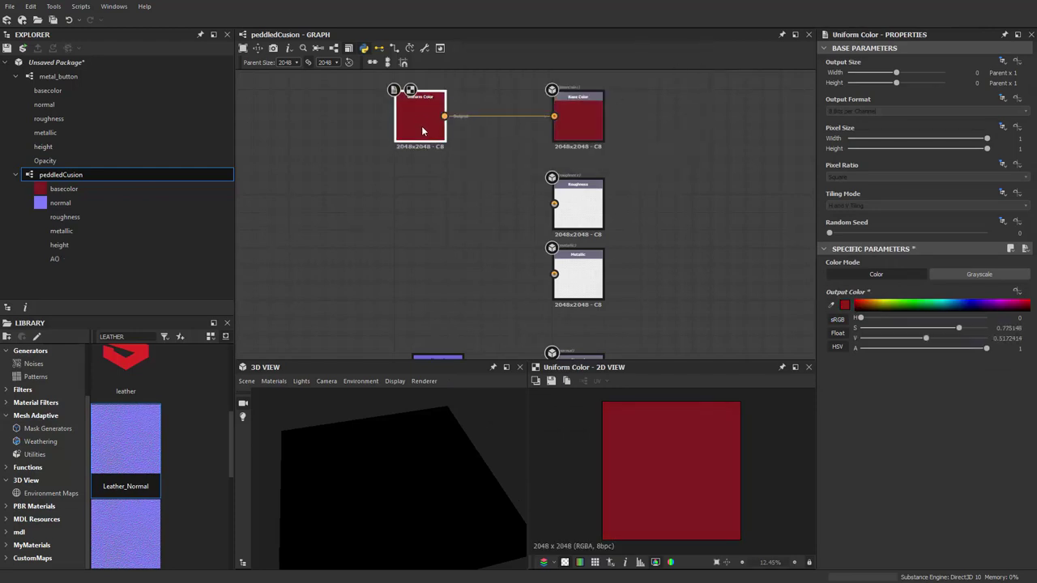
# Duplicate it as a grayscale colour and connect it to the Roughness output
pyautogui.hotkey('ctrl', 'd')
pyautogui.click(437, 207)
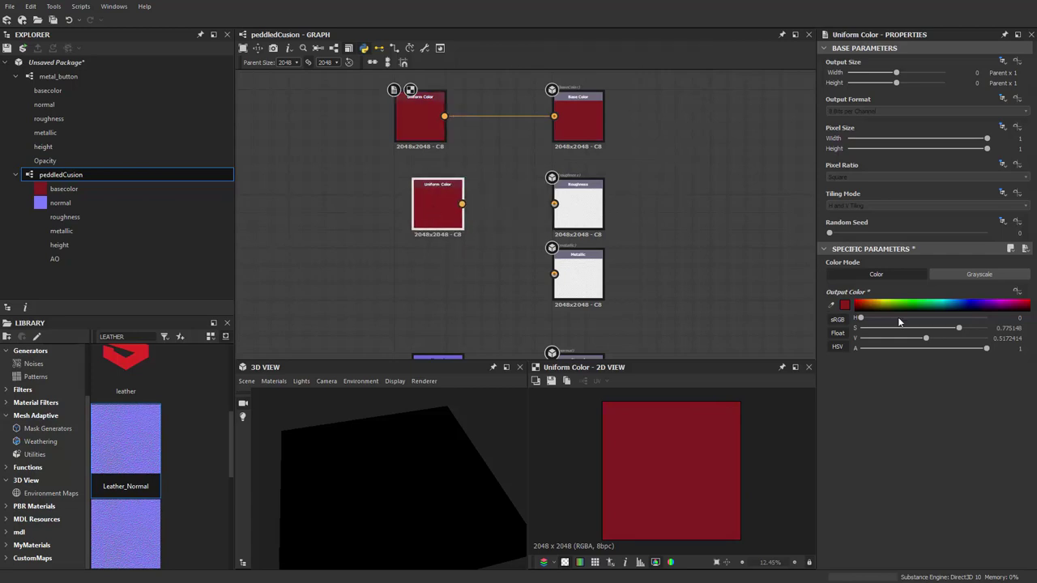
pyautogui.click(967, 277)
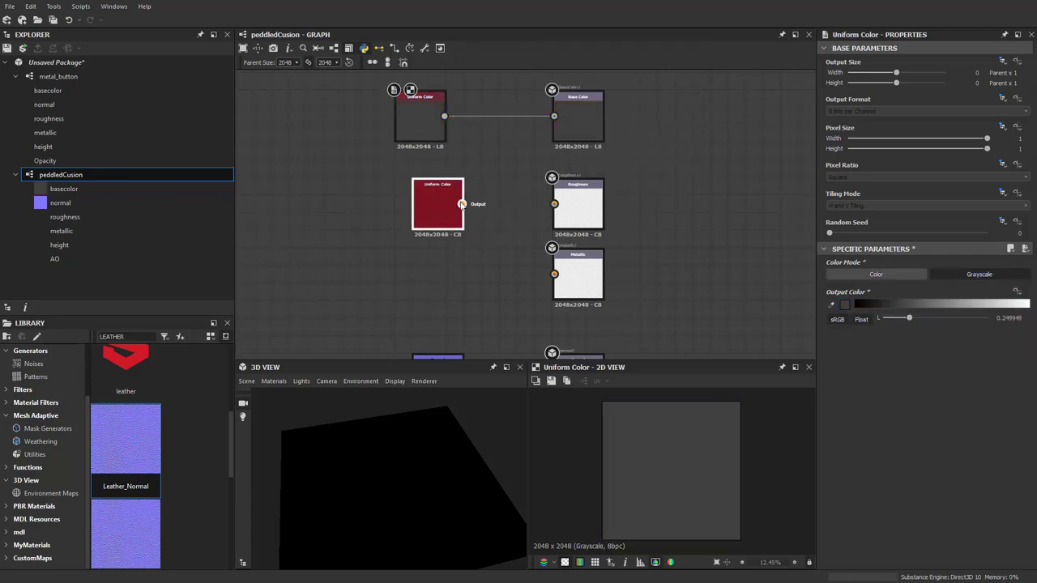
pyautogui.moveTo(461, 203); pyautogui.dragTo(554, 203)
pyautogui.click(958, 277)
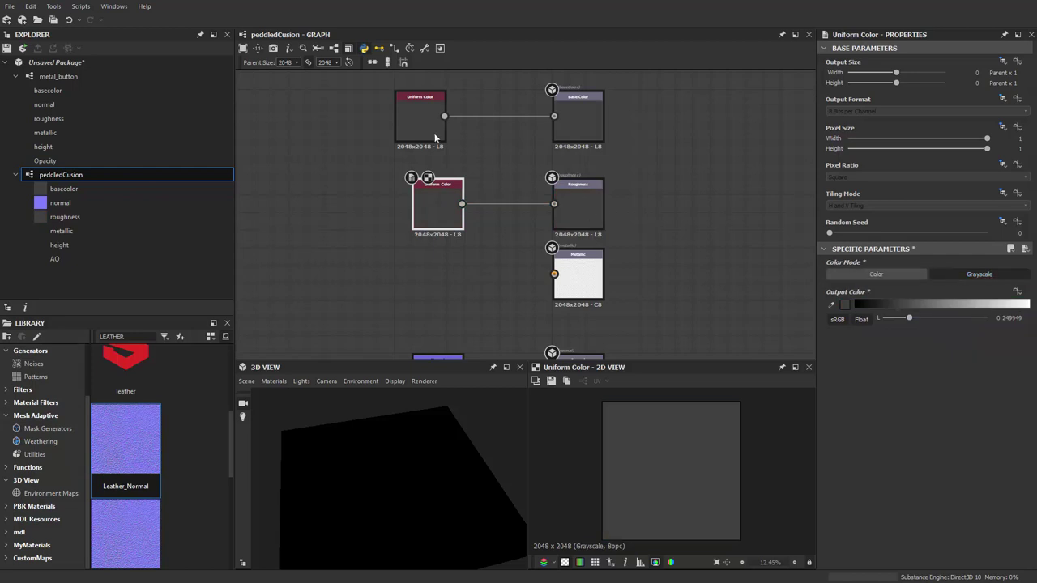
pyautogui.click(431, 128)
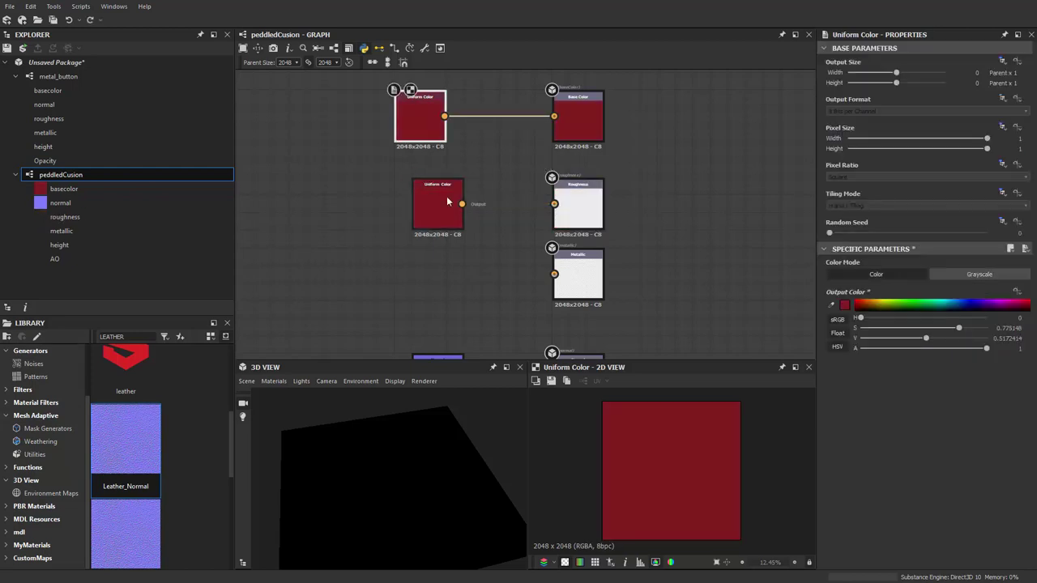
pyautogui.click(448, 196)
pyautogui.click(996, 276)
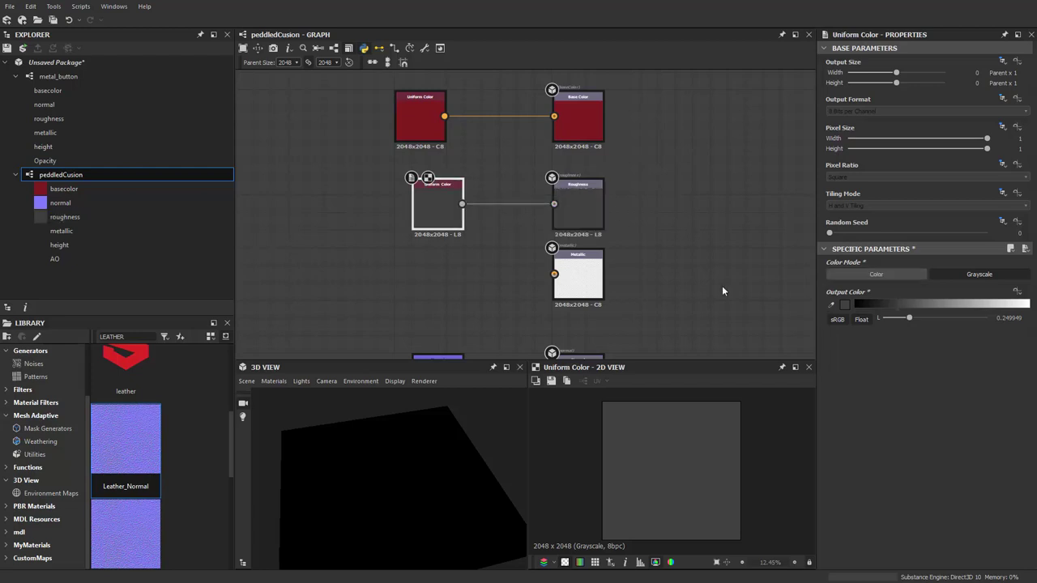
# Duplicate the grey node for Metallic and set its value to 0, pure black
pyautogui.hotkey('ctrl', 'd')
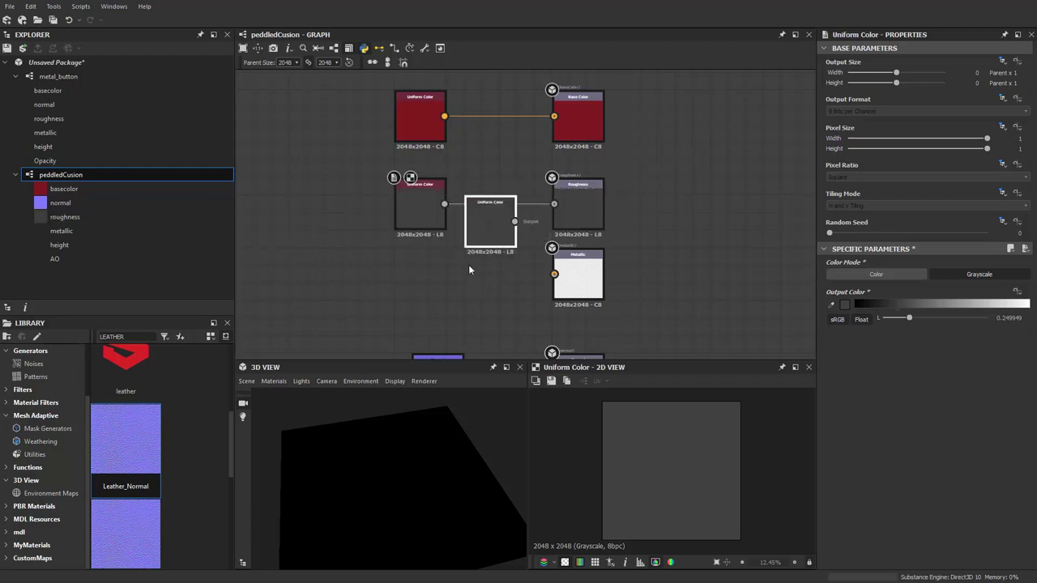
pyautogui.click(470, 267)
pyautogui.scroll(2, 472, 272)
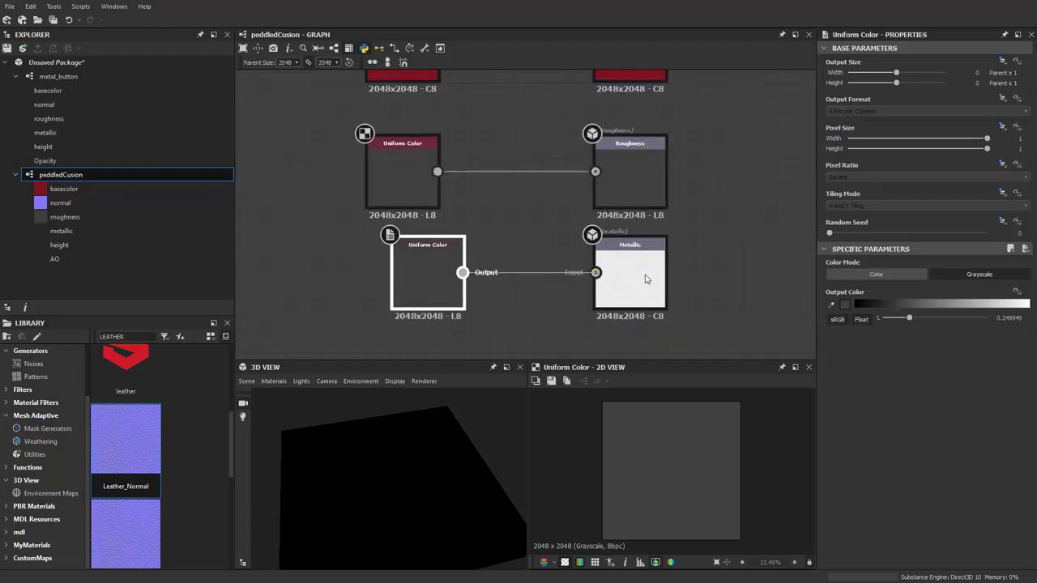
pyautogui.moveTo(909, 317); pyautogui.dragTo(882, 317)
pyautogui.scroll(-2, 356, 292)
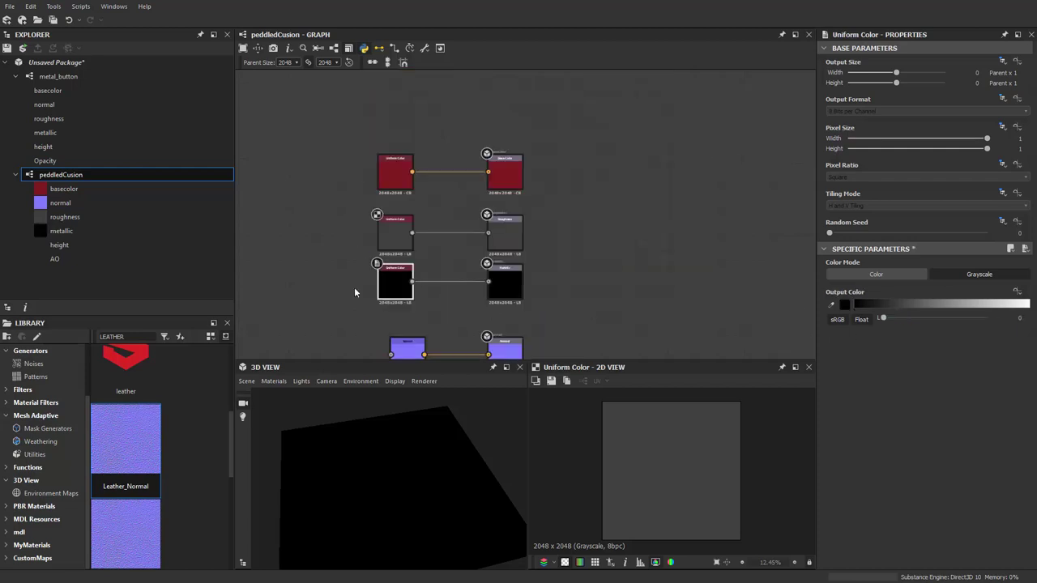
pyautogui.scroll(-1, 354, 293)
pyautogui.scroll(4, 374, 232)
# Search LEATHER and link the leather texture resource into the graph as a Bitmap
pyautogui.rightClick(343, 256)
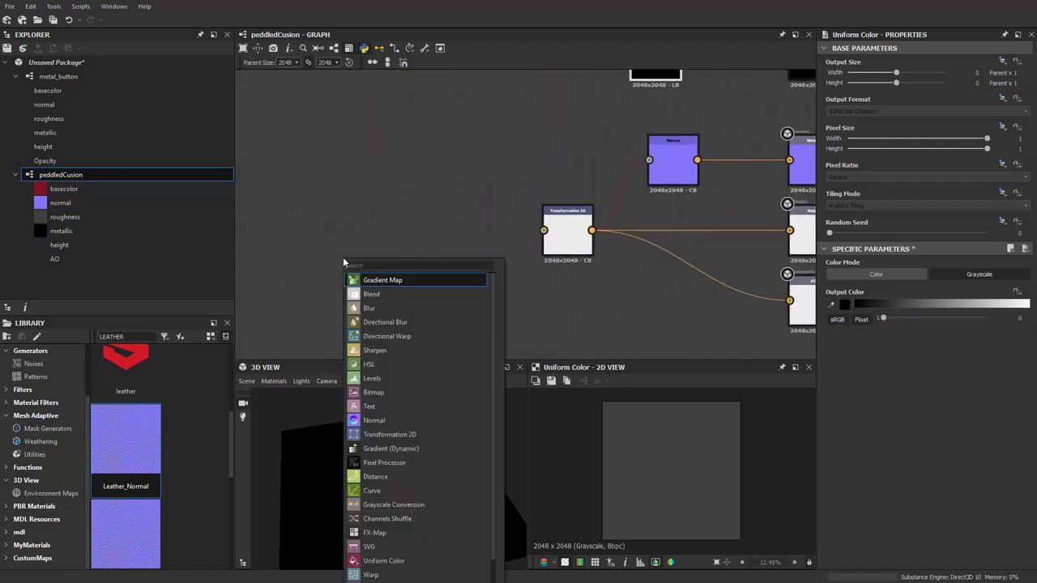
pyautogui.write('sha')
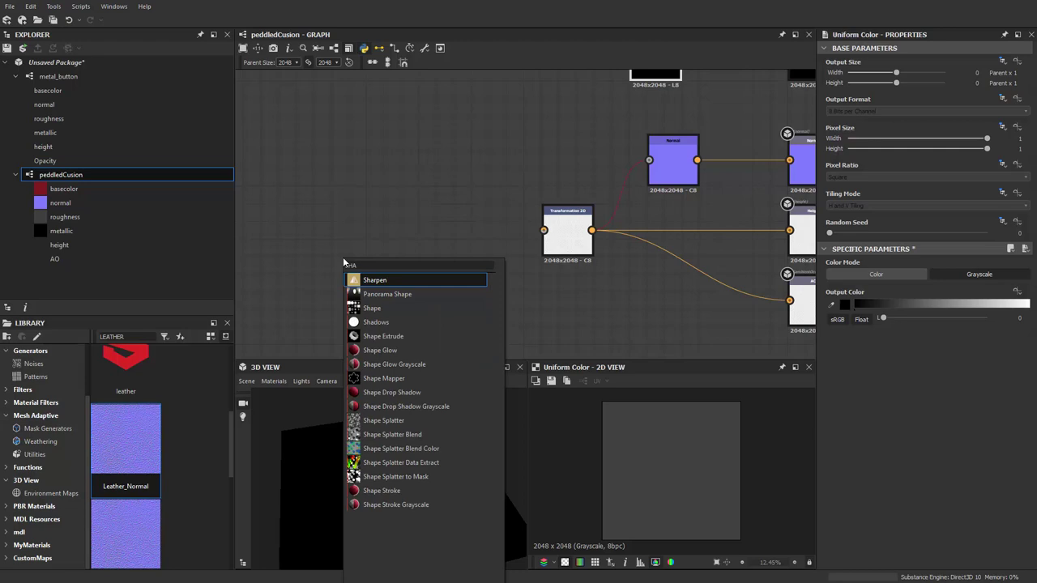
pyautogui.press('BackSpace')
pyautogui.press('BackSpace')
pyautogui.press('BackSpace')
pyautogui.press('Escape')
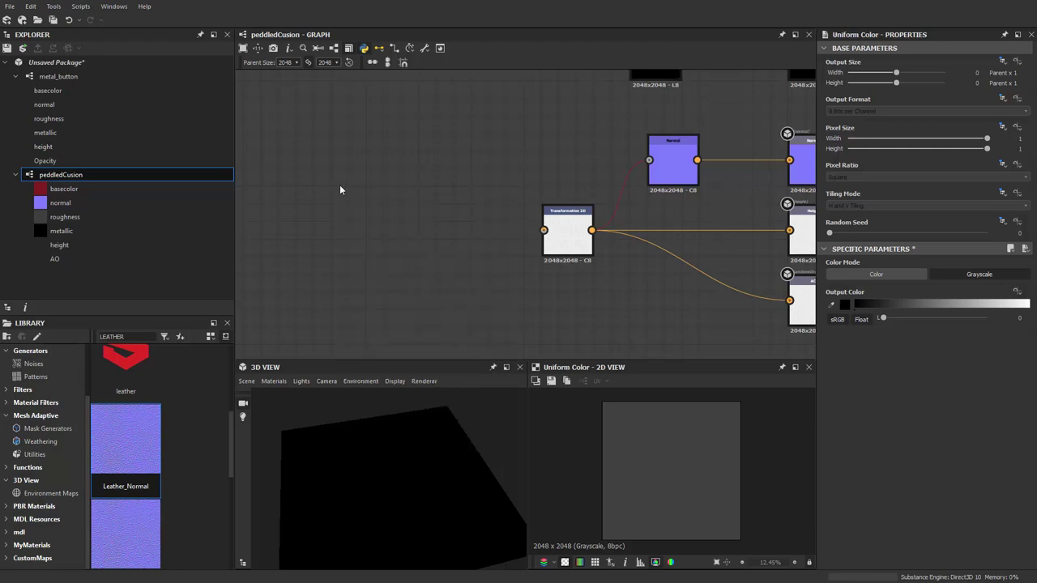
pyautogui.rightClick(352, 151)
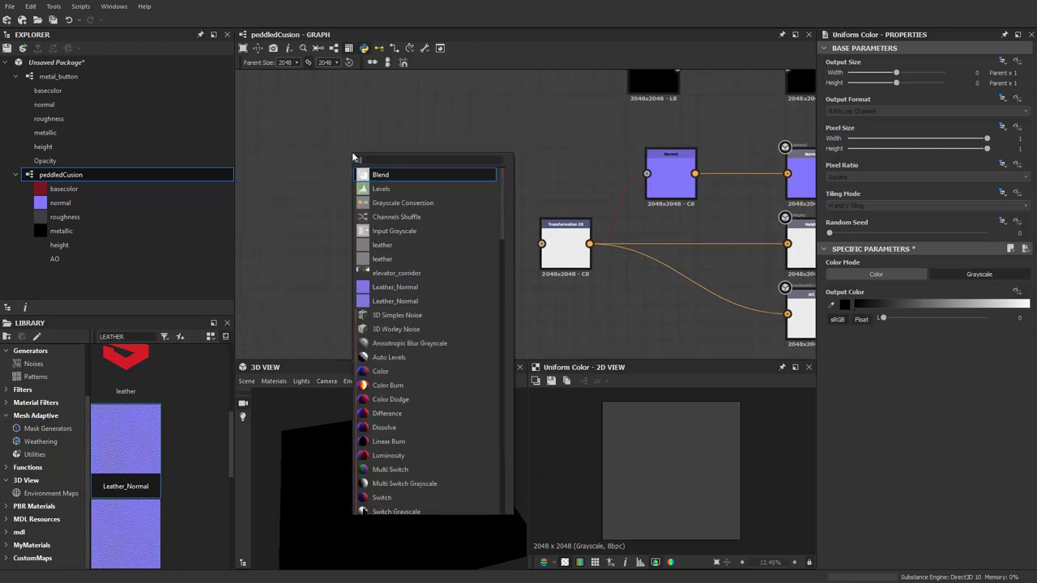
pyautogui.write('LEATHER')
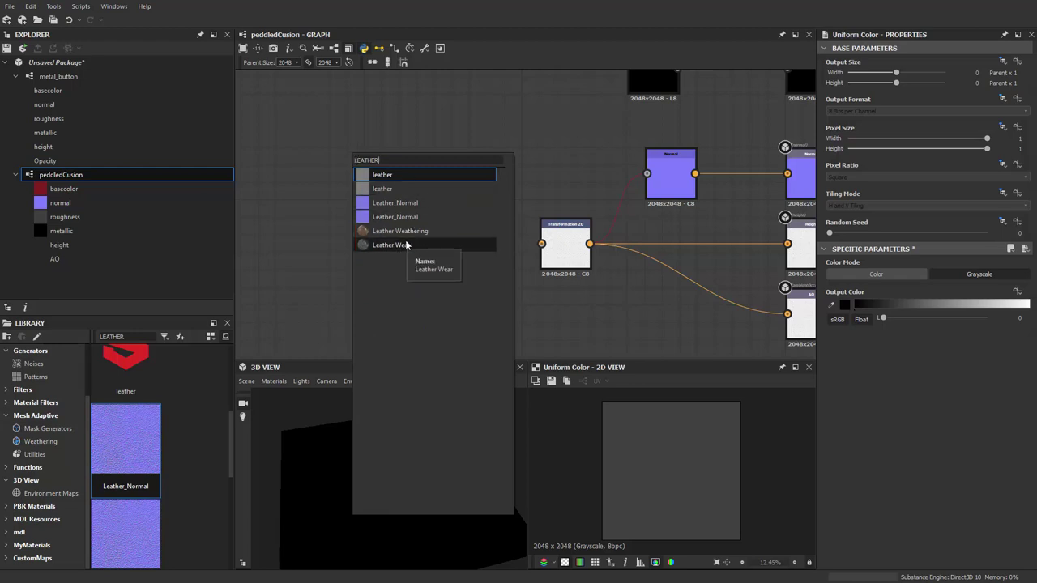
pyautogui.click(399, 175)
pyautogui.click(446, 180)
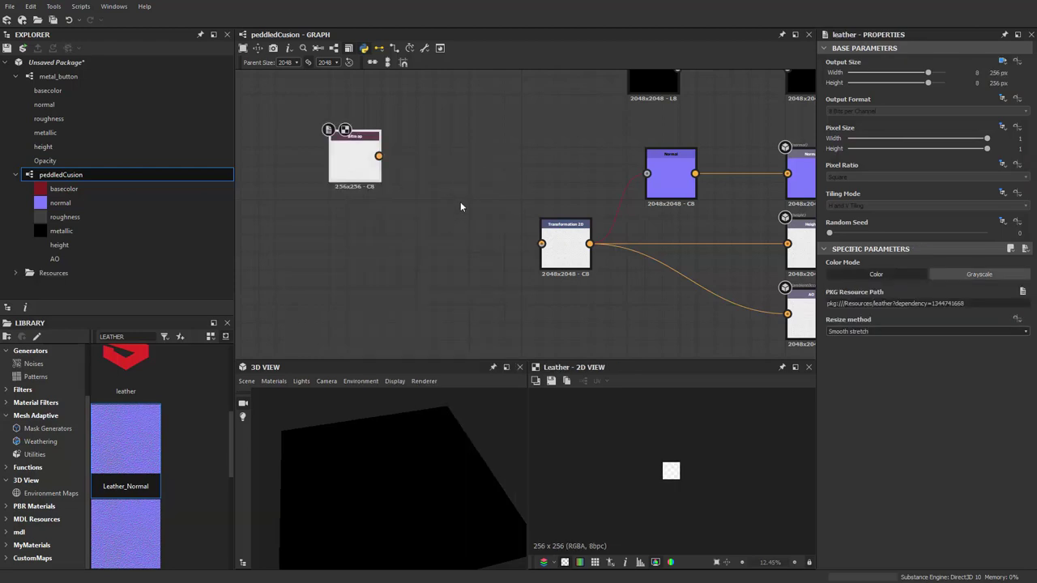
pyautogui.scroll(5, 357, 215)
pyautogui.click(360, 252)
pyautogui.scroll(5, 685, 467)
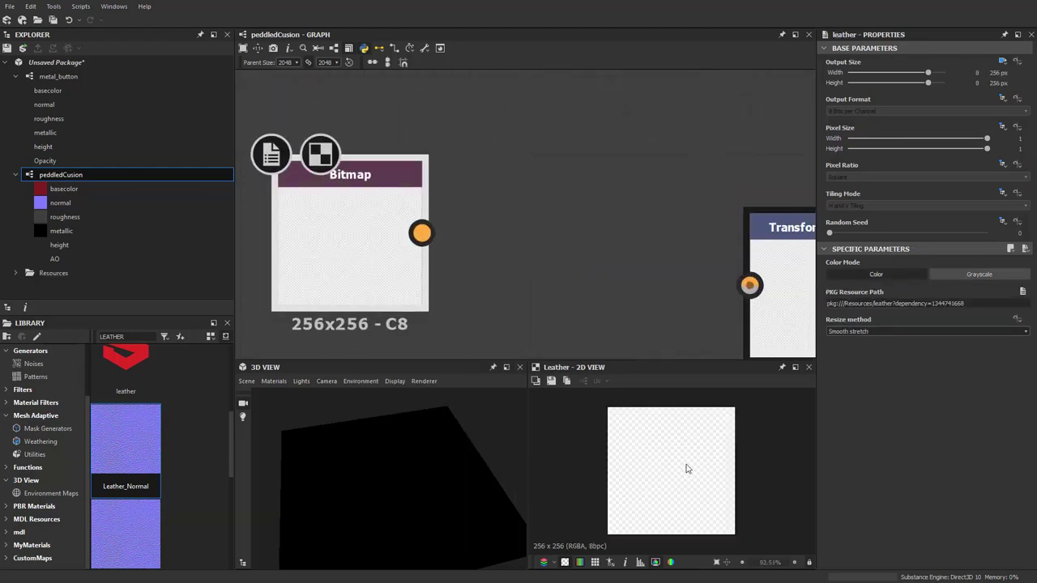
pyautogui.scroll(-2, 683, 462)
pyautogui.scroll(-3, 546, 308)
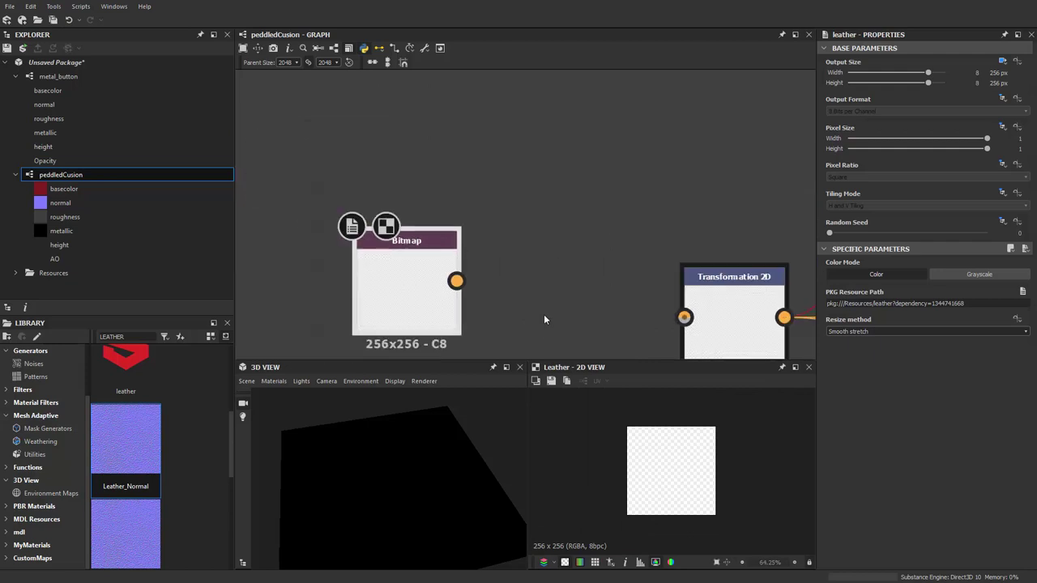
pyautogui.click(567, 562)
pyautogui.click(567, 562)
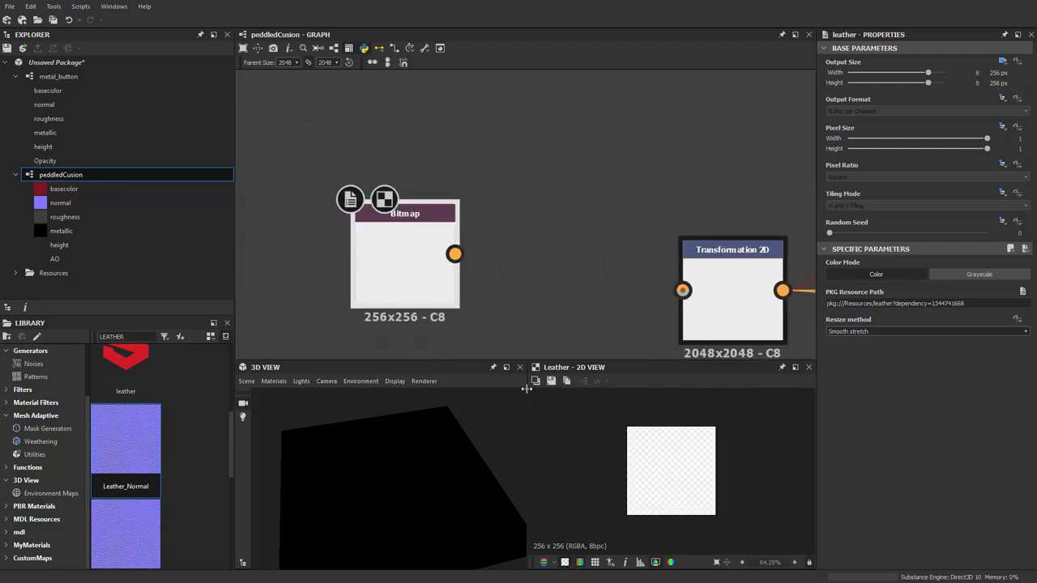
# Delete the empty leather Bitmap and link the second leather file instead, placed lower
pyautogui.press('Delete')
pyautogui.rightClick(430, 215)
pyautogui.press('Escape')
pyautogui.press('space')
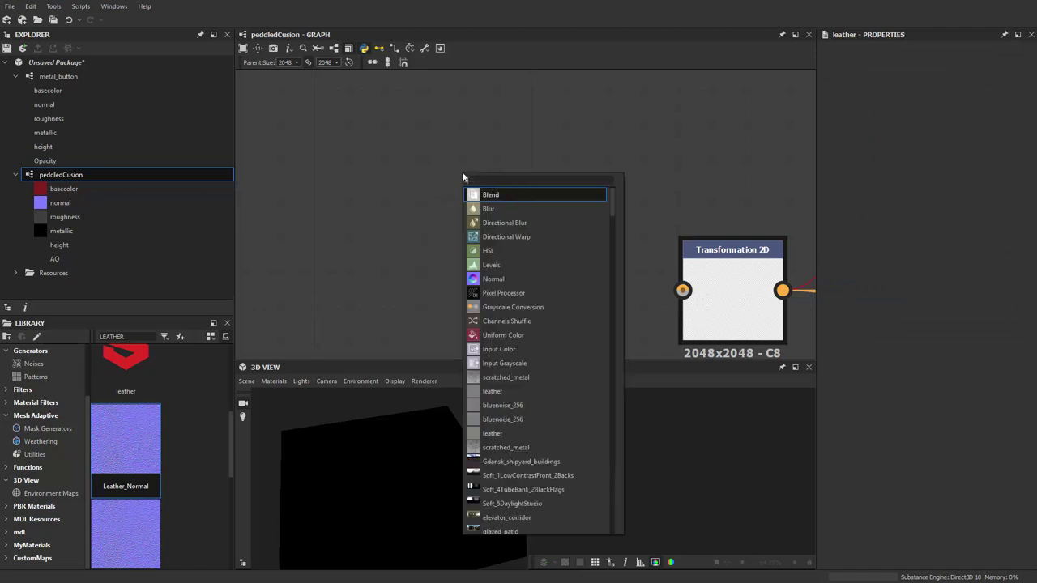
pyautogui.write('LEAT')
pyautogui.press('Down')
pyautogui.press('Return')
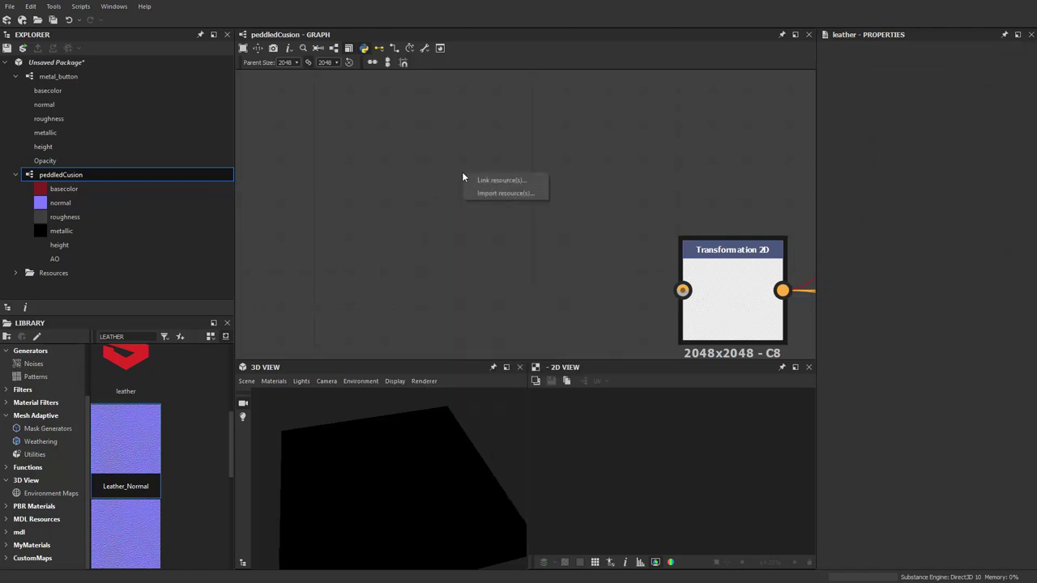
pyautogui.click(485, 178)
pyautogui.moveTo(481, 194); pyautogui.dragTo(491, 253)
# Wire the leather Bitmap into Transformation 2D's input and switch the Bitmap to Grayscale
pyautogui.scroll(2, 663, 495)
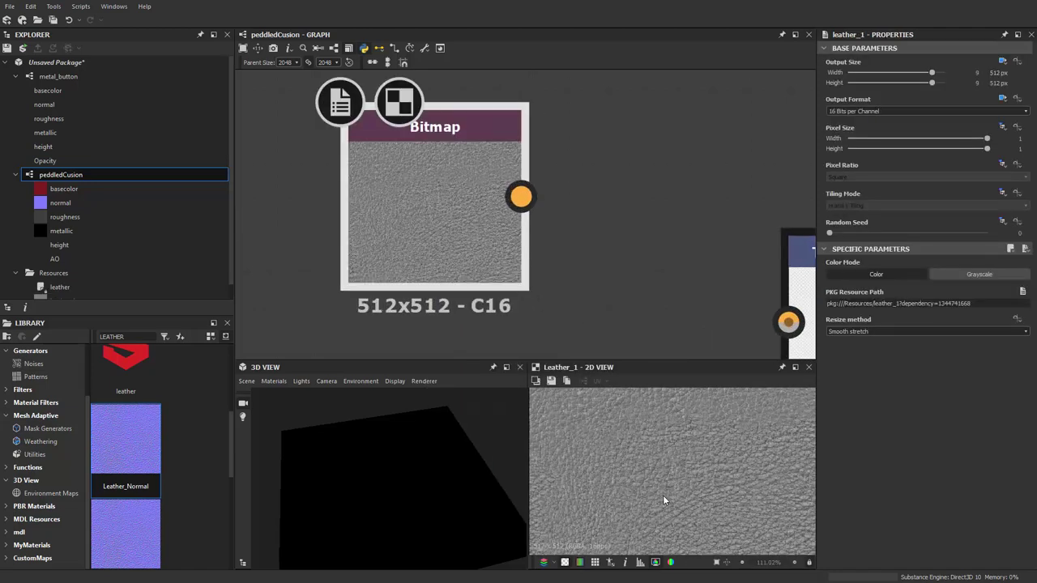
pyautogui.scroll(-2, 655, 459)
pyautogui.scroll(-2, 531, 185)
pyautogui.moveTo(532, 184); pyautogui.dragTo(486, 152, button='middle')
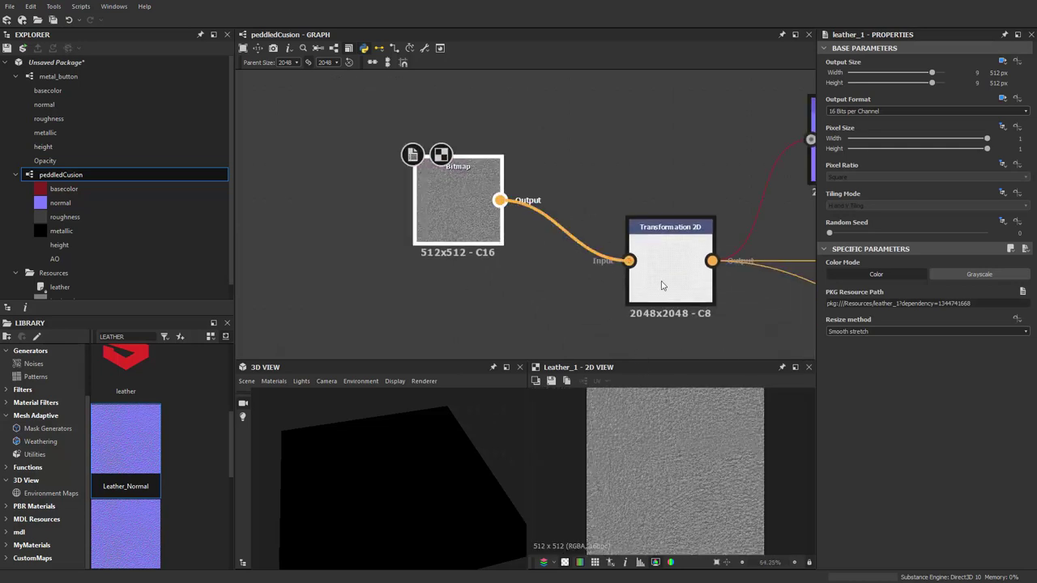
pyautogui.moveTo(437, 223); pyautogui.dragTo(318, 284)
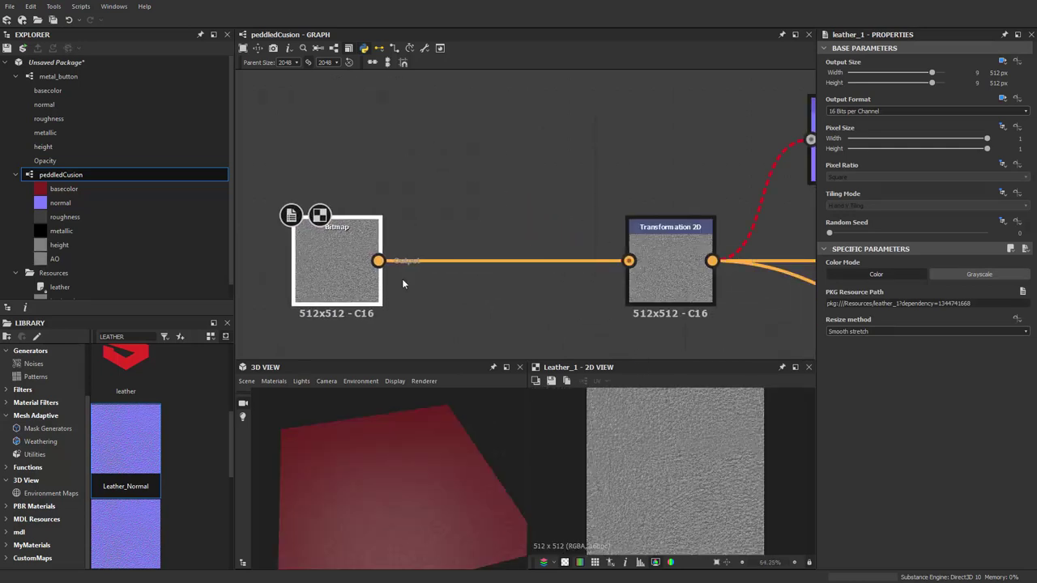
pyautogui.moveTo(402, 283); pyautogui.dragTo(454, 262, button='middle')
pyautogui.click(969, 276)
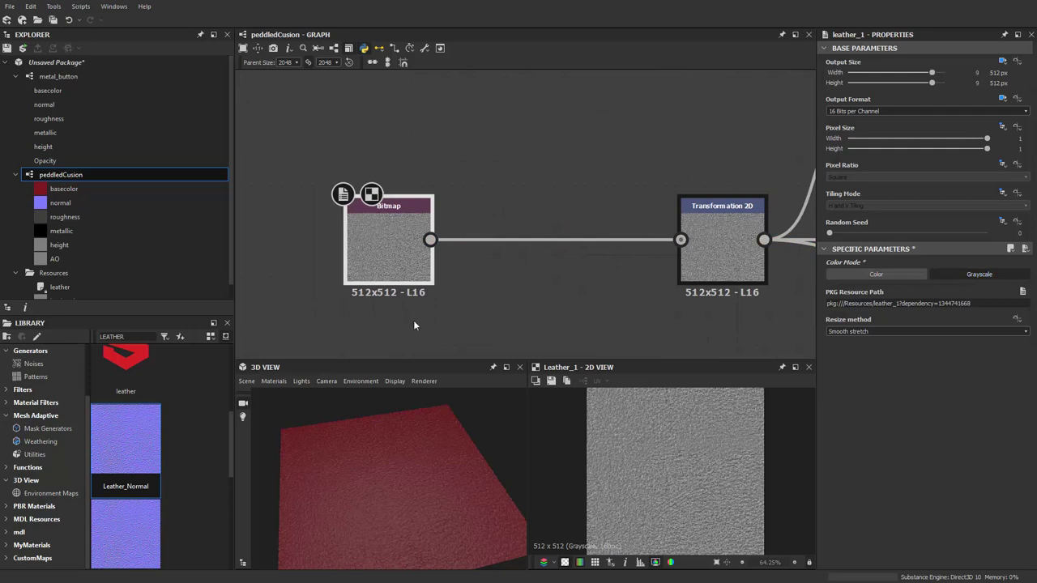
pyautogui.scroll(5, 425, 490)
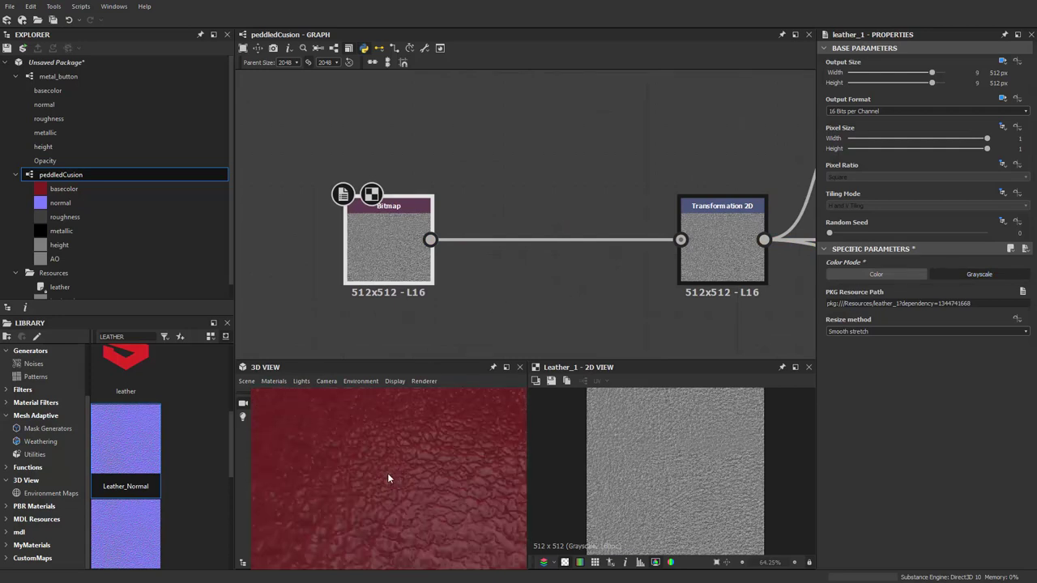
pyautogui.keyDown('alt'); pyautogui.moveTo(387, 479); pyautogui.dragTo(381, 396); pyautogui.keyUp('alt')
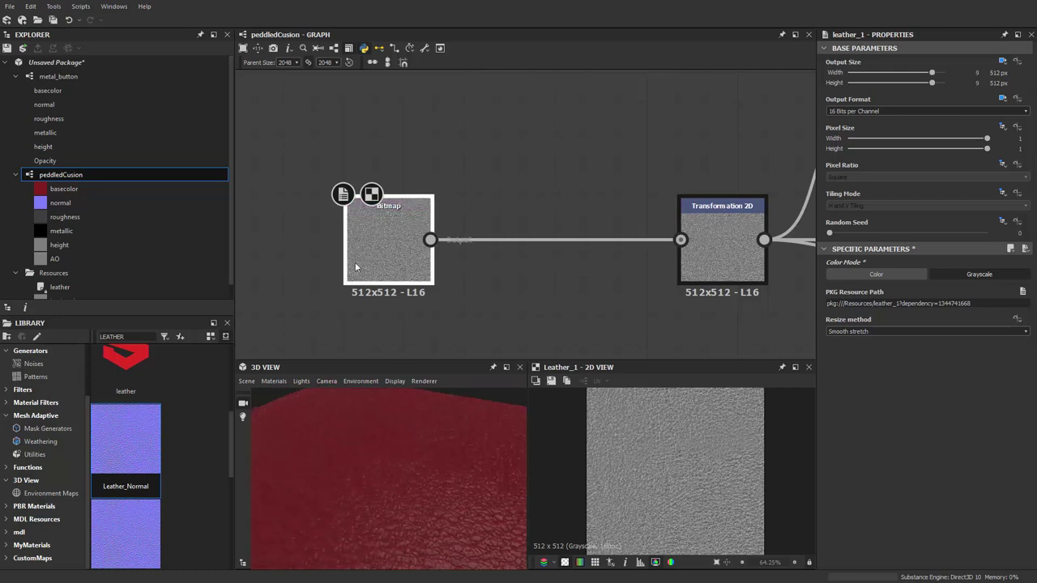
pyautogui.moveTo(355, 268); pyautogui.dragTo(309, 271)
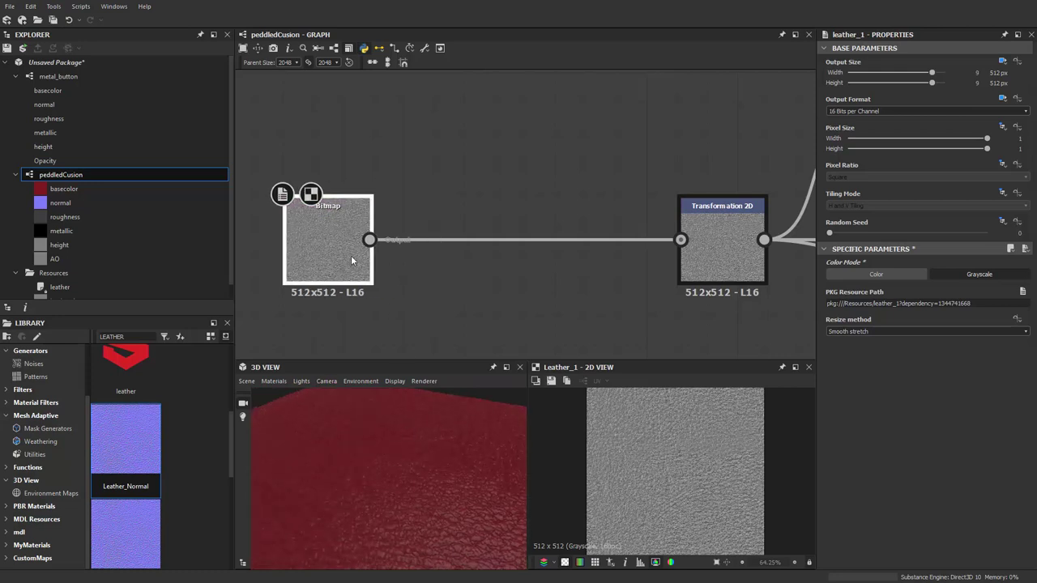
# Insert a Transformation 2D after the Bitmap and enlarge the grain with x2 twice, /2 once
pyautogui.rightClick(356, 249)
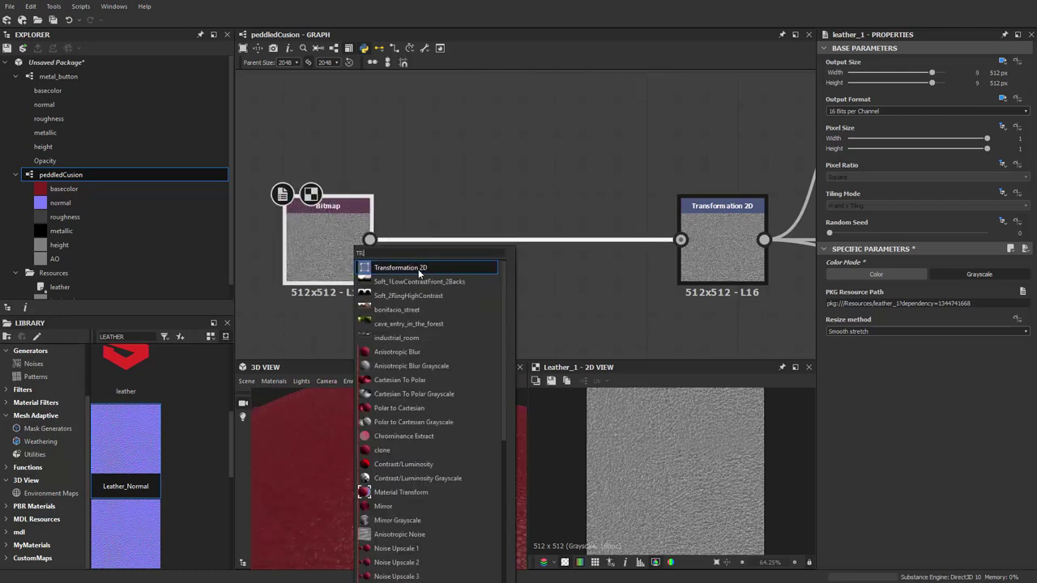
pyautogui.click(397, 265)
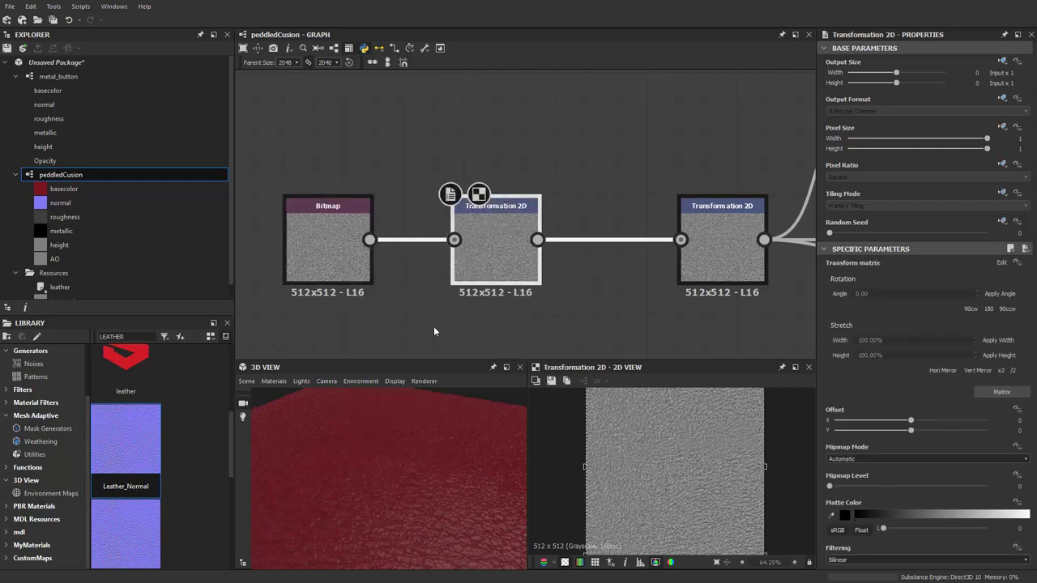
pyautogui.moveTo(507, 267); pyautogui.dragTo(476, 266)
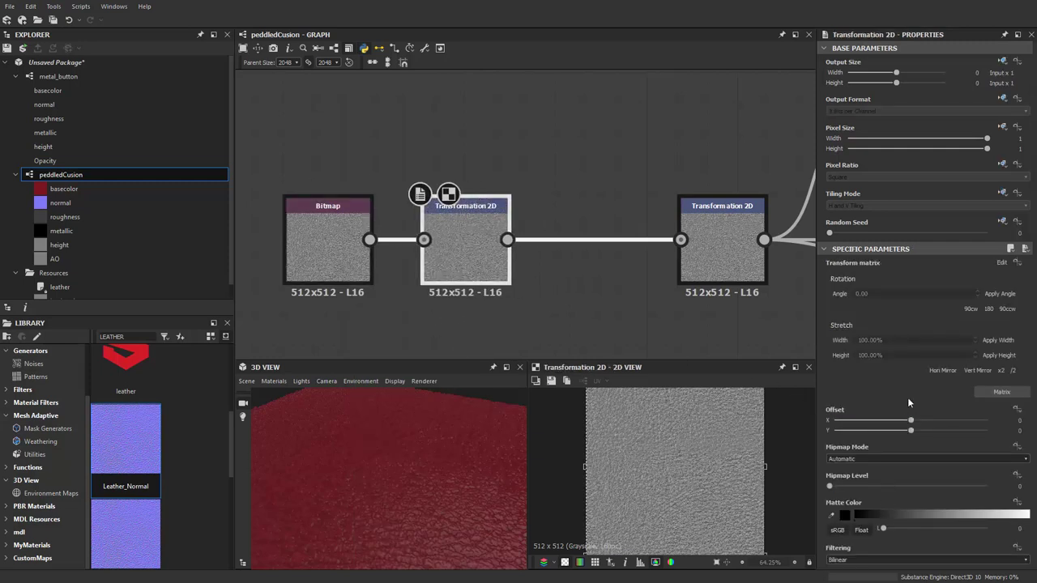
pyautogui.click(1000, 371)
pyautogui.click(1000, 371)
pyautogui.moveTo(453, 453); pyautogui.dragTo(382, 497)
pyautogui.scroll(4, 713, 475)
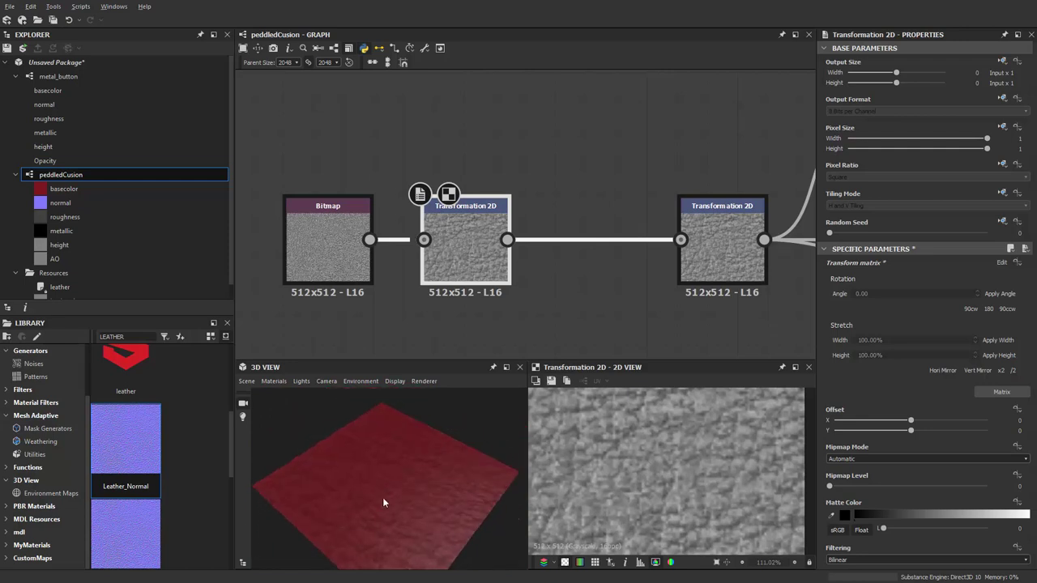
pyautogui.click(1012, 371)
pyautogui.moveTo(442, 479); pyautogui.dragTo(474, 421)
pyautogui.scroll(-5, 565, 294)
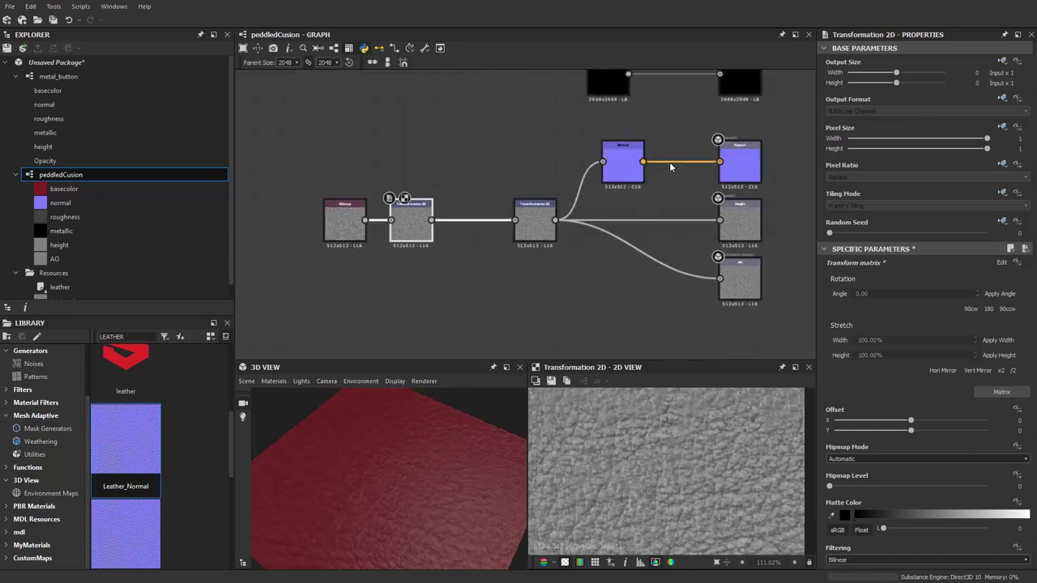
# Raise the Normal node's Intensity to 3, then select the Transformation 2D node
pyautogui.scroll(5, 669, 167)
pyautogui.click(575, 170)
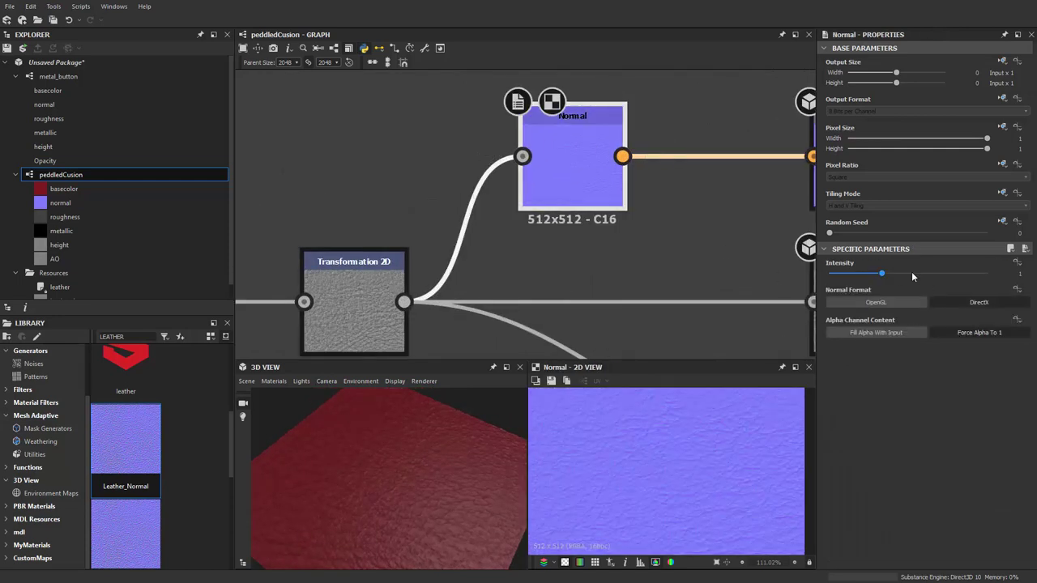
pyautogui.moveTo(882, 275); pyautogui.dragTo(1007, 274)
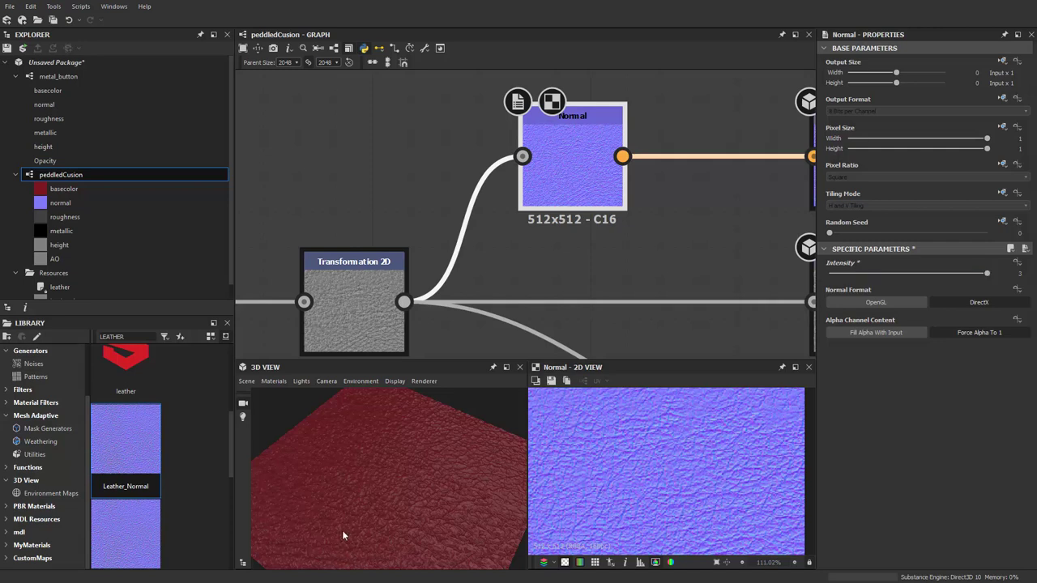
pyautogui.moveTo(343, 536); pyautogui.dragTo(336, 367)
pyautogui.scroll(4, 444, 269)
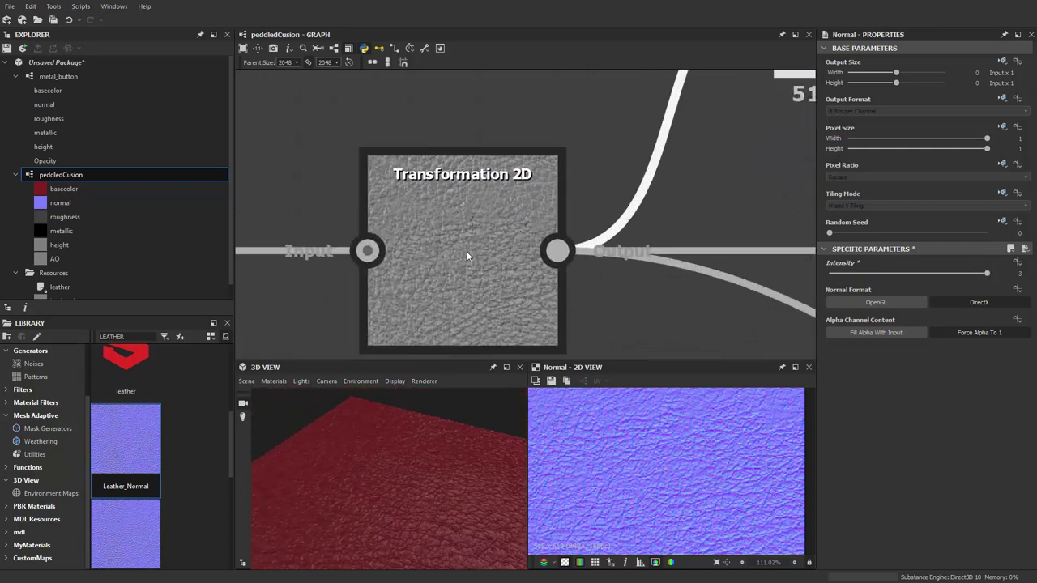
pyautogui.doubleClick(466, 256)
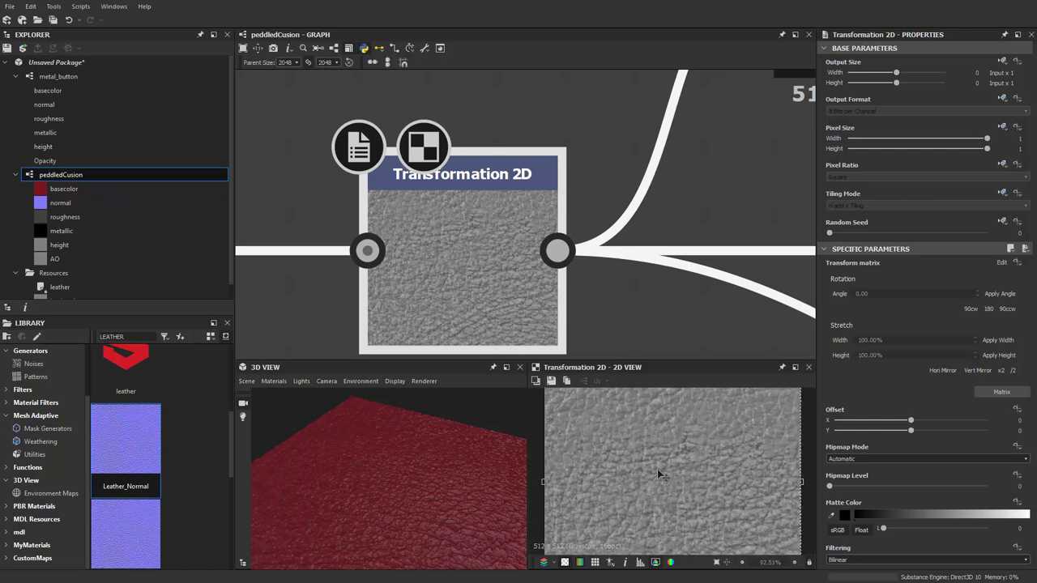
pyautogui.scroll(1, 657, 469)
pyautogui.moveTo(459, 308); pyautogui.dragTo(604, 238, button='middle')
pyautogui.scroll(2, 229, 427)
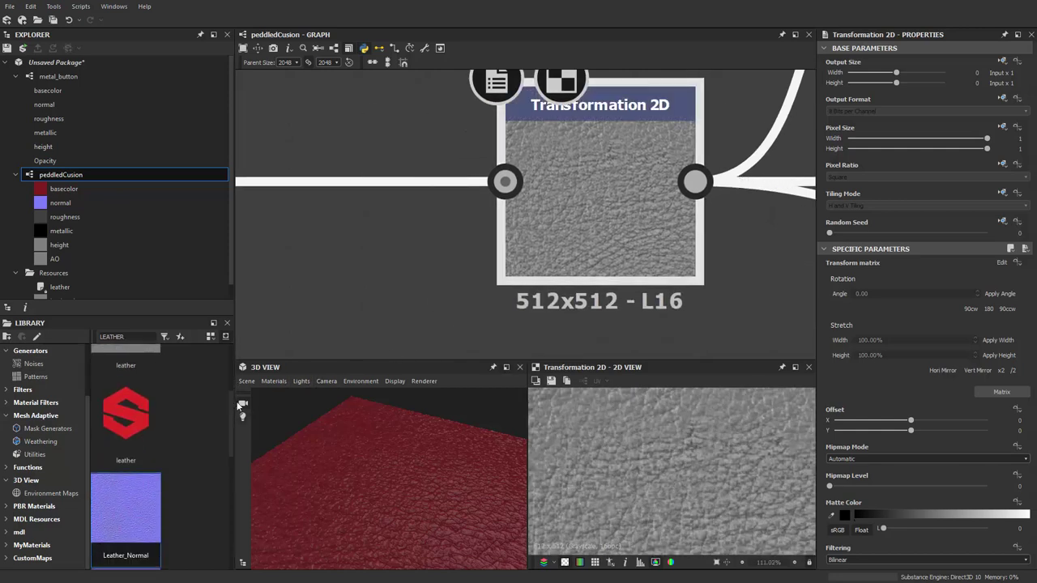
pyautogui.scroll(2, 231, 409)
# Search LEATHER in the Library and import Leather_Normal as a Bitmap above the chain
pyautogui.doubleClick(130, 337)
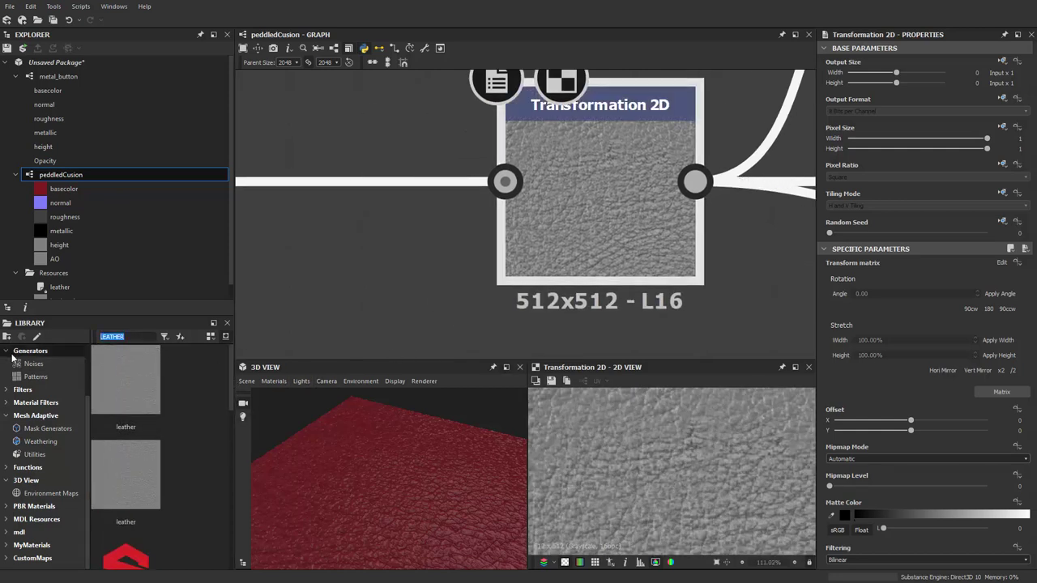
pyautogui.press('BackSpace')
pyautogui.write('LEATHER')
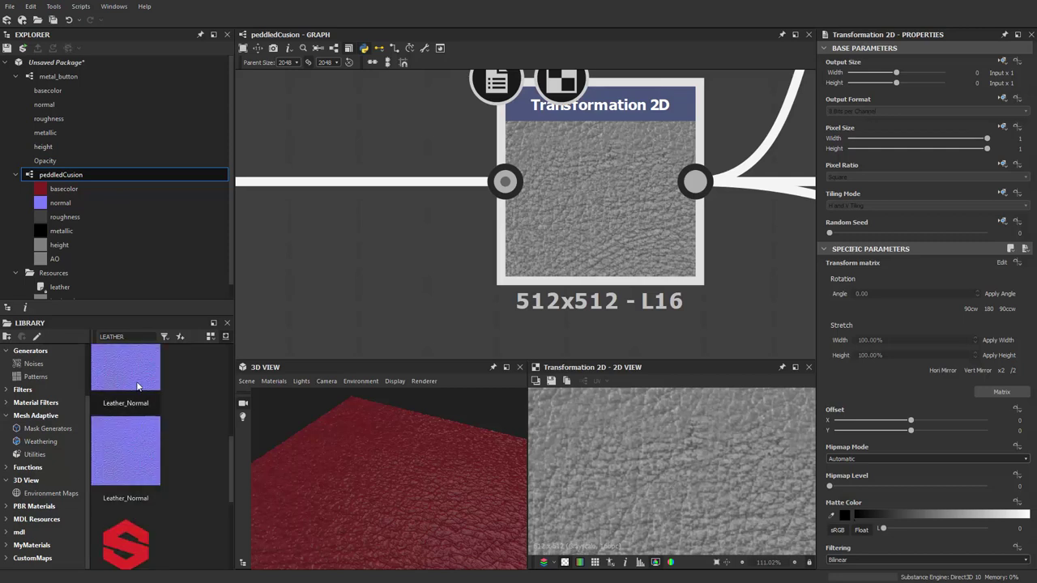
pyautogui.moveTo(141, 388); pyautogui.dragTo(314, 205)
pyautogui.click(433, 245)
pyautogui.scroll(-5, 428, 235)
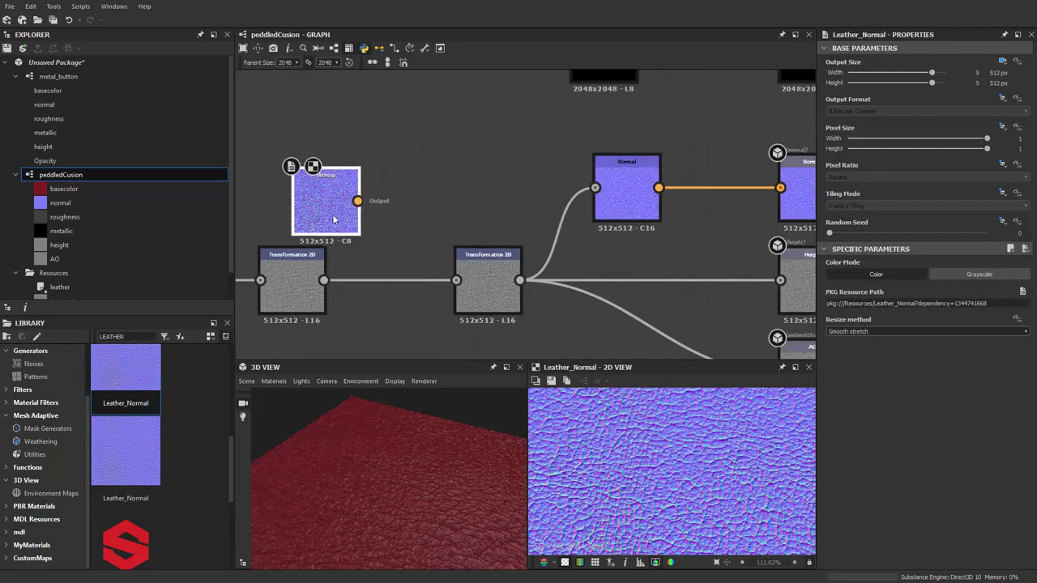
pyautogui.moveTo(314, 204); pyautogui.dragTo(514, 161, button='middle')
pyautogui.moveTo(514, 161); pyautogui.dragTo(451, 123)
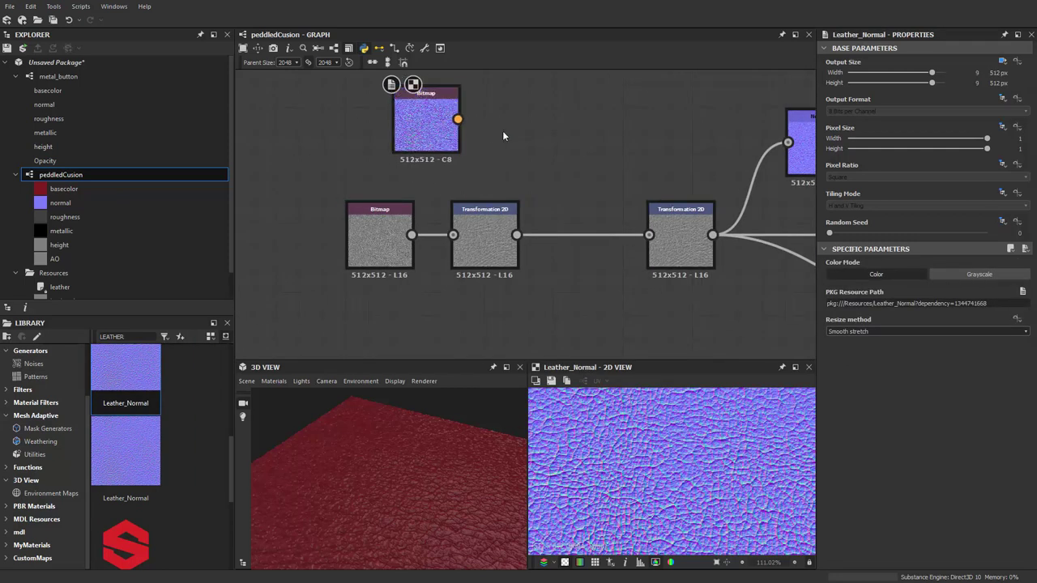
pyautogui.moveTo(502, 131); pyautogui.dragTo(478, 164, button='middle')
# Add a Normal To Height HQ node and feed its height into the right Transformation 2D
pyautogui.press('space')
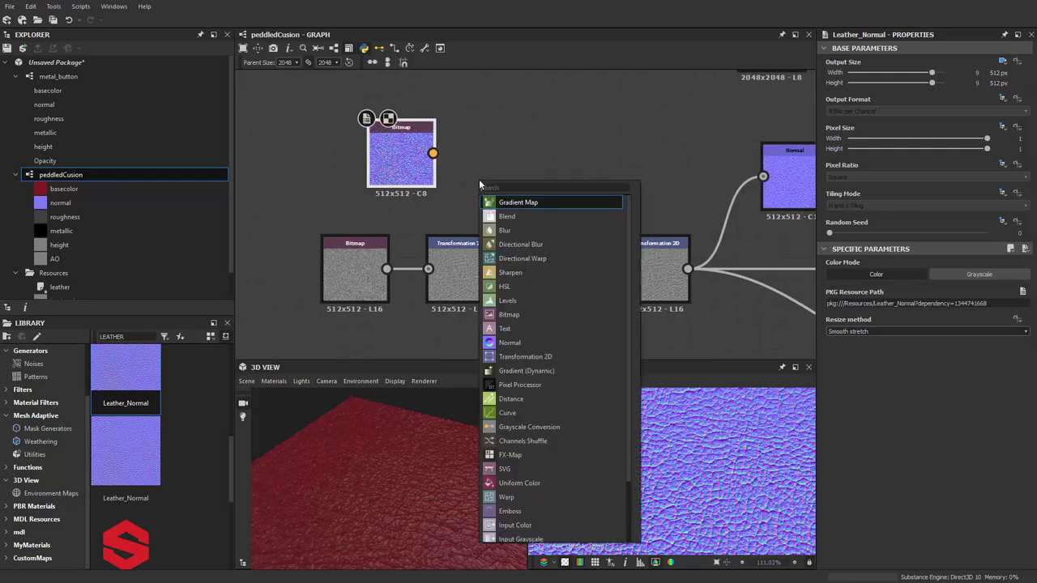
pyautogui.write('norm')
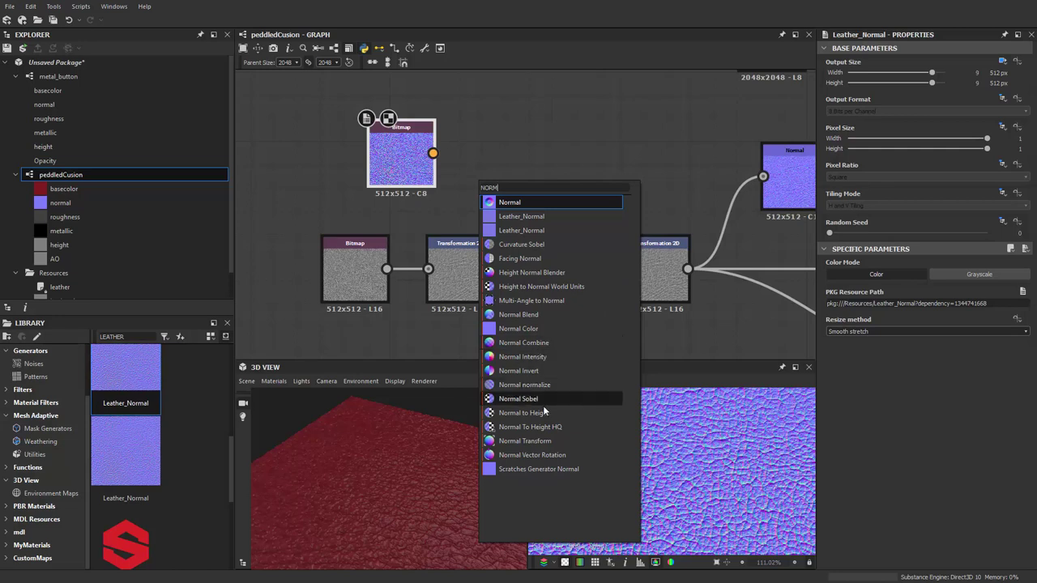
pyautogui.click(531, 427)
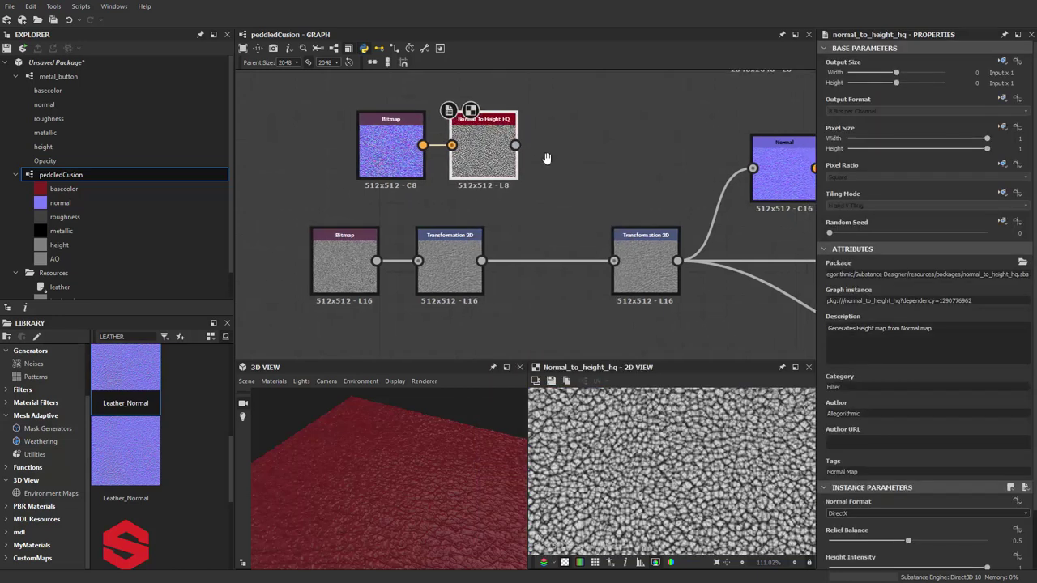
pyautogui.moveTo(616, 261); pyautogui.dragTo(604, 259)
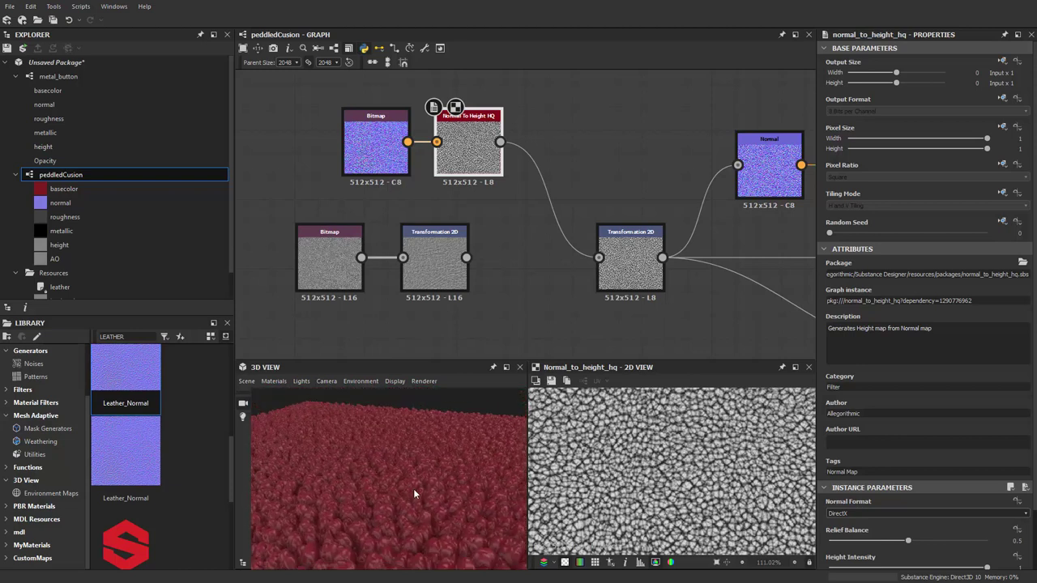
# Lower the default 3D preview material's Height Scale from 2.25 to 0.61
pyautogui.click(283, 384)
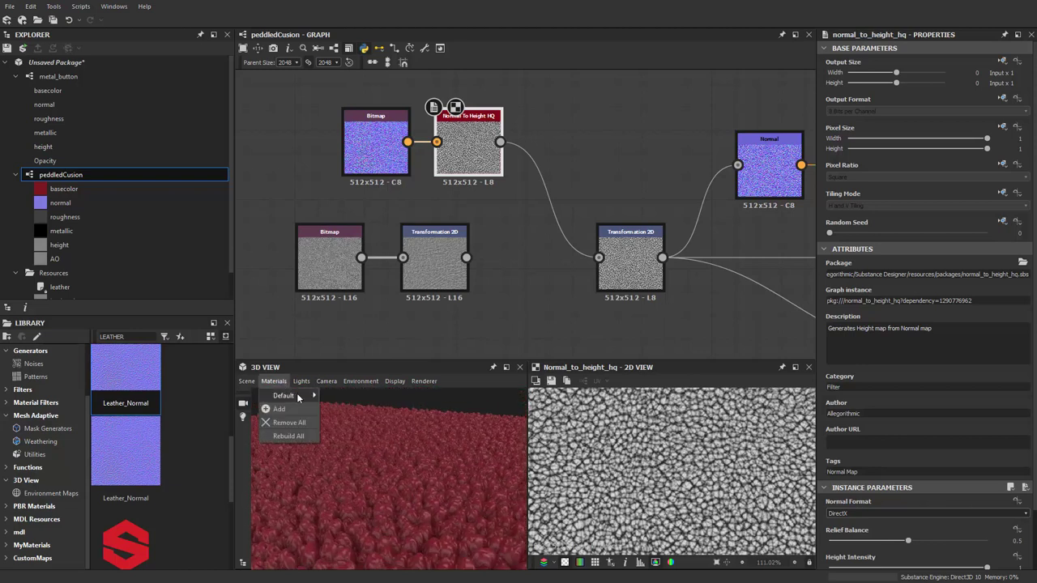
pyautogui.moveTo(305, 396)
pyautogui.click(338, 396)
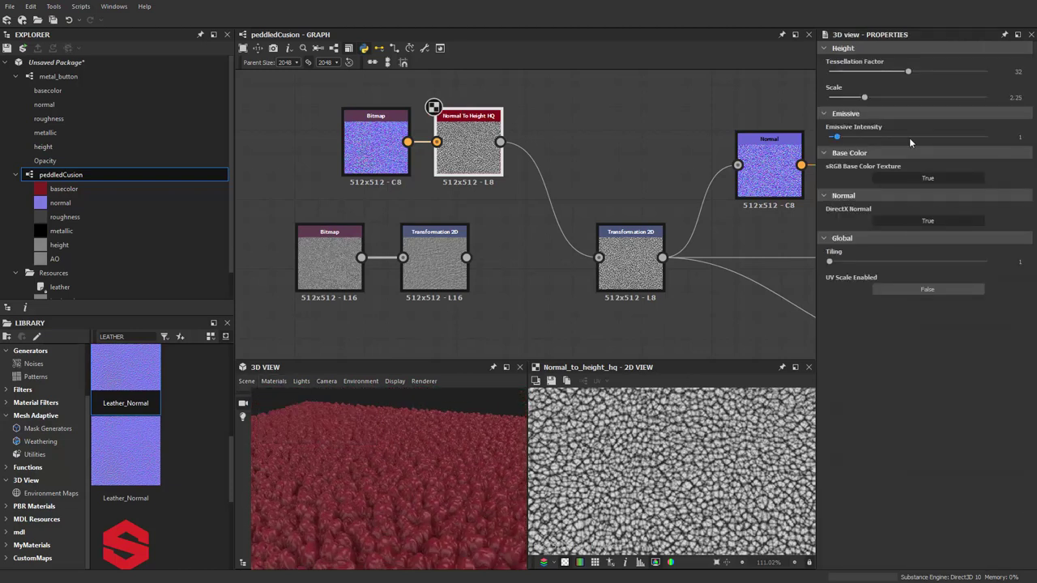
pyautogui.moveTo(864, 99); pyautogui.dragTo(856, 121)
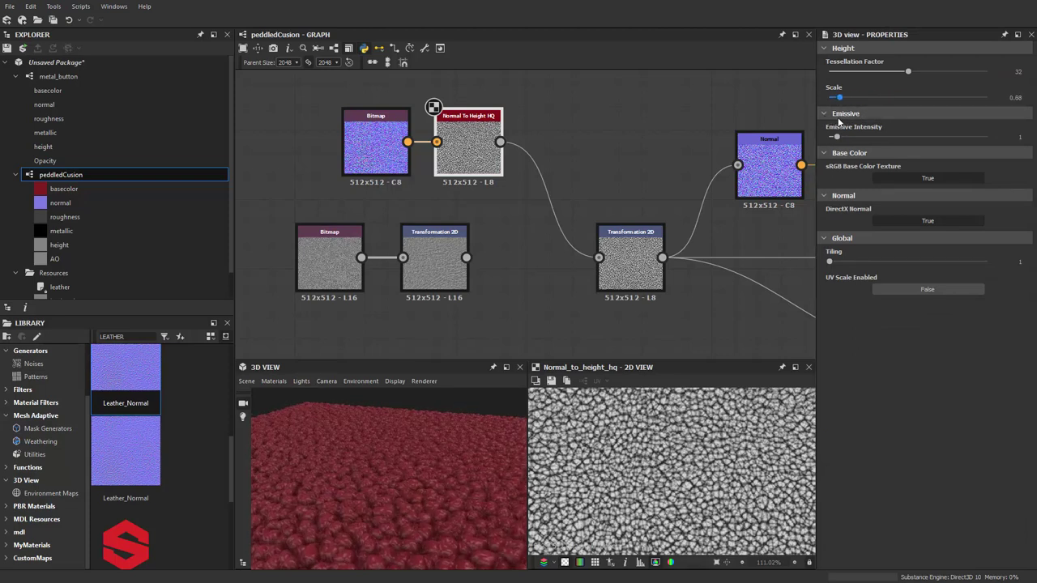
pyautogui.moveTo(453, 494); pyautogui.dragTo(428, 531)
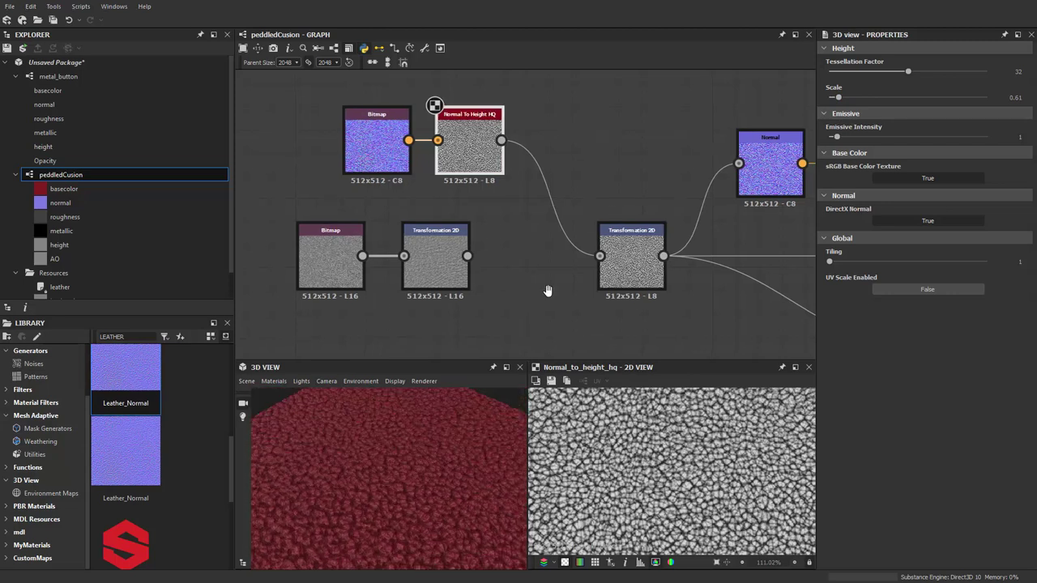
pyautogui.scroll(-3, 546, 289)
pyautogui.moveTo(426, 271); pyautogui.dragTo(490, 266)
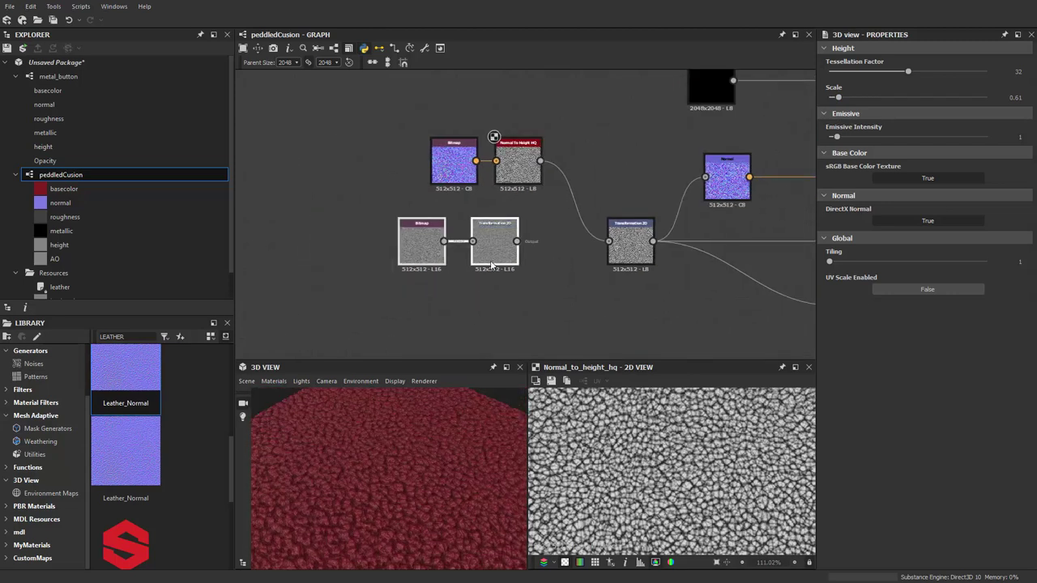
# Delete the old Bitmap and Transformation 2D, moving Leather_Normal and Normal To Height HQ down-left
pyautogui.press('Delete')
pyautogui.moveTo(400, 410); pyautogui.dragTo(391, 431)
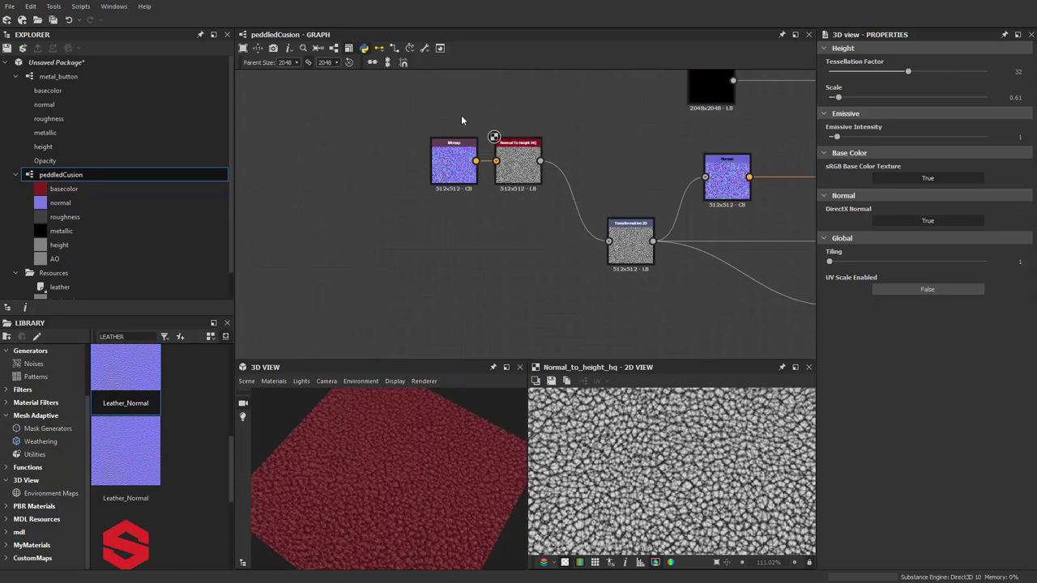
pyautogui.moveTo(461, 120); pyautogui.dragTo(506, 208)
pyautogui.moveTo(518, 166); pyautogui.dragTo(453, 263)
# Insert a Transformation 2D after Normal To Height HQ, undoing its extra scaling
pyautogui.press('space')
pyautogui.write('TR')
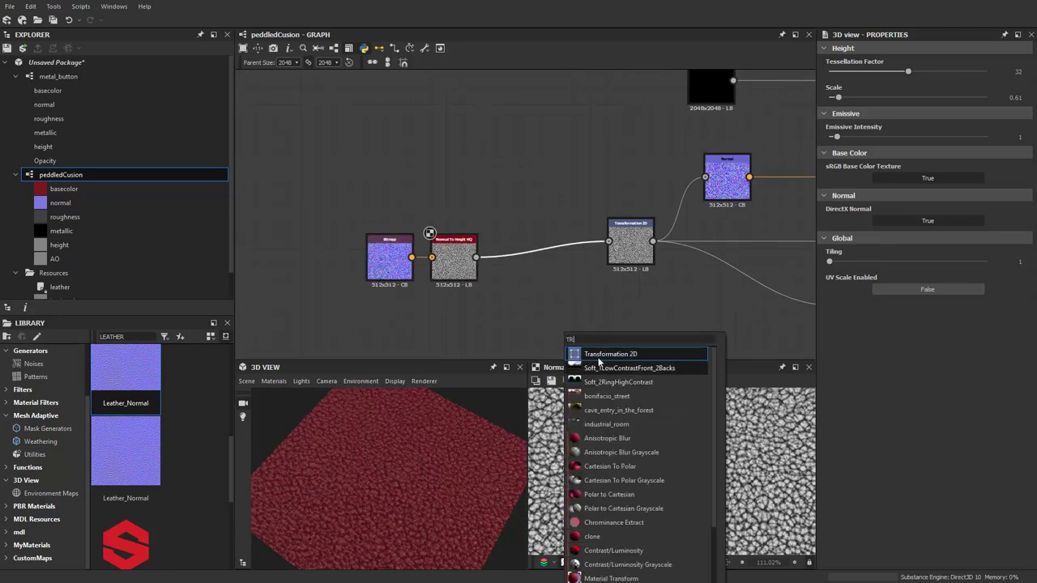
pyautogui.click(598, 355)
pyautogui.scroll(2, 597, 358)
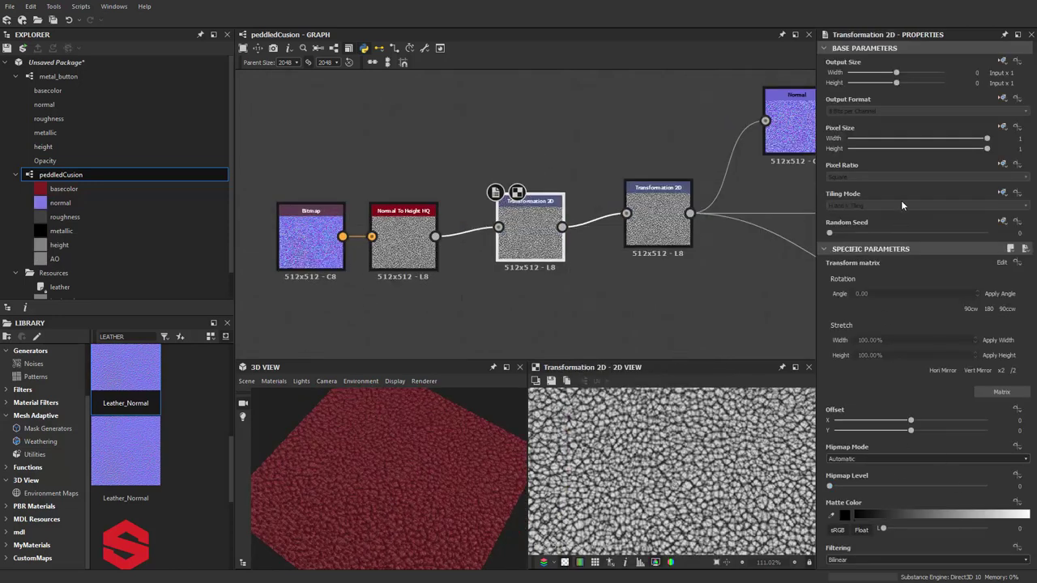
pyautogui.click(1011, 371)
pyautogui.click(1011, 371)
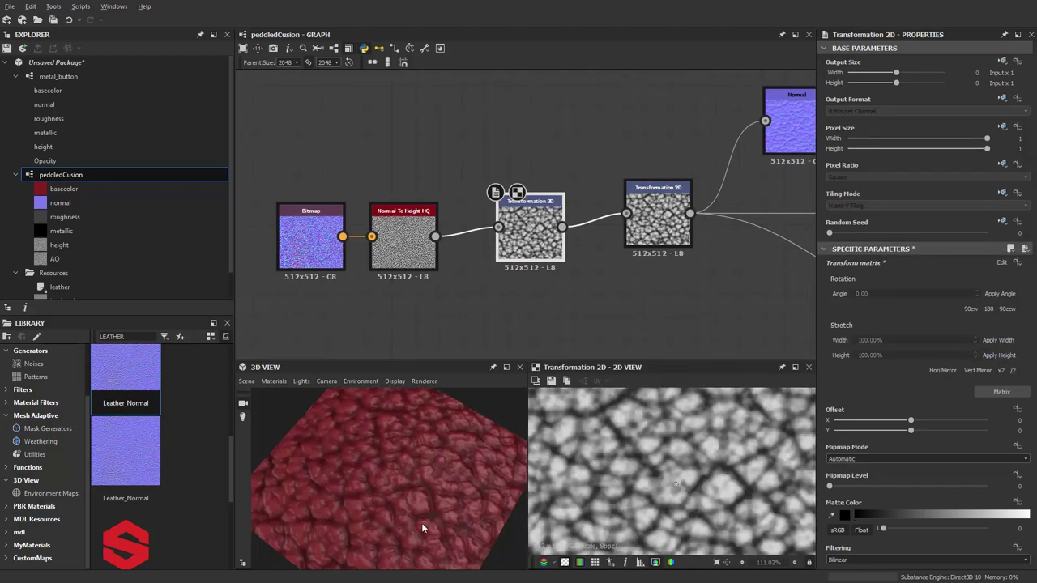
pyautogui.moveTo(421, 528); pyautogui.dragTo(428, 494)
pyautogui.scroll(-5, 406, 490)
pyautogui.hotkey('ctrl', 'z')
pyautogui.hotkey('ctrl', 'z')
# Rearrange the Bitmap, height and transform nodes into a tidy chain
pyautogui.scroll(5, 412, 490)
pyautogui.scroll(-2, 382, 286)
pyautogui.scroll(-2, 361, 179)
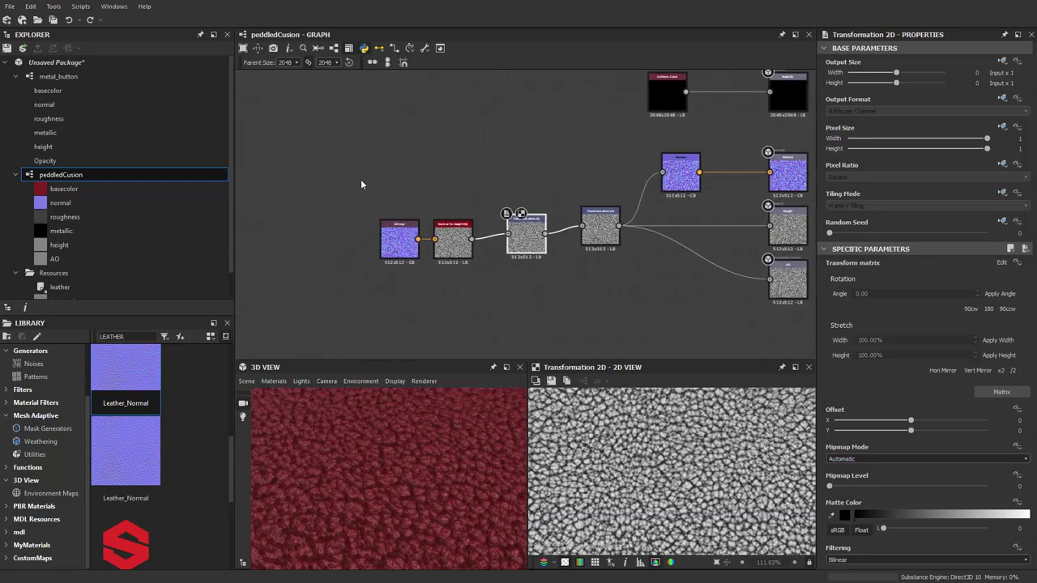
pyautogui.moveTo(526, 243); pyautogui.dragTo(507, 235)
pyautogui.moveTo(434, 248); pyautogui.dragTo(428, 237)
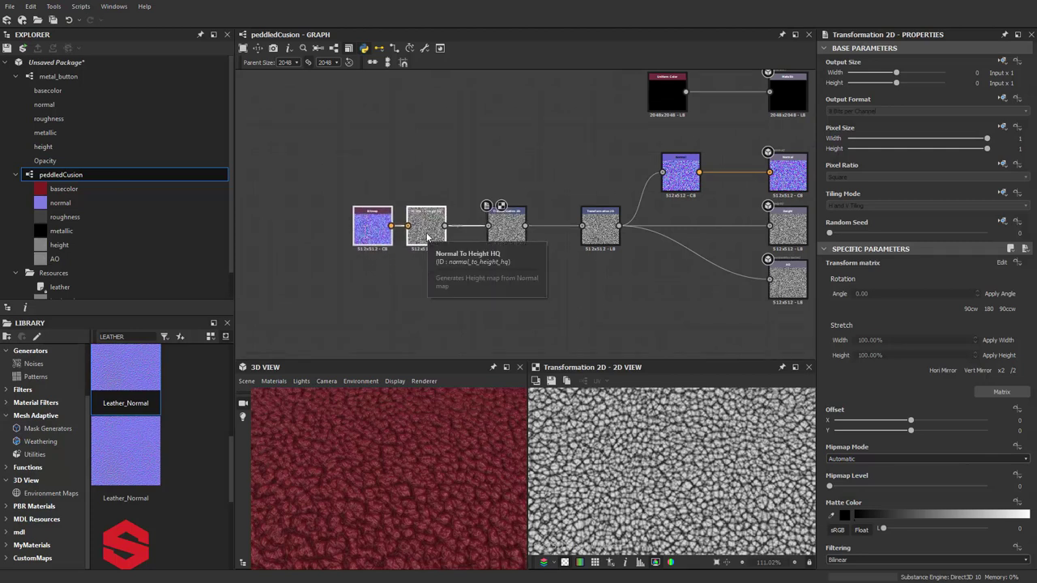
pyautogui.moveTo(370, 282); pyautogui.dragTo(376, 300, button='middle')
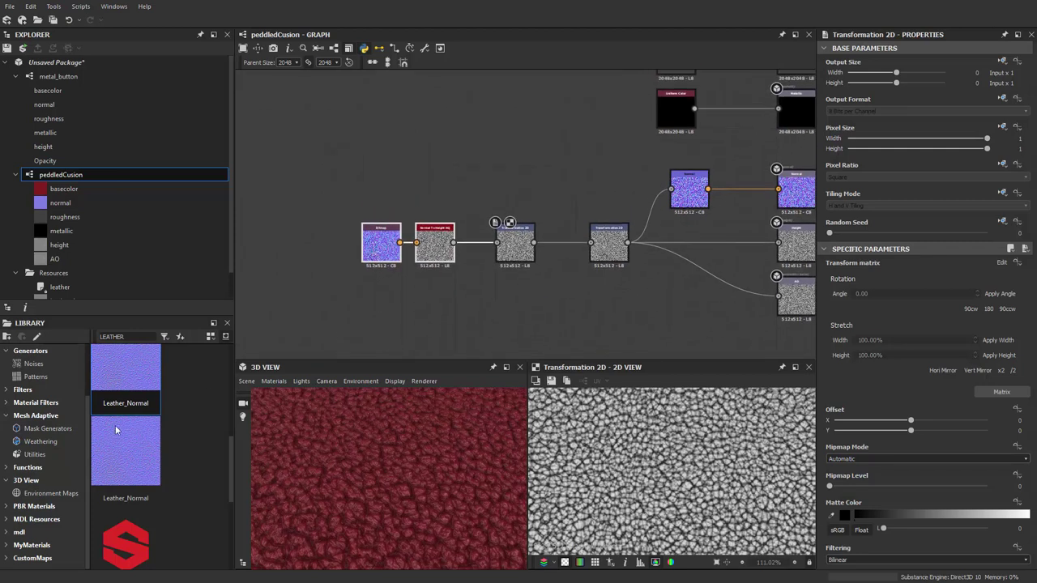
pyautogui.click(35, 376)
pyautogui.scroll(3, 169, 447)
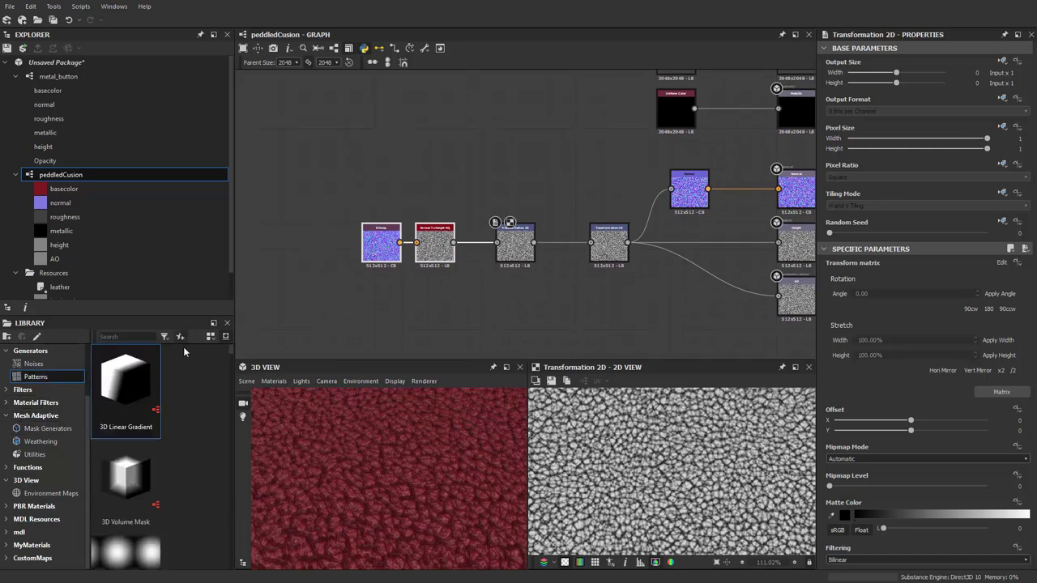
pyautogui.moveTo(232, 367); pyautogui.dragTo(348, 366)
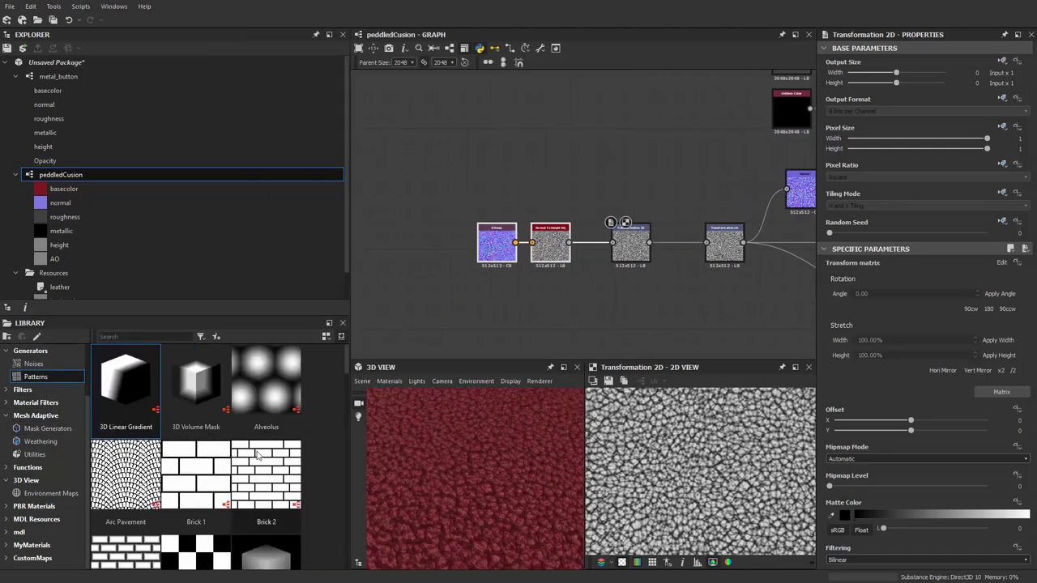
pyautogui.scroll(-5, 256, 450)
pyautogui.scroll(-10, 256, 450)
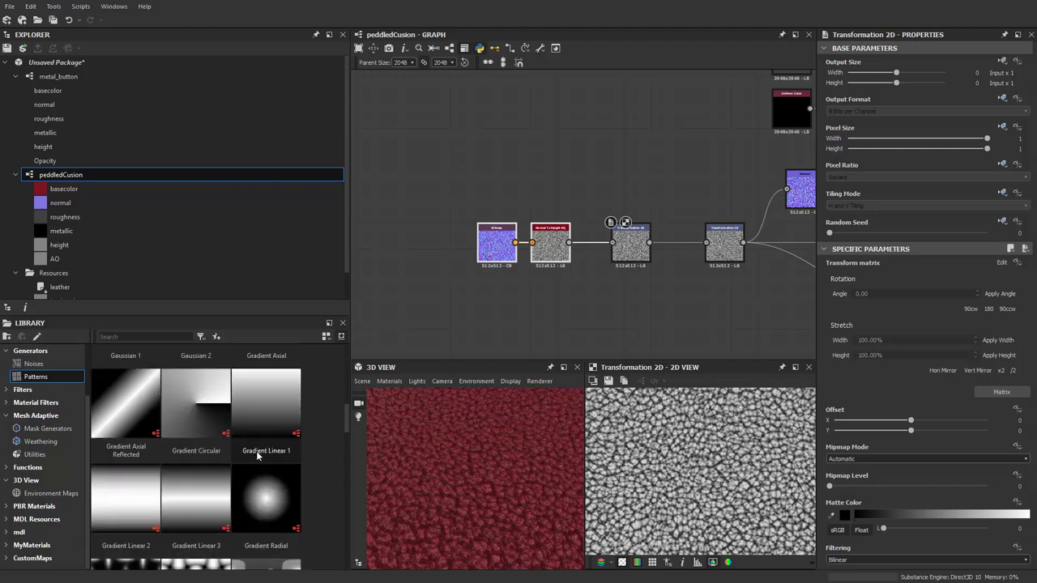
pyautogui.scroll(10, 257, 469)
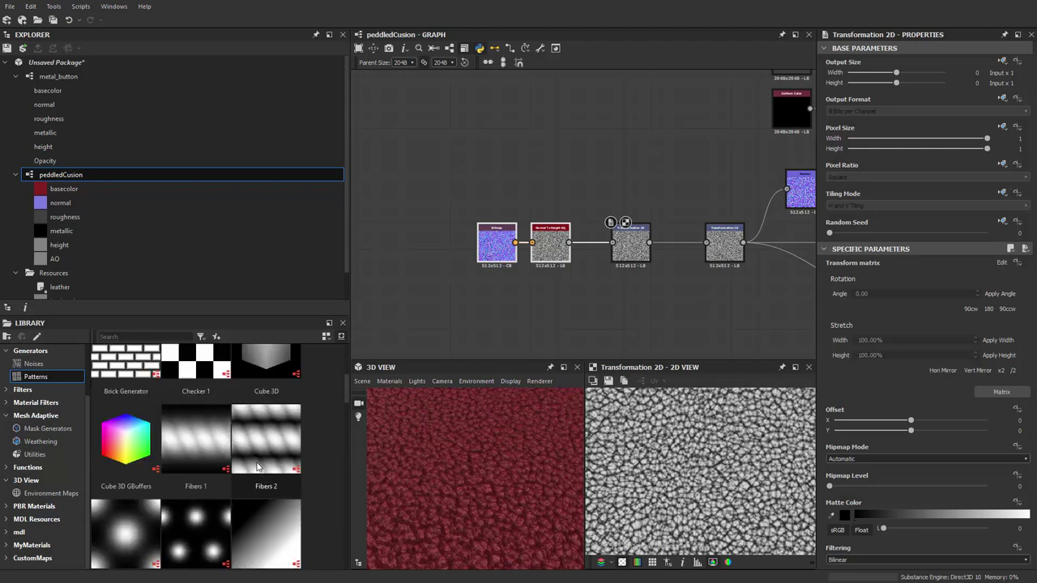
pyautogui.scroll(-5, 257, 464)
pyautogui.scroll(-3, 255, 465)
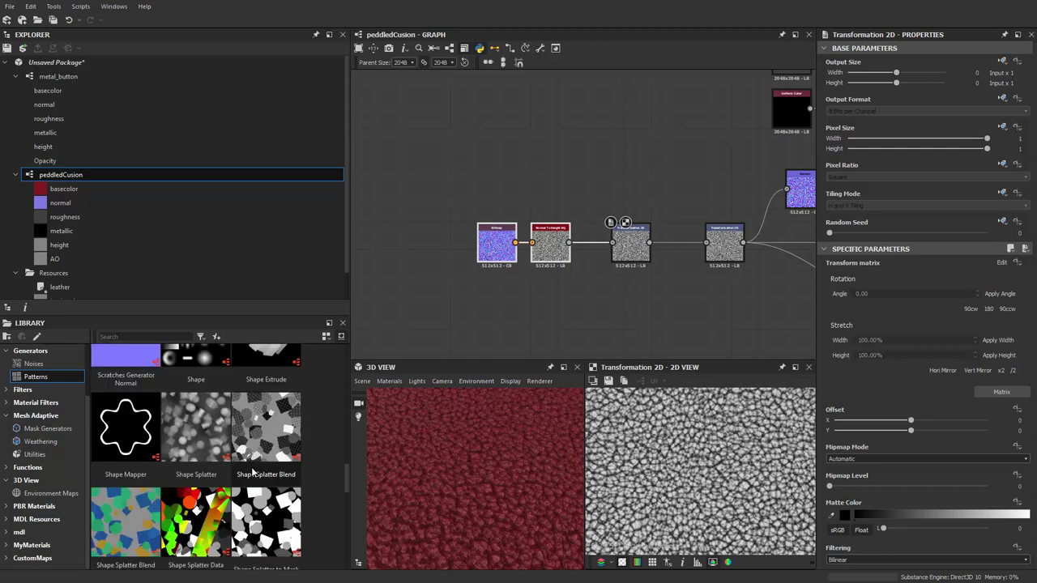
pyautogui.scroll(-5, 251, 471)
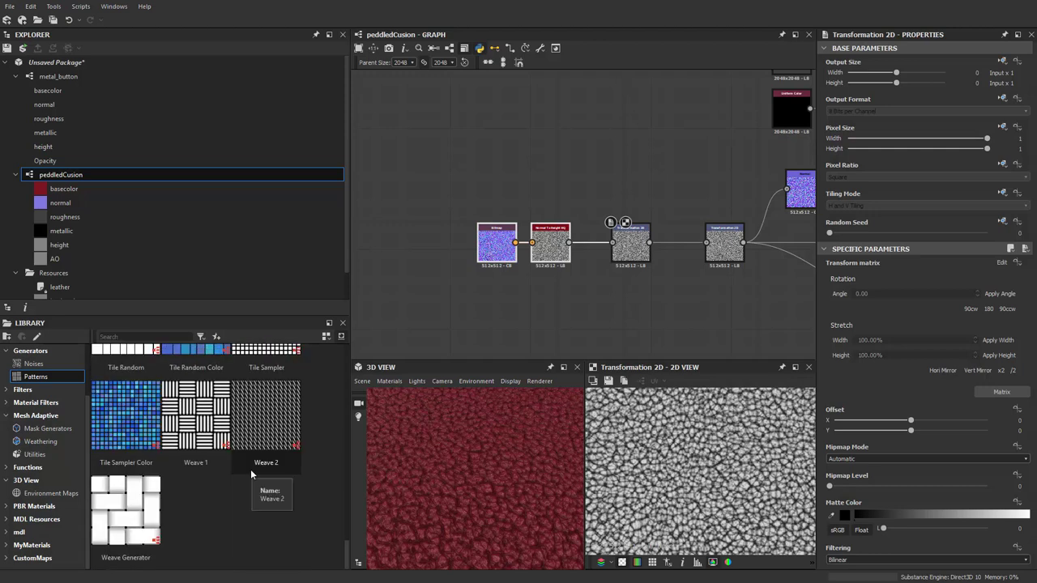
pyautogui.scroll(3, 251, 474)
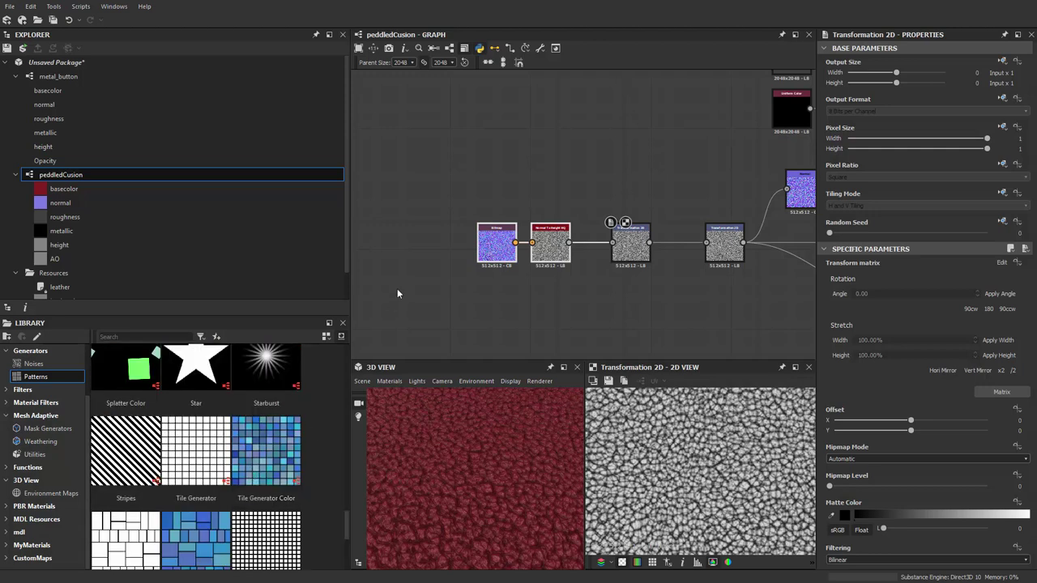
# Add a Tile Sampler node to the graph and place it left of the Bitmap node
pyautogui.moveTo(420, 309); pyautogui.dragTo(439, 314, button='middle')
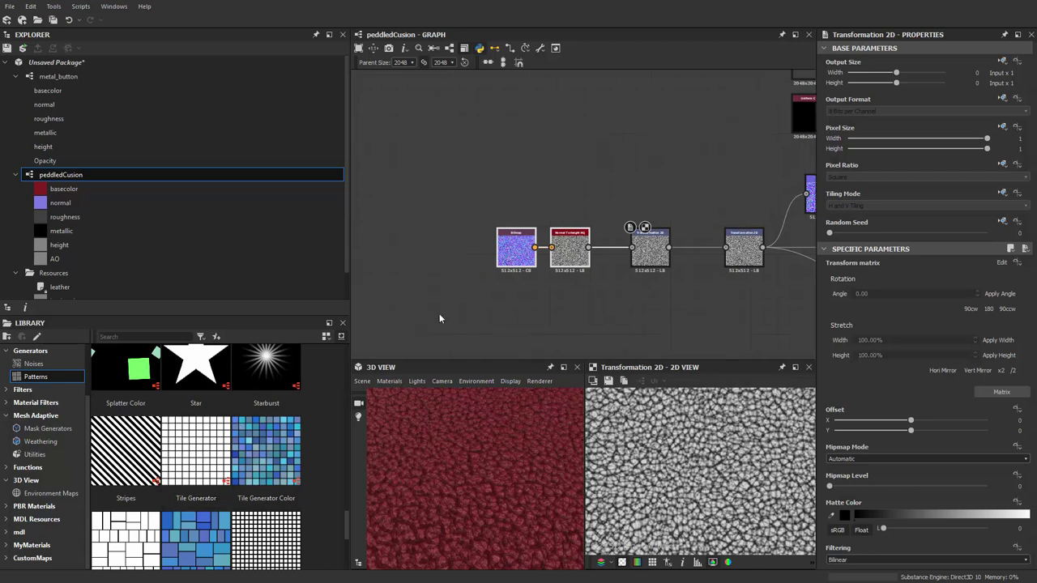
pyautogui.moveTo(266, 539); pyautogui.dragTo(442, 237)
pyautogui.scroll(2, 472, 246)
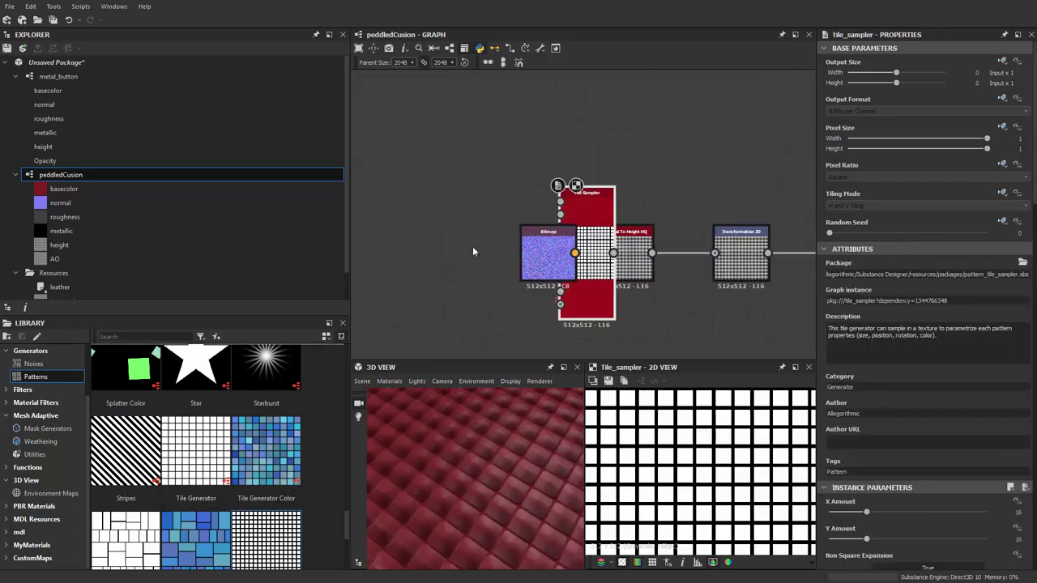
pyautogui.moveTo(583, 252); pyautogui.dragTo(405, 232)
pyautogui.moveTo(456, 286); pyautogui.dragTo(530, 298, button='middle')
pyautogui.press('Delete')
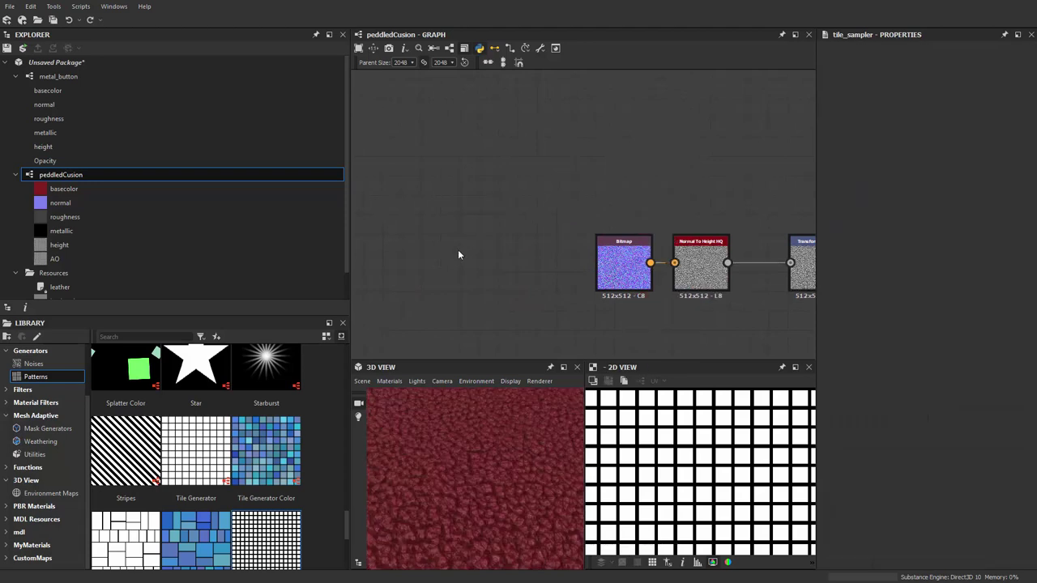
pyautogui.press('space')
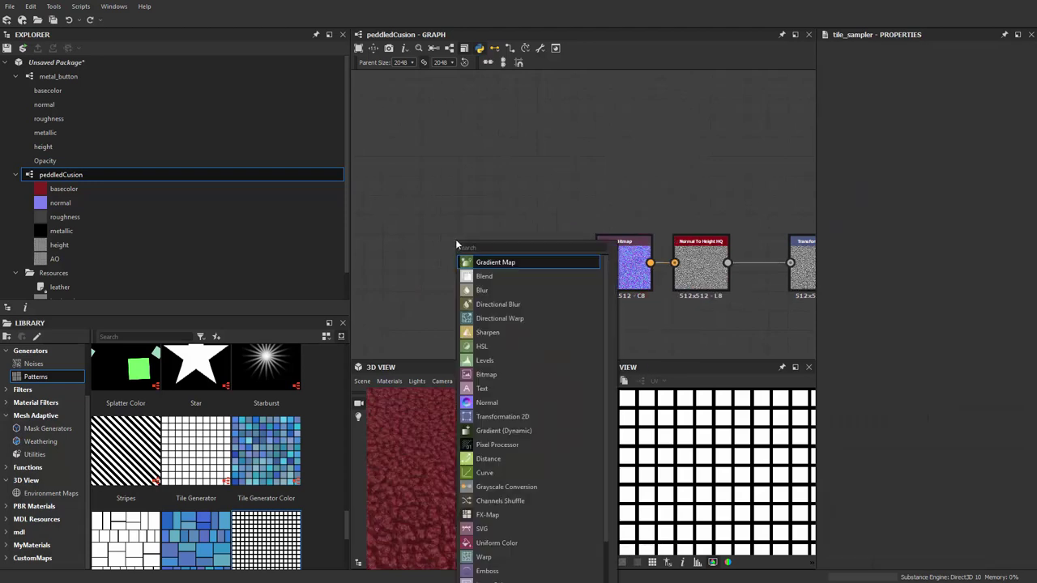
pyautogui.write('tile sampler')
pyautogui.press('Escape')
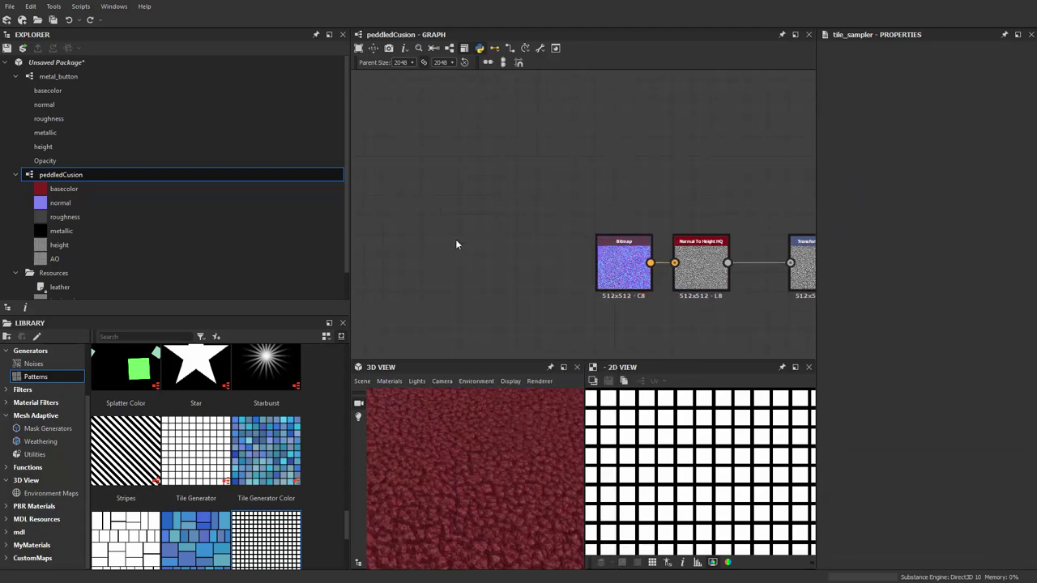
pyautogui.hotkey('ctrl', 'z')
pyautogui.moveTo(452, 258); pyautogui.dragTo(511, 238)
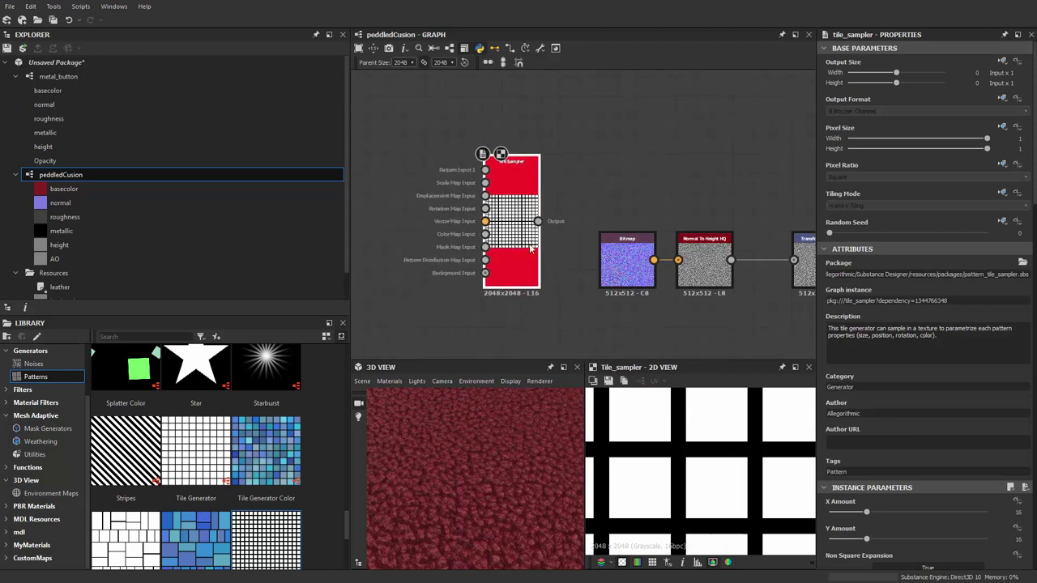
pyautogui.moveTo(530, 249); pyautogui.dragTo(479, 236, button='middle')
# Set the Tile Sampler's X Amount and Y Amount to 4
pyautogui.scroll(-3, 707, 453)
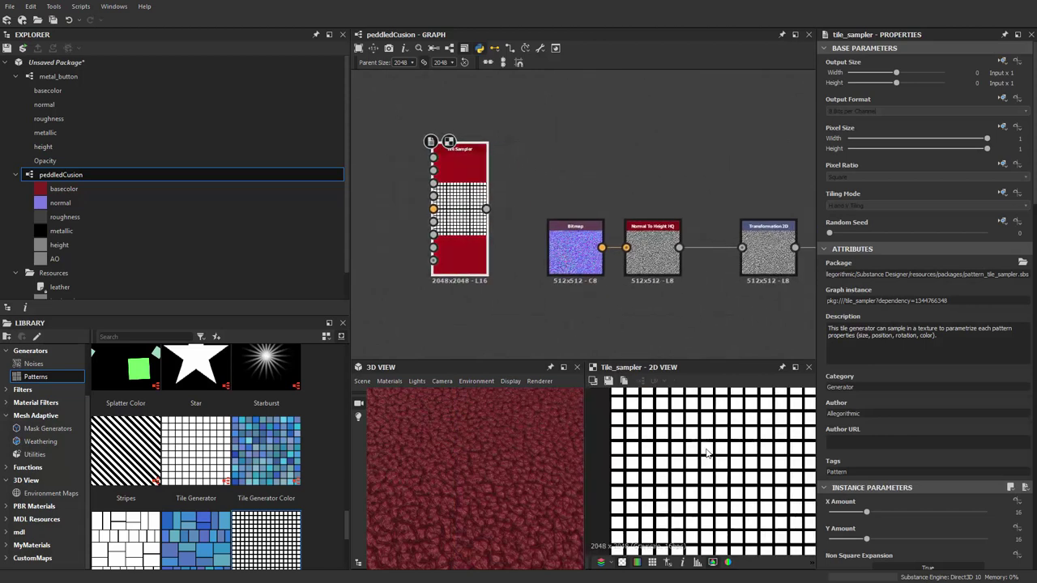
pyautogui.scroll(-1, 707, 454)
pyautogui.scroll(-3, 891, 514)
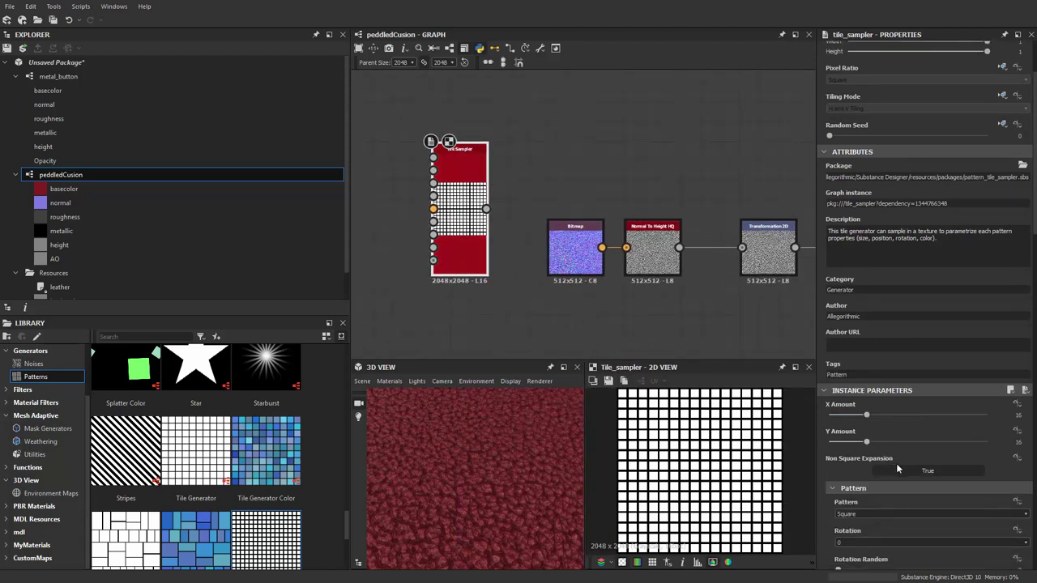
pyautogui.scroll(-1, 895, 453)
pyautogui.click(1002, 382)
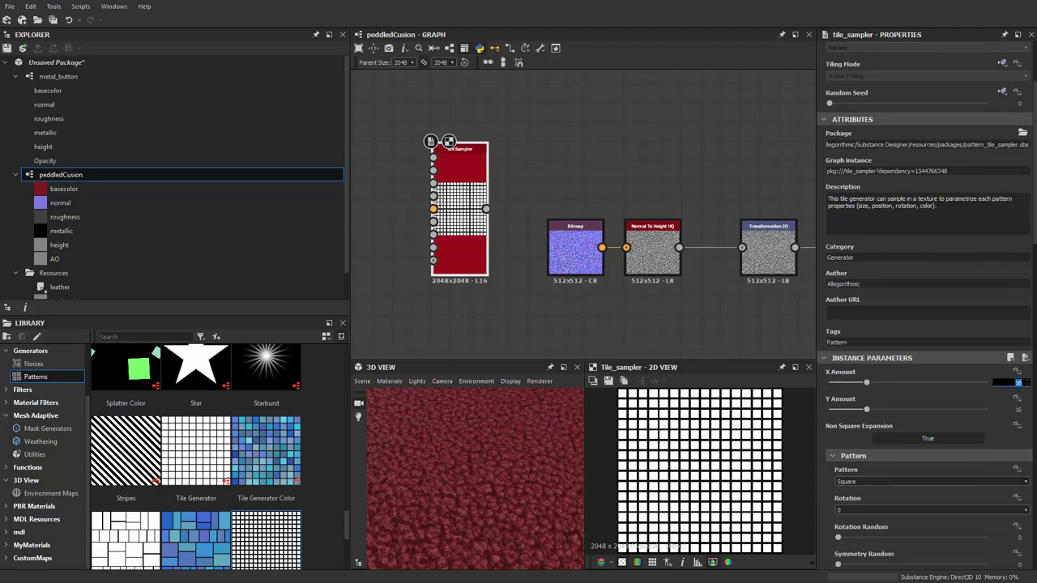
pyautogui.write('4')
pyautogui.press('Tab')
pyautogui.write('4')
pyautogui.press('Return')
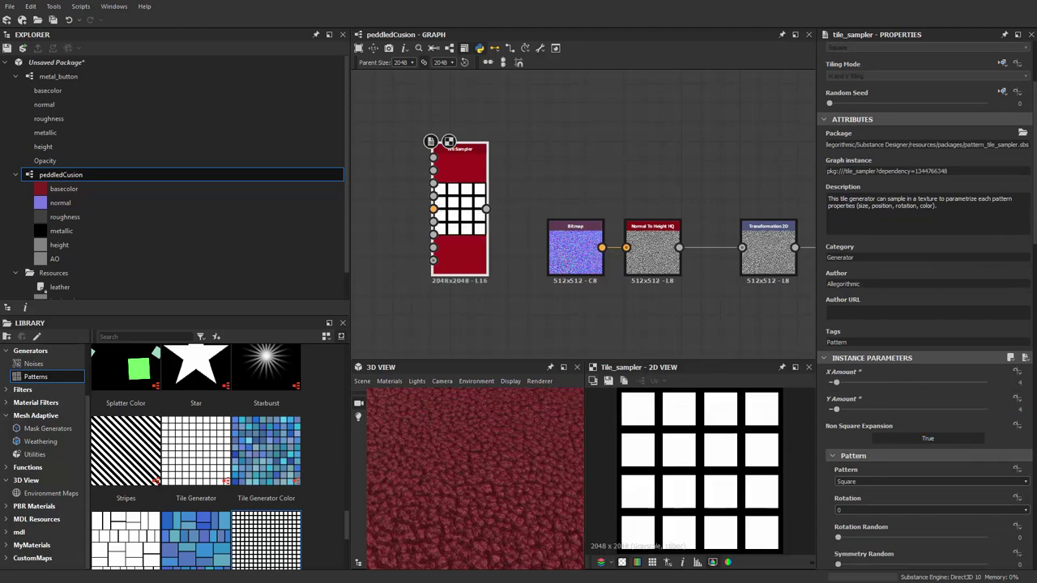
# Rotate the tiles 45° and set the offset to about 0.47 for zigzag rows
pyautogui.scroll(-1, 908, 474)
pyautogui.scroll(-10, 883, 456)
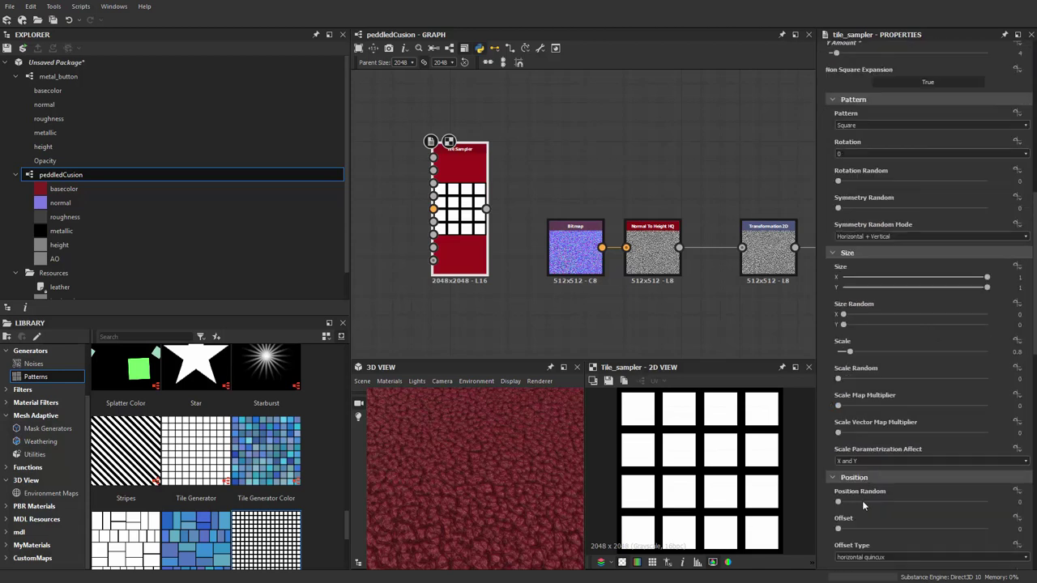
pyautogui.scroll(-7, 863, 480)
pyautogui.scroll(-1, 859, 516)
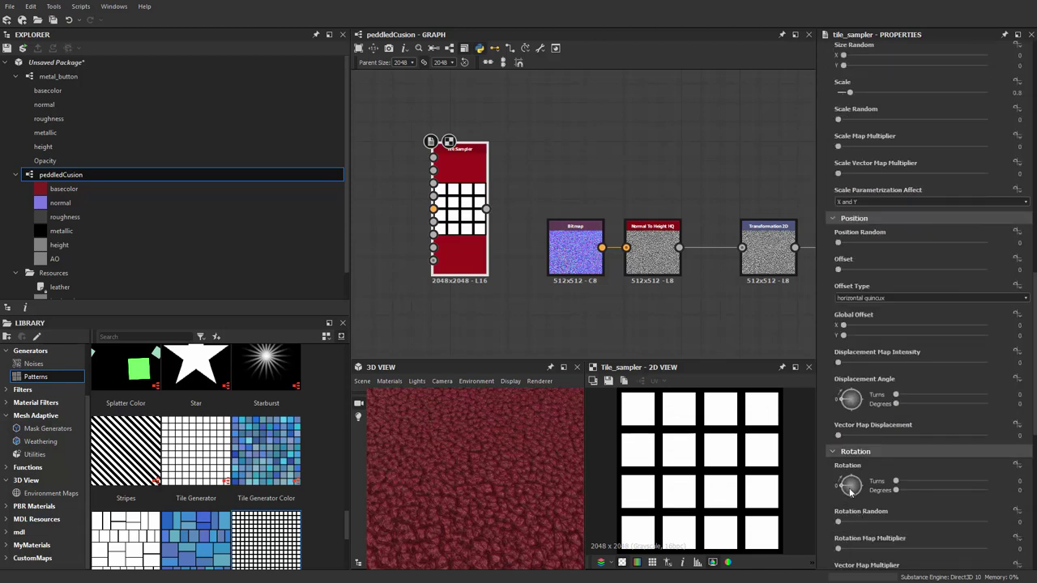
pyautogui.moveTo(850, 490); pyautogui.dragTo(860, 390)
pyautogui.scroll(1, 859, 422)
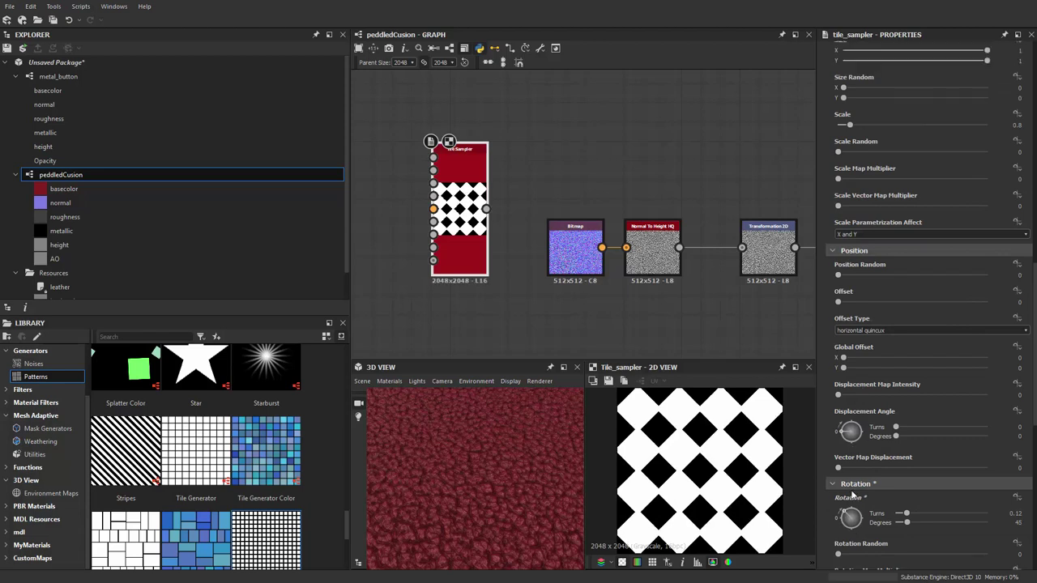
pyautogui.moveTo(851, 524); pyautogui.dragTo(842, 510)
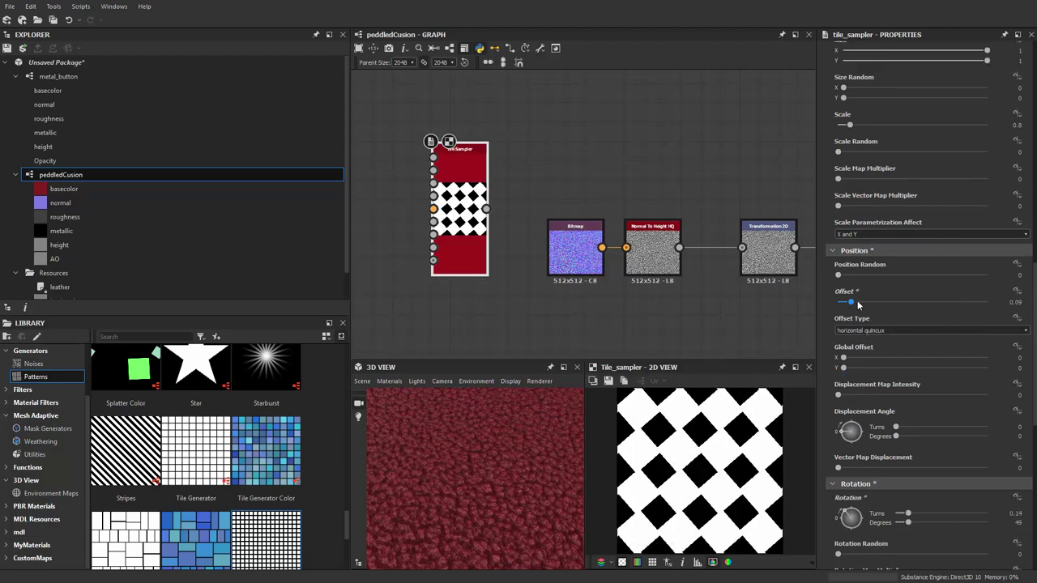
pyautogui.moveTo(839, 301); pyautogui.dragTo(909, 307)
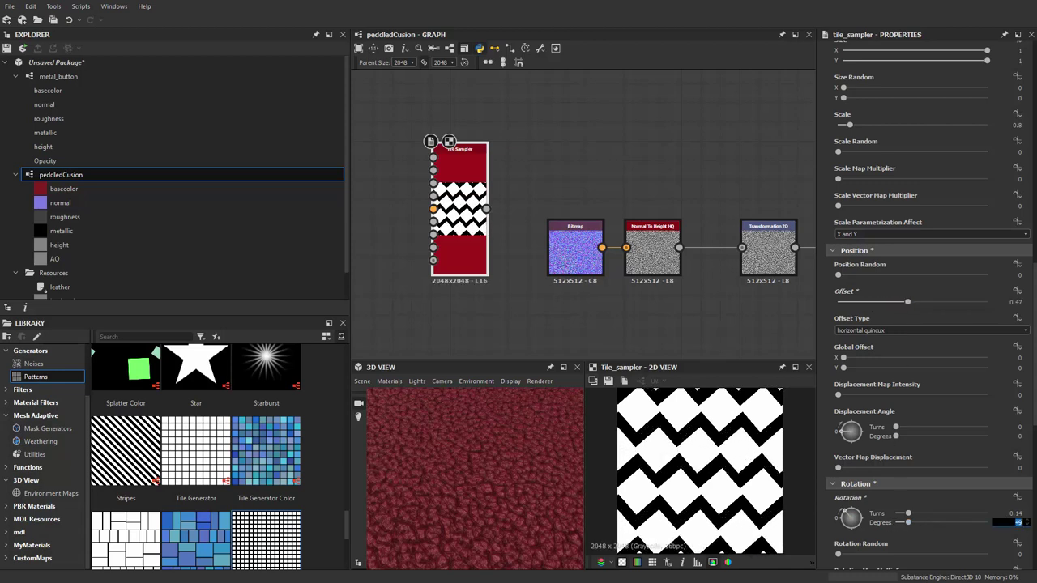
pyautogui.press('Return')
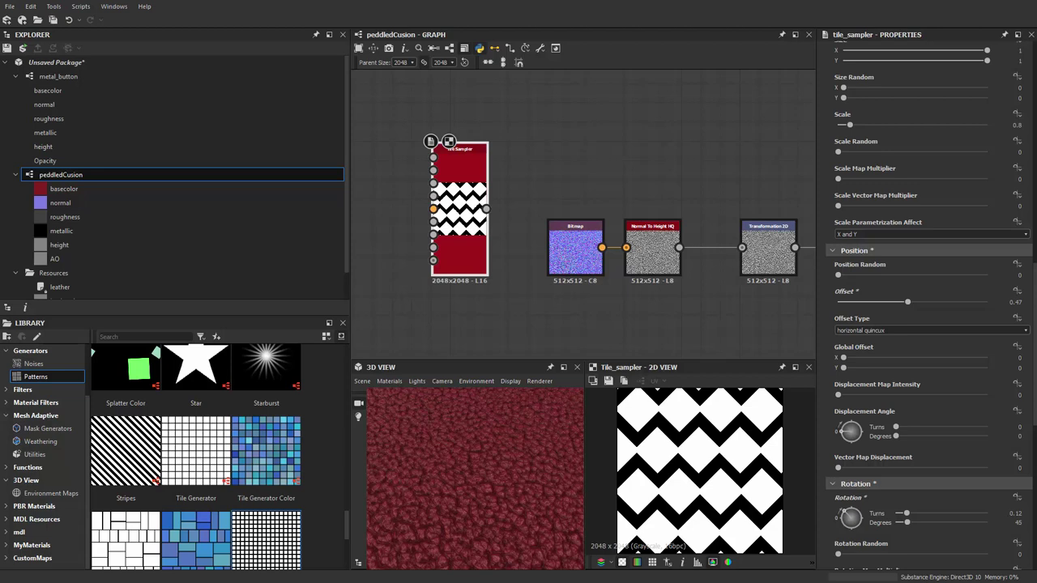
# Set the Tile Sampler Offset to 0.5 and raise tile Scale to 0.97
pyautogui.doubleClick(1014, 301)
pyautogui.write('0.5')
pyautogui.press('Return')
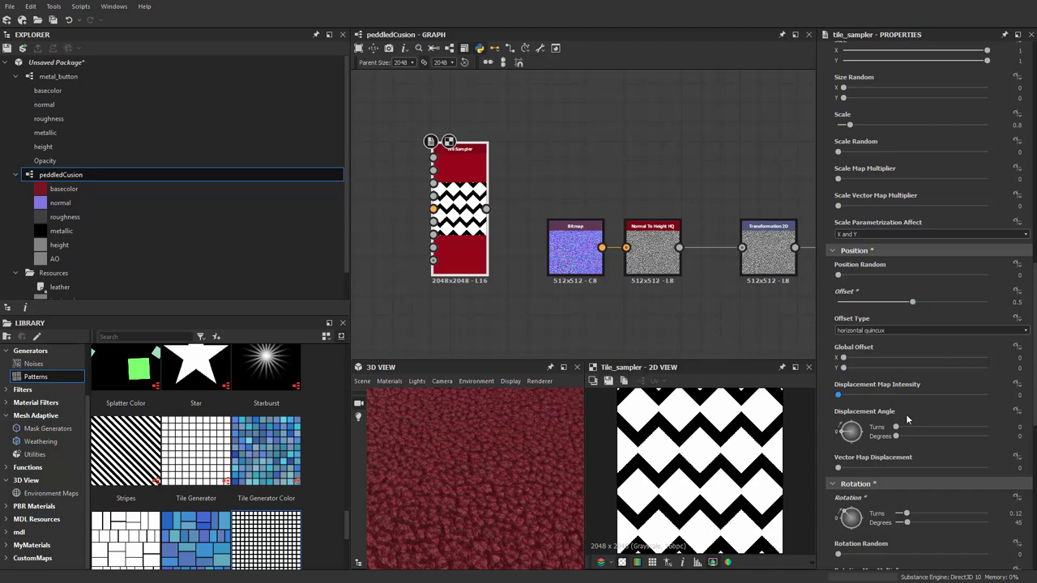
pyautogui.scroll(5, 885, 366)
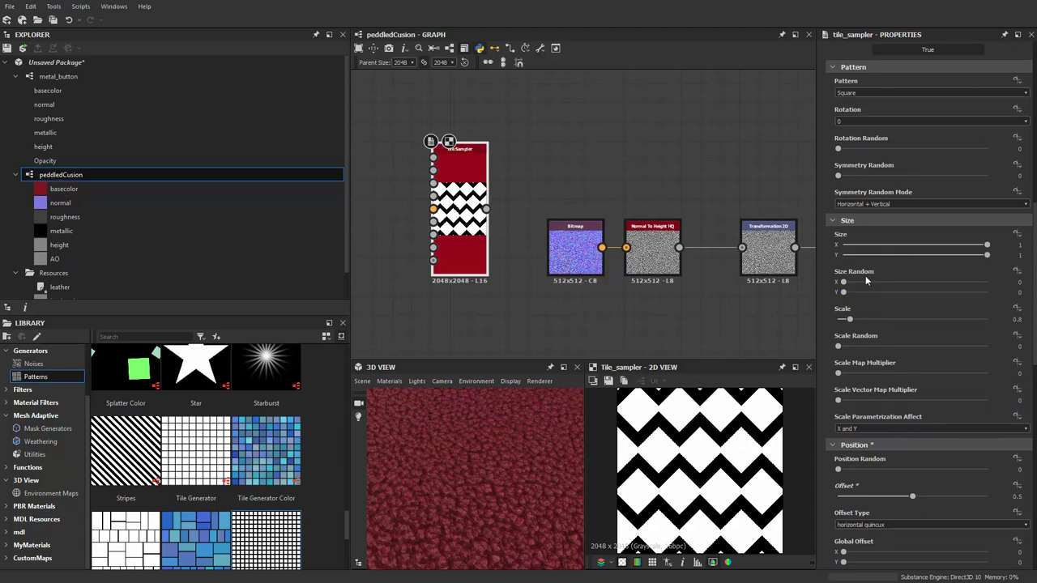
pyautogui.scroll(3, 865, 279)
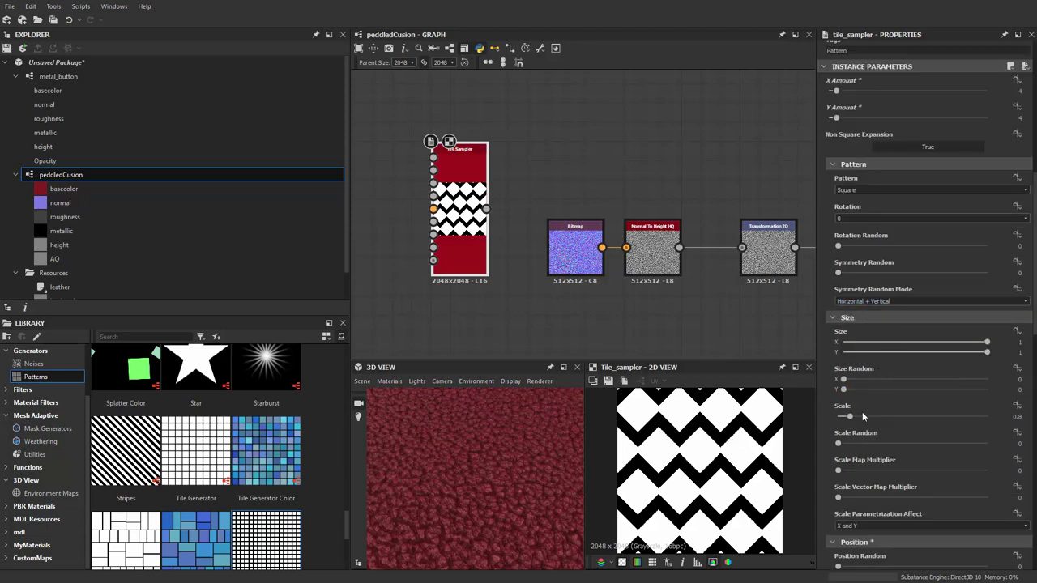
pyautogui.moveTo(855, 417); pyautogui.dragTo(853, 419)
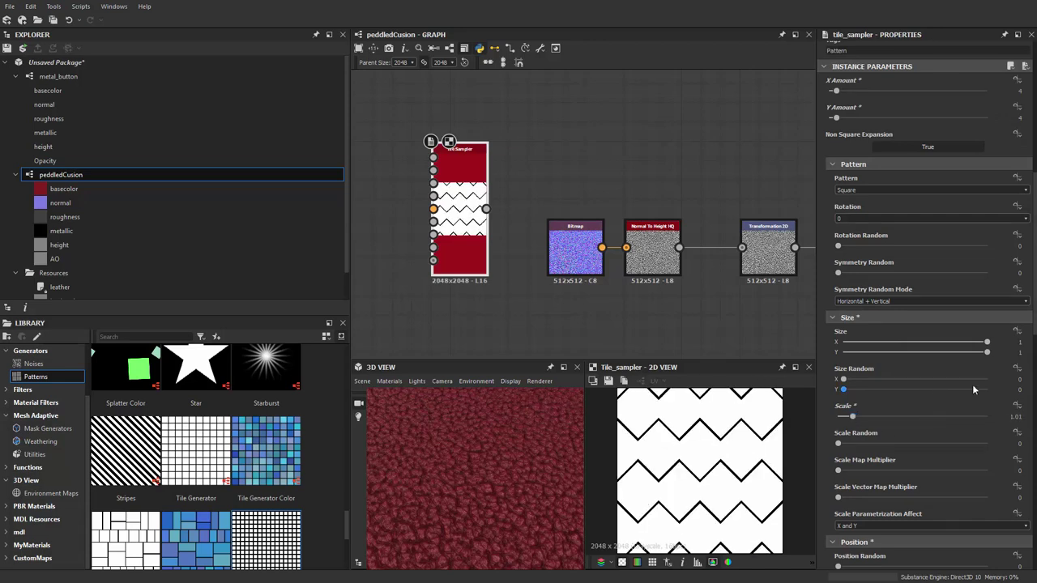
# Test Size X and Y changes, revert them to 1, and fine-tune Scale to thicken the zigzags
pyautogui.moveTo(986, 344); pyautogui.dragTo(917, 356)
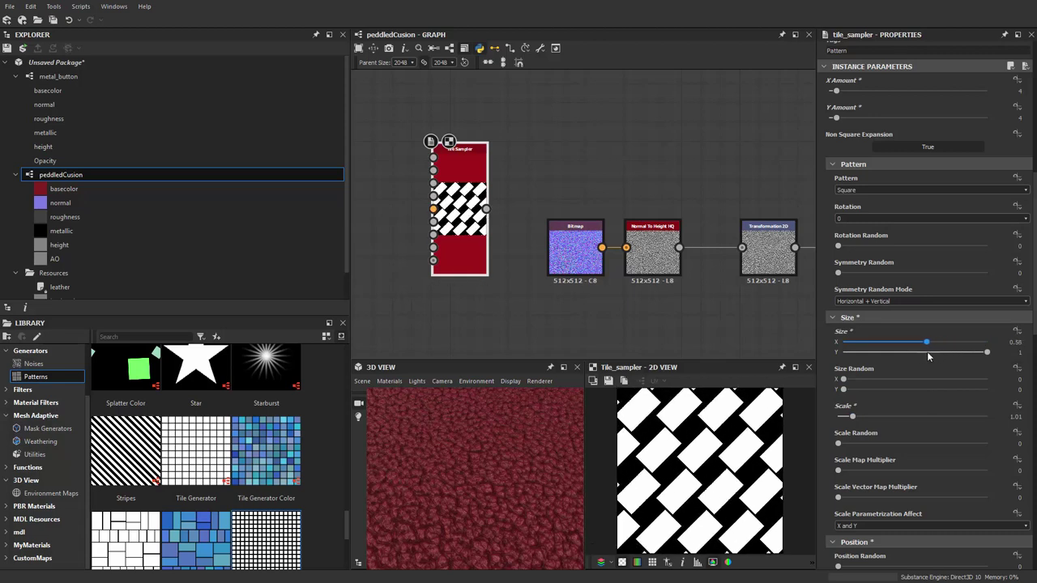
pyautogui.hotkey('ctrl', 'z')
pyautogui.hotkey('ctrl', 'y')
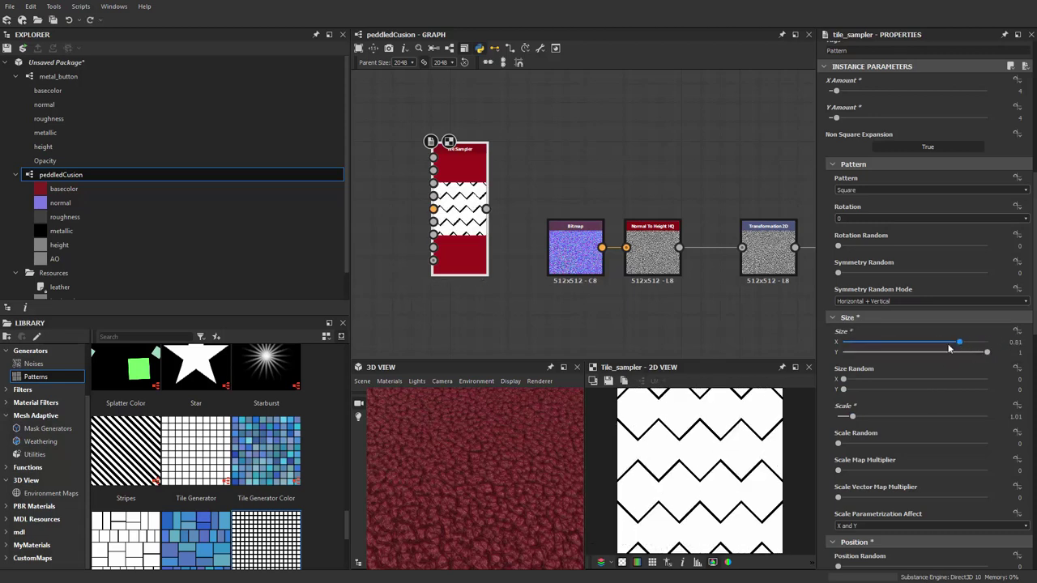
pyautogui.hotkey('ctrl', 'z')
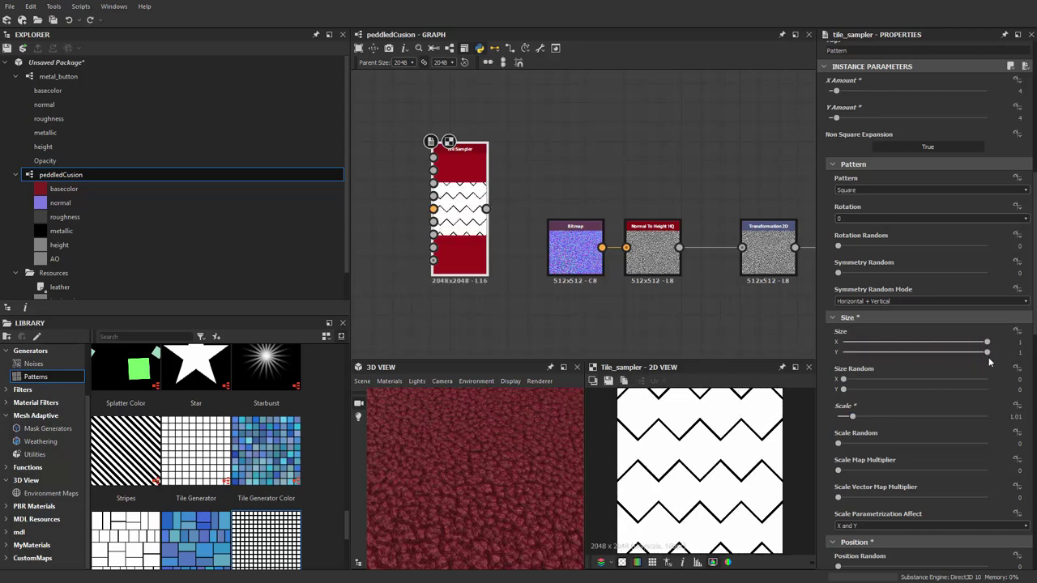
pyautogui.moveTo(984, 354)
pyautogui.mouseDown()
pyautogui.moveTo(928, 354)
pyautogui.moveTo(993, 350)
pyautogui.mouseUp()
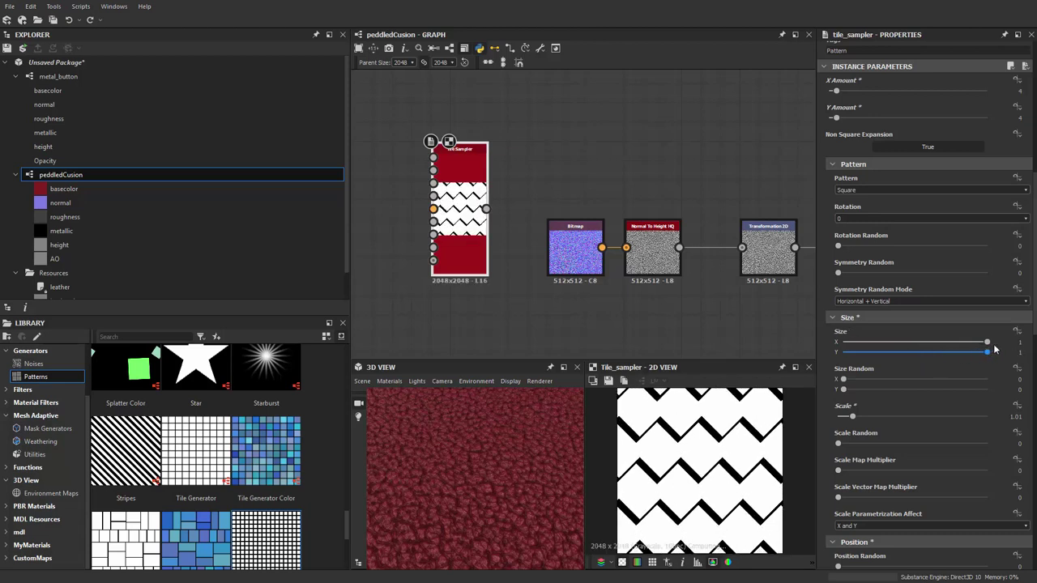
pyautogui.moveTo(853, 416); pyautogui.dragTo(853, 419)
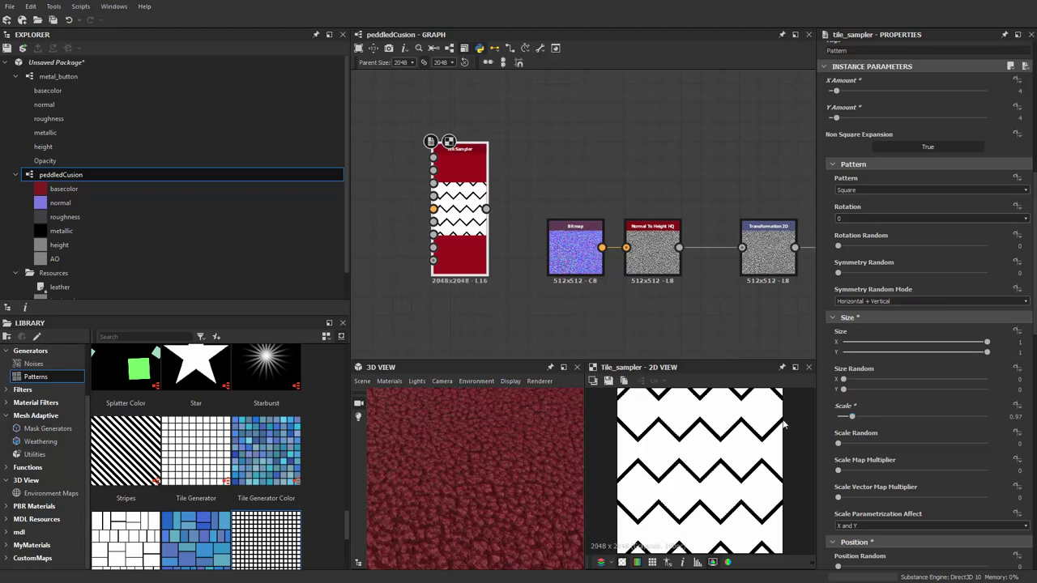
pyautogui.moveTo(566, 322); pyautogui.dragTo(507, 282, button='middle')
pyautogui.scroll(-2, 905, 434)
pyautogui.scroll(2, 906, 434)
# Add a Shape node rotated 45° and place it beside the Tile Sampler
pyautogui.press('space')
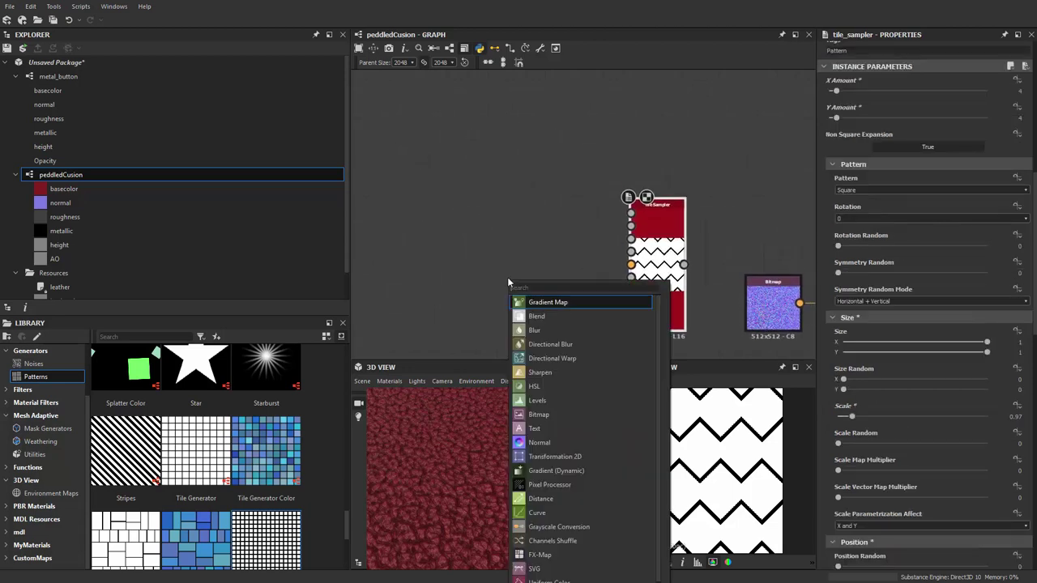
pyautogui.write('SHAPE')
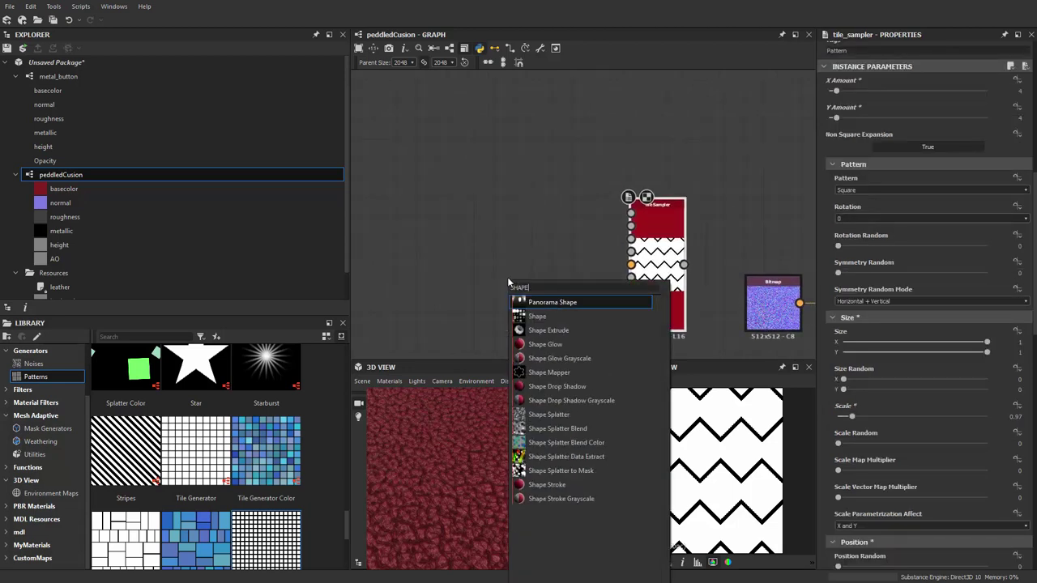
pyautogui.press('Down')
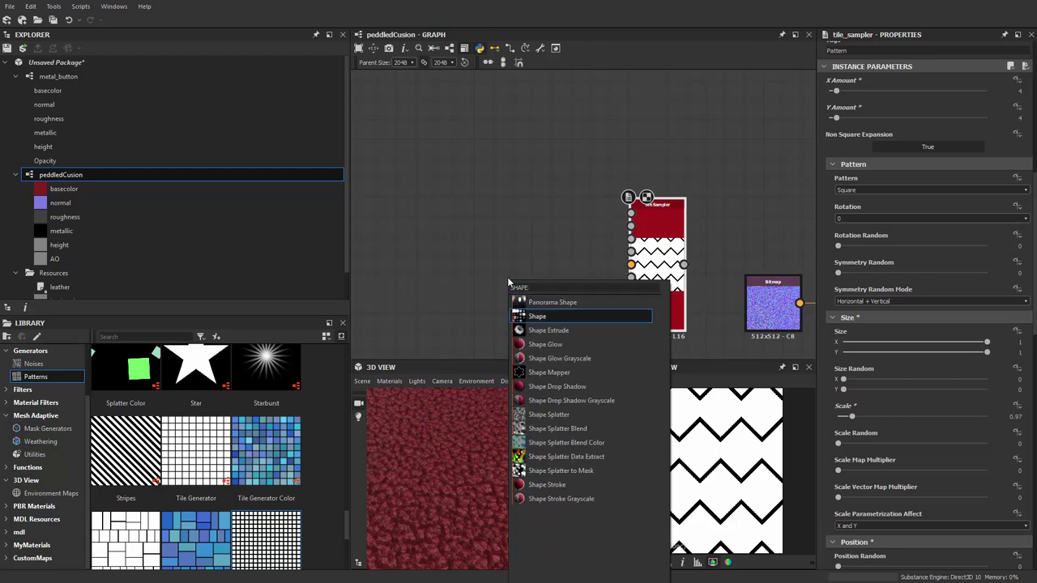
pyautogui.press('Return')
pyautogui.moveTo(509, 281); pyautogui.dragTo(451, 253)
pyautogui.click(838, 460)
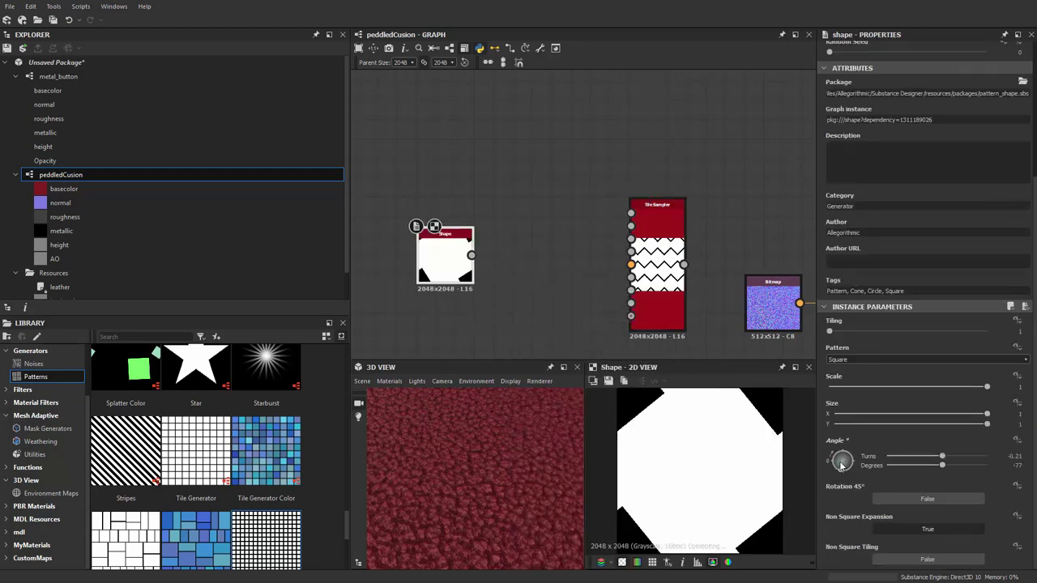
pyautogui.moveTo(411, 242); pyautogui.dragTo(540, 259, button='middle')
pyautogui.moveTo(567, 259); pyautogui.dragTo(544, 270)
# Add a Transformation 2D node and connect the Shape output into it
pyautogui.press('Escape')
pyautogui.press('space')
pyautogui.write('transf')
pyautogui.press('Return')
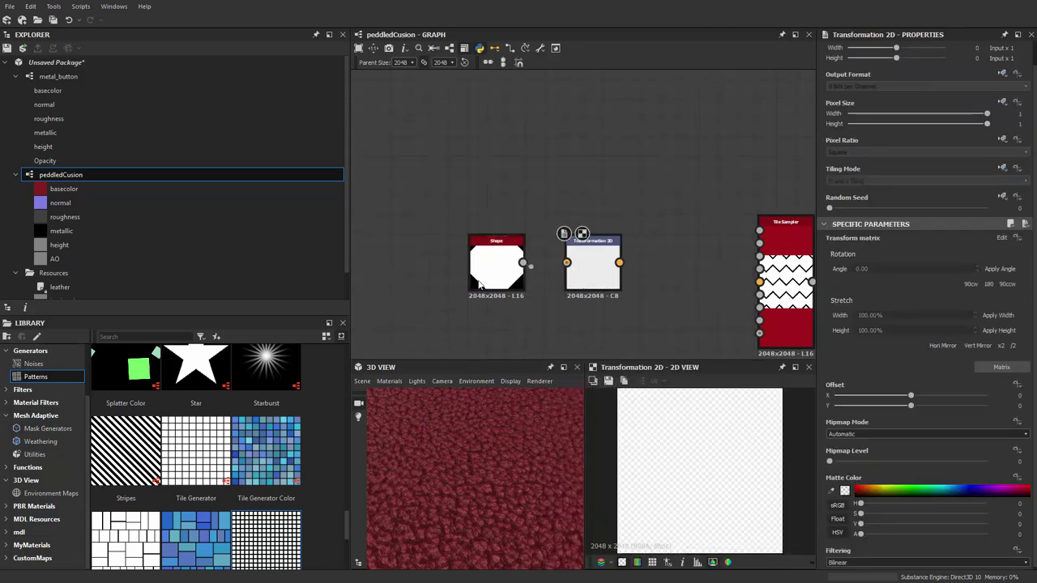
pyautogui.click(518, 267)
pyautogui.moveTo(578, 270); pyautogui.dragTo(575, 268)
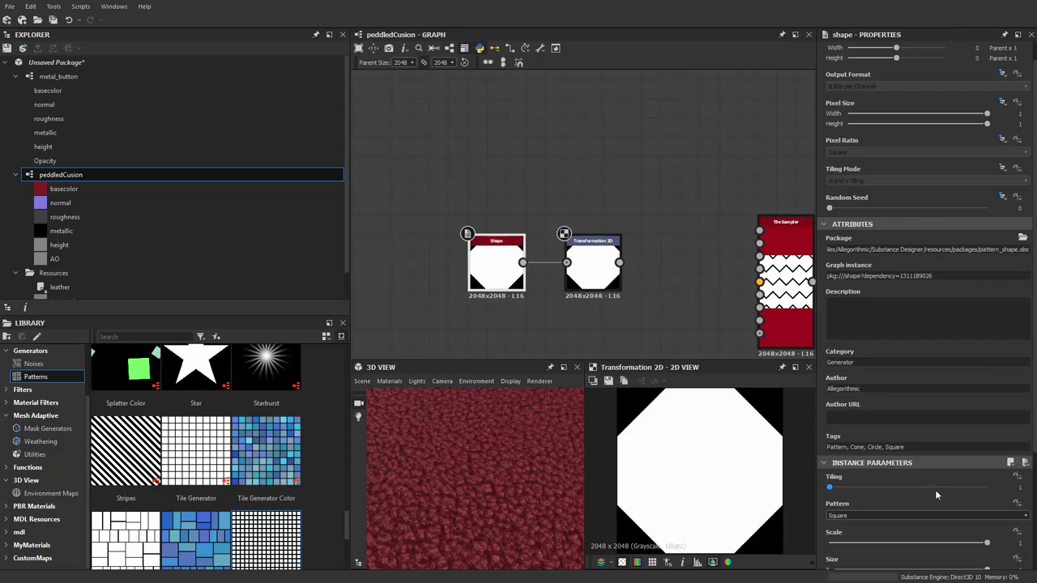
# Scale the shape to 0.49 and wire the transformed diamond into the Tile Sampler's pattern input
pyautogui.moveTo(945, 541); pyautogui.dragTo(906, 541)
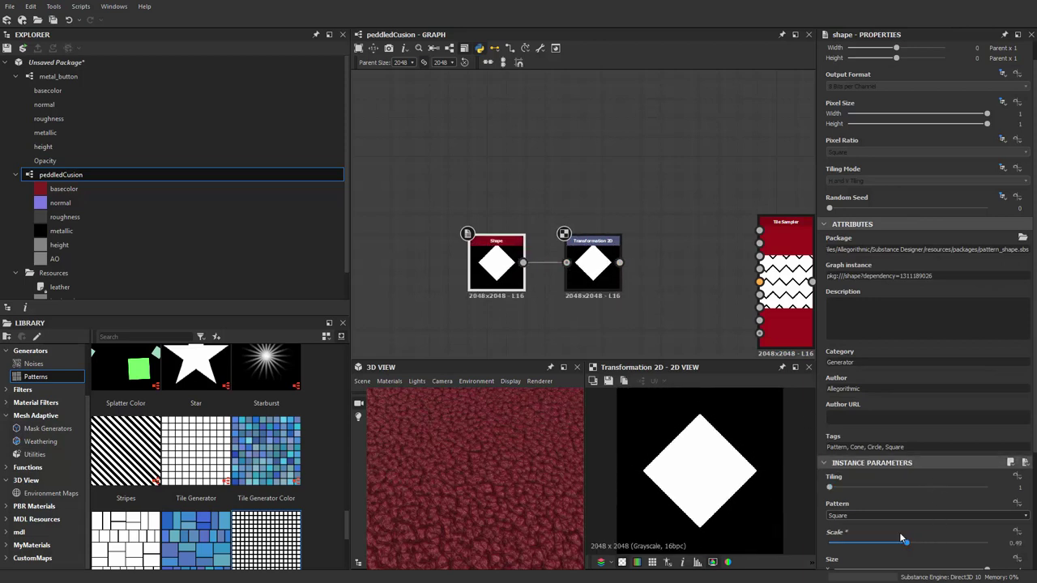
pyautogui.moveTo(610, 249); pyautogui.dragTo(478, 234, button='middle')
pyautogui.moveTo(487, 247); pyautogui.dragTo(627, 215)
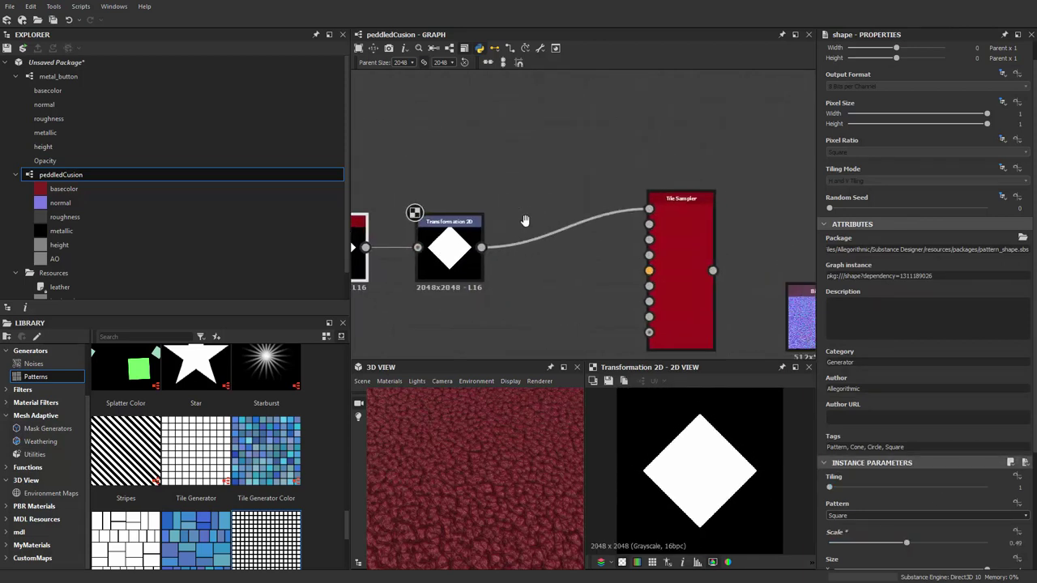
pyautogui.scroll(1, 586, 234)
# Switch the Tile Sampler Pattern to Pattern Input and reset the tile rotation
pyautogui.doubleClick(585, 227)
pyautogui.scroll(-3, 858, 449)
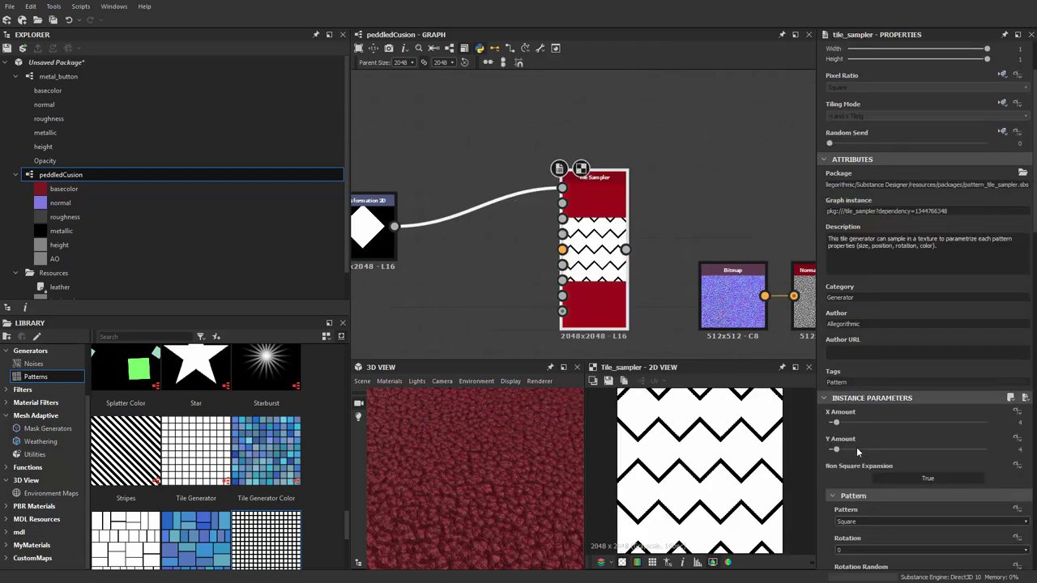
pyautogui.click(860, 456)
pyautogui.click(850, 470)
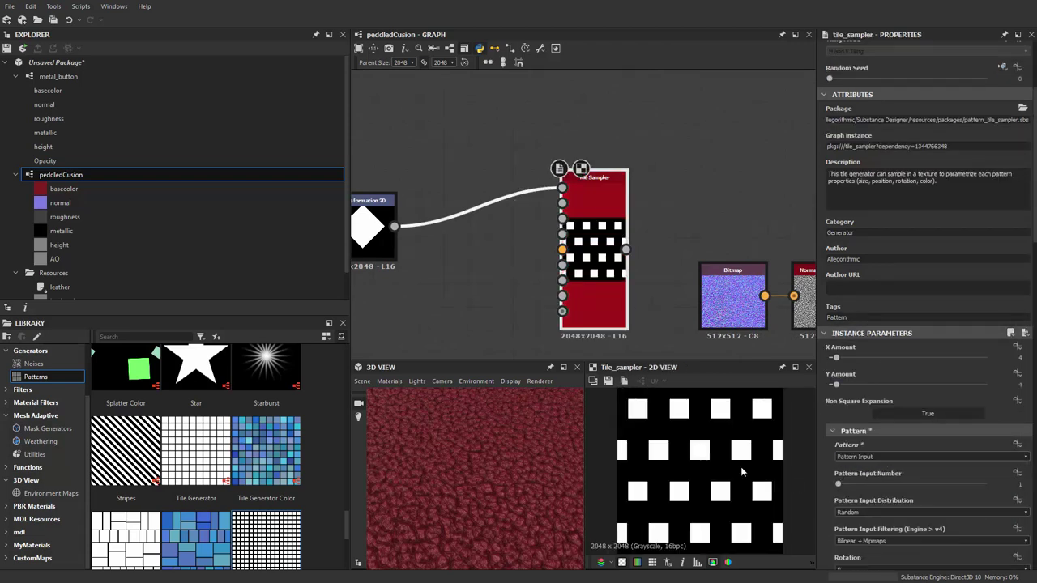
pyautogui.moveTo(543, 332); pyautogui.dragTo(558, 290, button='middle')
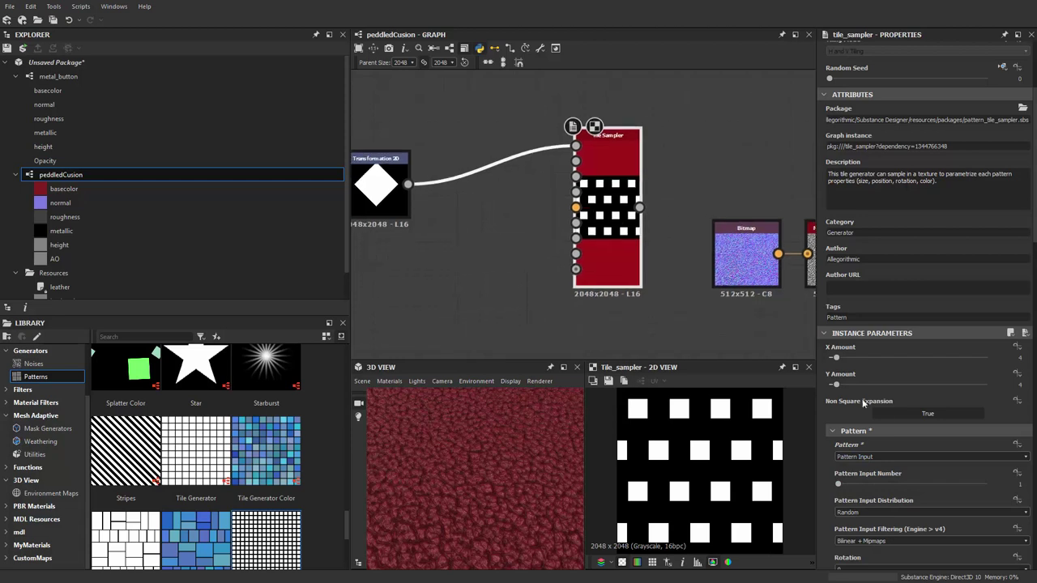
pyautogui.scroll(-10, 868, 513)
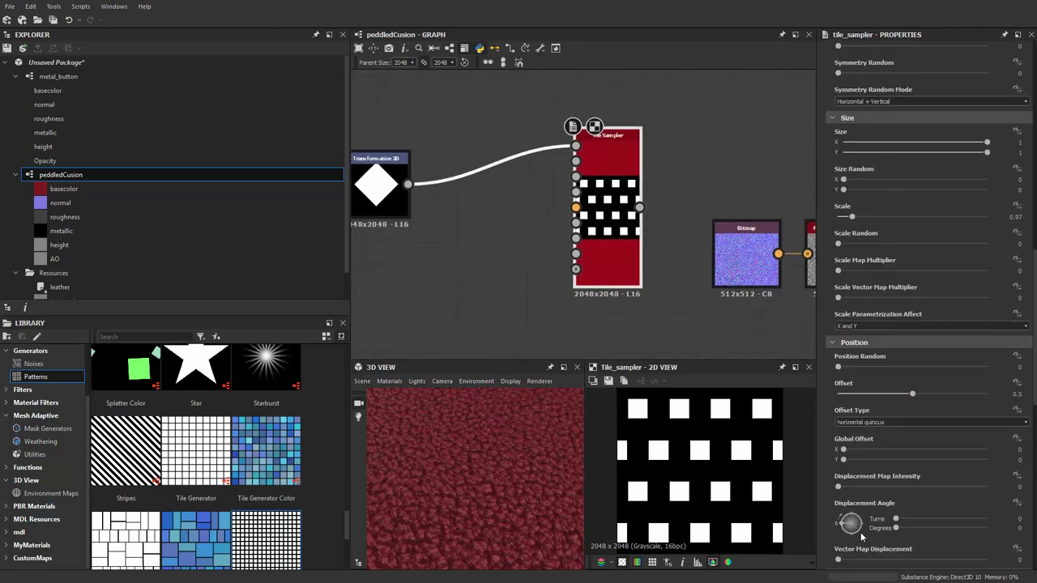
pyautogui.scroll(-3, 860, 525)
pyautogui.moveTo(848, 480); pyautogui.dragTo(844, 484)
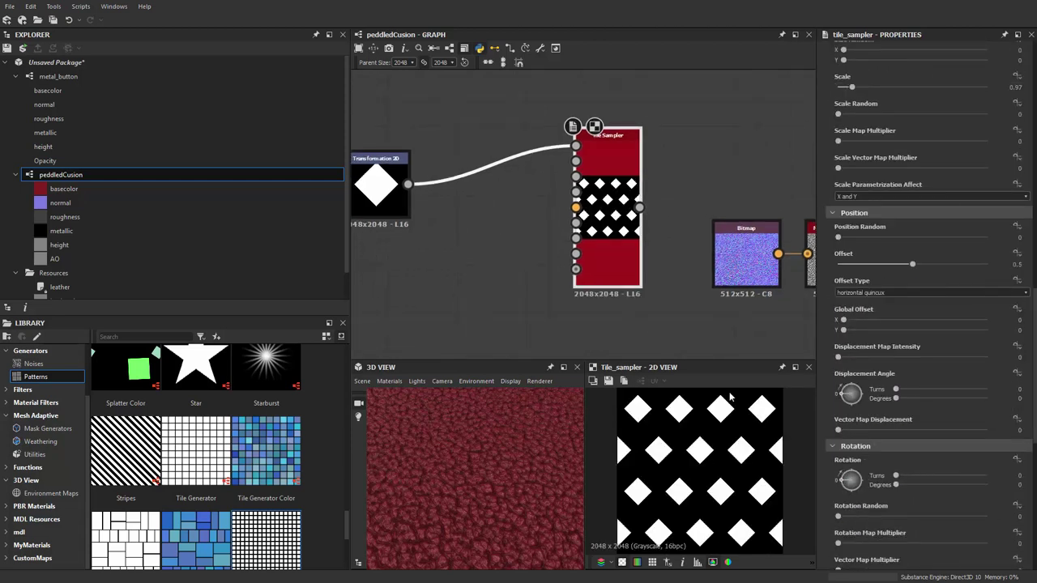
pyautogui.scroll(8, 845, 350)
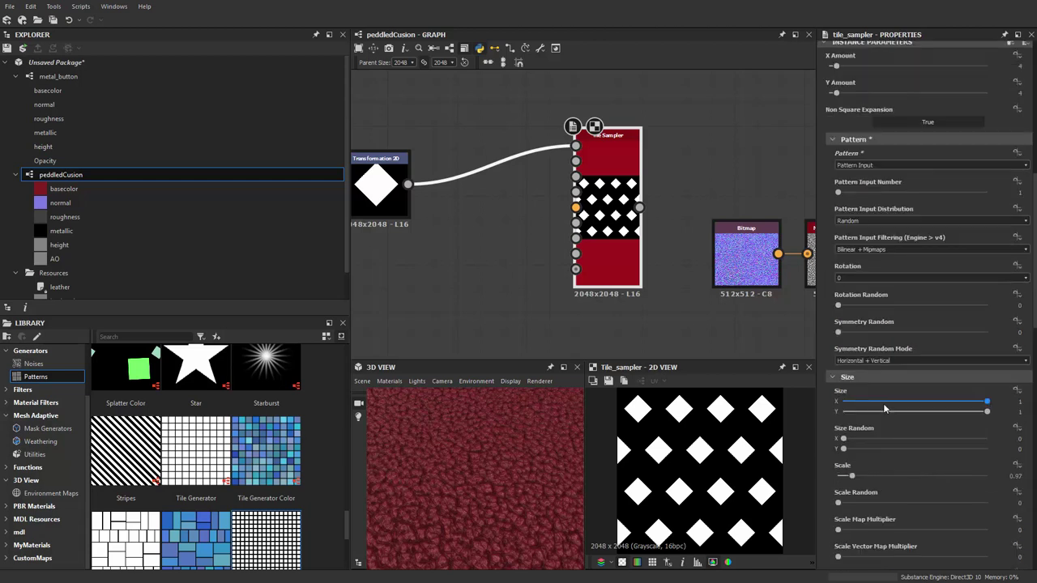
# Raise tile Scale stepwise to 2.71 while narrowing Size X to 0.49
pyautogui.moveTo(852, 412); pyautogui.dragTo(870, 414)
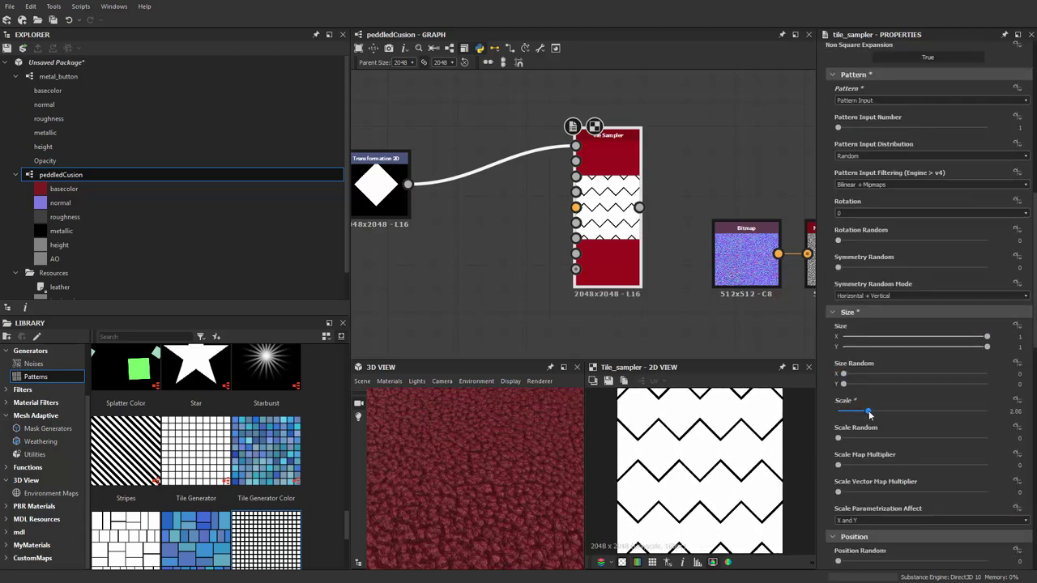
pyautogui.moveTo(987, 336); pyautogui.dragTo(925, 343)
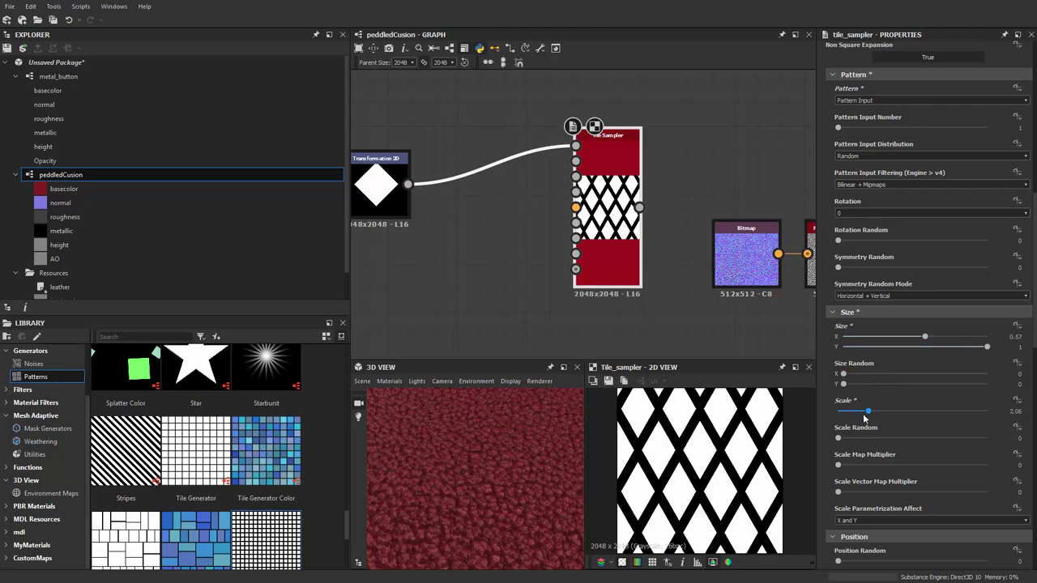
pyautogui.moveTo(869, 413); pyautogui.dragTo(876, 413)
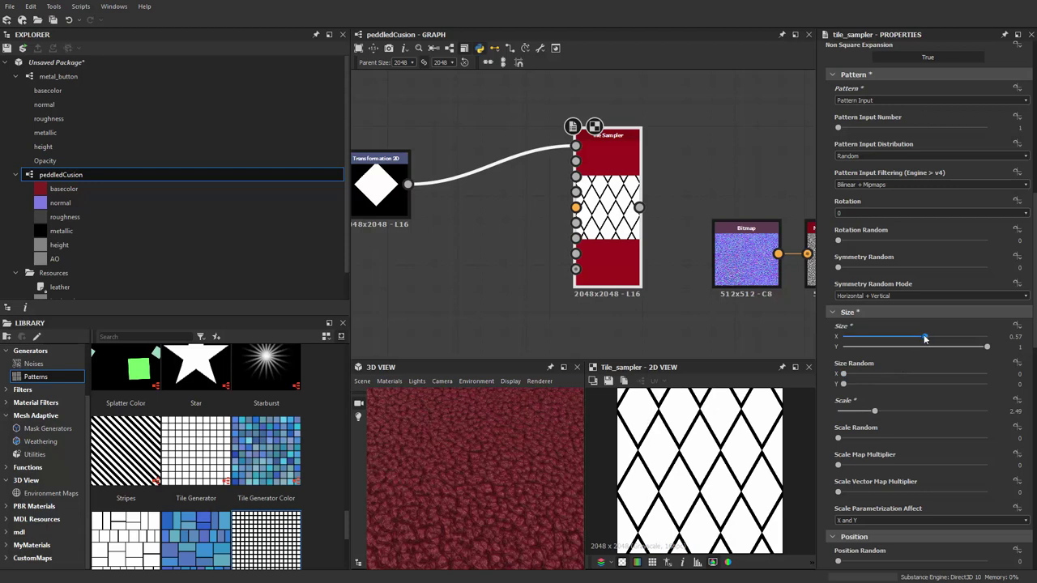
pyautogui.moveTo(924, 339); pyautogui.dragTo(918, 340)
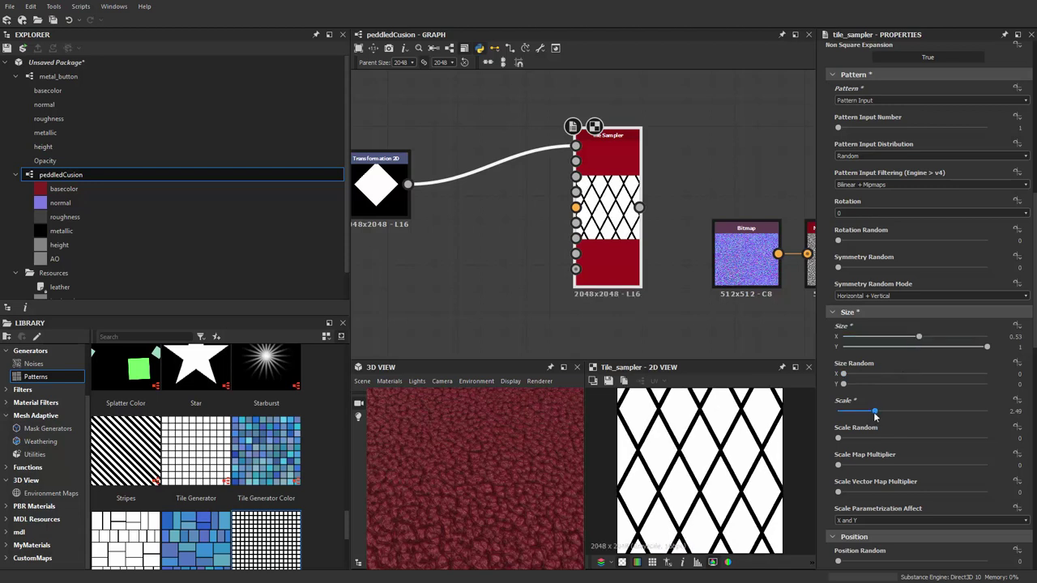
pyautogui.moveTo(874, 416); pyautogui.dragTo(879, 417)
pyautogui.moveTo(917, 339); pyautogui.dragTo(914, 338)
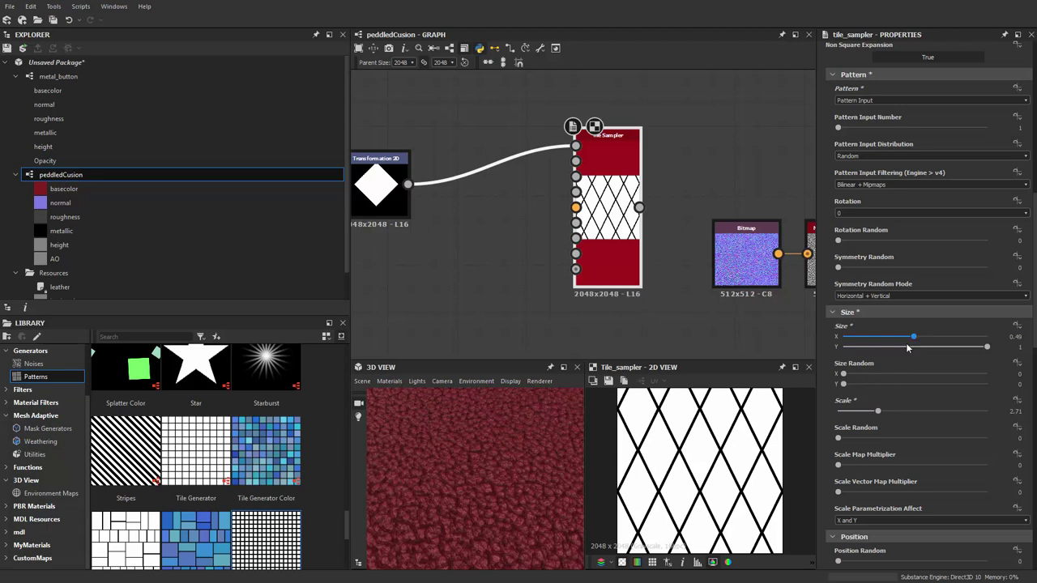
# Rearrange the Shape, Transformation 2D and Tile Sampler nodes into a tidy chain
pyautogui.scroll(3, 737, 450)
pyautogui.scroll(-3, 719, 275)
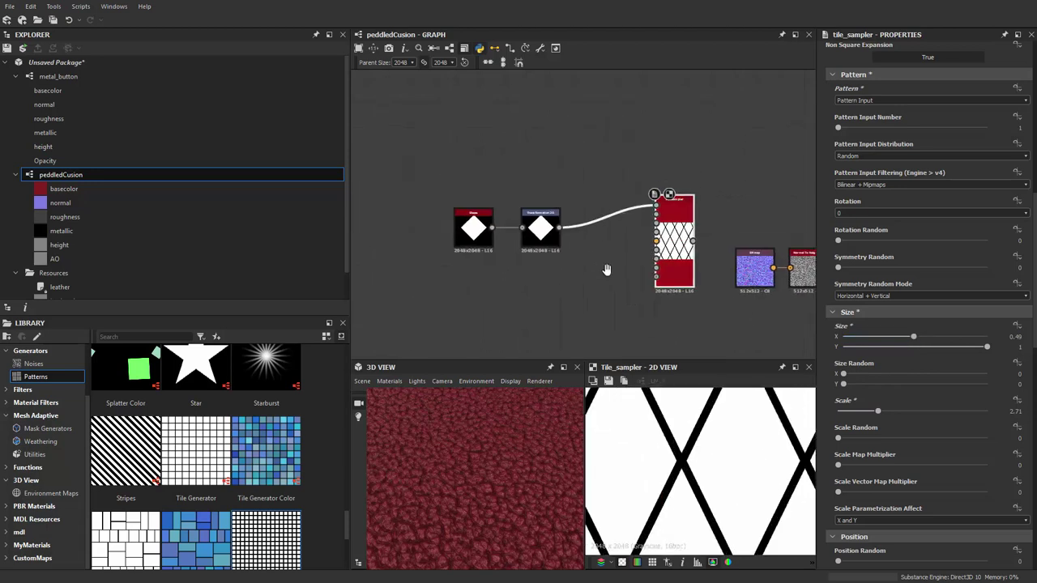
pyautogui.moveTo(606, 270); pyautogui.dragTo(611, 286, button='middle')
pyautogui.moveTo(679, 243); pyautogui.dragTo(633, 243)
pyautogui.moveTo(477, 185); pyautogui.dragTo(646, 293)
pyautogui.scroll(2, 645, 292)
pyautogui.moveTo(645, 292); pyautogui.dragTo(650, 242, button='middle')
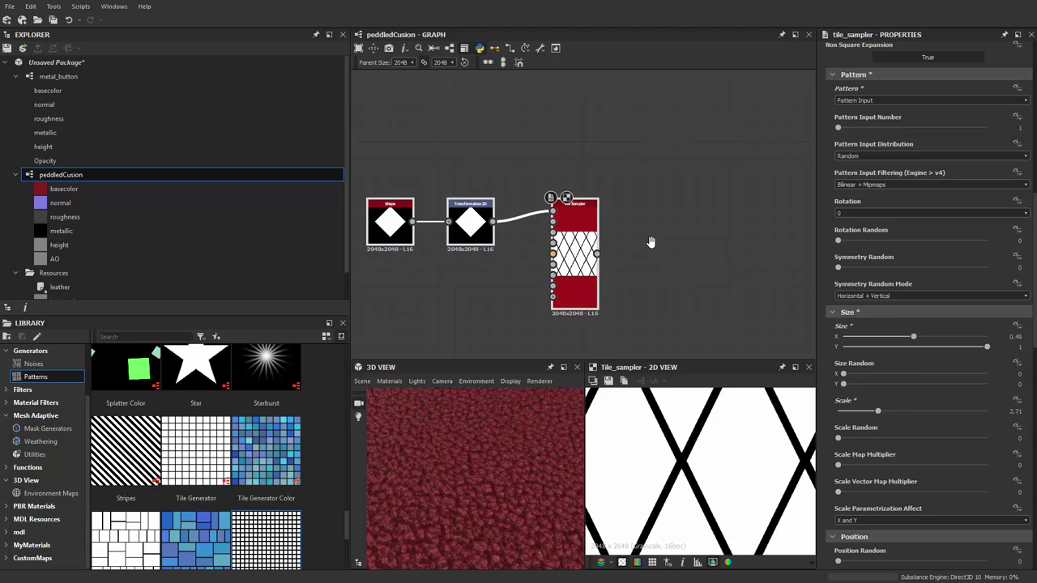
pyautogui.scroll(1, 637, 245)
pyautogui.moveTo(636, 245); pyautogui.dragTo(595, 220, button='middle')
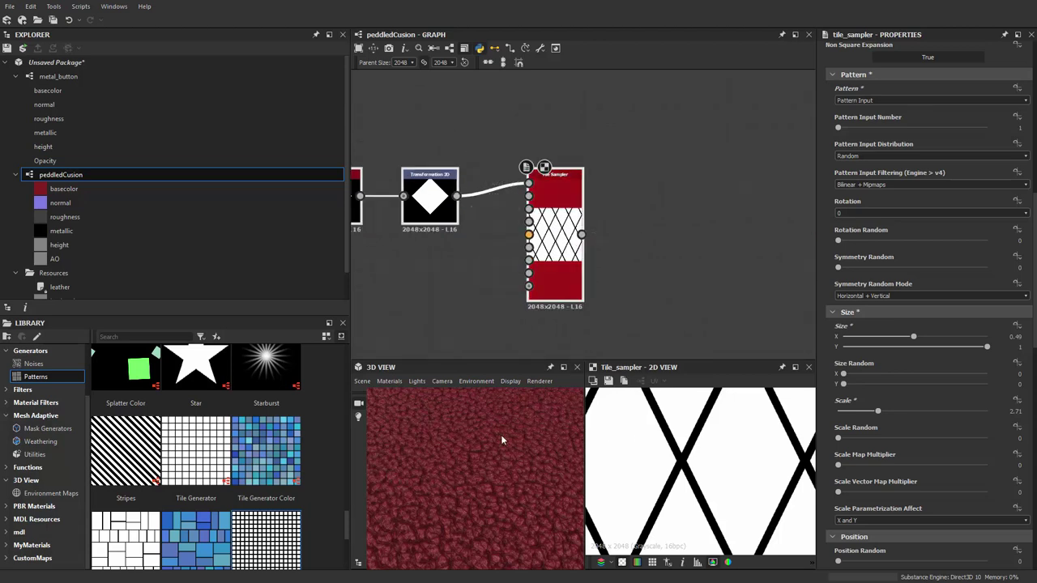
pyautogui.moveTo(658, 271); pyautogui.dragTo(650, 268, button='middle')
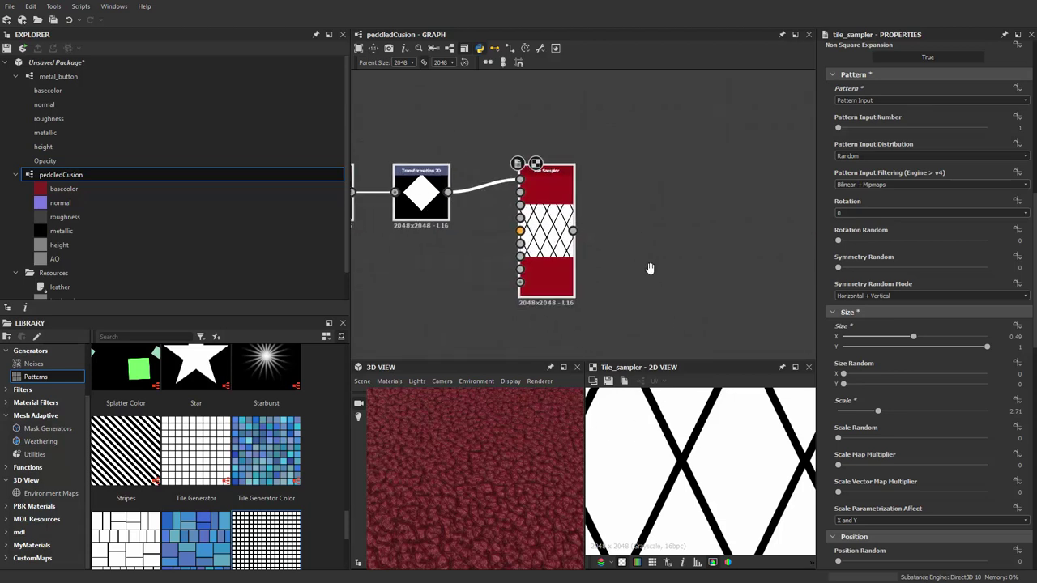
pyautogui.scroll(4, 643, 230)
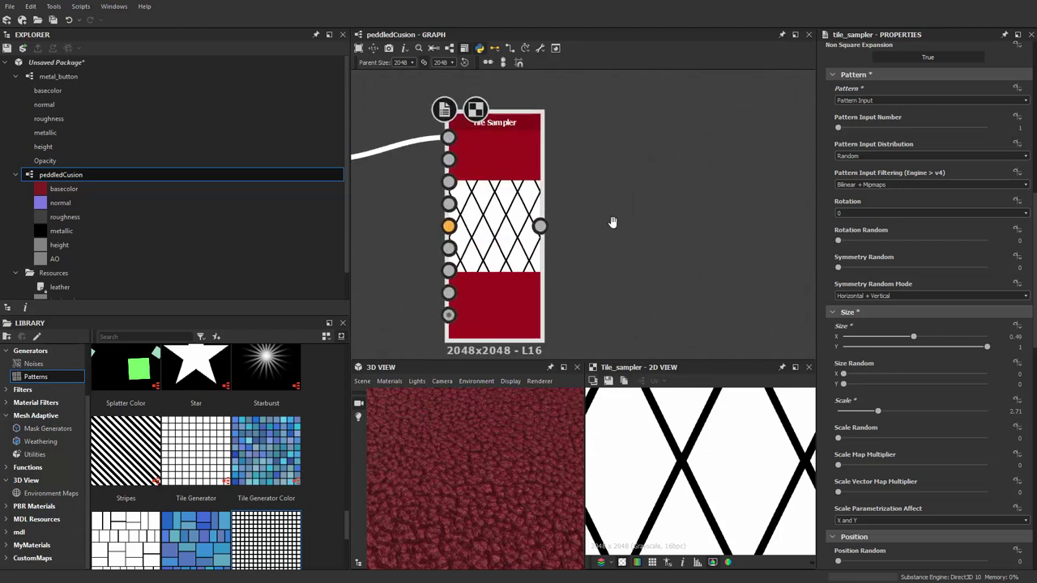
# Fine-tune the tile Scale to about 2.85 for thinner lattice lines
pyautogui.press('space')
pyautogui.press('Escape')
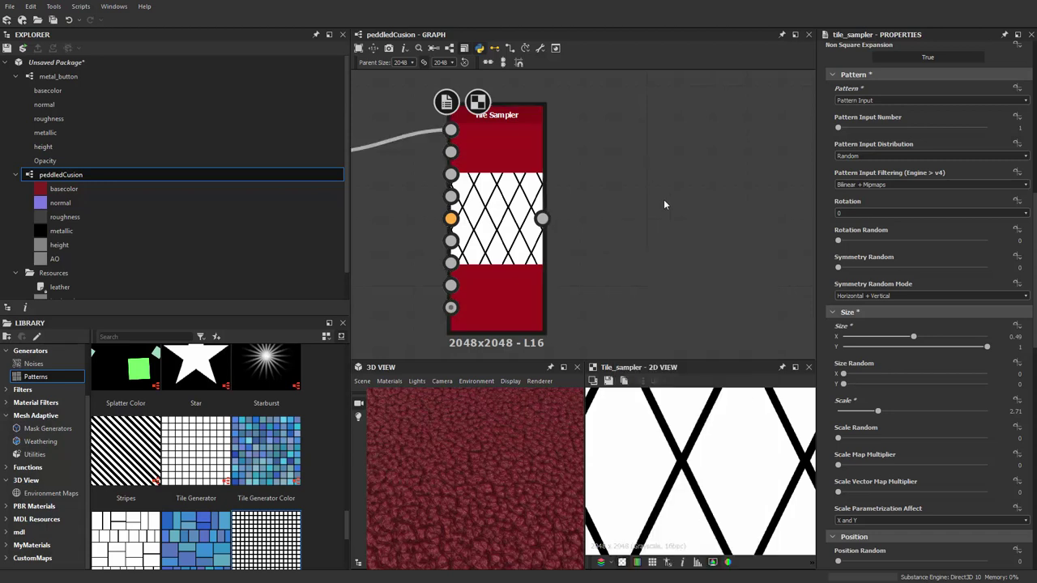
pyautogui.moveTo(880, 413); pyautogui.dragTo(880, 414)
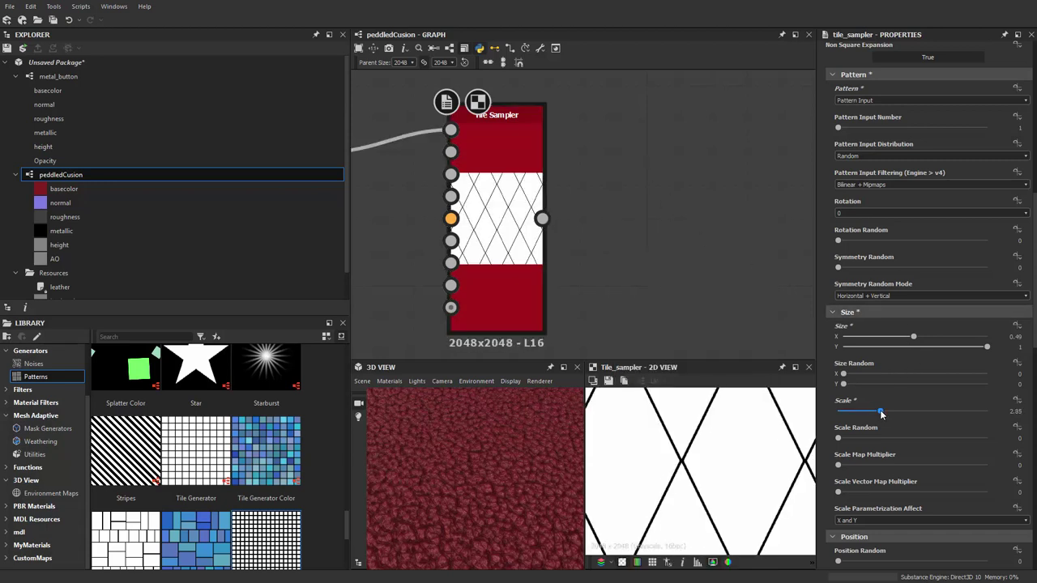
pyautogui.press('space')
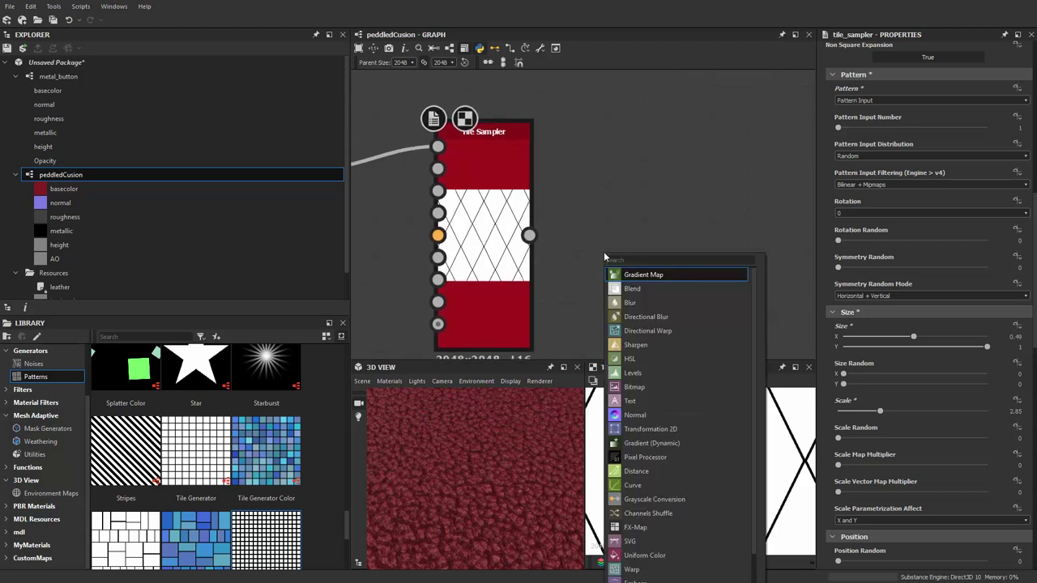
# Insert a Bevel node and connect the Tile Sampler lattice into it
pyautogui.write('bevel')
pyautogui.press('Return')
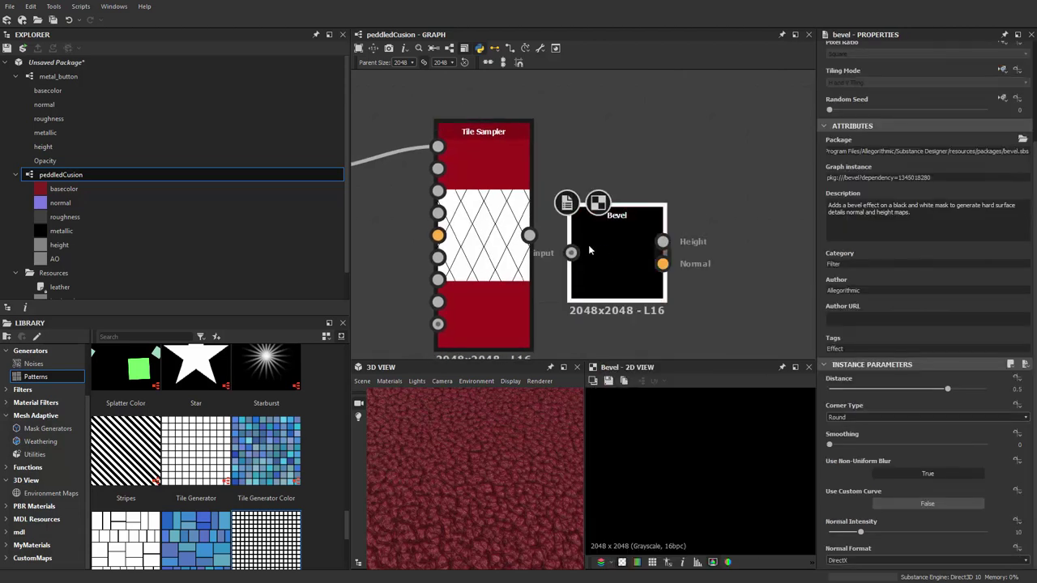
pyautogui.moveTo(583, 257); pyautogui.dragTo(623, 249)
pyautogui.scroll(1, 617, 256)
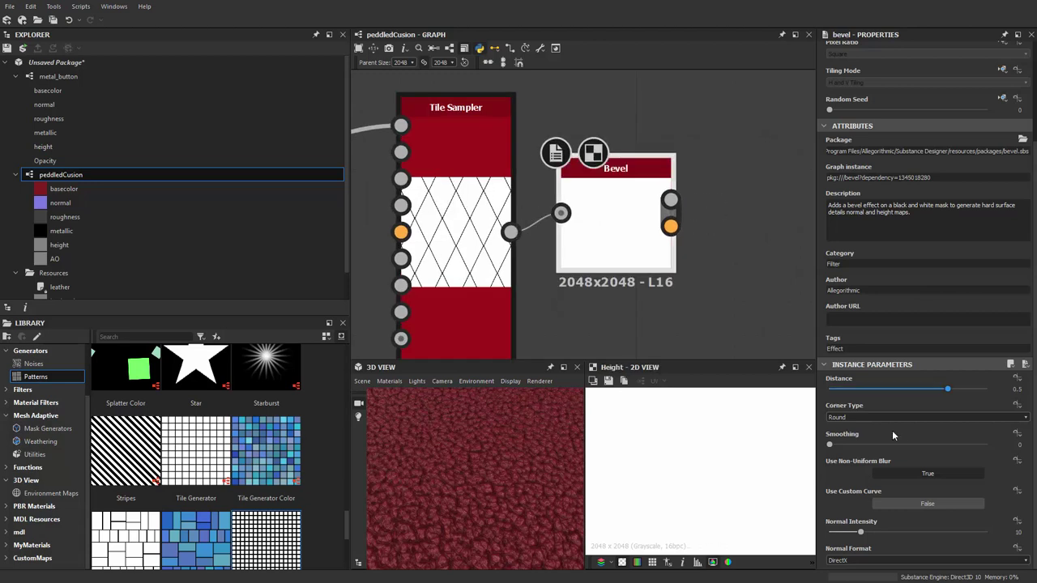
# Try several Bevel Distance values, settling on 0.01, and frame the Bevel node
pyautogui.moveTo(941, 394); pyautogui.dragTo(886, 396)
pyautogui.scroll(-4, 715, 453)
pyautogui.scroll(5, 717, 459)
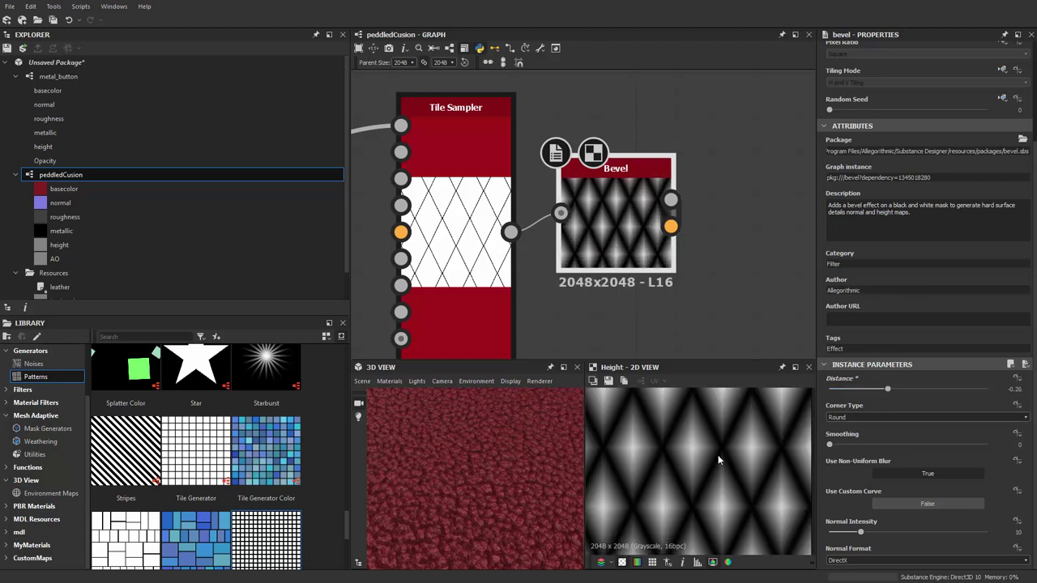
pyautogui.moveTo(698, 301); pyautogui.dragTo(695, 310, button='middle')
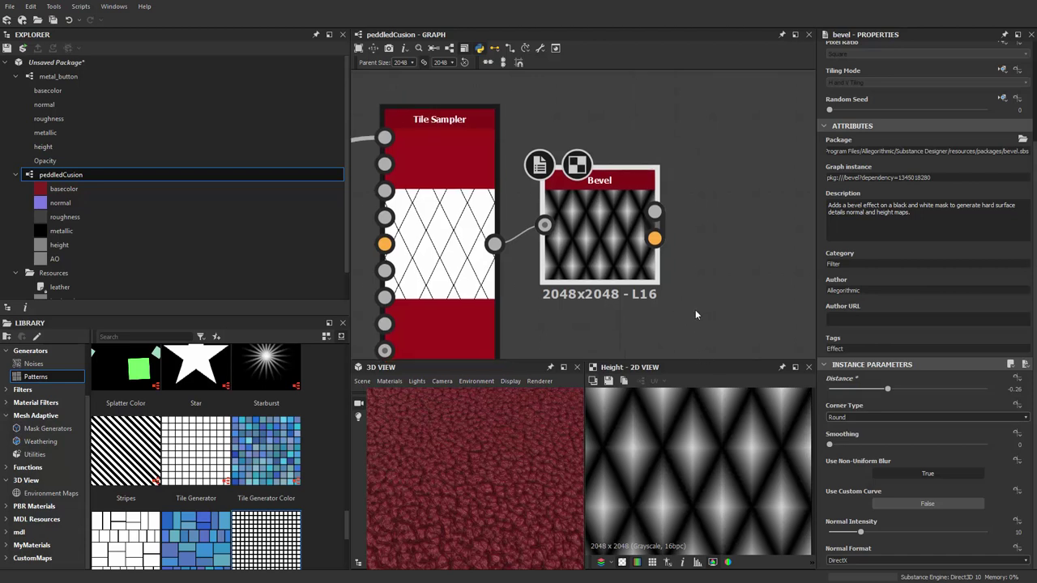
pyautogui.moveTo(887, 389); pyautogui.dragTo(906, 397)
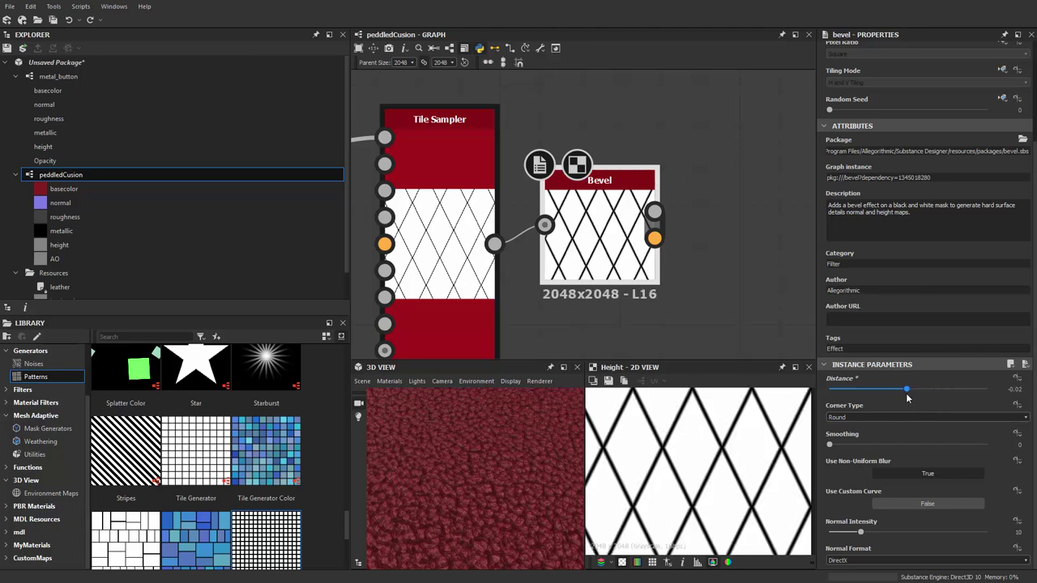
pyautogui.moveTo(759, 296); pyautogui.dragTo(755, 308, button='middle')
pyautogui.scroll(2, 899, 387)
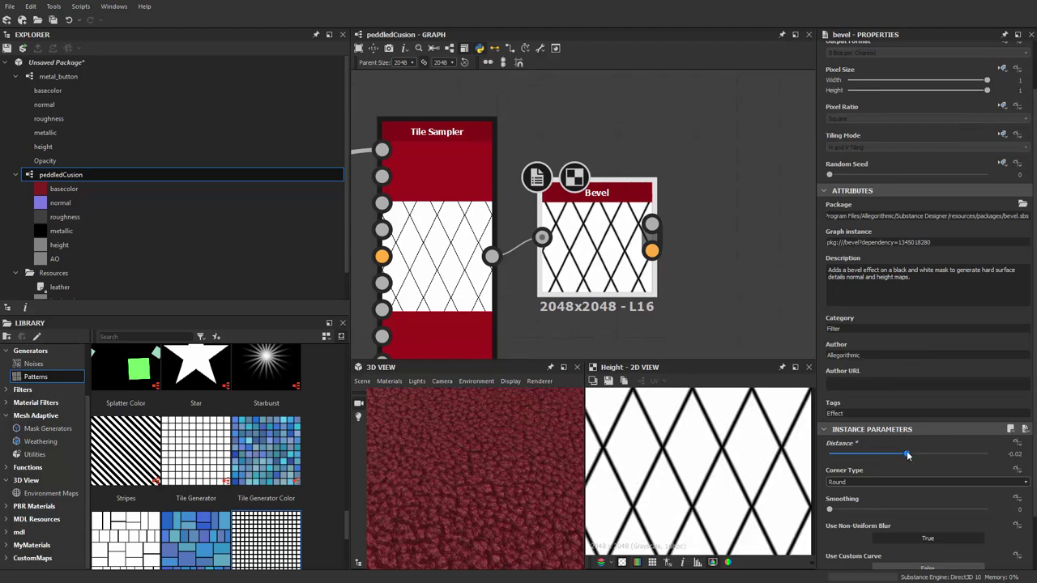
pyautogui.moveTo(906, 454); pyautogui.dragTo(908, 454)
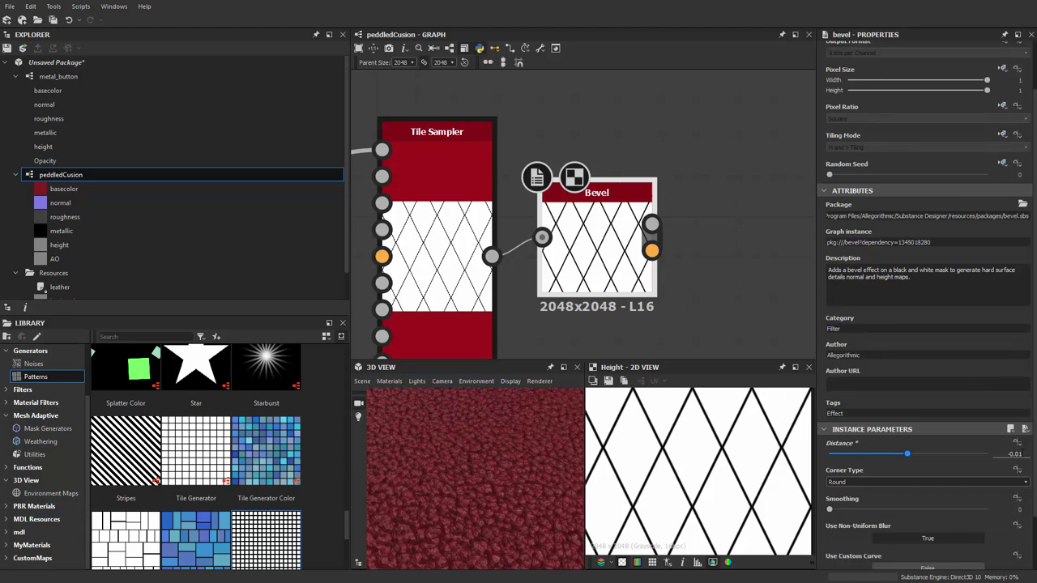
pyautogui.press('Return')
pyautogui.write('0')
pyautogui.press('Return')
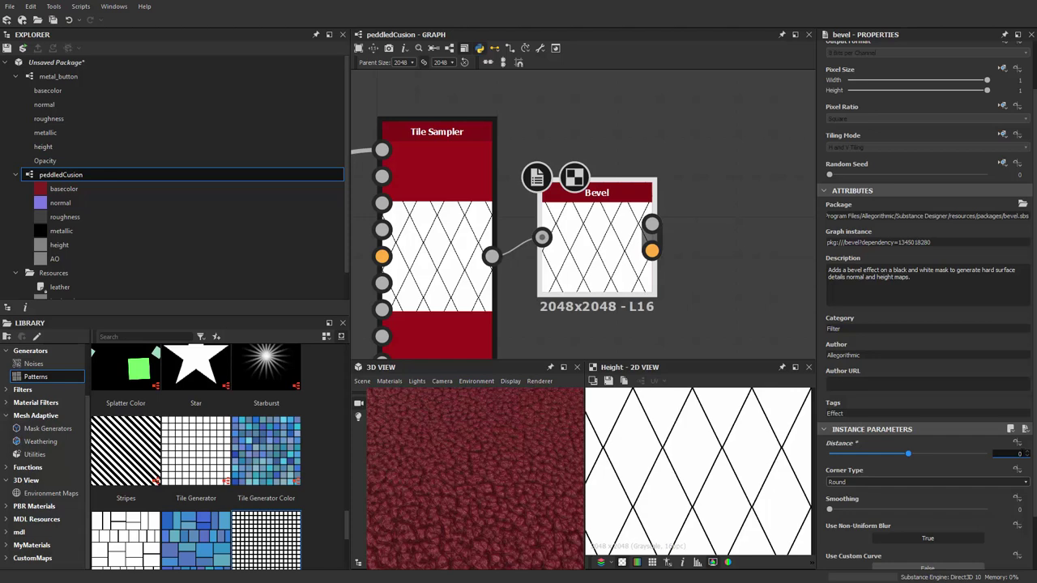
pyautogui.click(1019, 452)
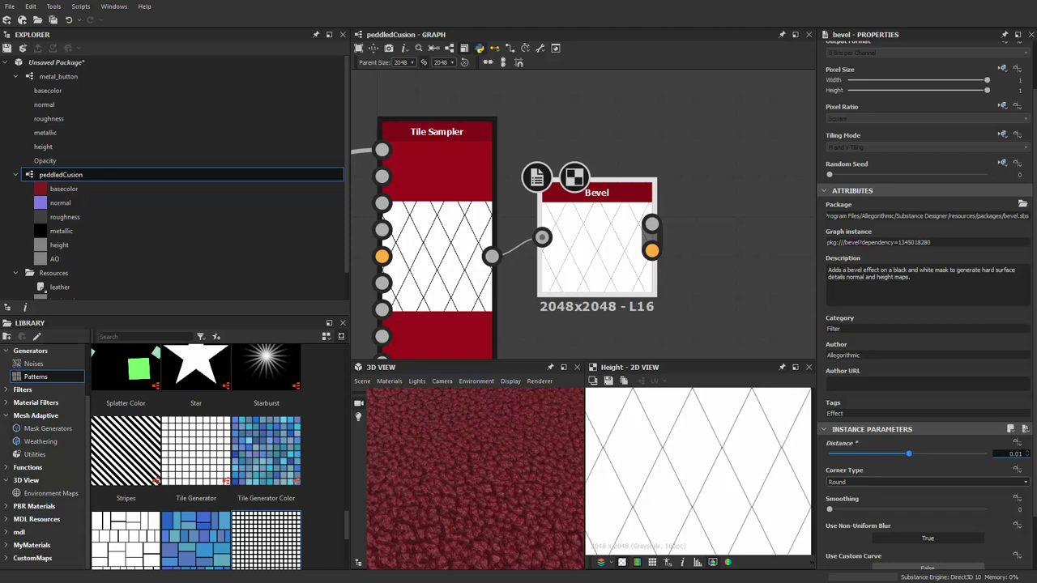
pyautogui.moveTo(705, 273); pyautogui.dragTo(685, 247, button='middle')
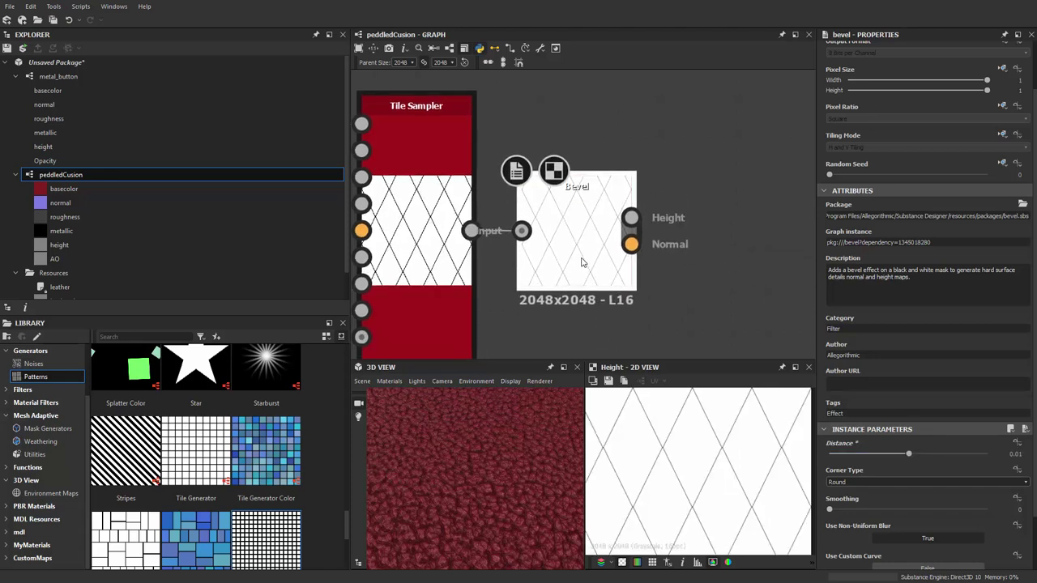
# Insert a Blur HQ Grayscale node after the Bevel node
pyautogui.moveTo(581, 261); pyautogui.dragTo(550, 252, button='middle')
pyautogui.press('space')
pyautogui.write('B')
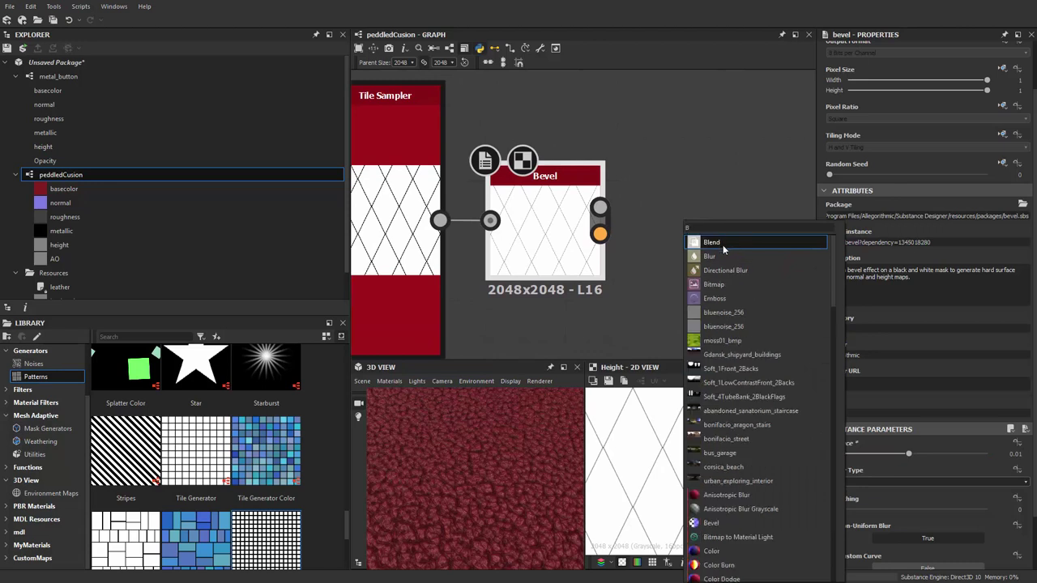
pyautogui.write('LUR')
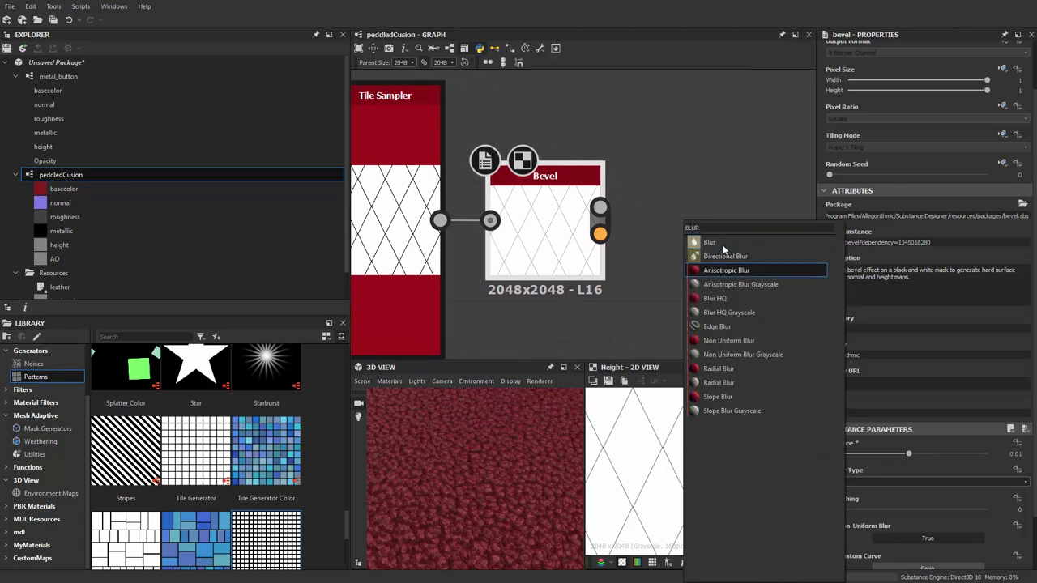
pyautogui.click(761, 313)
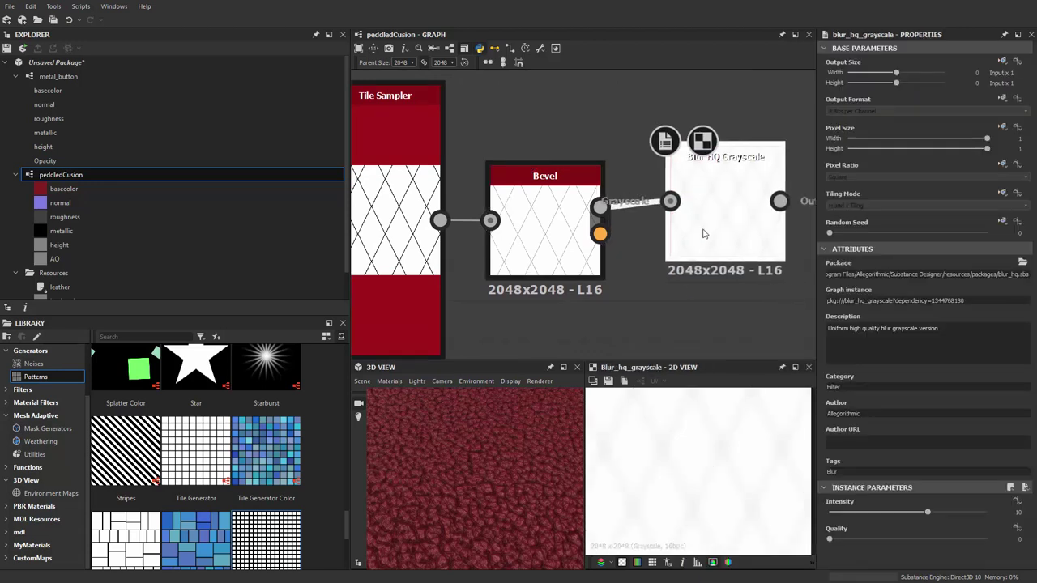
pyautogui.scroll(-2, 701, 474)
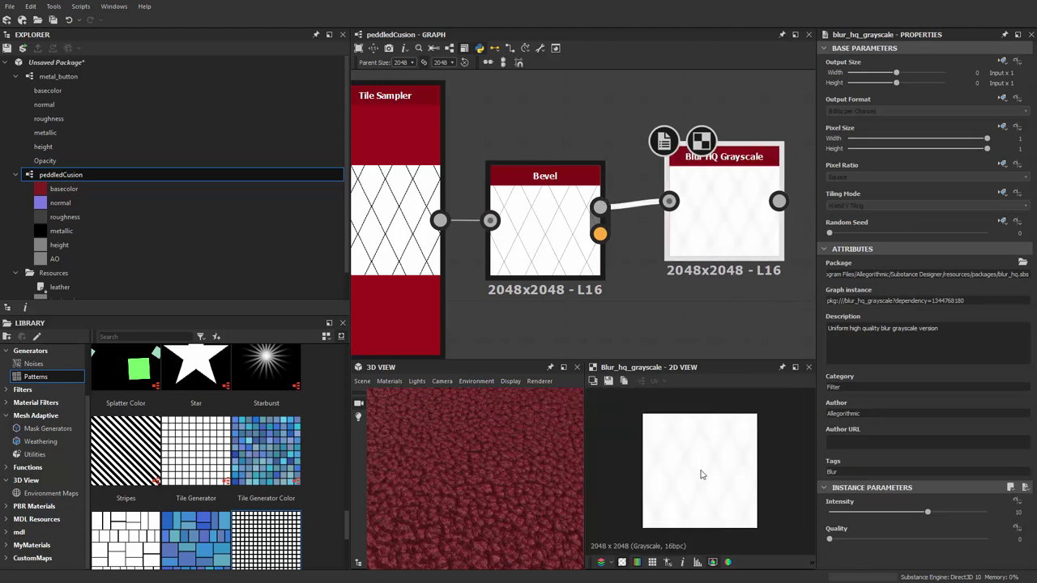
pyautogui.scroll(2, 701, 474)
pyautogui.scroll(-3, 678, 285)
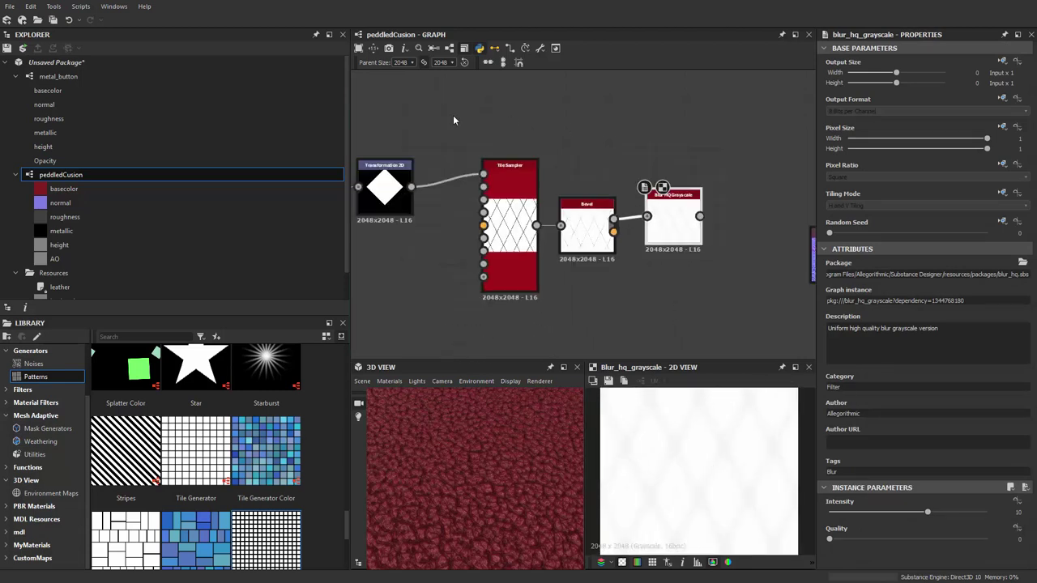
pyautogui.scroll(-3, 660, 325)
pyautogui.moveTo(663, 255); pyautogui.dragTo(629, 212, button='middle')
pyautogui.scroll(2, 749, 255)
# Add an Auto Levels node connected to the Blur HQ Grayscale output
pyautogui.press('space')
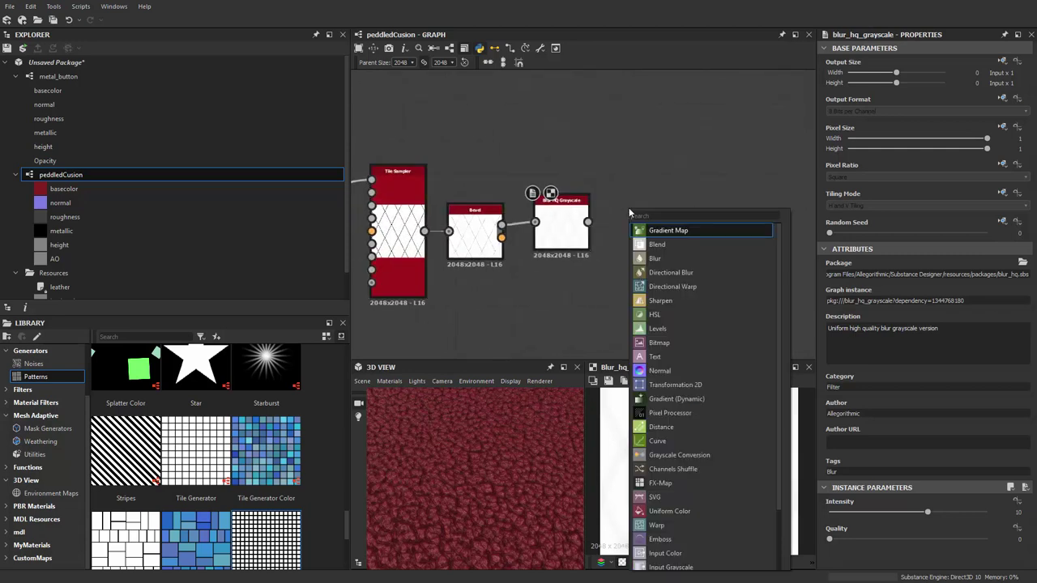
pyautogui.write('aut')
pyautogui.press('Return')
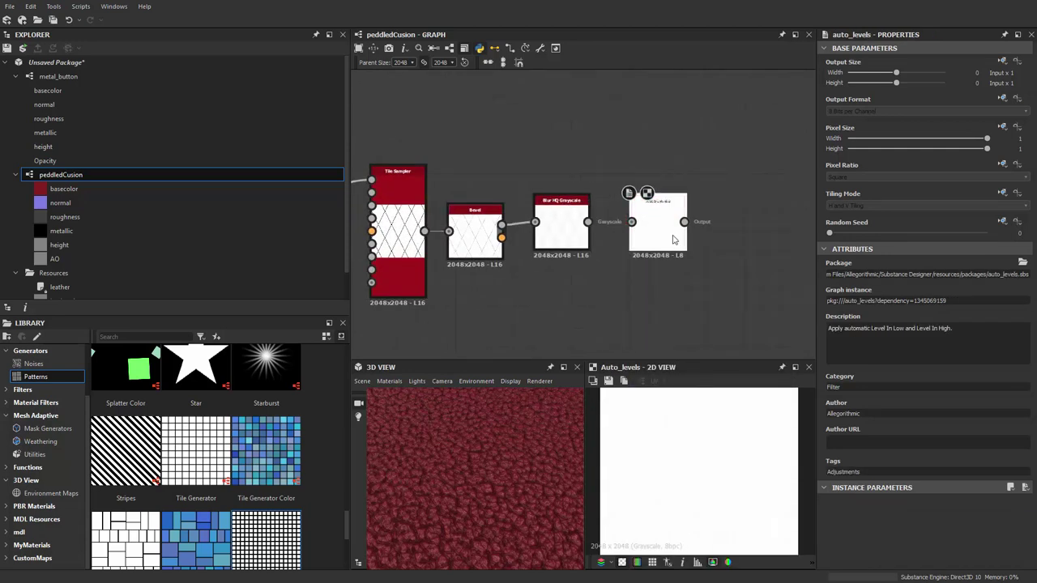
pyautogui.moveTo(625, 229); pyautogui.dragTo(613, 226)
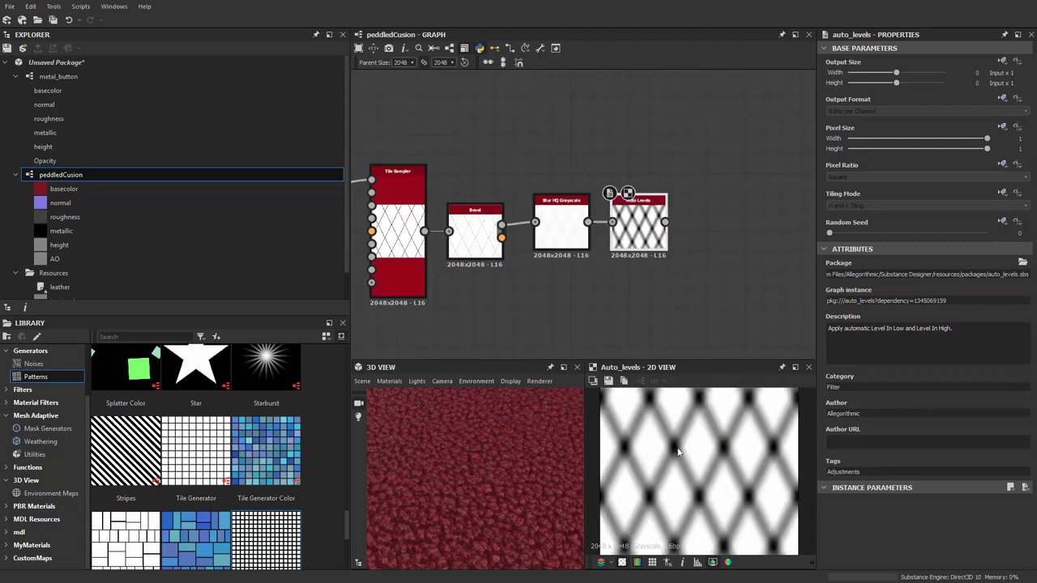
pyautogui.scroll(2, 681, 454)
pyautogui.moveTo(673, 286); pyautogui.dragTo(714, 284, button='middle')
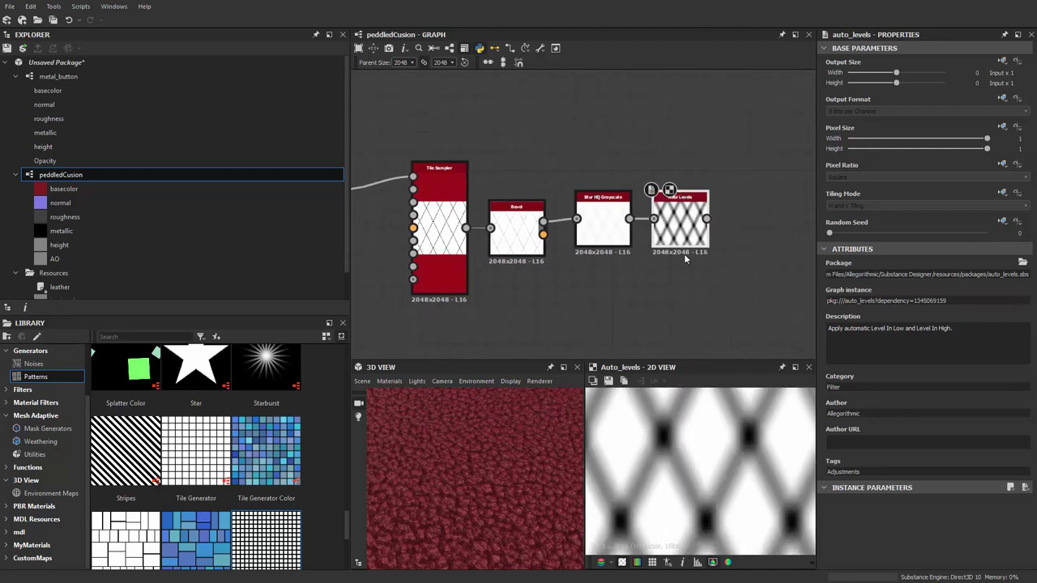
pyautogui.scroll(1, 683, 254)
pyautogui.click(599, 217)
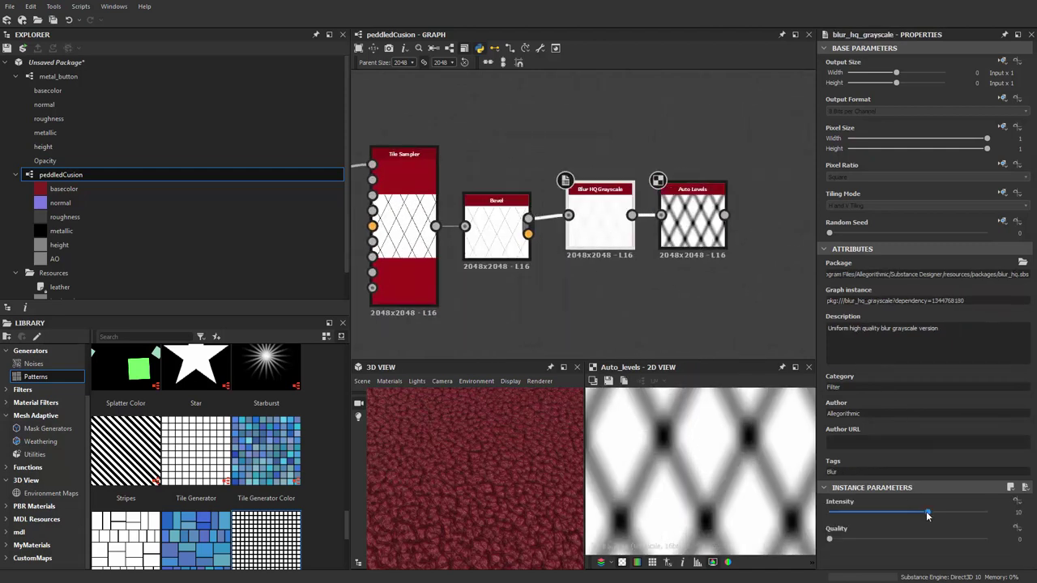
# Nudge the Blur HQ Grayscale Intensity and inspect the Auto Levels lattice up close
pyautogui.moveTo(928, 514)
pyautogui.mouseDown()
pyautogui.moveTo(879, 515)
pyautogui.moveTo(954, 512)
pyautogui.moveTo(945, 512)
pyautogui.mouseUp()
pyautogui.moveTo(684, 253); pyautogui.dragTo(597, 256, button='middle')
pyautogui.scroll(6, 619, 170)
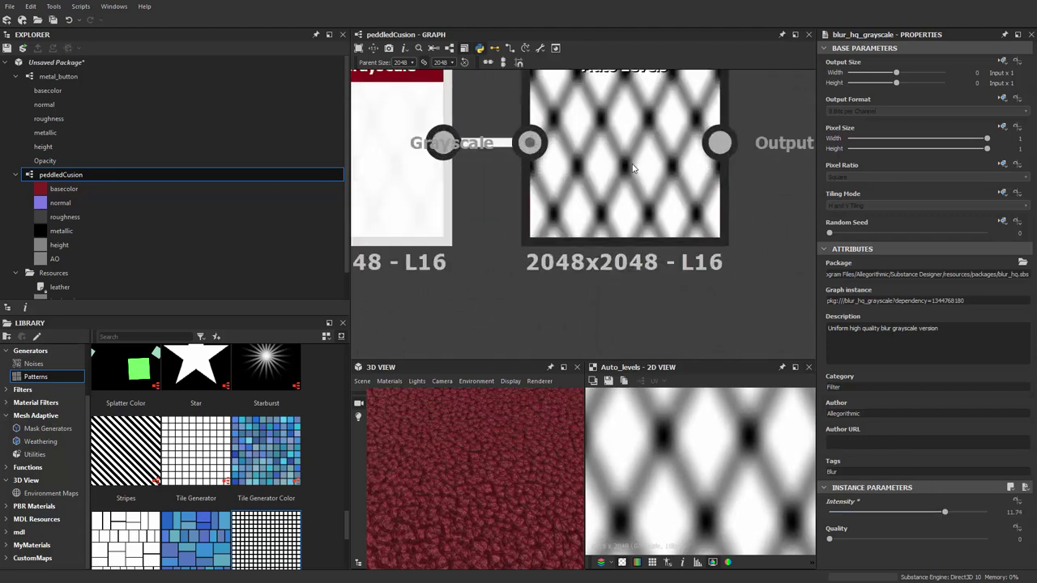
pyautogui.scroll(-6, 634, 169)
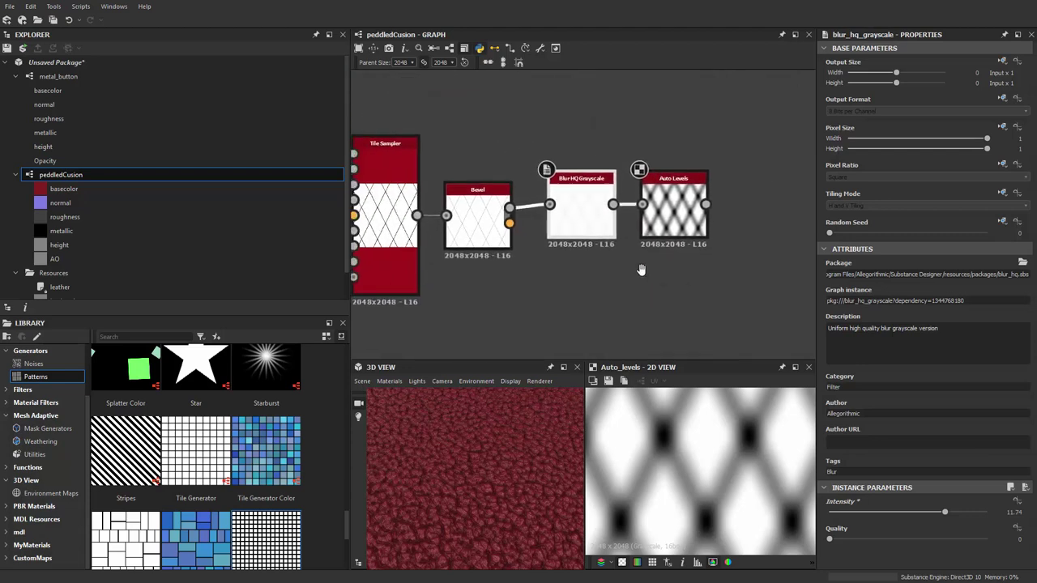
pyautogui.moveTo(607, 247); pyautogui.dragTo(670, 247, button='middle')
pyautogui.scroll(2, 637, 234)
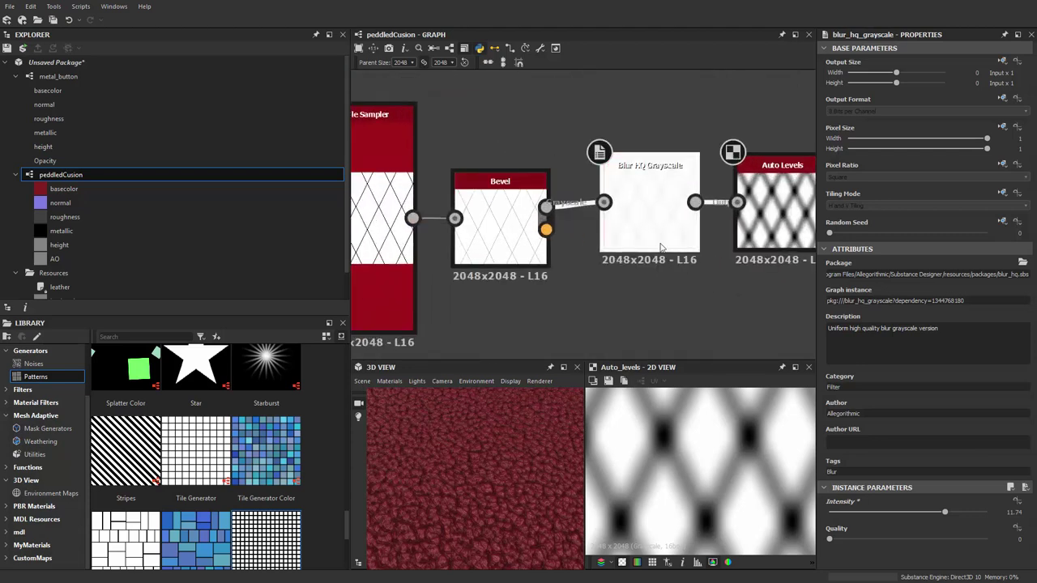
# Drop the Blur HQ Intensity to about 2, then raise it to 3, checking the Bevel chain
pyautogui.click(850, 515)
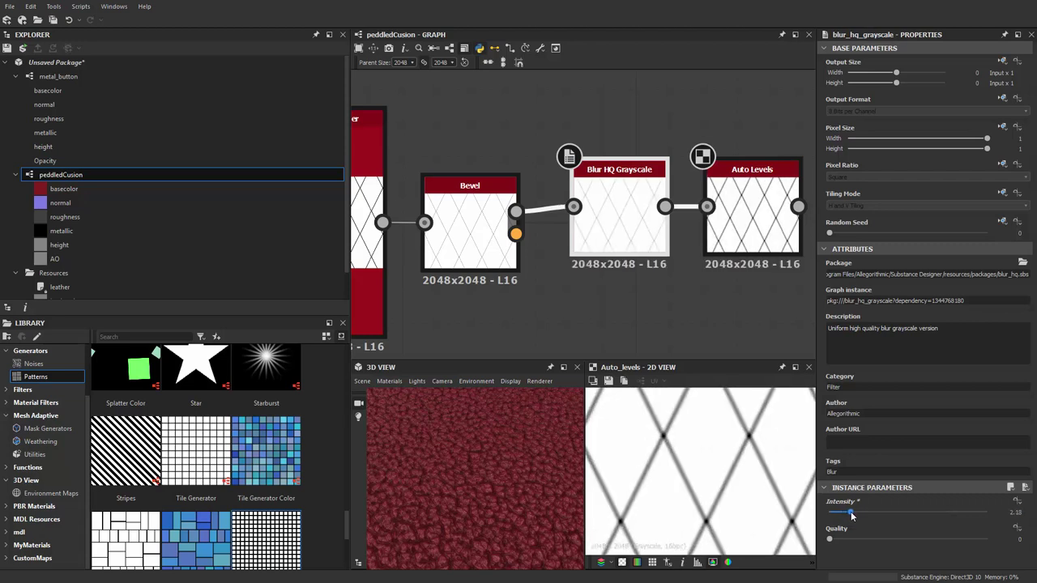
pyautogui.moveTo(852, 515); pyautogui.dragTo(863, 515)
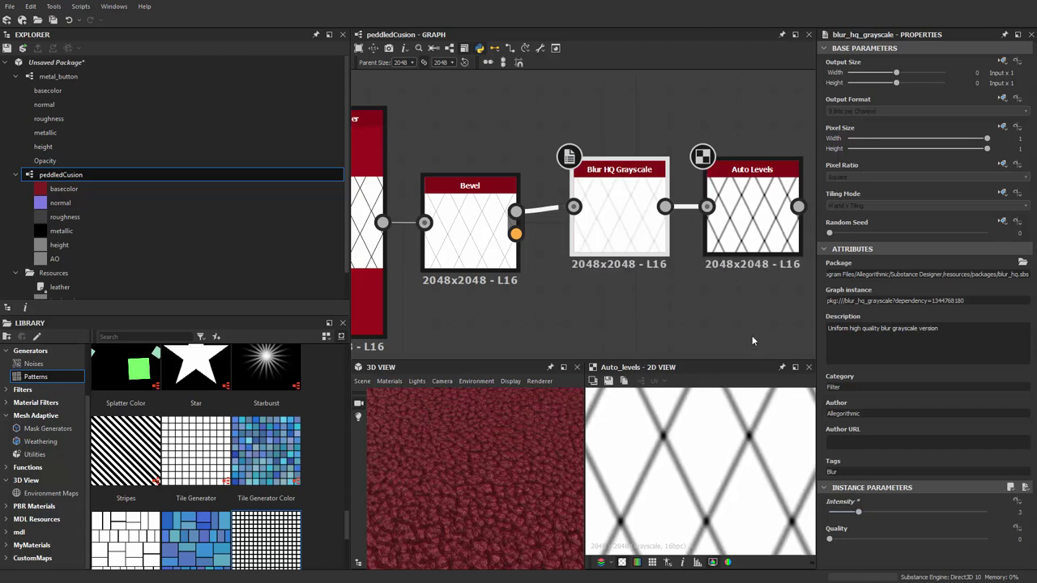
pyautogui.moveTo(752, 335); pyautogui.dragTo(664, 322, button='middle')
pyautogui.scroll(-2, 664, 322)
pyautogui.scroll(3, 472, 237)
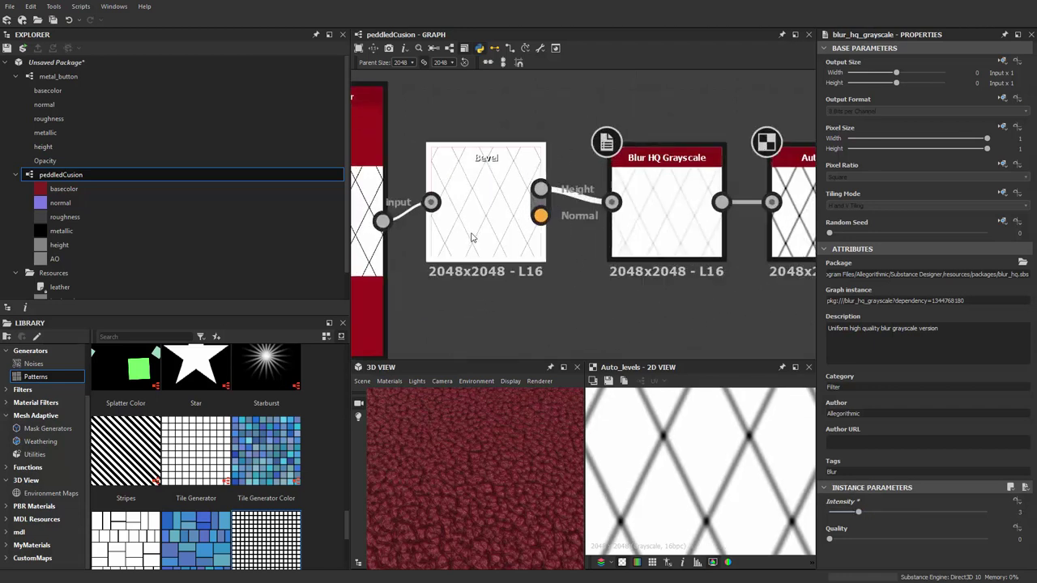
pyautogui.scroll(3, 479, 216)
pyautogui.scroll(-4, 488, 199)
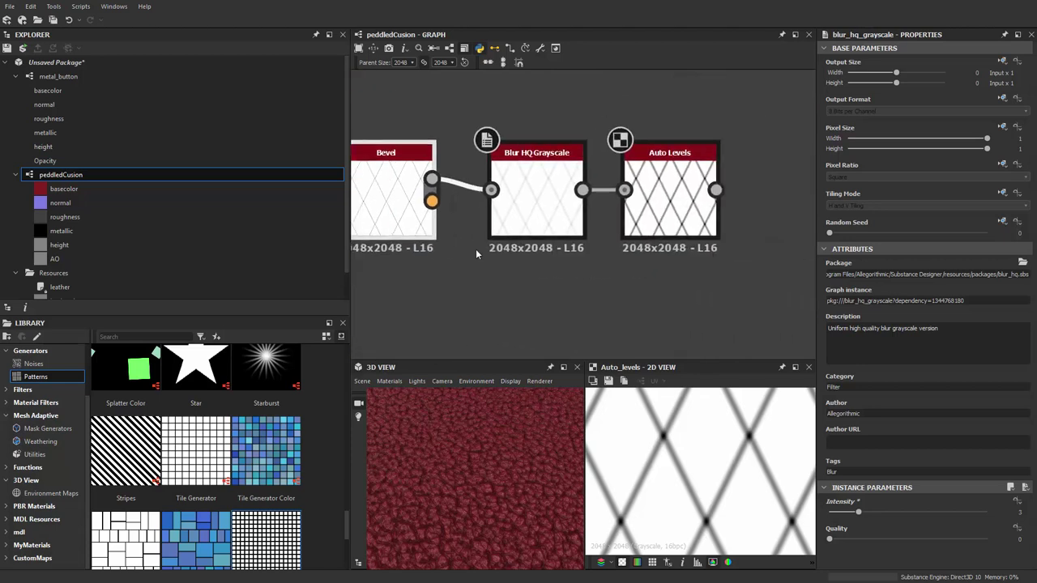
pyautogui.scroll(2, 582, 257)
pyautogui.scroll(4, 650, 479)
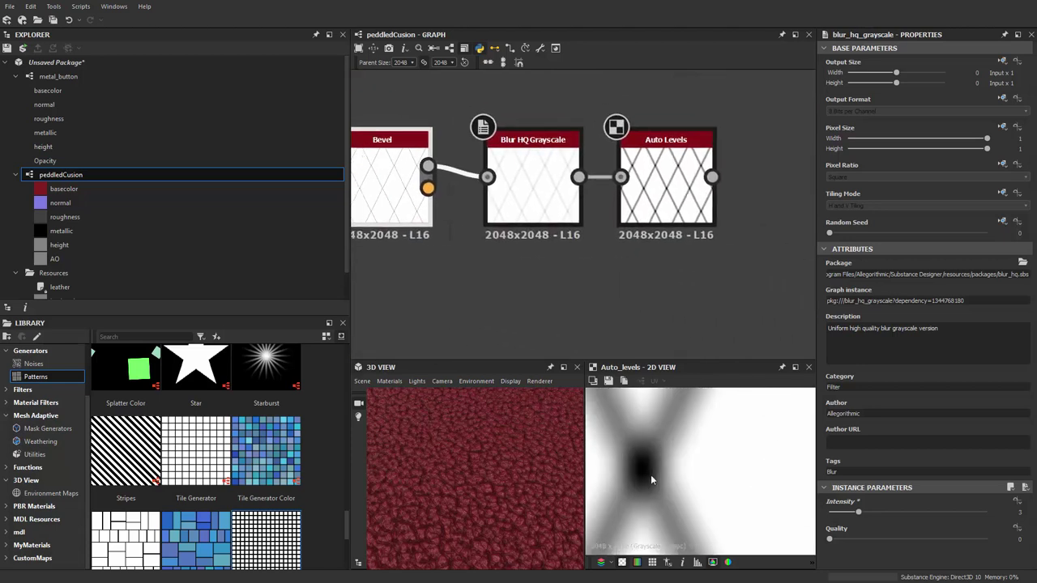
pyautogui.scroll(-4, 648, 331)
# Add a Uniform Color node below the chain, set to Grayscale with Output Color 0.5
pyautogui.rightClick(617, 260)
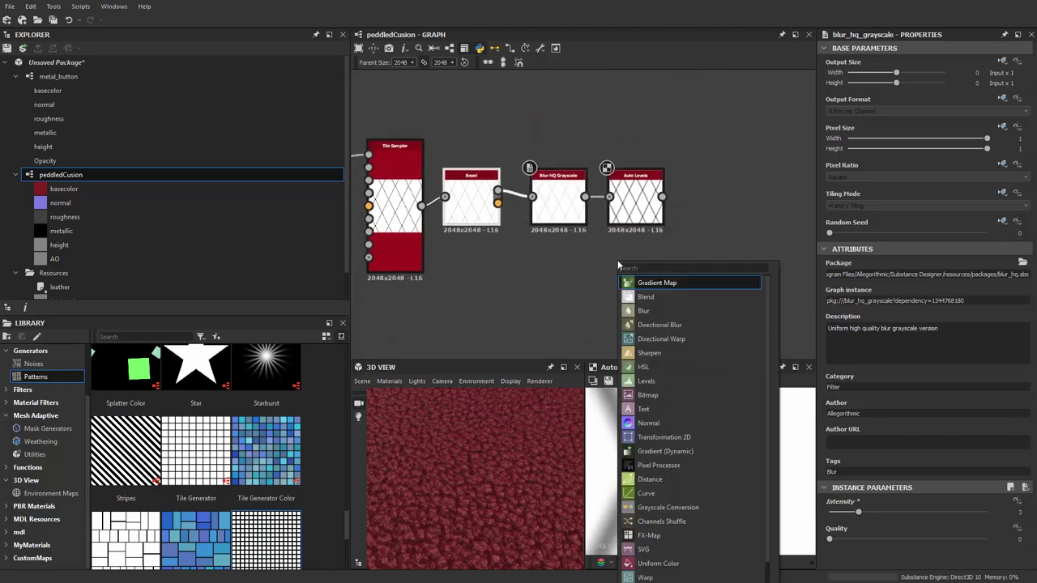
pyautogui.write('uniform')
pyautogui.press('Return')
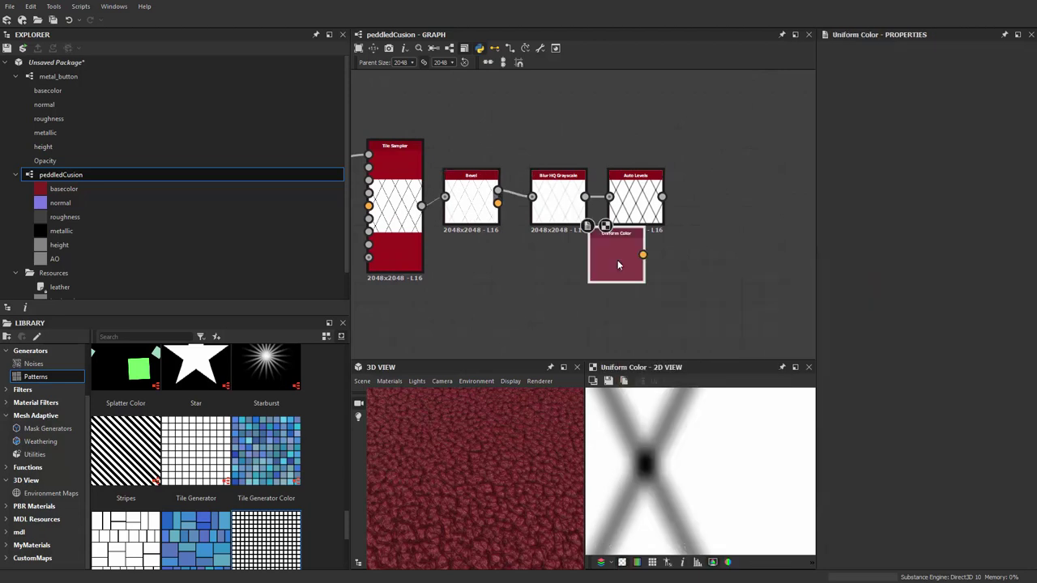
pyautogui.moveTo(618, 260); pyautogui.dragTo(637, 289)
pyautogui.click(978, 274)
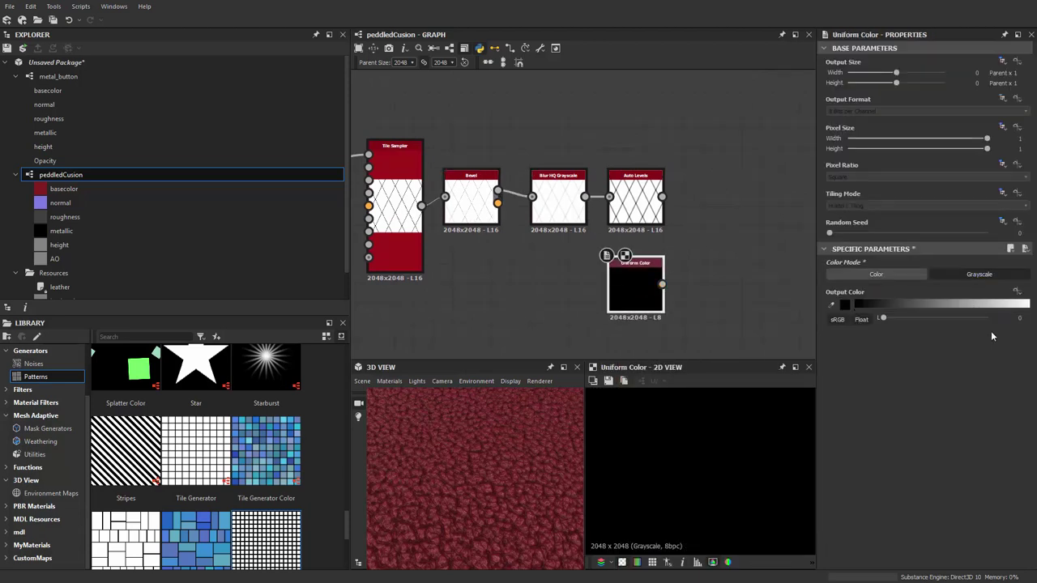
pyautogui.write('.5')
pyautogui.press('Return')
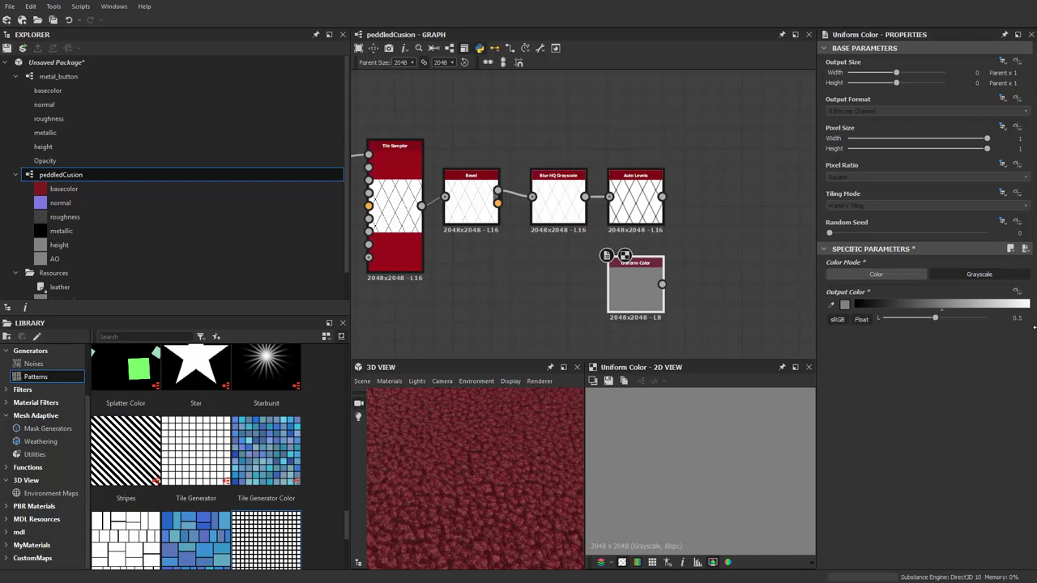
# Add a Blend node with Auto Levels as foreground and the 0.5 grey as background
pyautogui.scroll(3, 741, 262)
pyautogui.press('space')
pyautogui.write('blend')
pyautogui.press('Return')
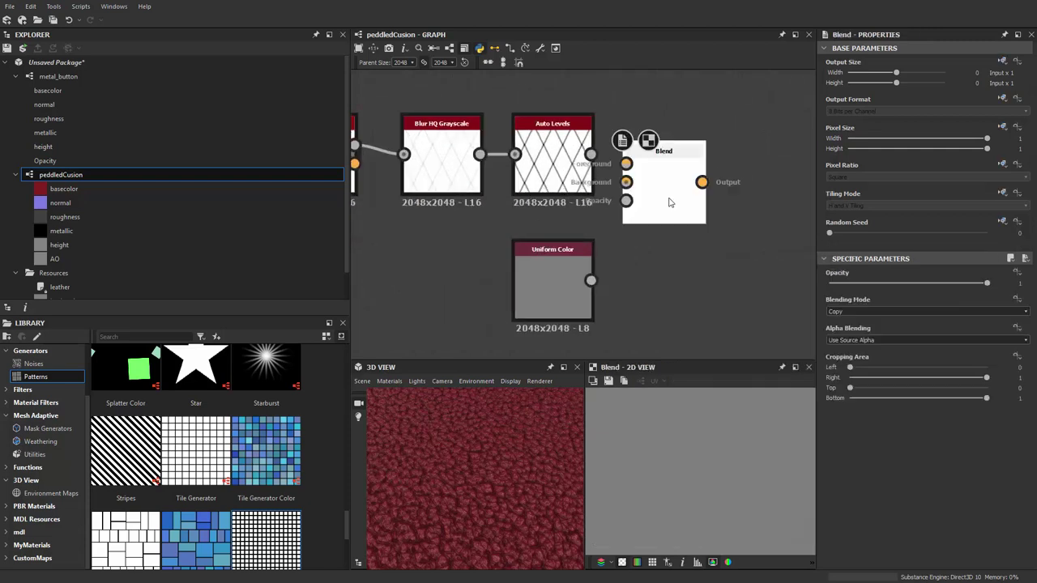
pyautogui.moveTo(571, 147); pyautogui.dragTo(571, 295)
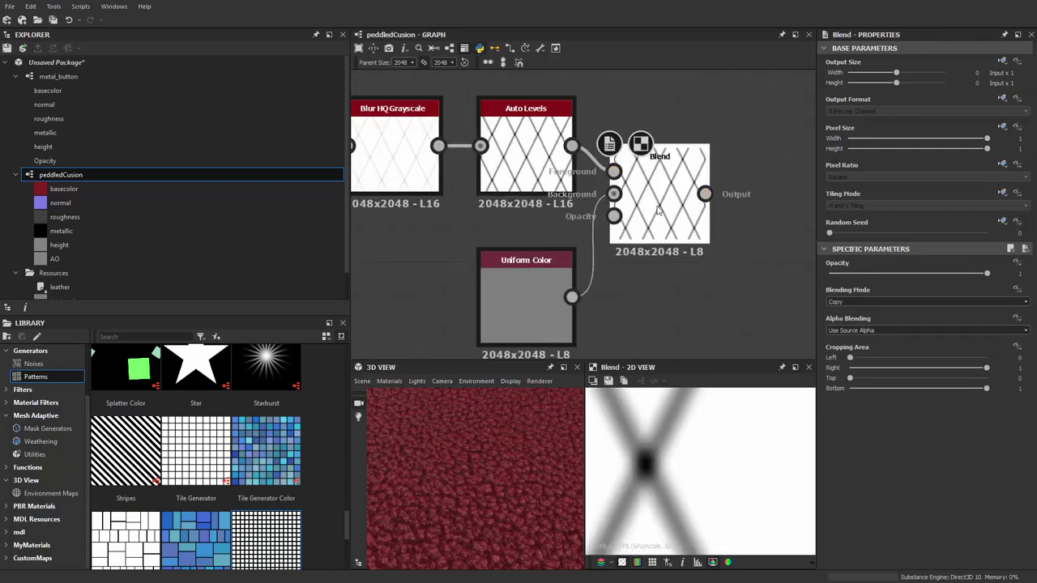
pyautogui.moveTo(658, 211); pyautogui.dragTo(672, 196)
pyautogui.click(874, 302)
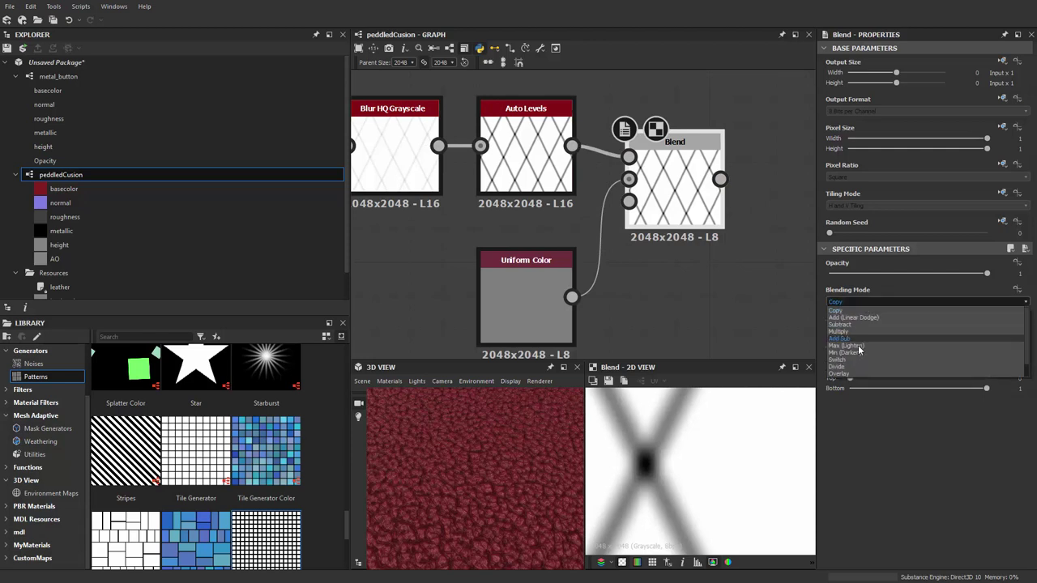
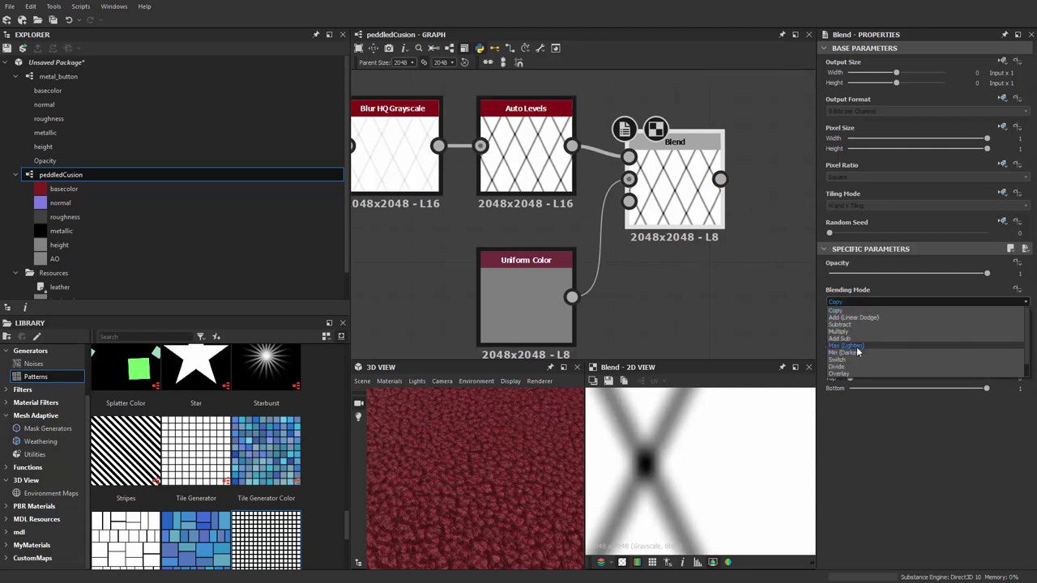
# Set the diamond Blend's Blending Mode to Max (Lighten)
pyautogui.click(856, 345)
pyautogui.scroll(-4, 649, 473)
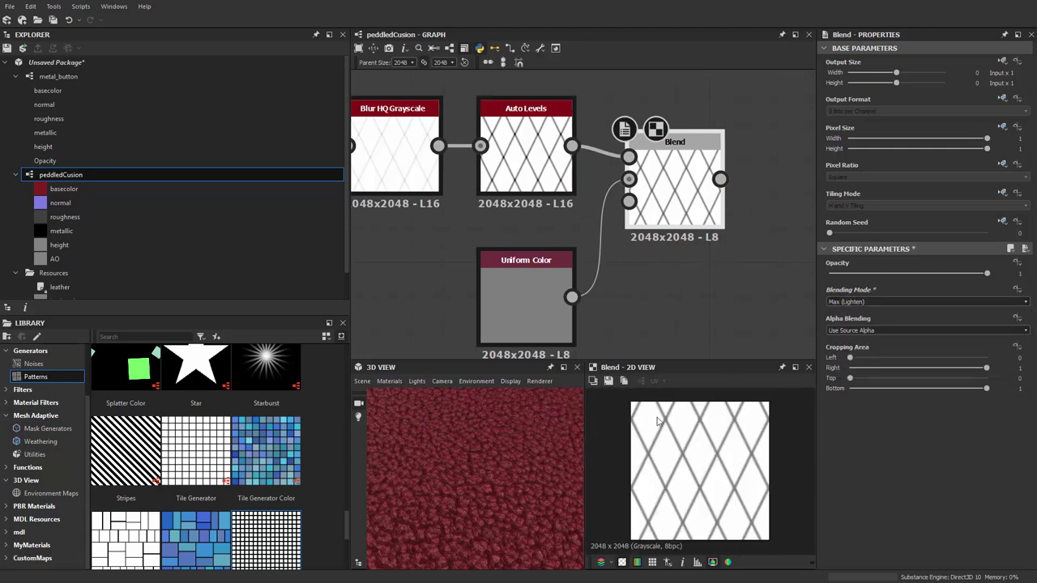
pyautogui.scroll(1, 648, 203)
pyautogui.scroll(-2, 656, 203)
pyautogui.scroll(1, 669, 201)
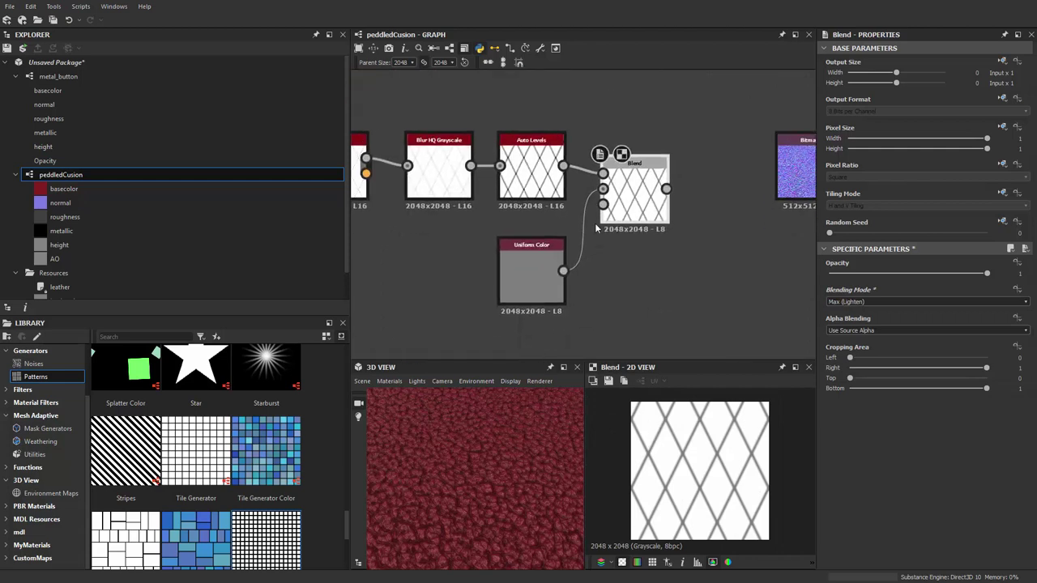
# Arrange Bitmap, Normal To Height HQ and Transformation 2D in a tidy row above the Blend
pyautogui.moveTo(669, 202); pyautogui.dragTo(459, 207, button='middle')
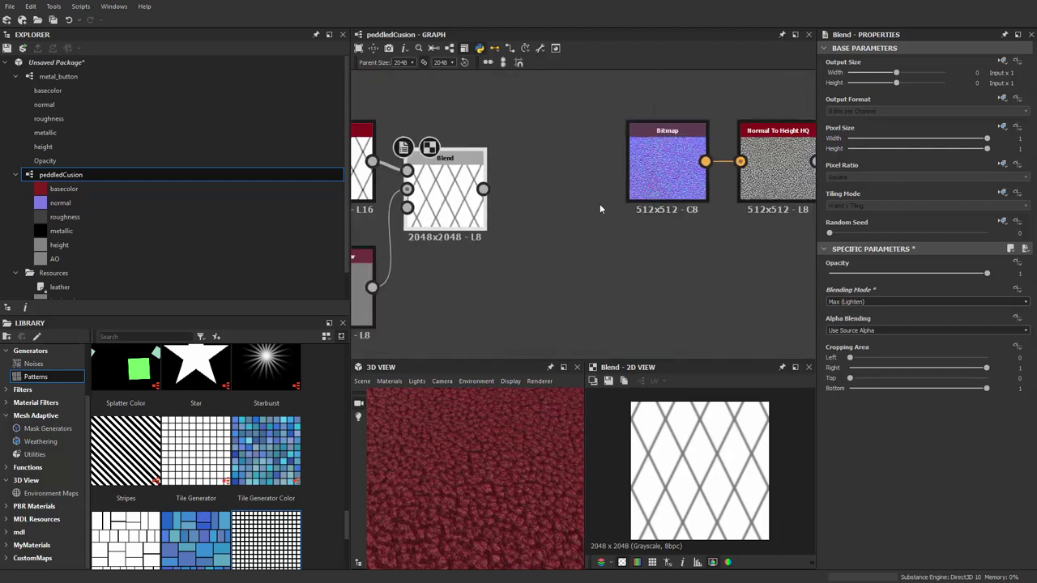
pyautogui.scroll(-2, 609, 151)
pyautogui.moveTo(703, 185); pyautogui.dragTo(533, 104)
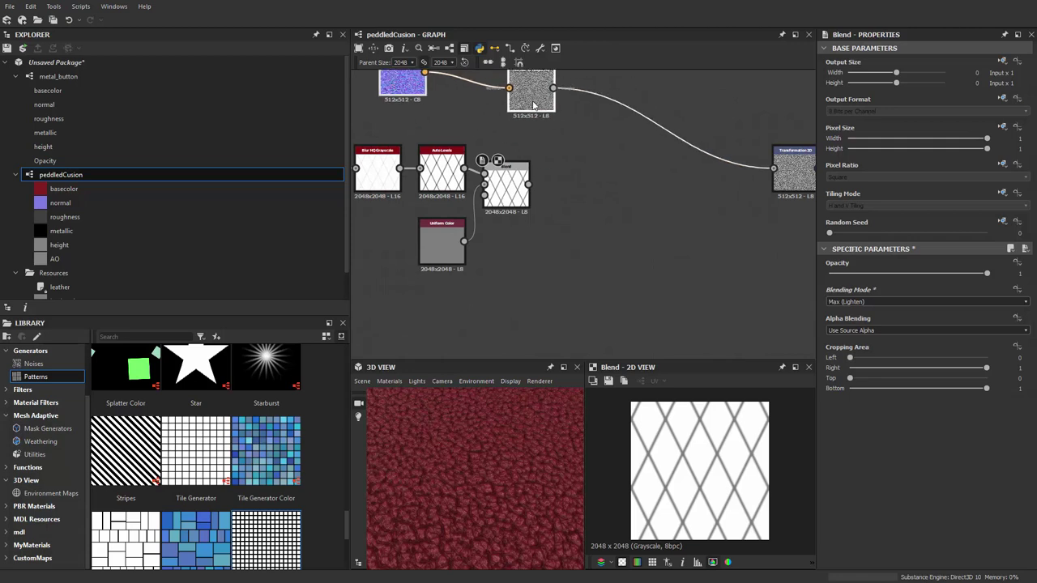
pyautogui.moveTo(533, 104); pyautogui.dragTo(461, 137, button='middle')
pyautogui.moveTo(749, 204); pyautogui.dragTo(589, 128)
pyautogui.moveTo(713, 202); pyautogui.dragTo(512, 123)
pyautogui.moveTo(512, 123); pyautogui.dragTo(623, 134, button='middle')
pyautogui.moveTo(451, 119); pyautogui.dragTo(476, 136)
# Slide the lower node group to the right
pyautogui.moveTo(475, 136); pyautogui.dragTo(613, 102, button='middle')
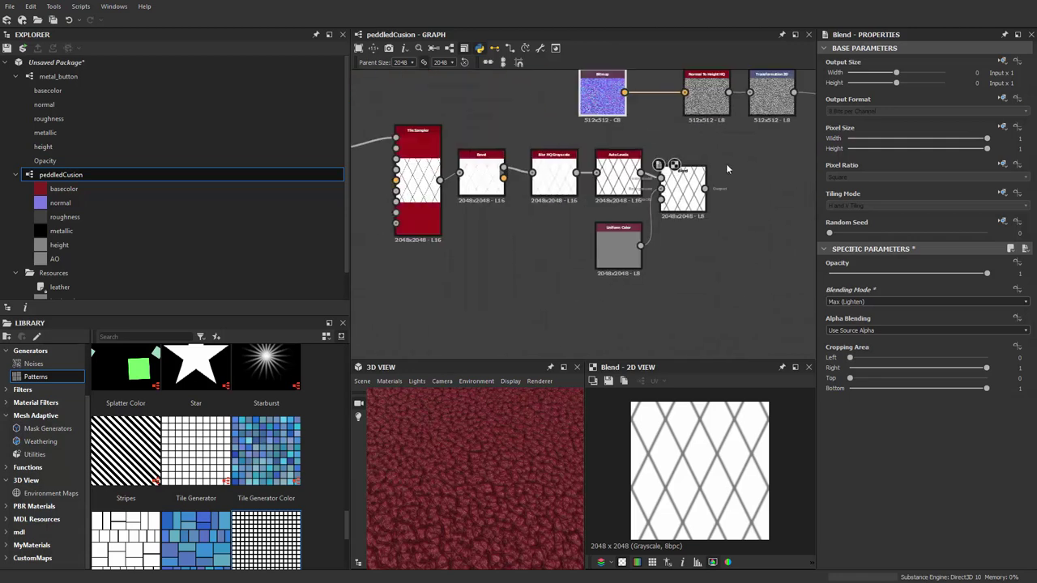
pyautogui.scroll(-2, 477, 282)
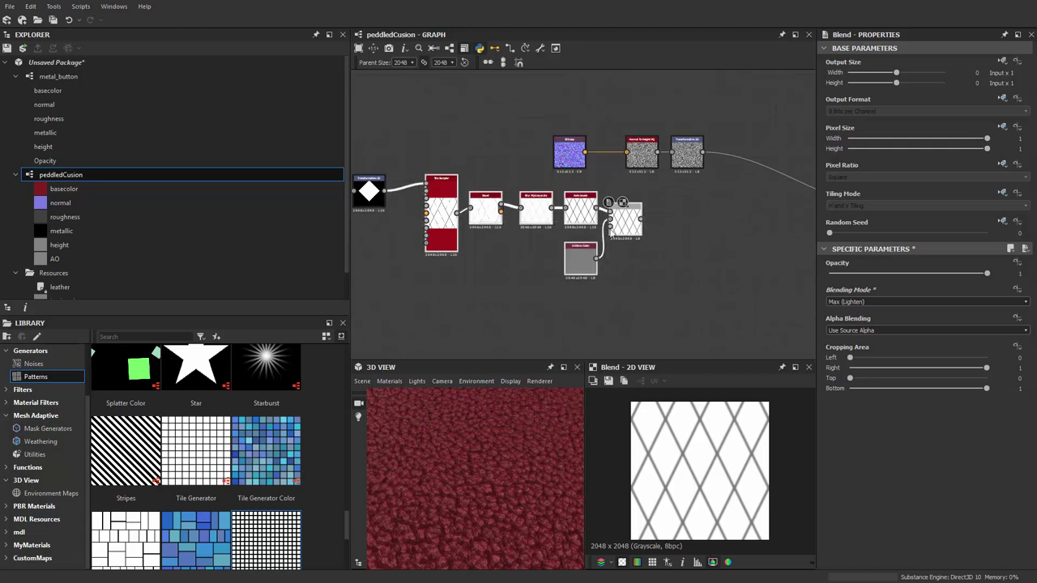
pyautogui.moveTo(607, 313); pyautogui.dragTo(361, 194)
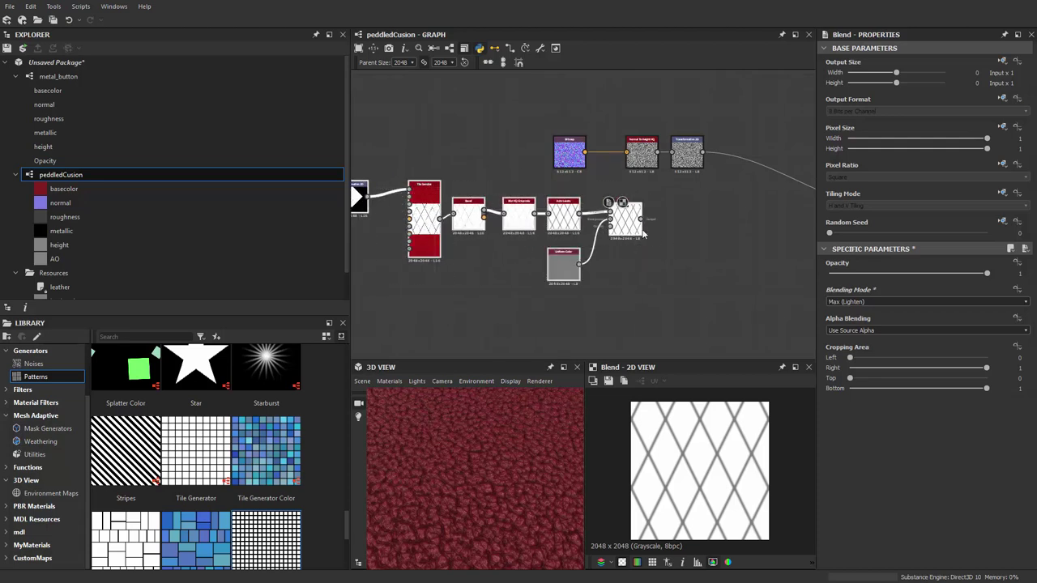
pyautogui.moveTo(644, 232); pyautogui.dragTo(698, 229)
pyautogui.scroll(3, 679, 209)
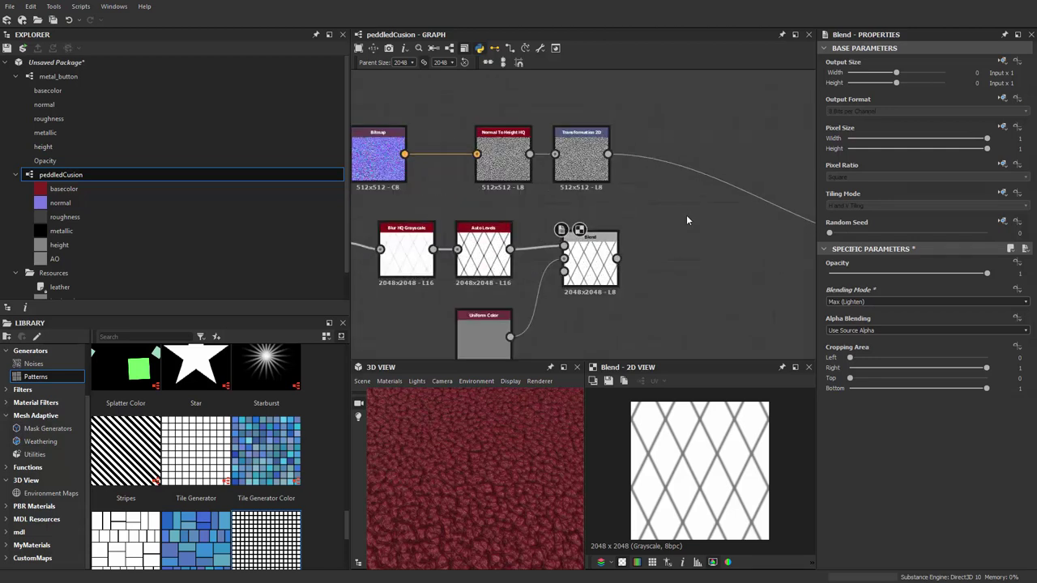
# Add a new Blend node fed by Transformation 2D and the first Blend
pyautogui.press('space')
pyautogui.click(671, 219)
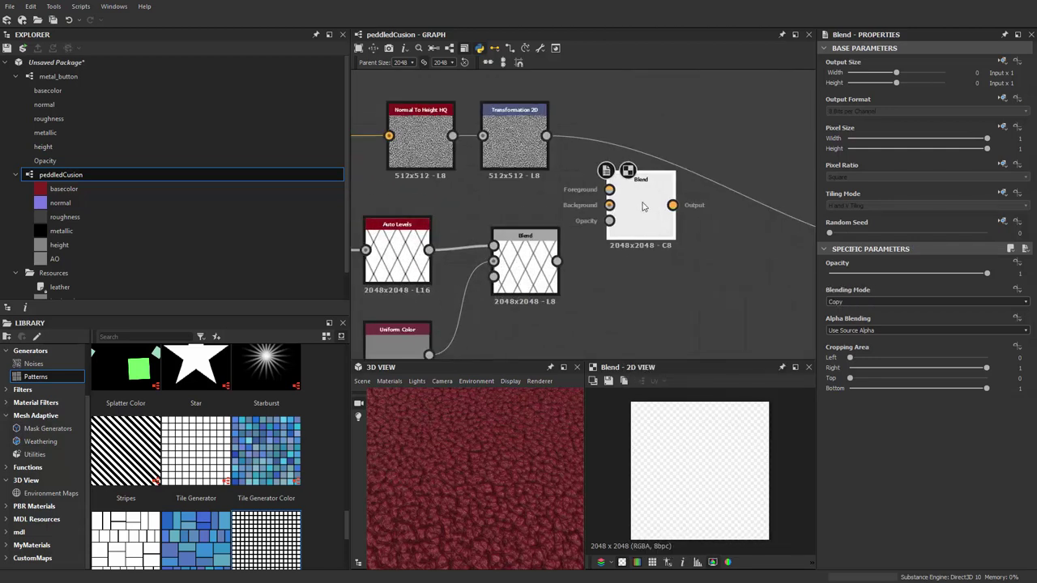
pyautogui.scroll(-3, 526, 194)
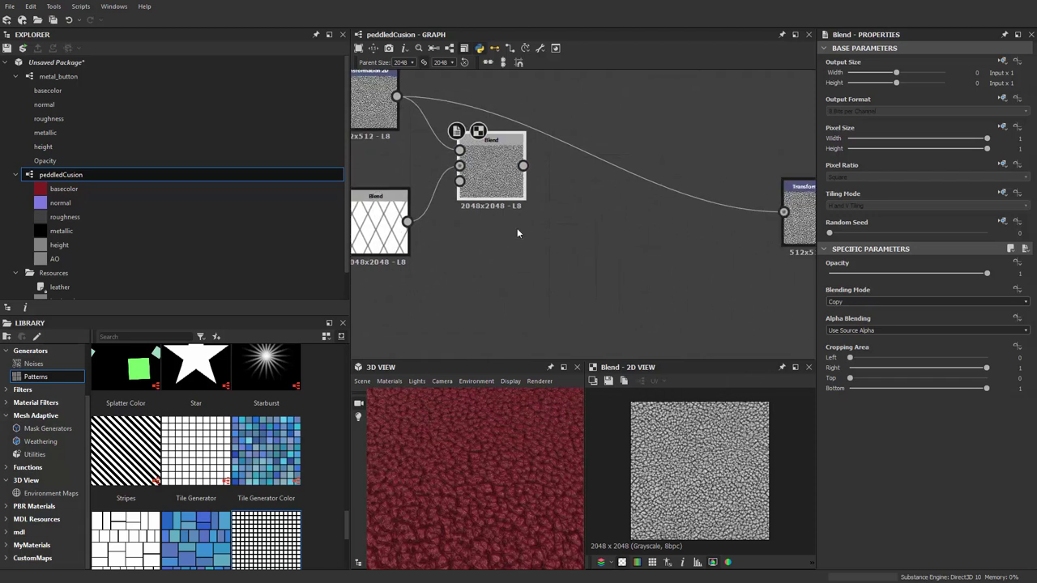
pyautogui.moveTo(569, 240); pyautogui.dragTo(680, 231, button='middle')
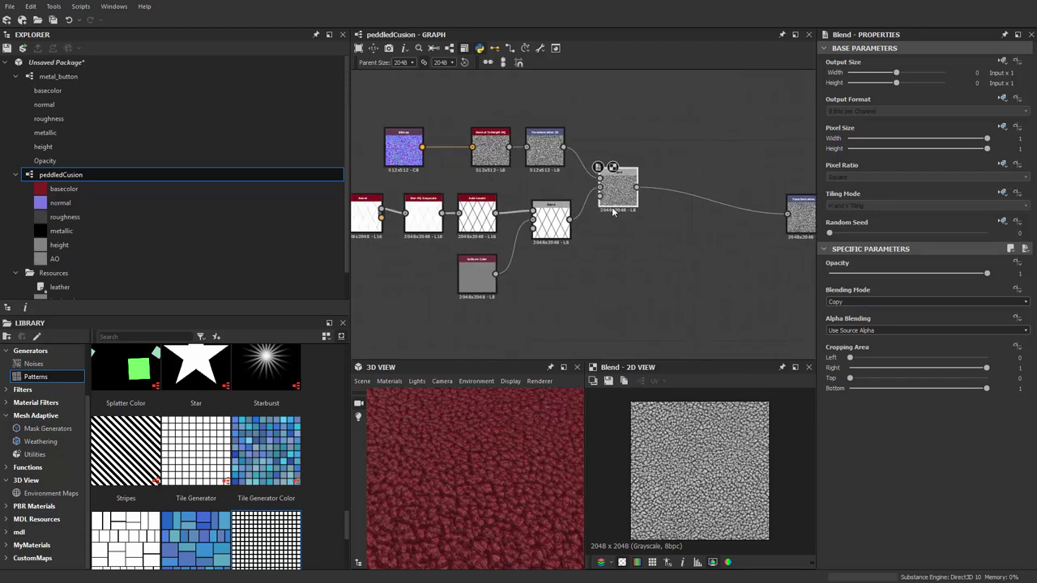
pyautogui.scroll(2, 810, 277)
# Set the new Blend to Multiply with low opacity for subtle grain
pyautogui.click(844, 303)
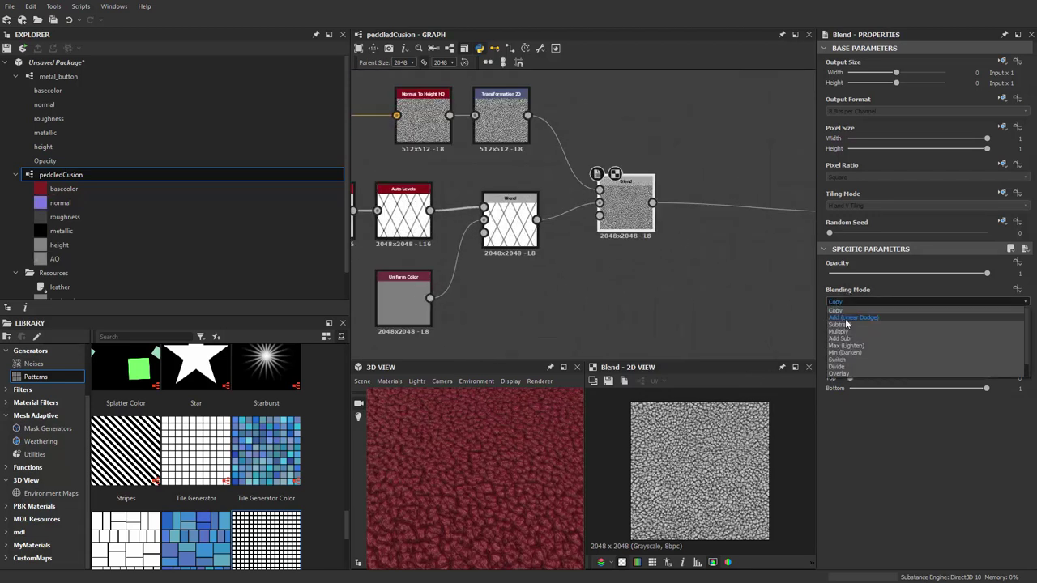
pyautogui.click(839, 332)
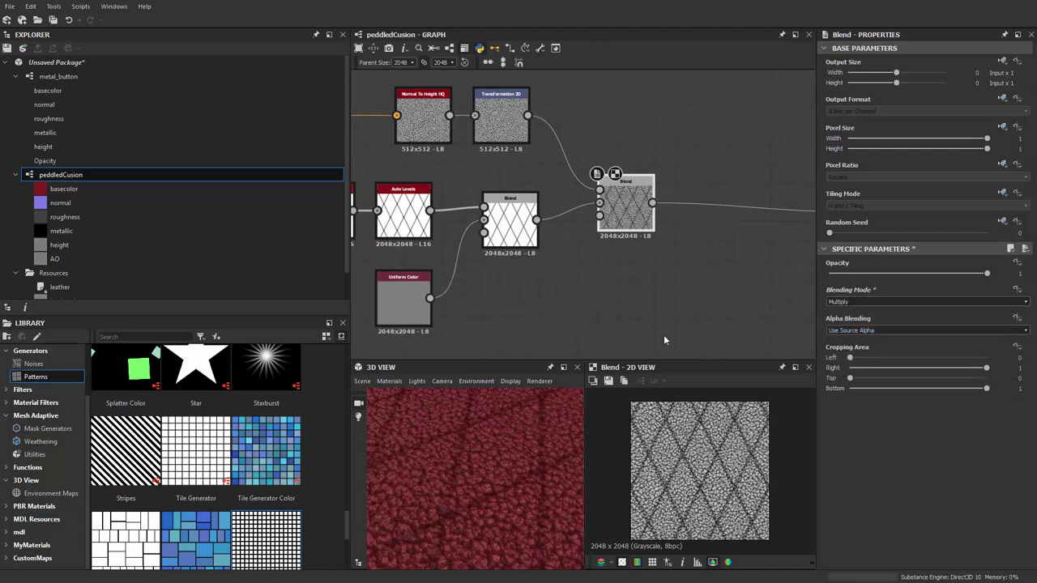
pyautogui.moveTo(453, 437); pyautogui.dragTo(503, 453)
pyautogui.scroll(2, 681, 232)
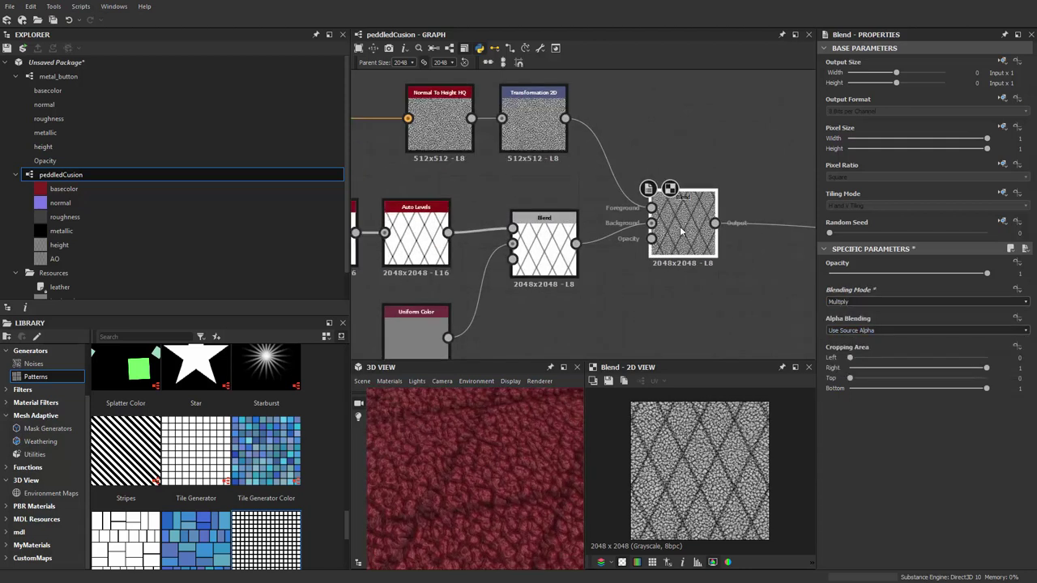
pyautogui.moveTo(891, 273); pyautogui.dragTo(831, 295)
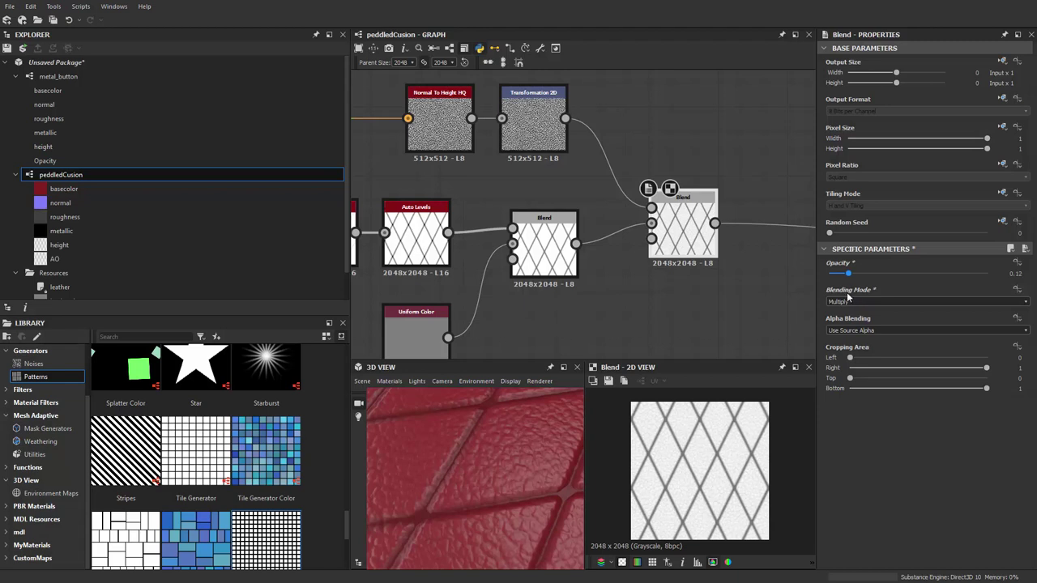
pyautogui.scroll(2, 566, 167)
pyautogui.moveTo(447, 417); pyautogui.dragTo(559, 472)
pyautogui.scroll(-4, 610, 337)
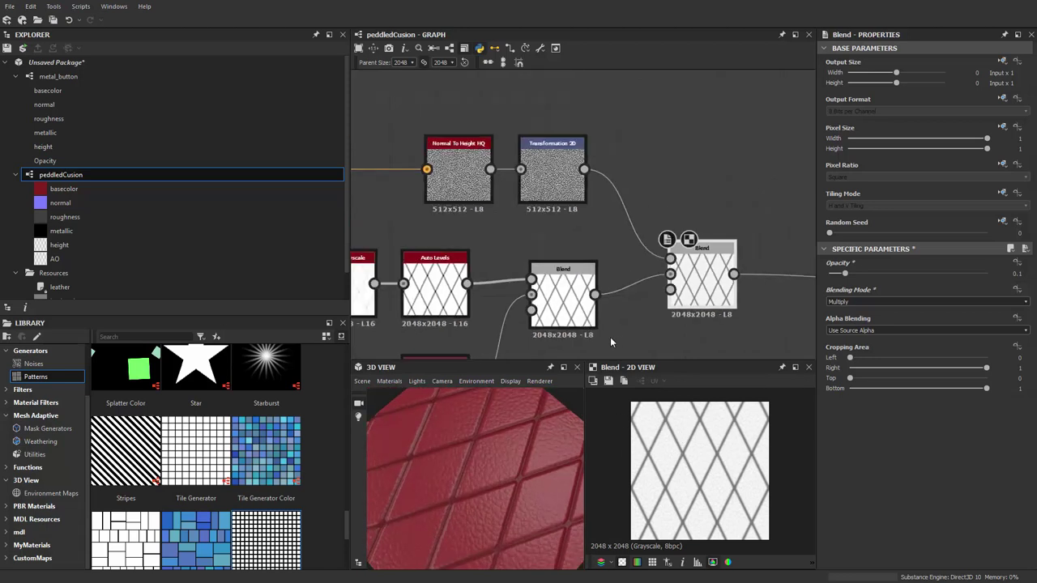
pyautogui.scroll(1, 629, 269)
pyautogui.scroll(1, 615, 275)
# Tuck Uniform Color beneath the diamond Blend and realign Auto Levels and the first Blend
pyautogui.moveTo(558, 285); pyautogui.dragTo(525, 285)
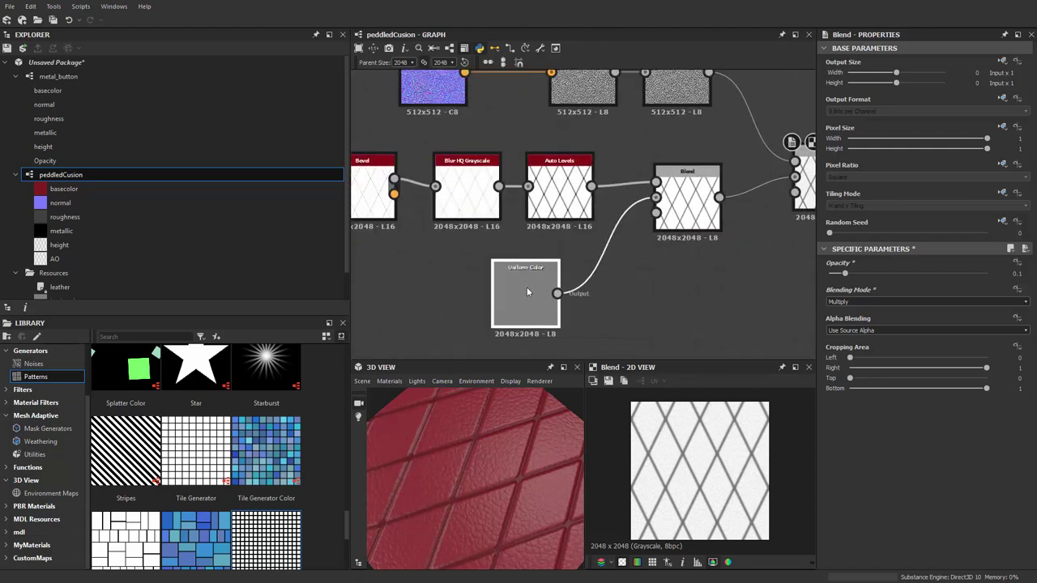
pyautogui.moveTo(563, 190); pyautogui.dragTo(540, 191)
pyautogui.moveTo(687, 219); pyautogui.dragTo(664, 232)
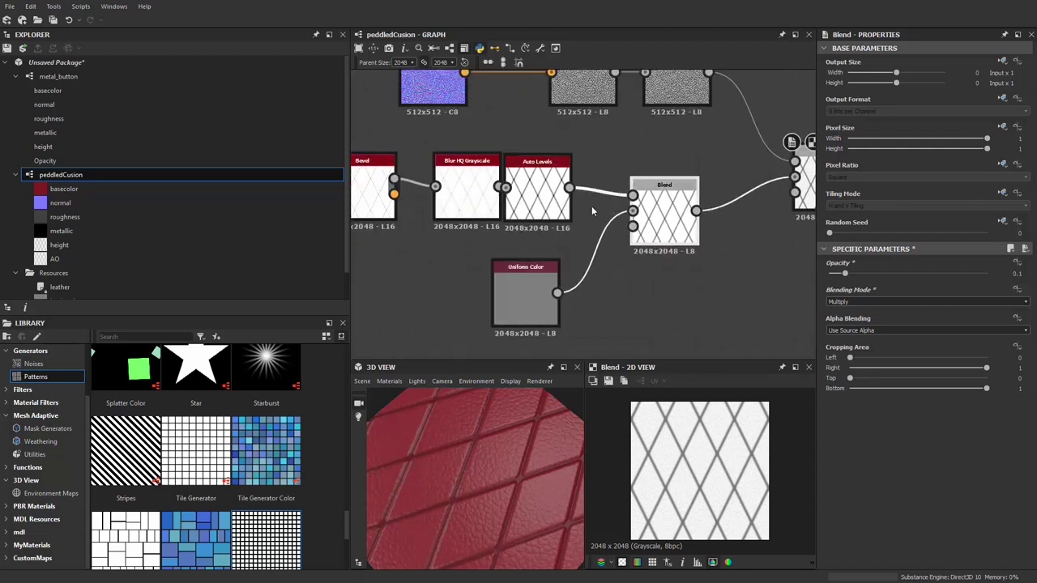
pyautogui.moveTo(551, 199); pyautogui.dragTo(561, 199)
pyautogui.moveTo(536, 295); pyautogui.dragTo(559, 283)
pyautogui.click(554, 209)
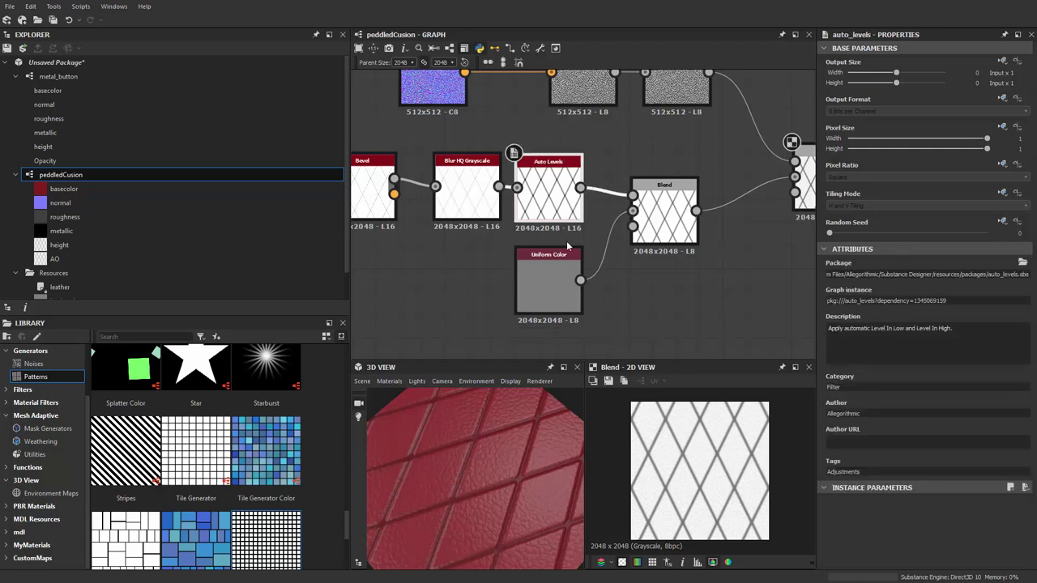
pyautogui.scroll(-4, 579, 192)
pyautogui.moveTo(580, 191); pyautogui.dragTo(666, 165, button='middle')
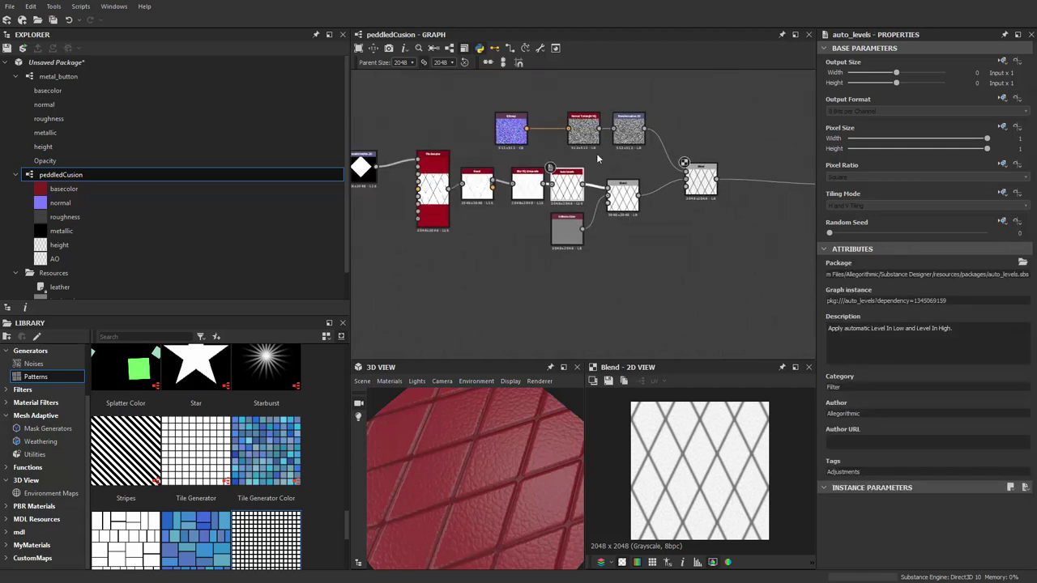
pyautogui.moveTo(412, 283); pyautogui.dragTo(498, 275, button='middle')
pyautogui.moveTo(735, 311); pyautogui.dragTo(495, 195)
pyautogui.moveTo(495, 195); pyautogui.dragTo(523, 223, button='middle')
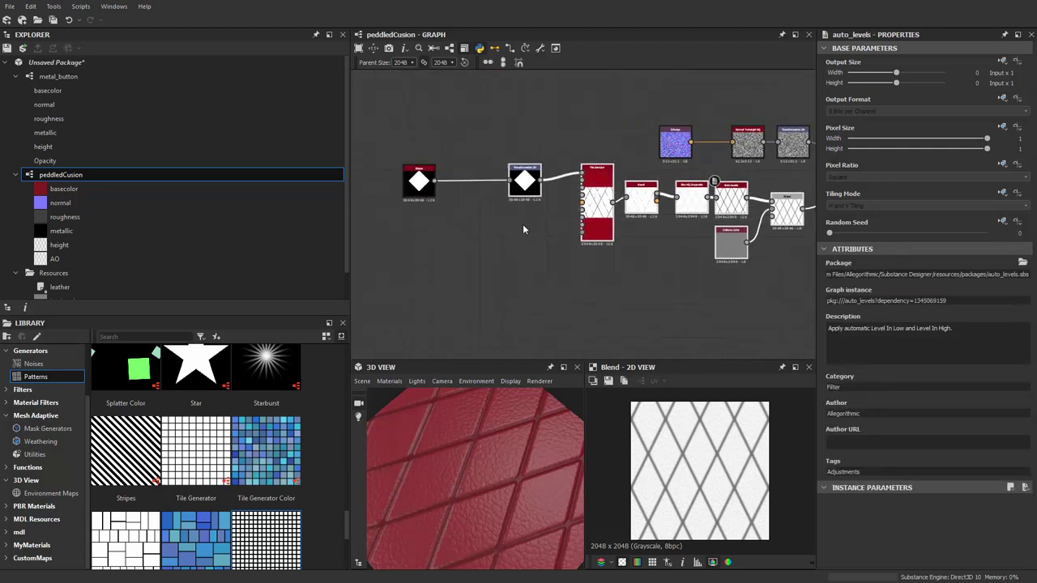
pyautogui.scroll(-2, 414, 215)
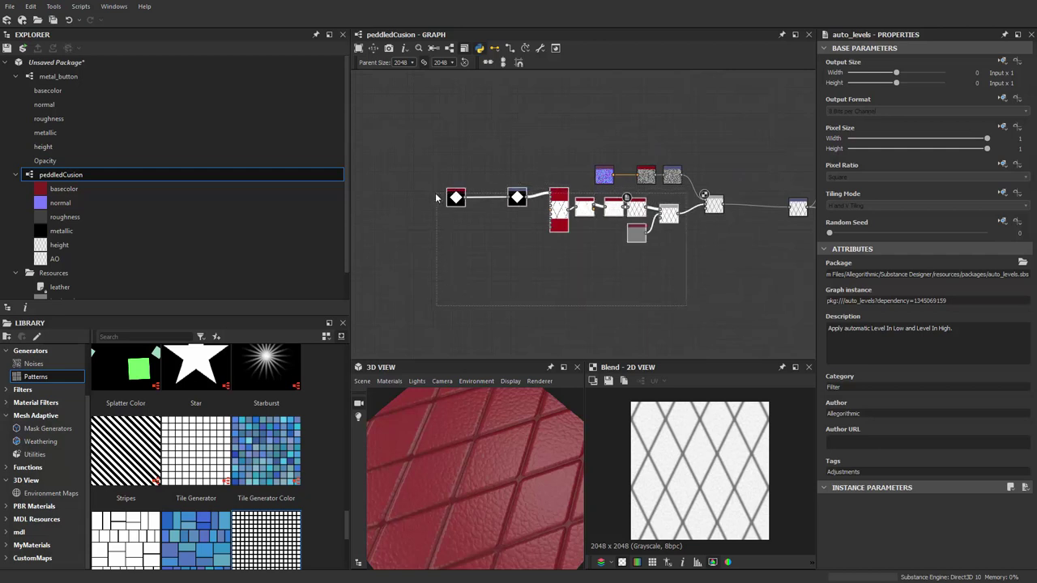
pyautogui.scroll(5, 580, 230)
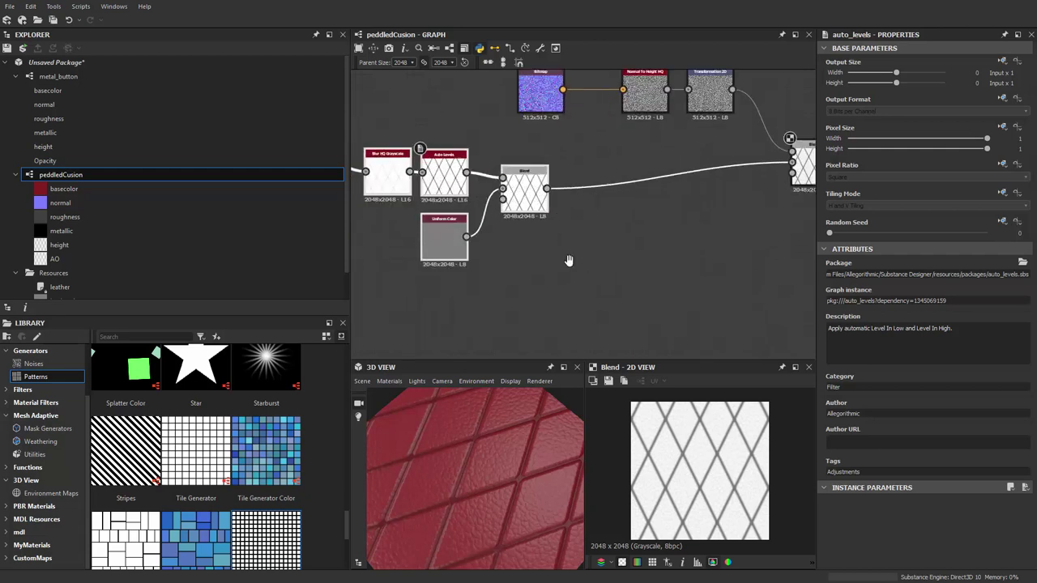
# Insert a 3D Perlin Noise node and a Perlin Noise node from the node search
pyautogui.moveTo(573, 257); pyautogui.dragTo(547, 277, button='middle')
pyautogui.press('space')
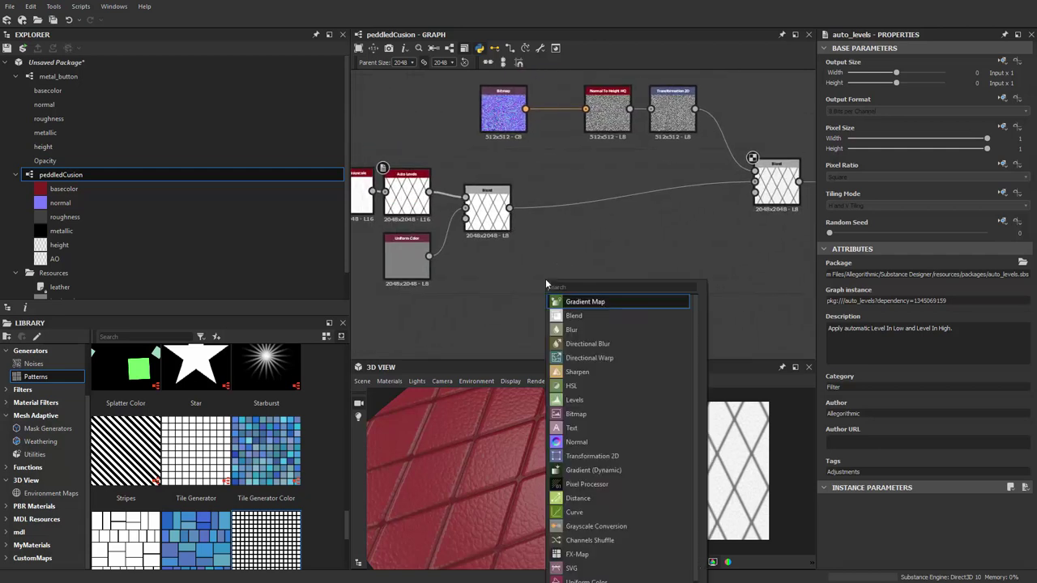
pyautogui.write('per')
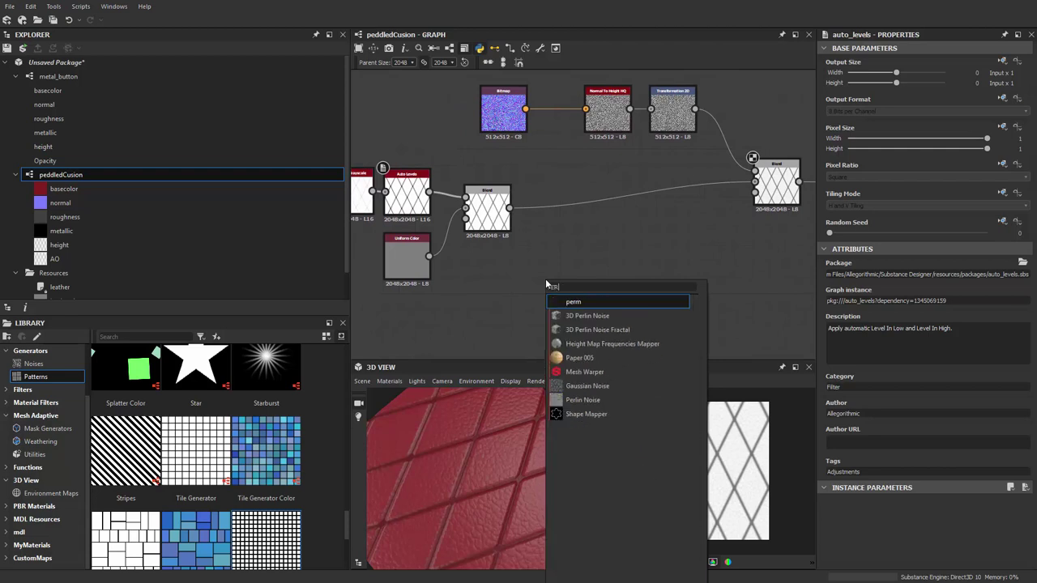
pyautogui.press('Down')
pyautogui.press('Return')
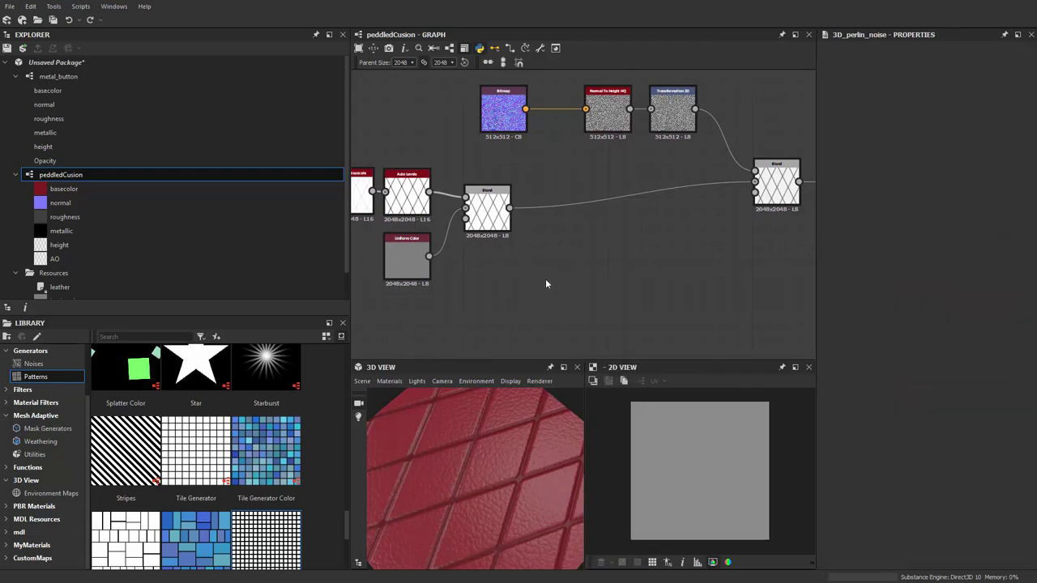
pyautogui.press('space')
pyautogui.write('perm')
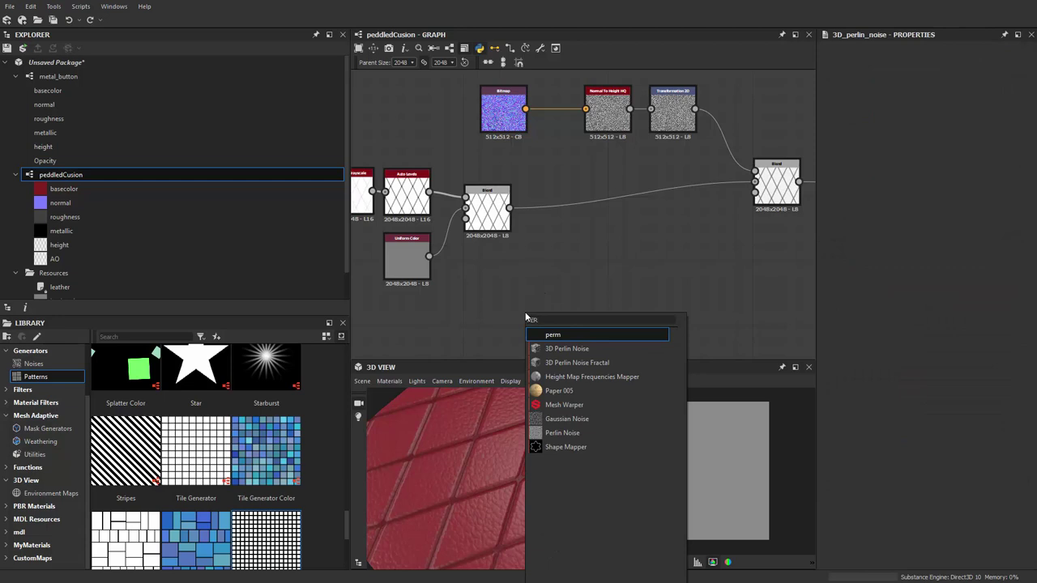
pyautogui.write('l')
pyautogui.press('Down')
pyautogui.press('Down')
pyautogui.press('Down')
pyautogui.press('Return')
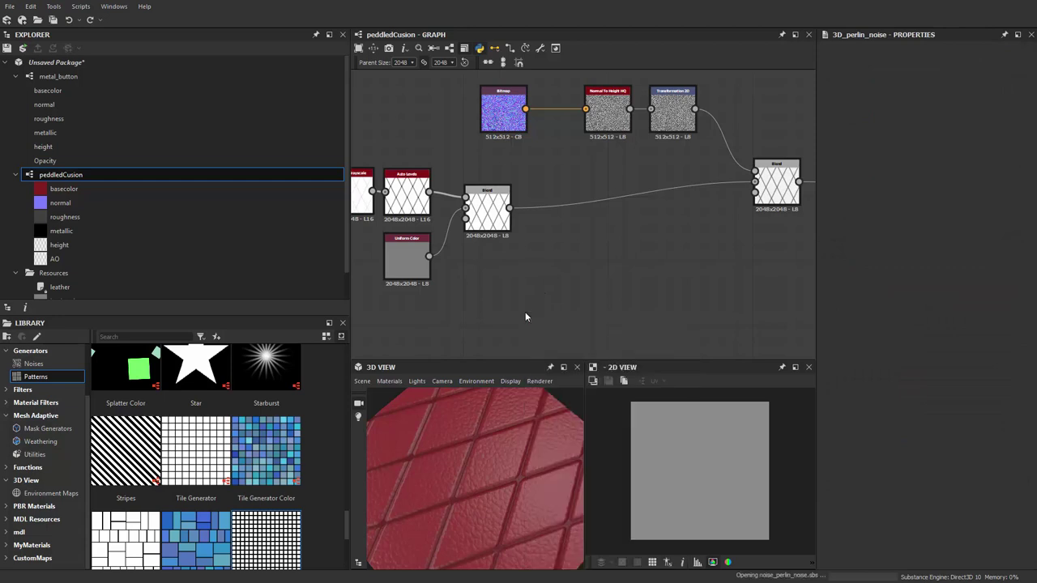
# Set the Perlin Noise scale to 5
pyautogui.scroll(1, 531, 339)
pyautogui.moveTo(886, 510); pyautogui.dragTo(885, 511)
pyautogui.write('1')
pyautogui.press('Return')
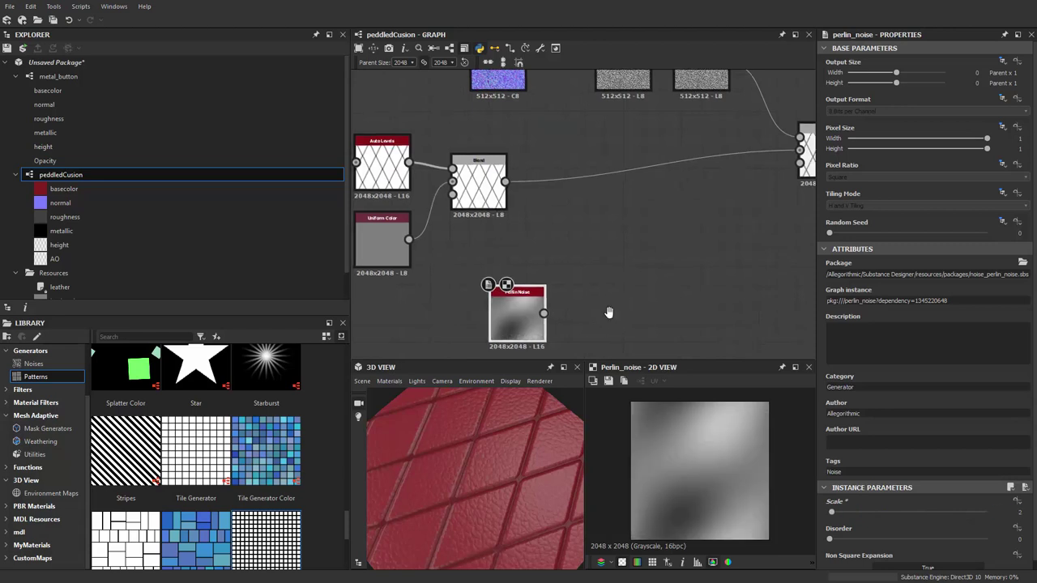
pyautogui.moveTo(611, 313); pyautogui.dragTo(619, 295, button='middle')
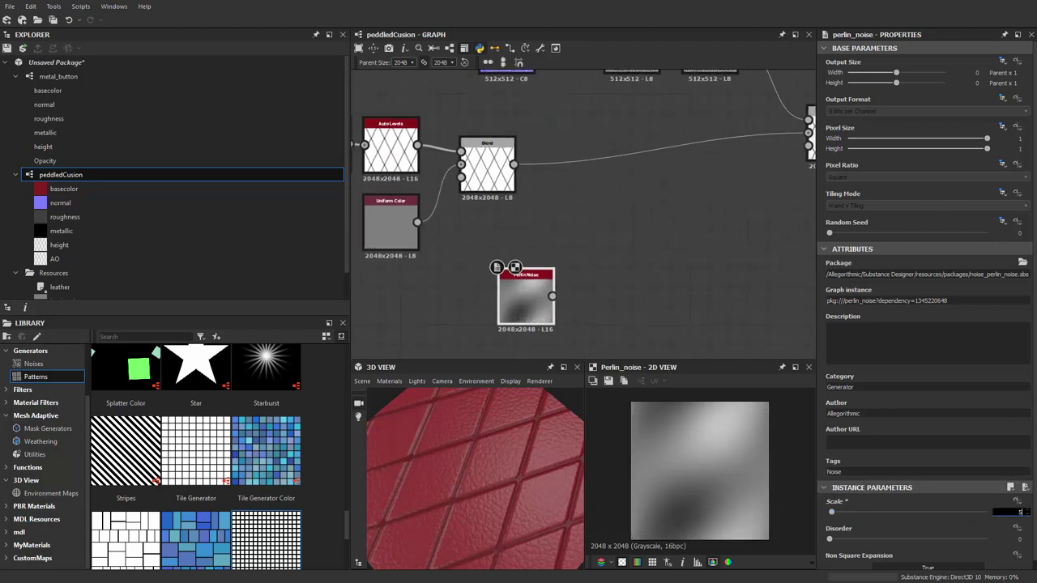
pyautogui.press('Return')
# Move Perlin Noise left and paste a new Blend node beside it
pyautogui.moveTo(501, 309); pyautogui.dragTo(464, 308)
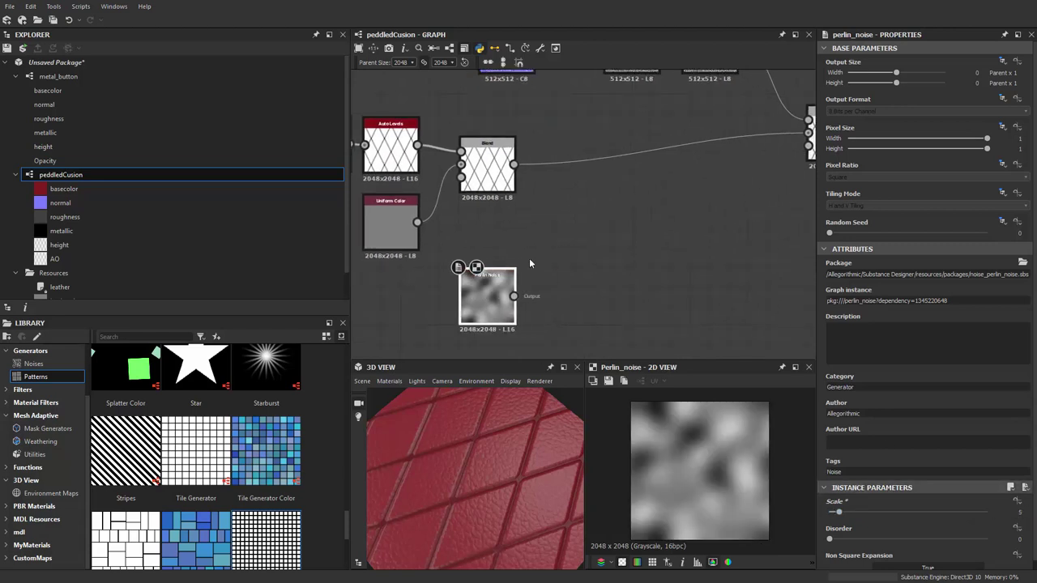
pyautogui.rightClick(566, 235)
pyautogui.press('Escape')
pyautogui.hotkey('ctrl', 'v')
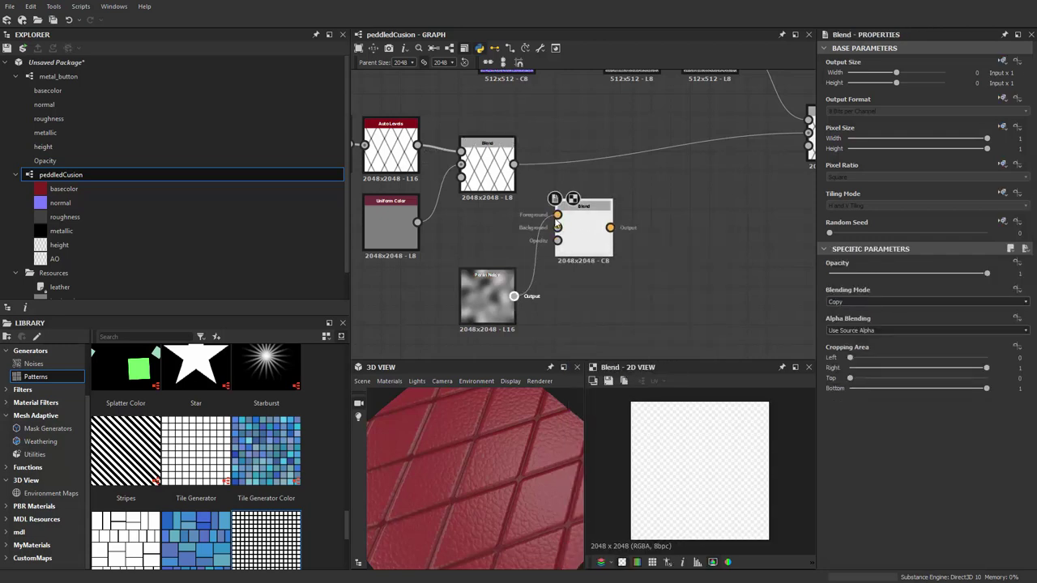
# Feed Perlin Noise into the new Blend and the new Blend into the next Blend's Background
pyautogui.moveTo(555, 219); pyautogui.dragTo(557, 227)
pyautogui.moveTo(581, 188); pyautogui.dragTo(511, 213, button='middle')
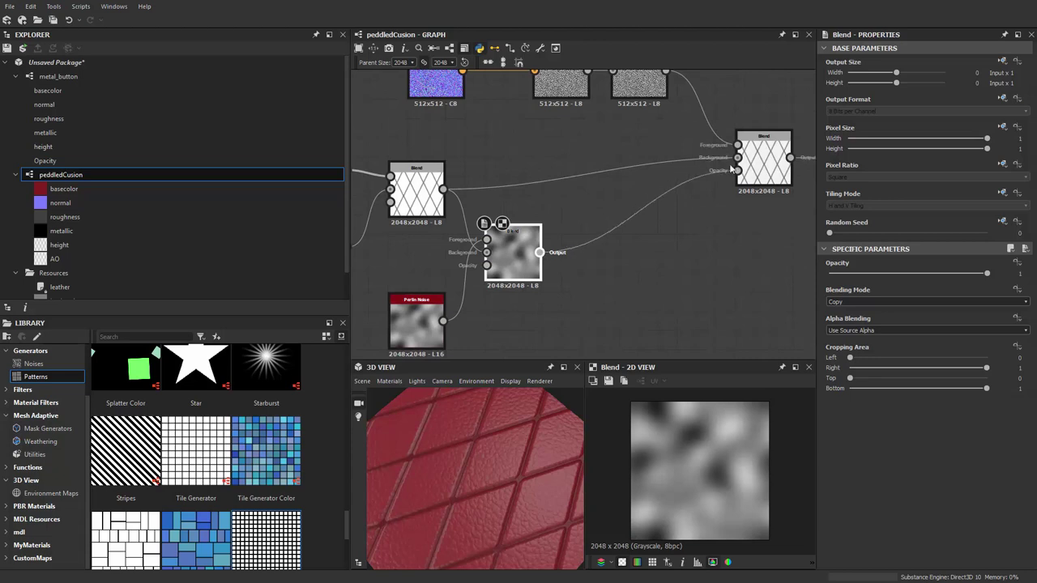
pyautogui.moveTo(735, 160); pyautogui.dragTo(737, 158)
pyautogui.moveTo(539, 265); pyautogui.dragTo(768, 269, button='middle')
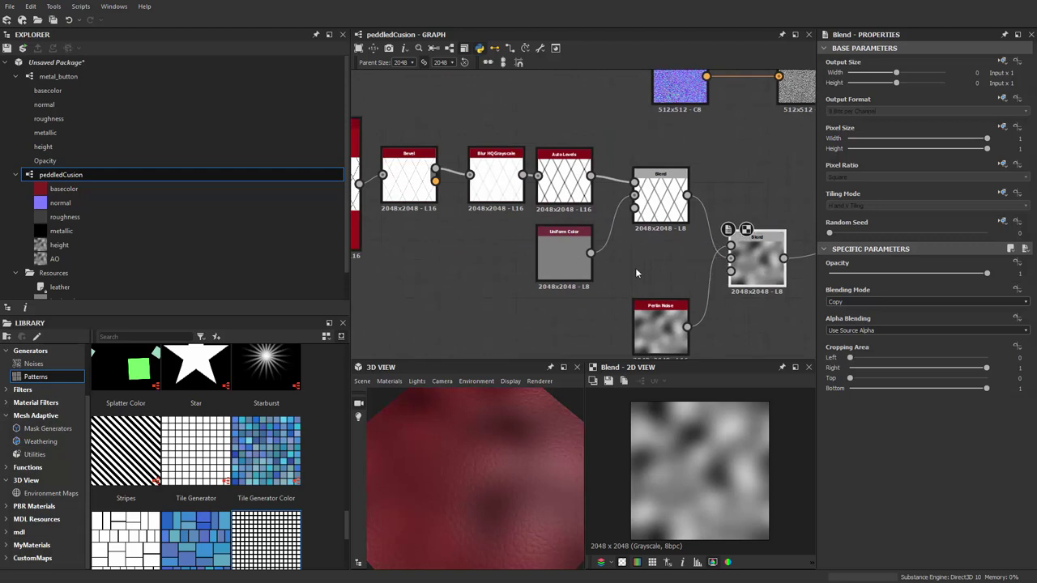
# Reconnect Auto Levels and Uniform Color into the diamond Blend
pyautogui.scroll(2, 616, 247)
pyautogui.moveTo(603, 173); pyautogui.dragTo(631, 177)
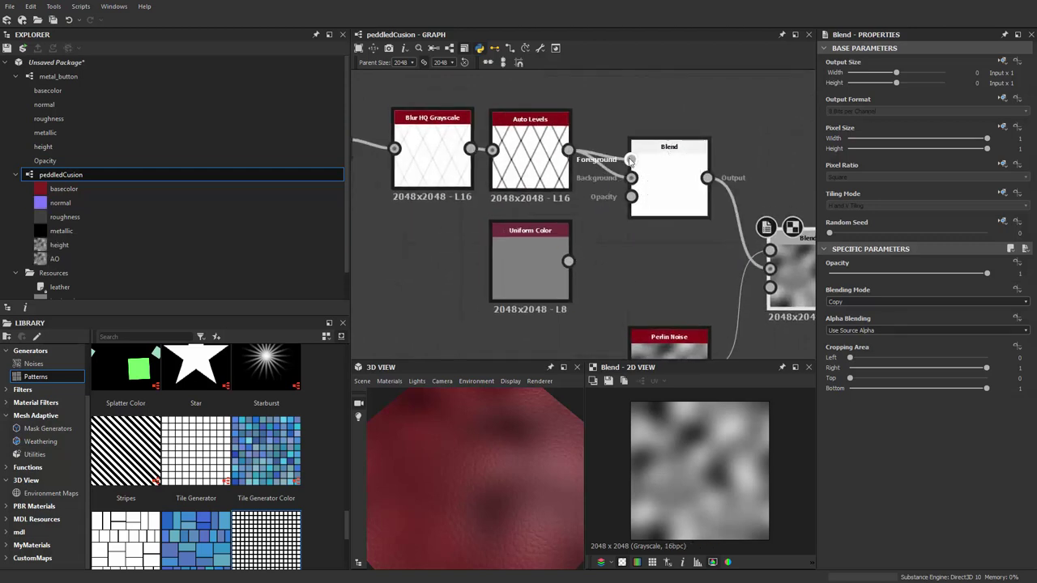
pyautogui.moveTo(653, 249); pyautogui.dragTo(641, 259, button='middle')
pyautogui.scroll(2, 545, 219)
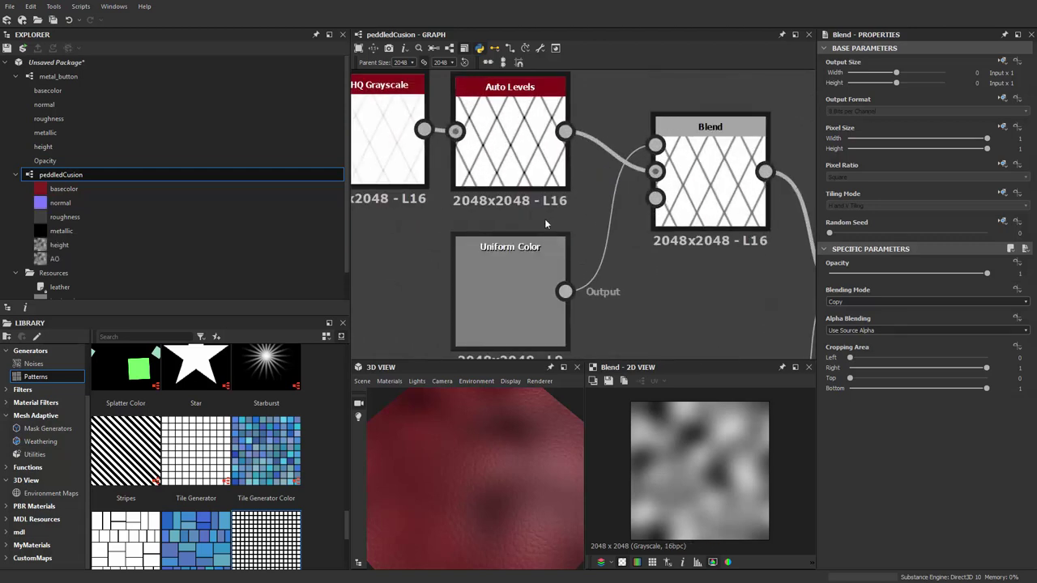
pyautogui.scroll(2, 552, 206)
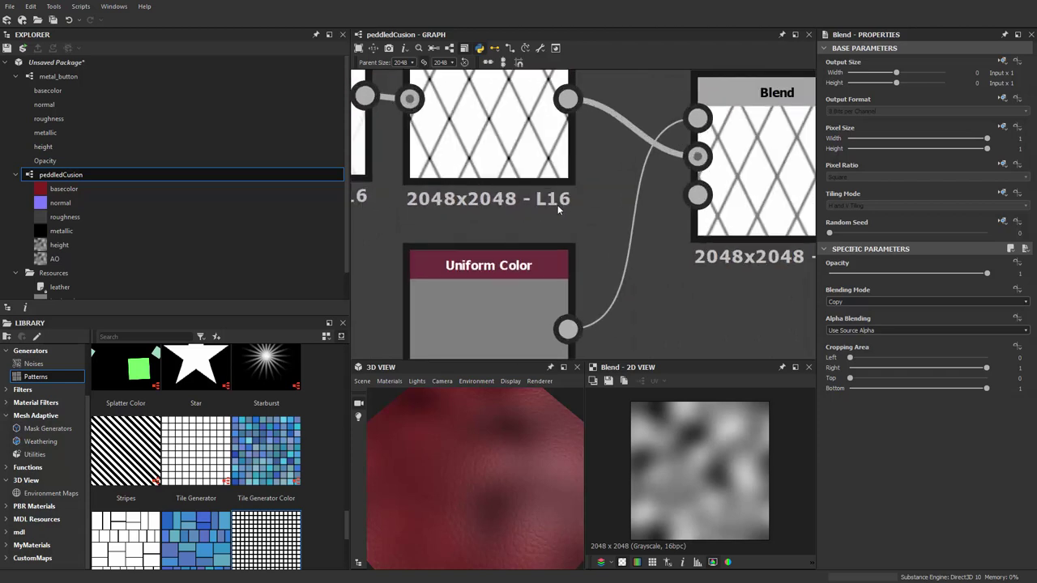
pyautogui.scroll(-2, 557, 209)
pyautogui.scroll(2, 567, 227)
pyautogui.scroll(-3, 570, 244)
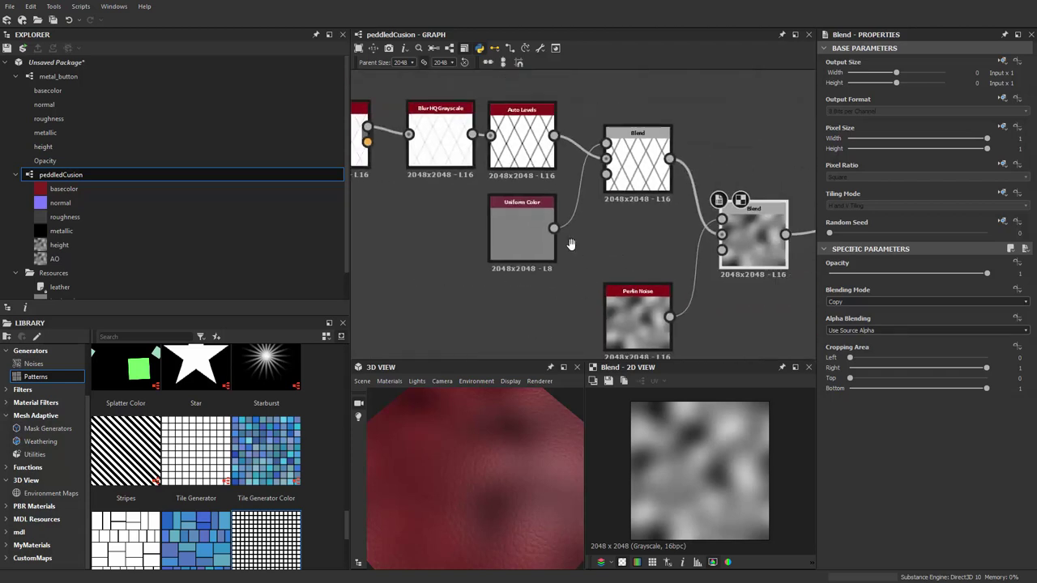
pyautogui.scroll(2, 564, 231)
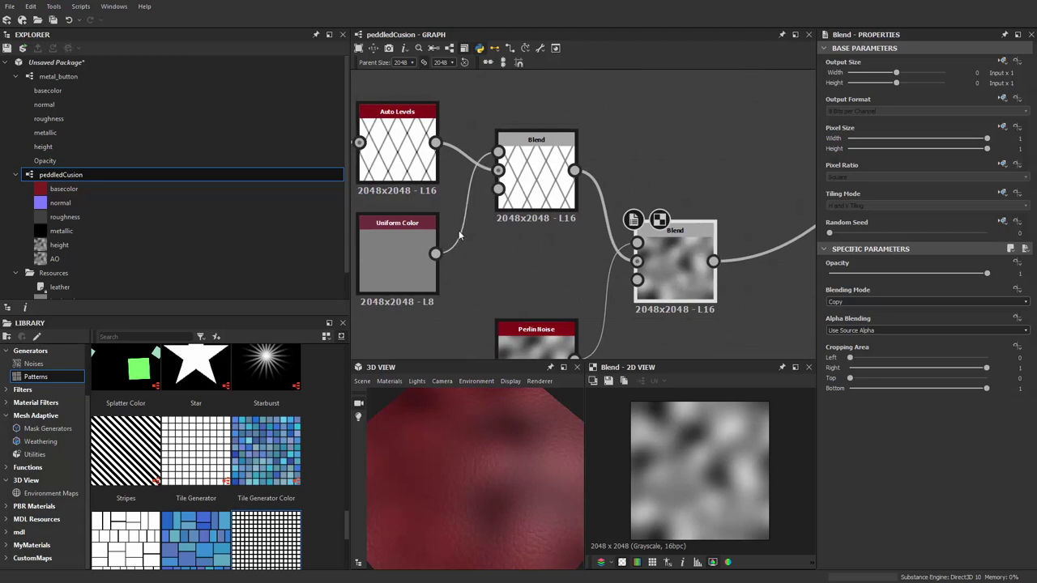
pyautogui.moveTo(514, 174); pyautogui.dragTo(499, 152)
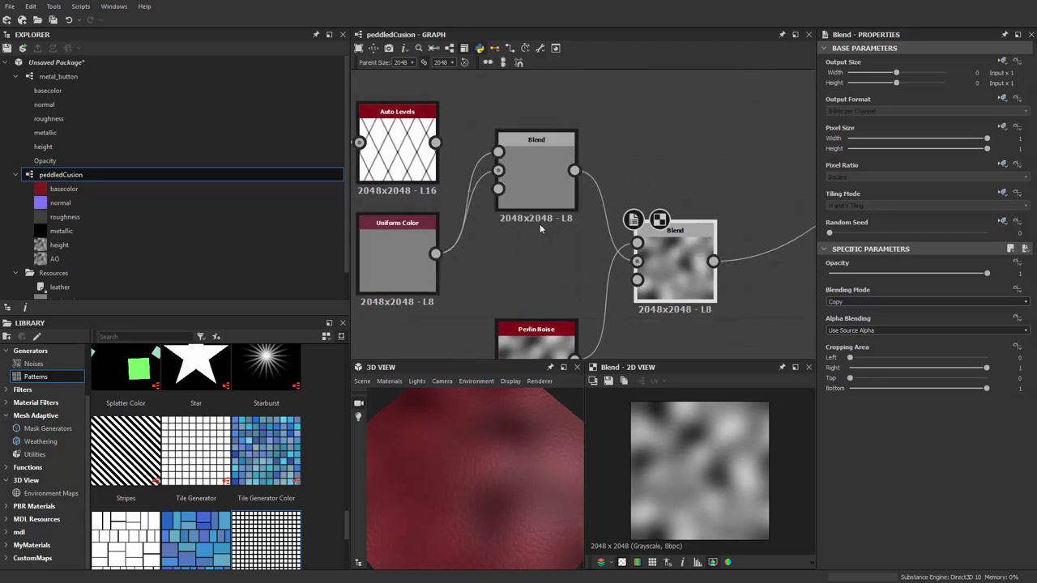
pyautogui.moveTo(435, 142); pyautogui.dragTo(498, 151)
# Set the Transformation 2D Output Format to 16 bits per channel
pyautogui.scroll(-2, 587, 168)
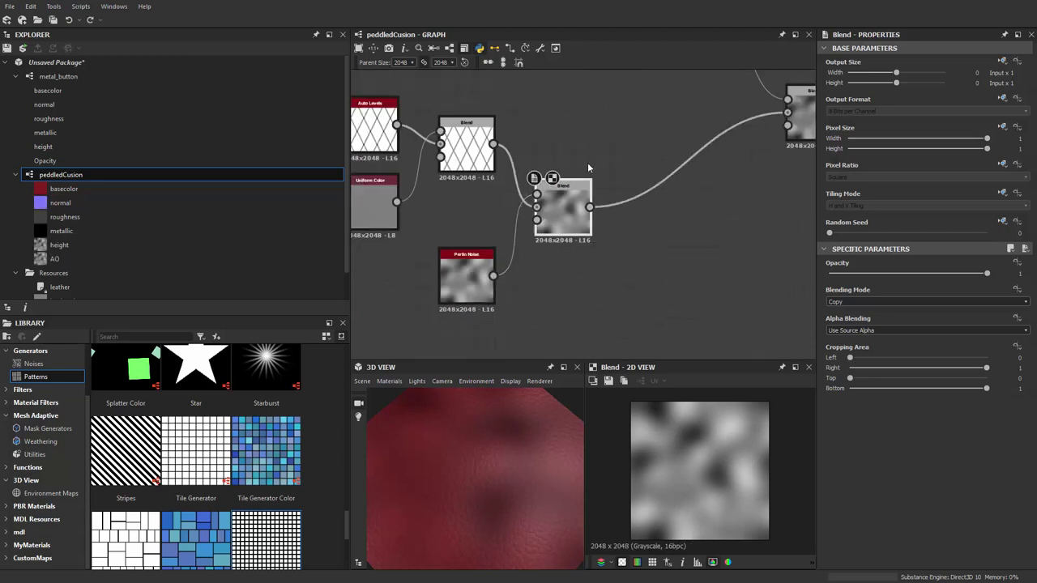
pyautogui.moveTo(587, 168); pyautogui.dragTo(570, 243, button='middle')
pyautogui.click(619, 180)
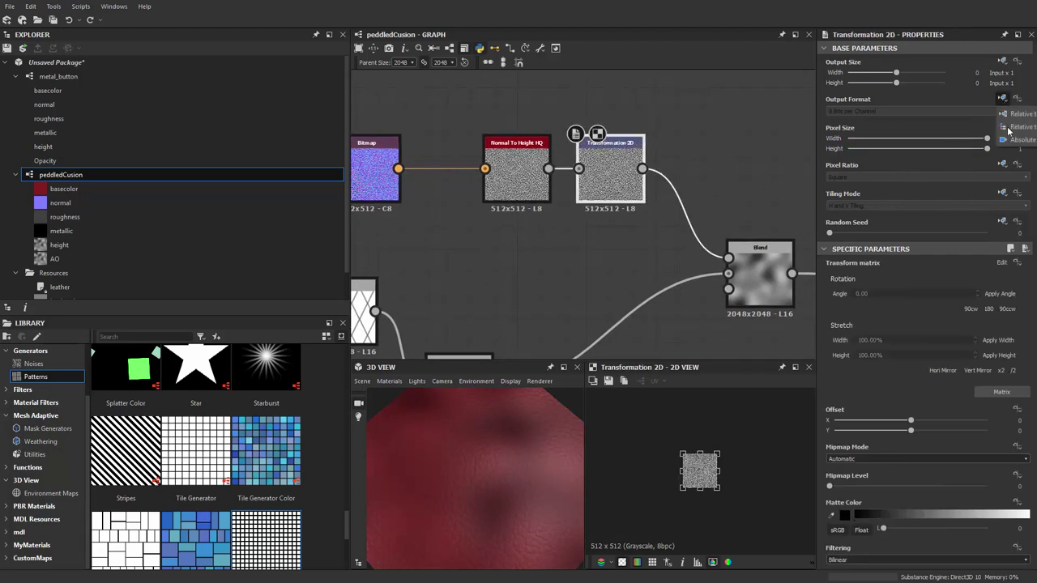
pyautogui.click(908, 110)
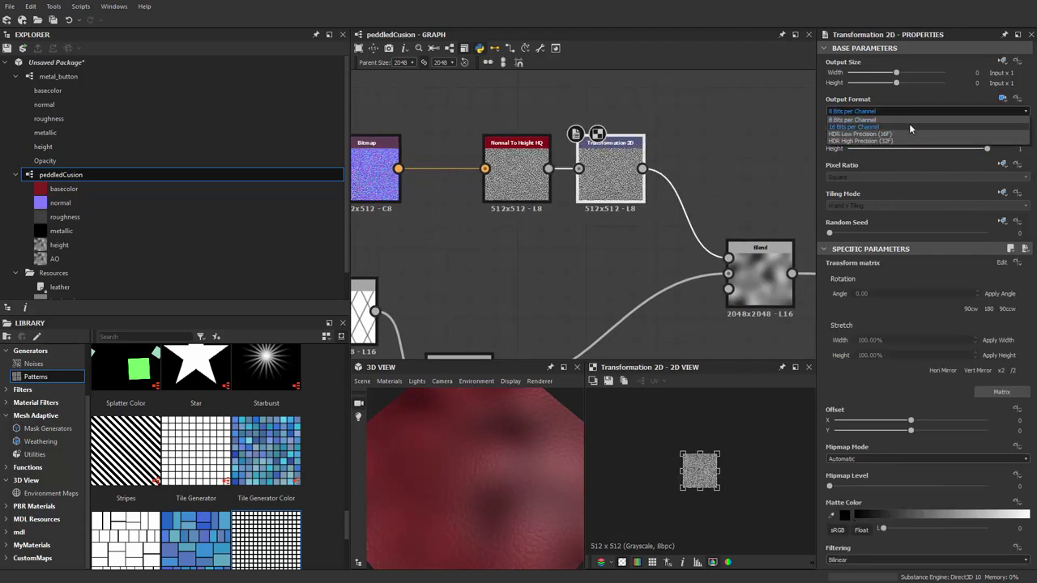
pyautogui.click(908, 123)
# Set the noise Blend's Blending Mode to Multiply
pyautogui.moveTo(623, 287); pyautogui.dragTo(664, 105, button='middle')
pyautogui.scroll(-2, 591, 308)
pyautogui.moveTo(588, 297); pyautogui.dragTo(622, 262, button='middle')
pyautogui.click(602, 215)
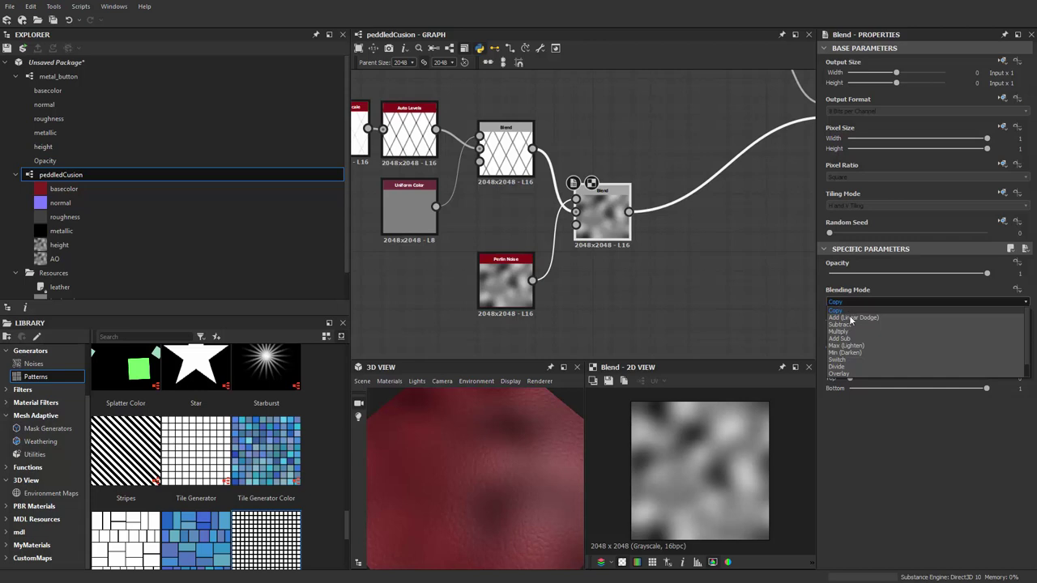
pyautogui.click(852, 331)
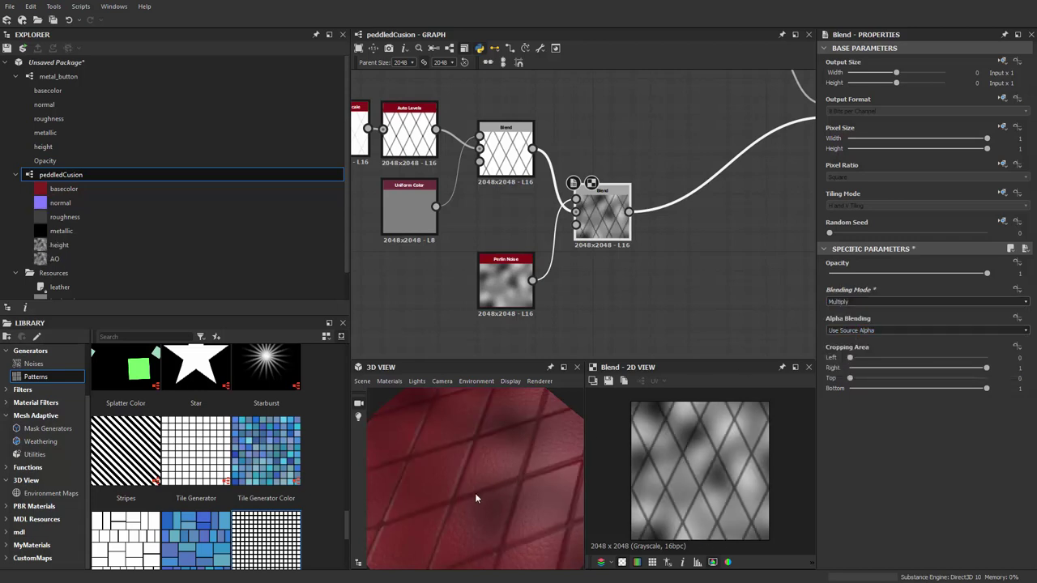
pyautogui.moveTo(475, 493); pyautogui.dragTo(466, 431)
pyautogui.scroll(2, 564, 233)
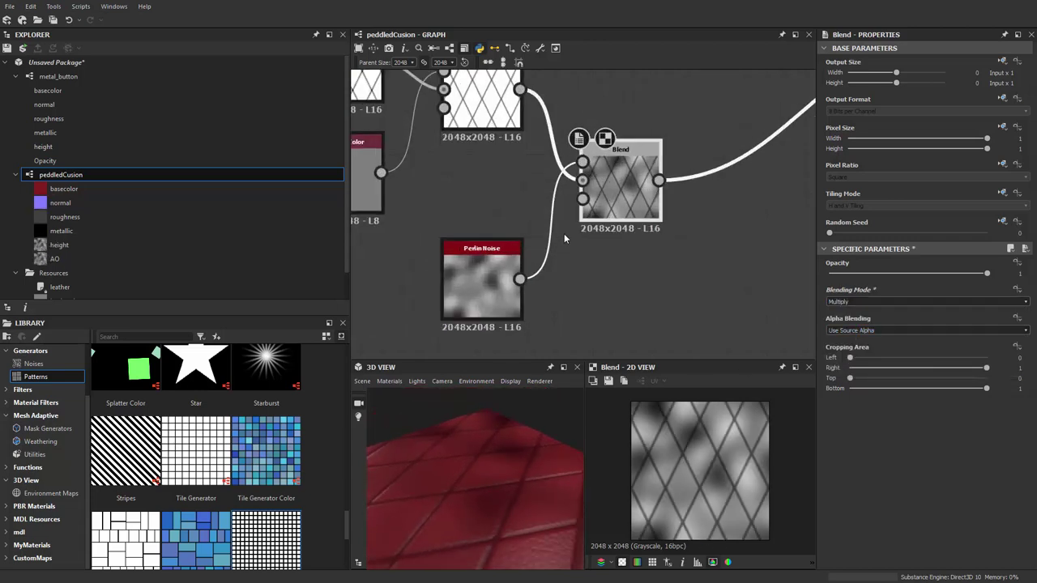
# Lower the noise Blend's opacity to 0.37, keeping Multiply mode
pyautogui.moveTo(986, 276); pyautogui.dragTo(896, 275)
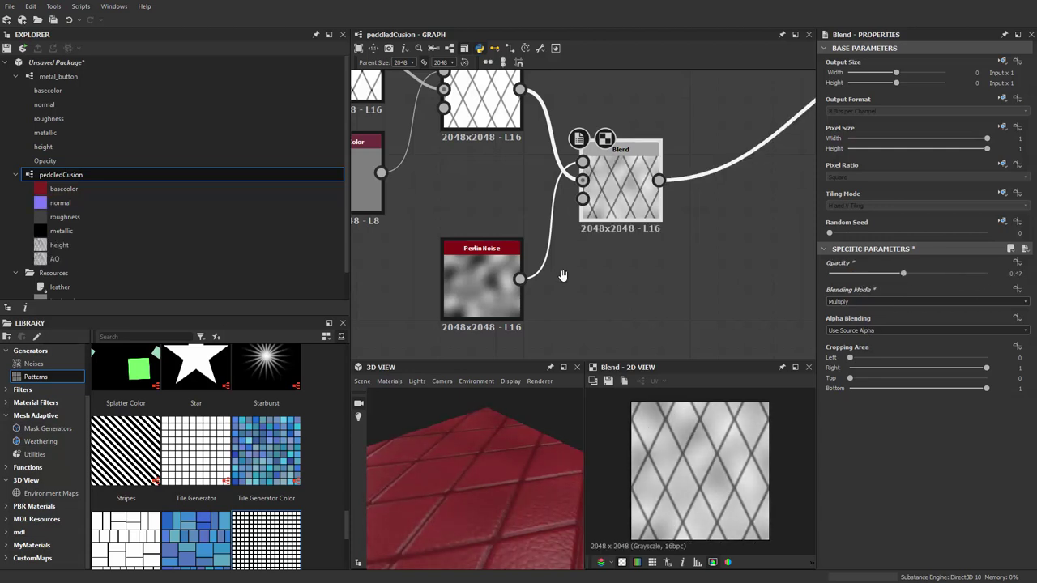
pyautogui.moveTo(563, 275); pyautogui.dragTo(617, 277, button='middle')
pyautogui.moveTo(485, 469); pyautogui.dragTo(518, 405)
pyautogui.moveTo(639, 280); pyautogui.dragTo(637, 290, button='middle')
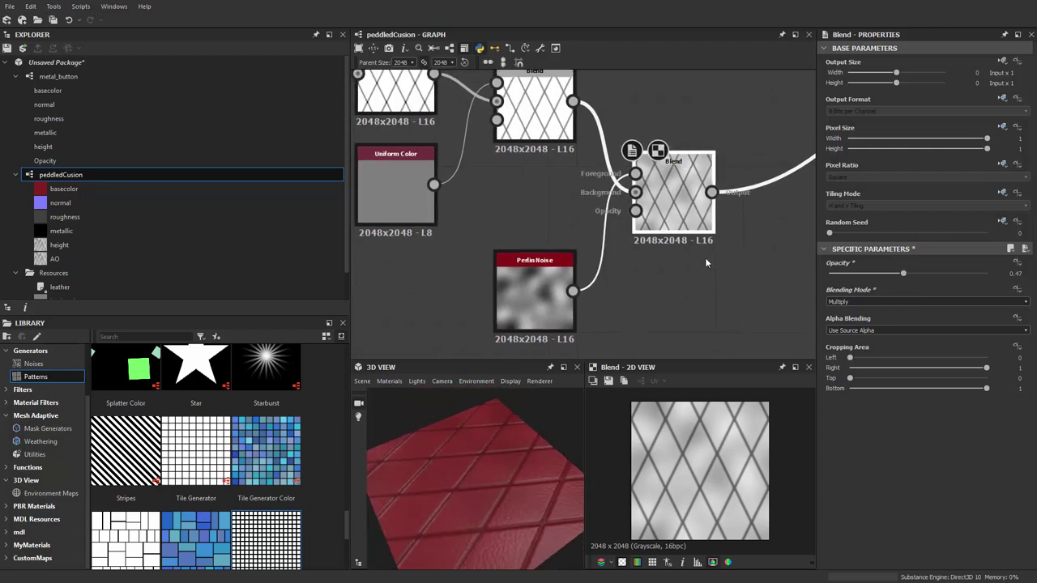
pyautogui.click(848, 302)
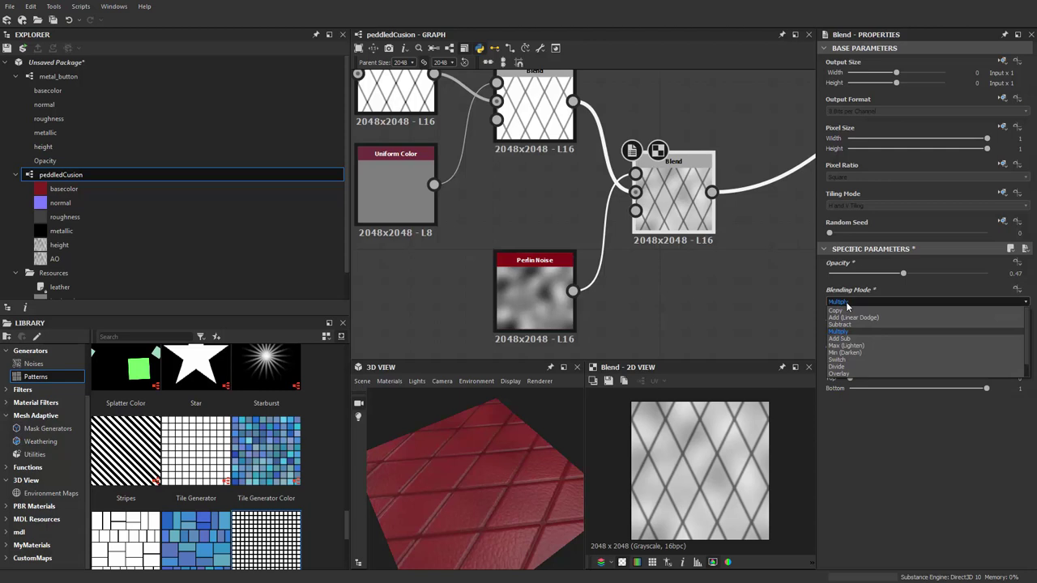
pyautogui.click(633, 309)
# Raise the noise Blend's opacity to 1 and check the mottled leather preview
pyautogui.scroll(-4, 664, 260)
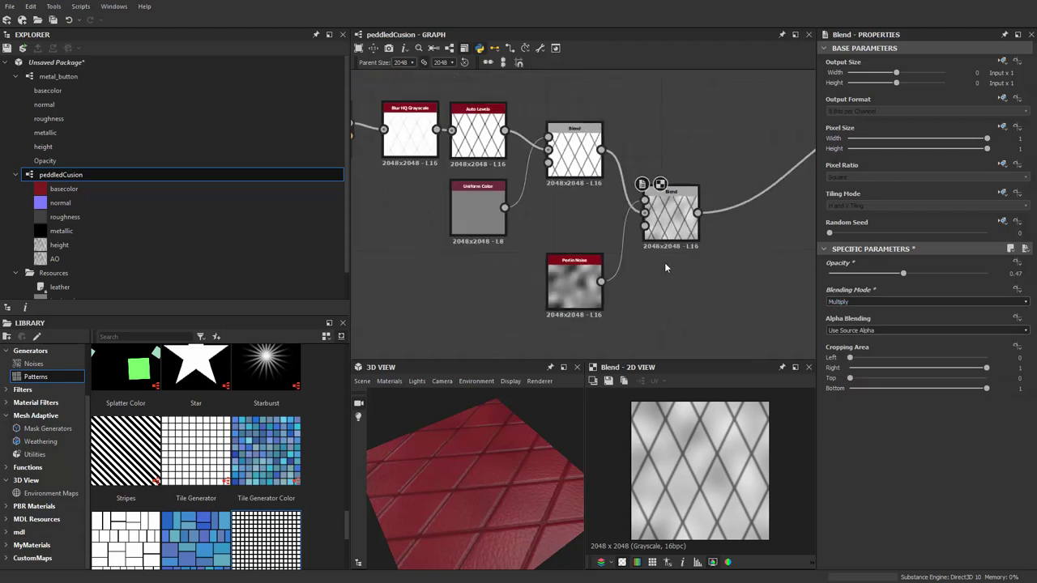
pyautogui.scroll(2, 662, 263)
pyautogui.moveTo(590, 315); pyautogui.dragTo(562, 333, button='middle')
pyautogui.scroll(3, 502, 312)
pyautogui.moveTo(452, 304); pyautogui.dragTo(564, 217, button='middle')
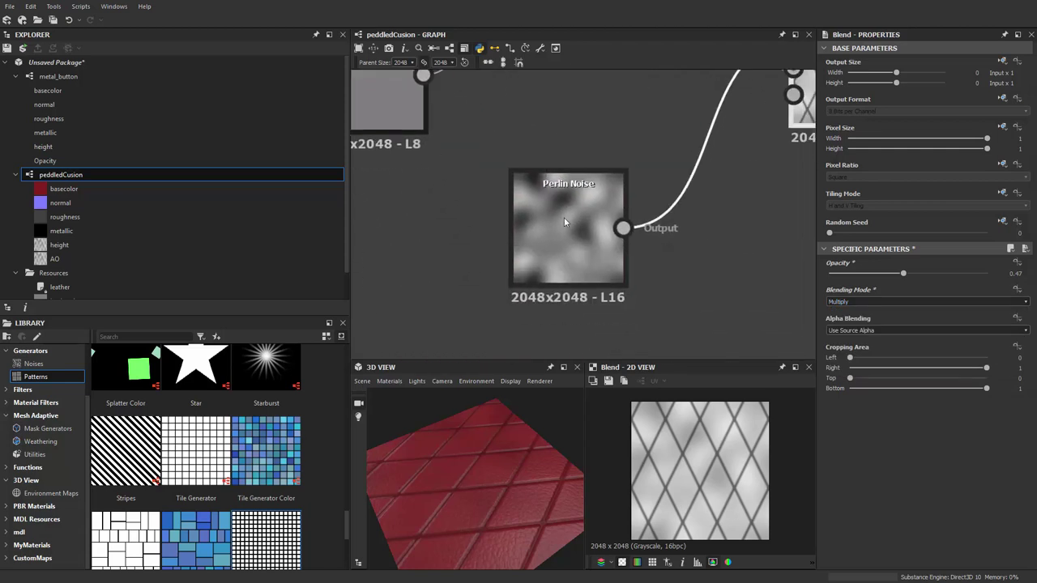
pyautogui.moveTo(486, 534); pyautogui.dragTo(481, 453)
pyautogui.scroll(-2, 713, 294)
pyautogui.press('f')
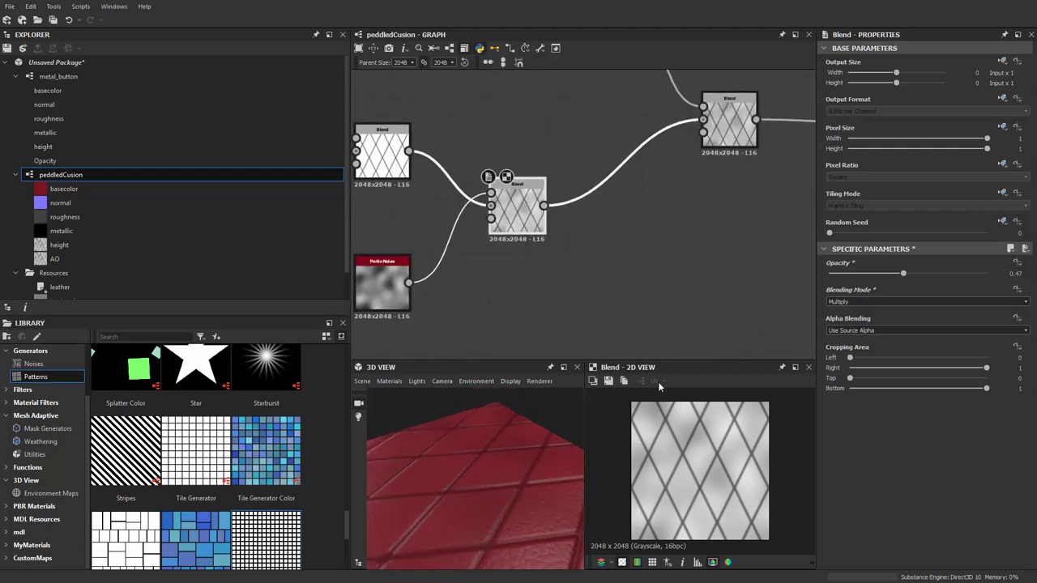
pyautogui.moveTo(921, 278); pyautogui.dragTo(1020, 278)
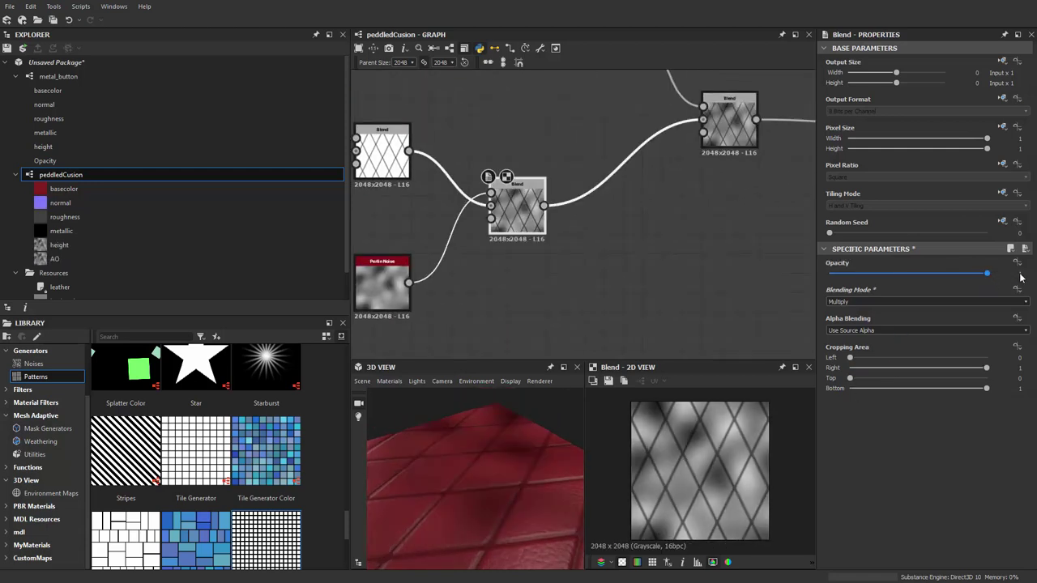
pyautogui.moveTo(458, 441); pyautogui.dragTo(427, 505)
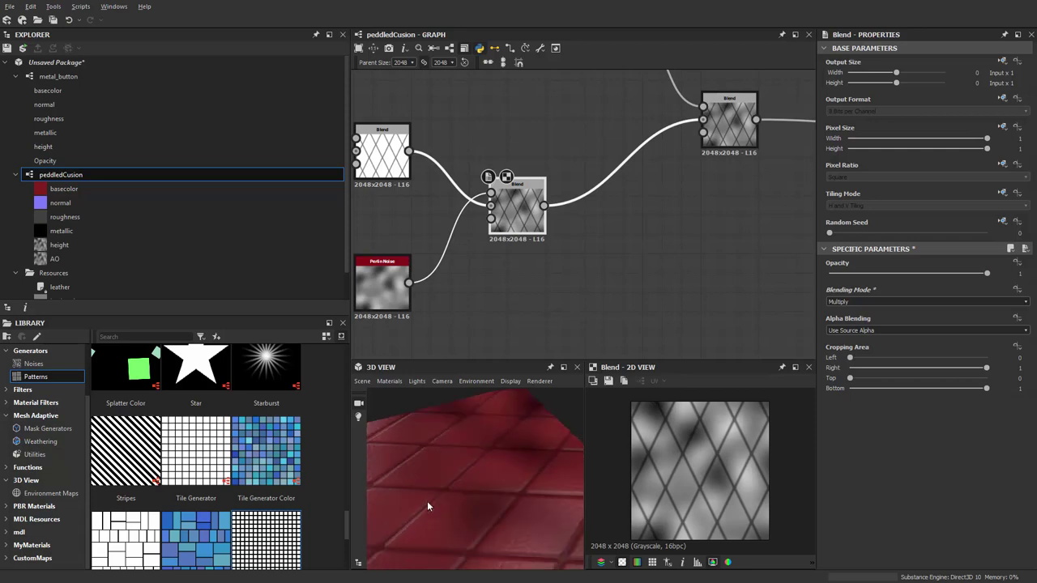
pyautogui.scroll(-2, 597, 286)
pyautogui.scroll(6, 600, 283)
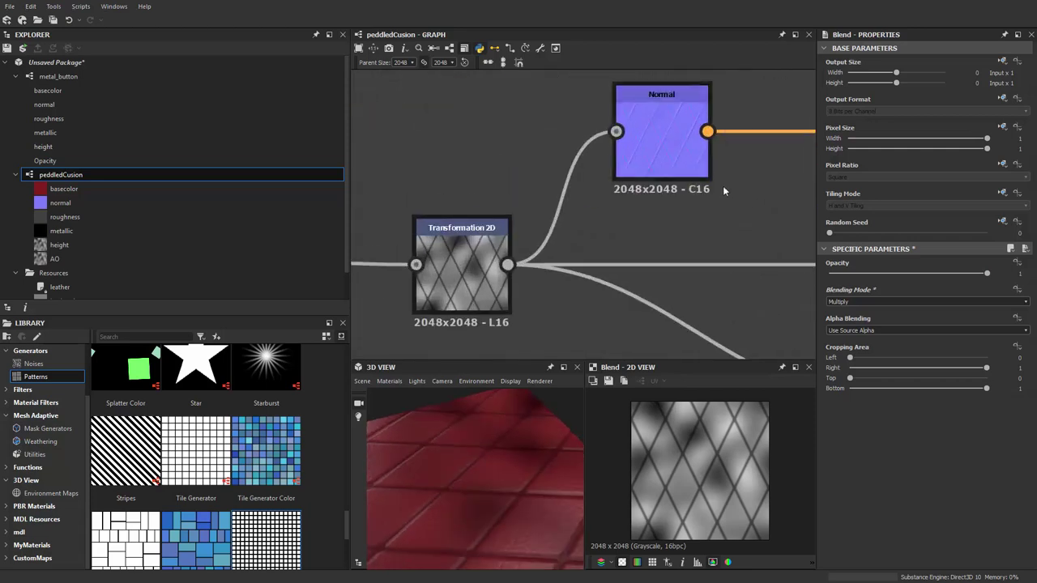
# Select the AO output node where the occlusion node will be inserted
pyautogui.click(687, 165)
pyautogui.scroll(3, 686, 486)
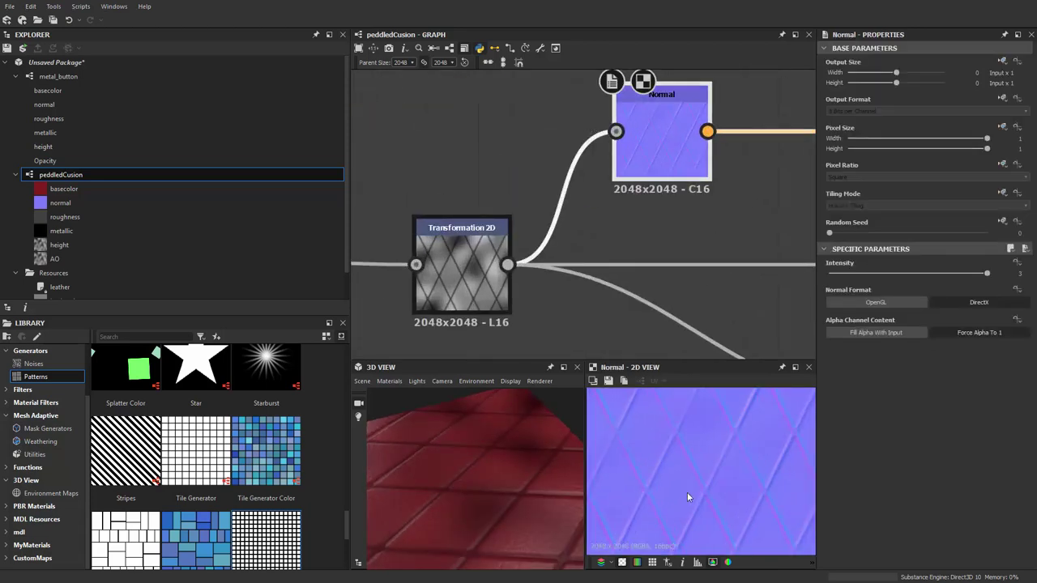
pyautogui.scroll(-4, 687, 492)
pyautogui.scroll(1, 685, 492)
pyautogui.scroll(-3, 687, 486)
pyautogui.scroll(-2, 579, 281)
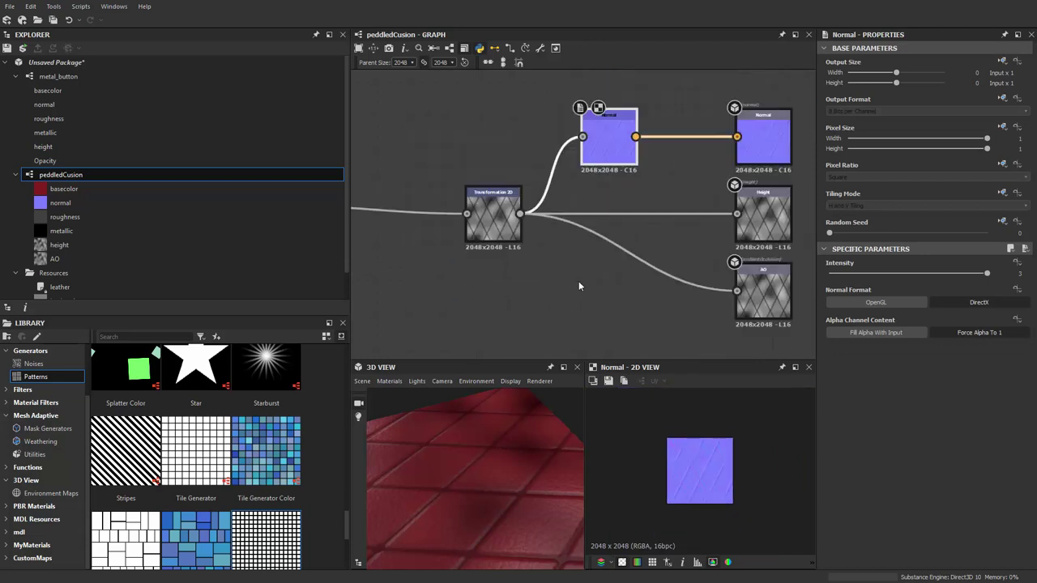
pyautogui.scroll(2, 555, 279)
pyautogui.click(675, 265)
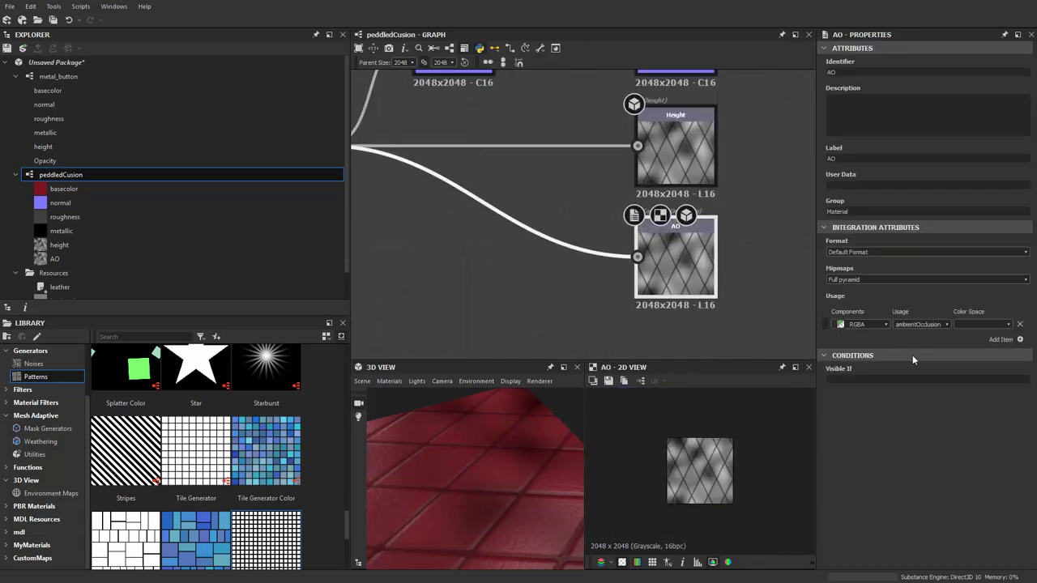
pyautogui.scroll(-3, 655, 270)
pyautogui.scroll(2, 708, 302)
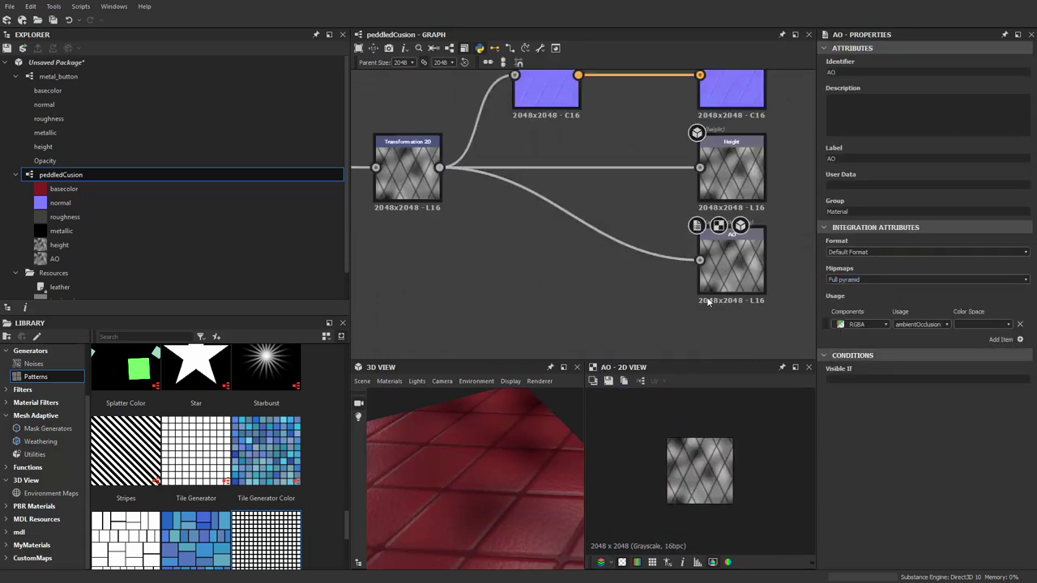
pyautogui.moveTo(542, 266); pyautogui.dragTo(564, 287, button='middle')
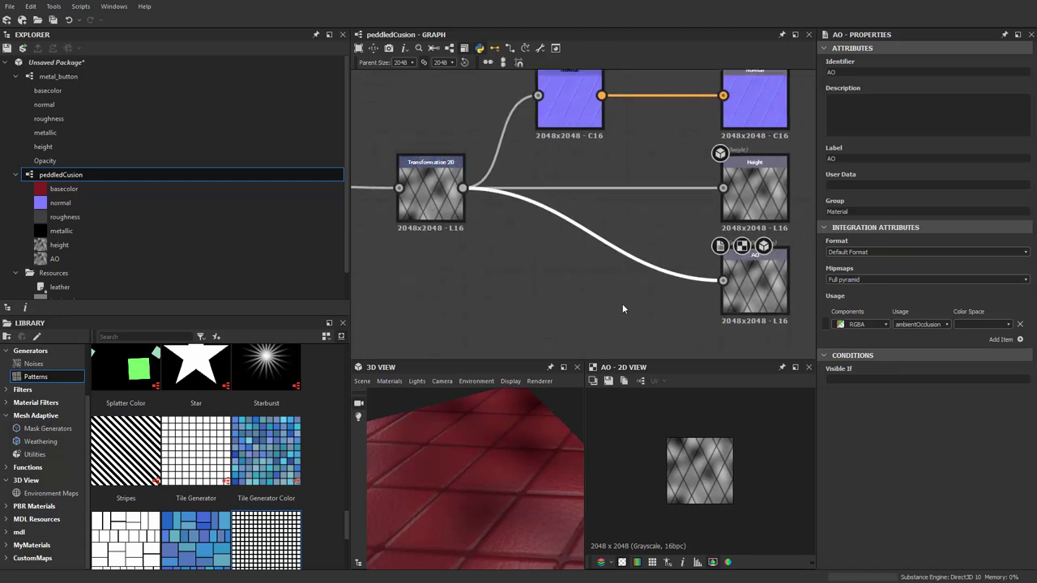
# Insert an Ambient Occlusion (HBAO) node via 'gmhbao' and align it with the AO output
pyautogui.press('space')
pyautogui.write('gm')
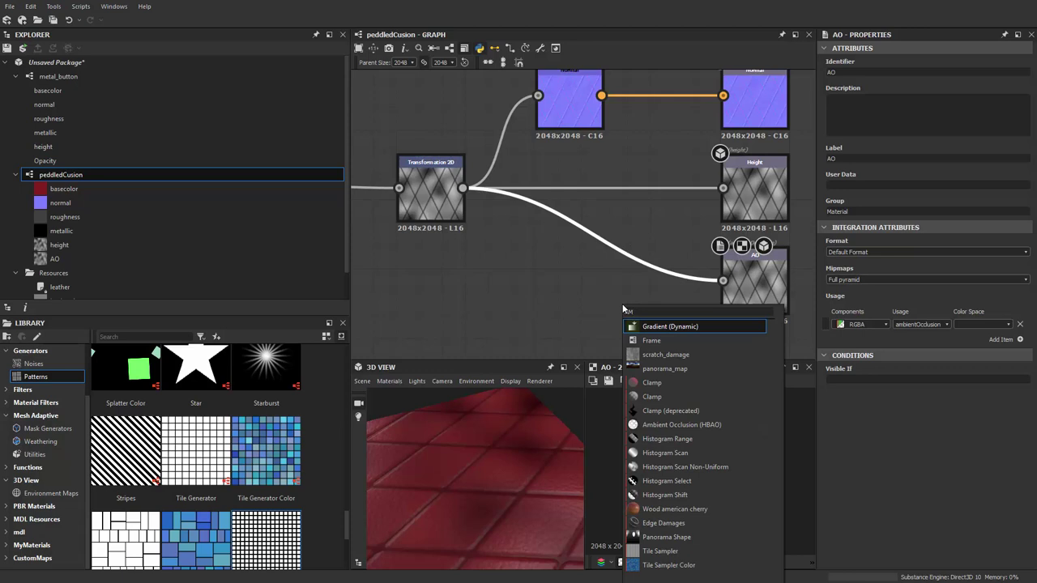
pyautogui.write('hbao')
pyautogui.press('Return')
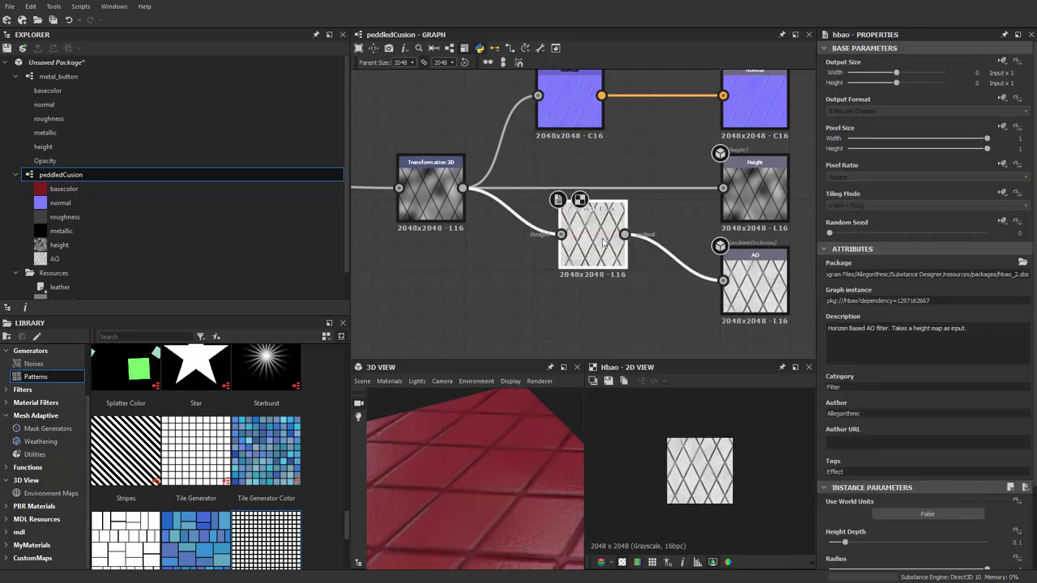
pyautogui.moveTo(602, 241); pyautogui.dragTo(600, 280)
pyautogui.moveTo(502, 445); pyautogui.dragTo(491, 490)
# Preview the lower Blend node's result
pyautogui.scroll(-2, 486, 243)
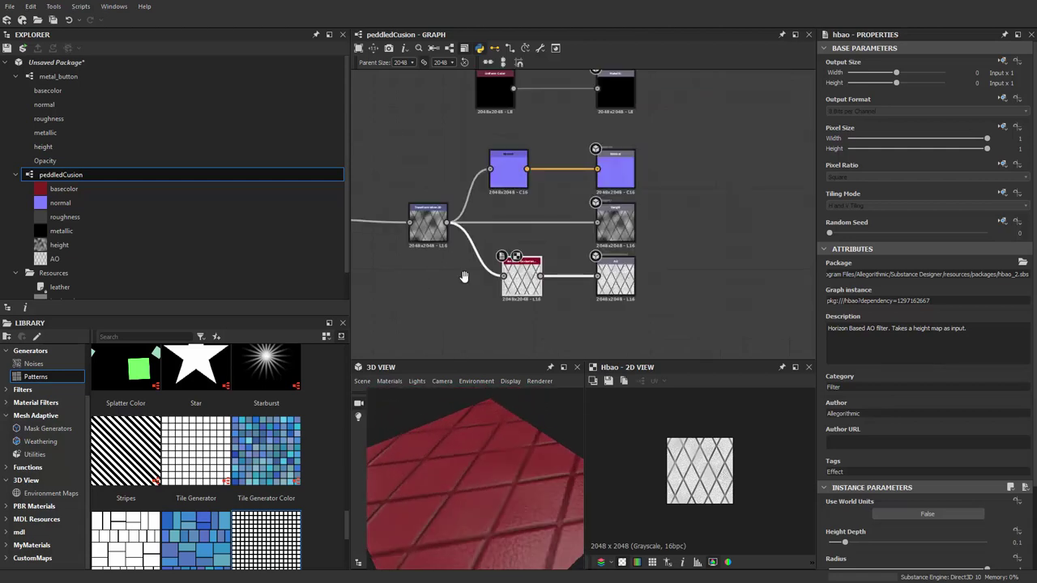
pyautogui.moveTo(486, 243); pyautogui.dragTo(685, 236, button='middle')
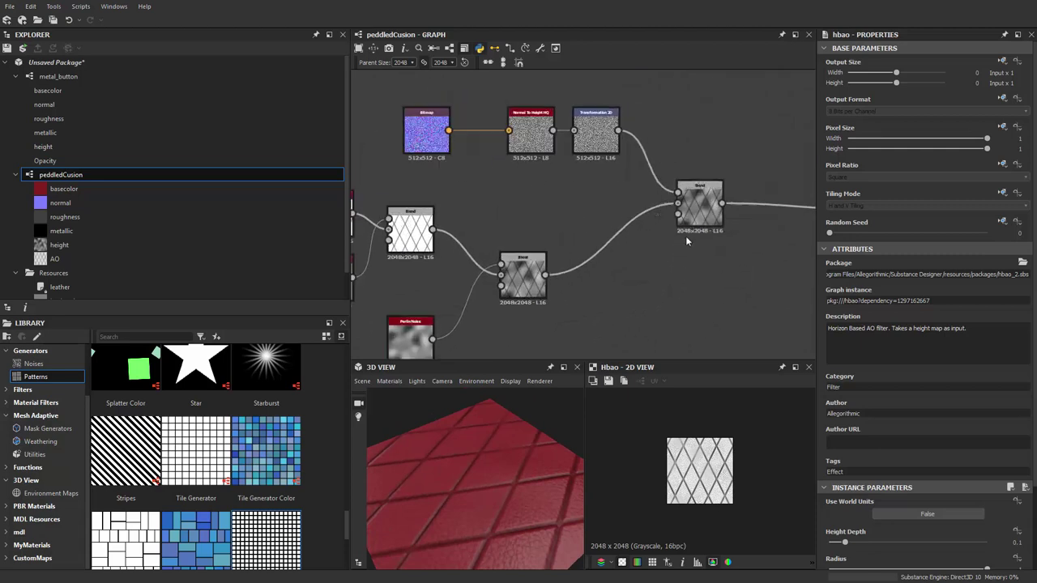
pyautogui.click(522, 275)
pyautogui.moveTo(567, 321); pyautogui.dragTo(682, 317, button='middle')
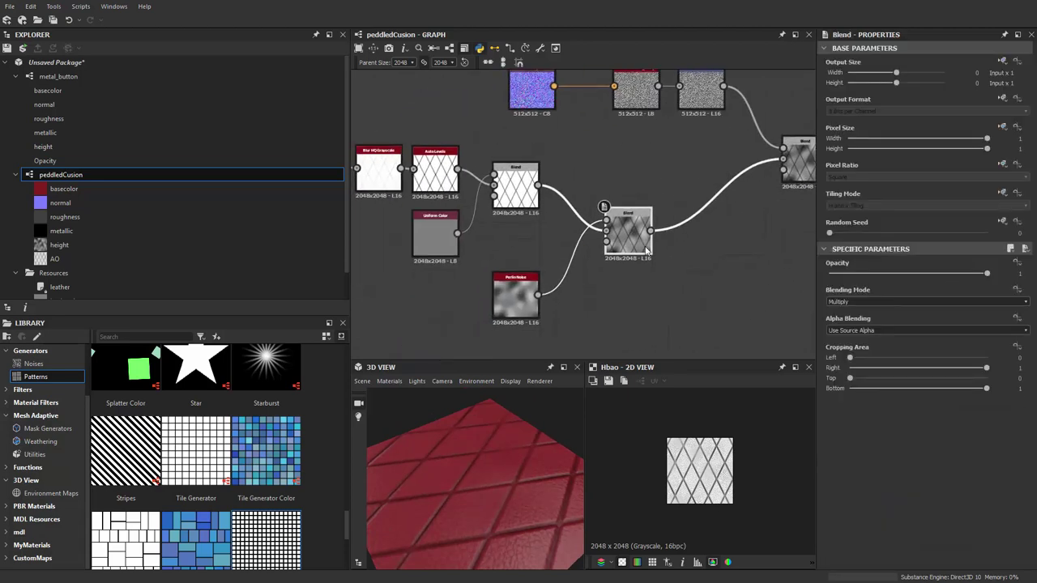
pyautogui.scroll(2, 682, 318)
pyautogui.doubleClick(619, 225)
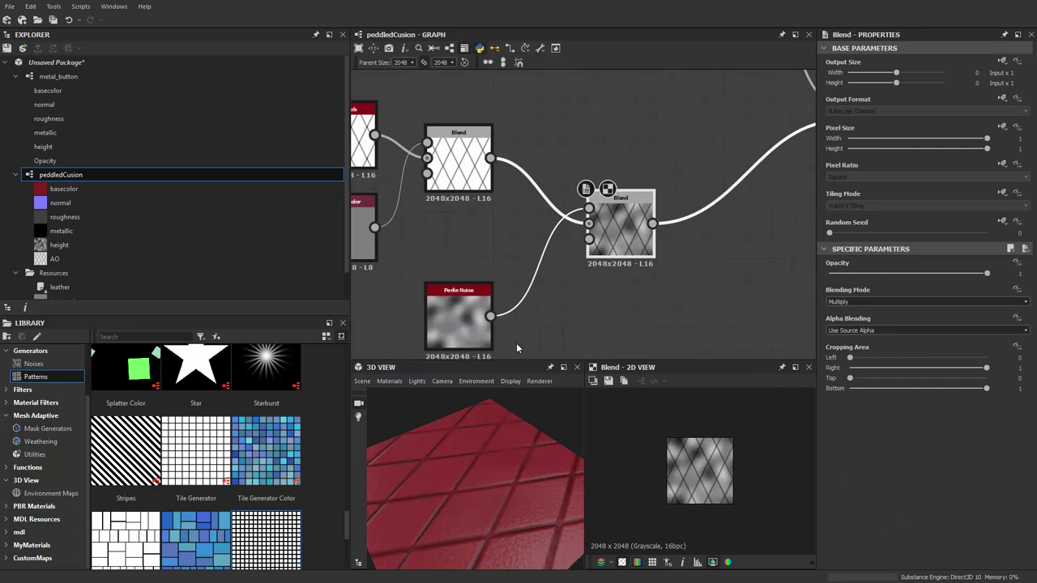
# Raise the Perlin Noise Scale to 10 and orbit the 3D View to check the grain
pyautogui.moveTo(516, 342); pyautogui.dragTo(591, 295, button='middle')
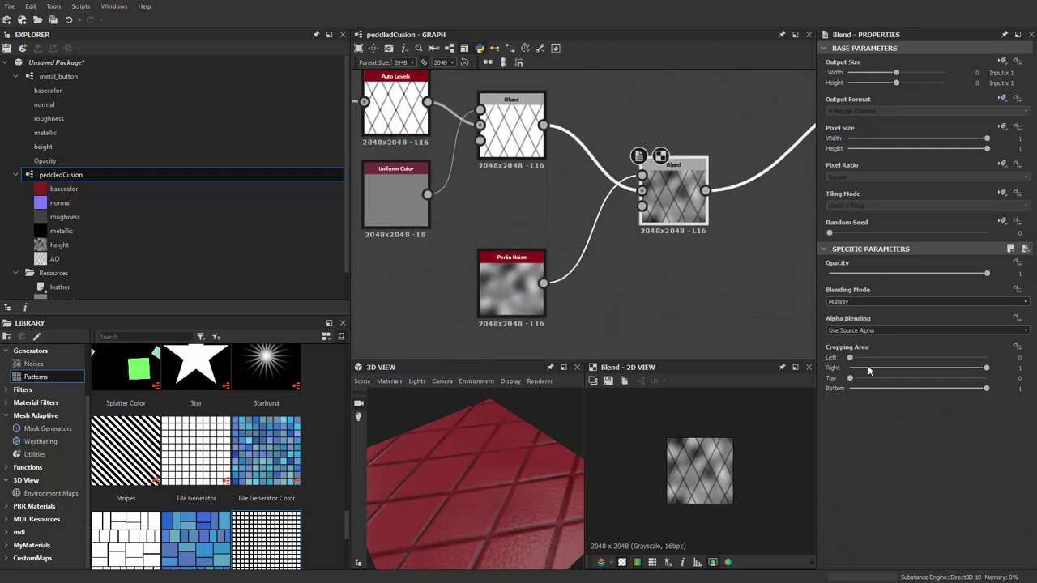
pyautogui.doubleClick(509, 284)
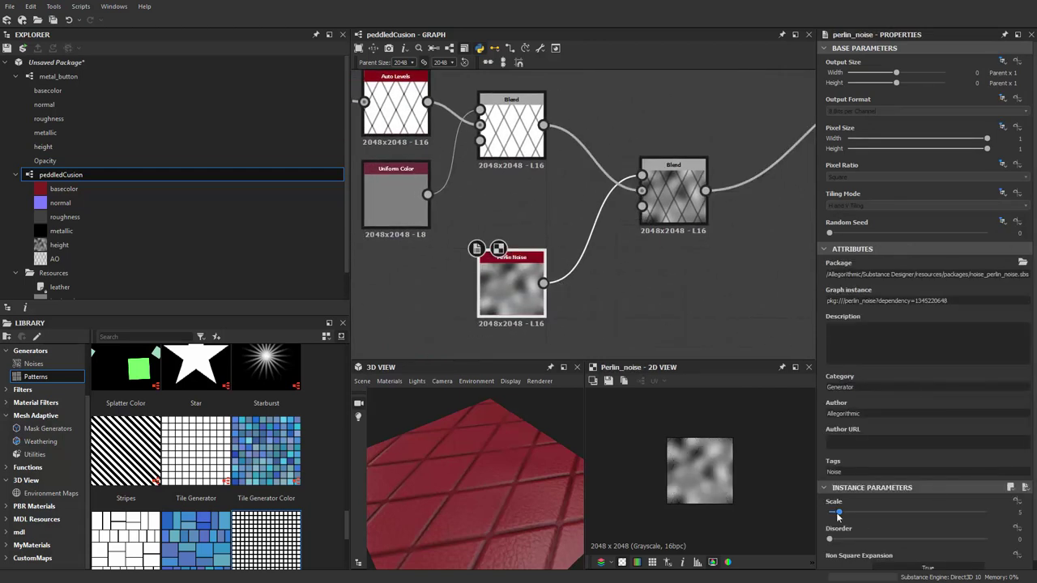
pyautogui.moveTo(839, 513); pyautogui.dragTo(852, 516)
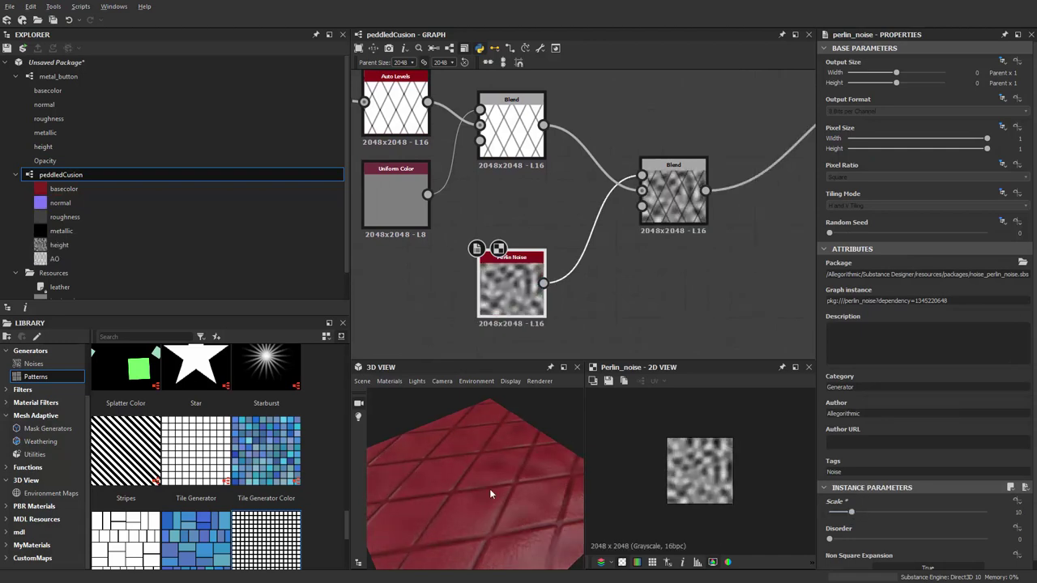
pyautogui.moveTo(489, 489); pyautogui.dragTo(396, 456)
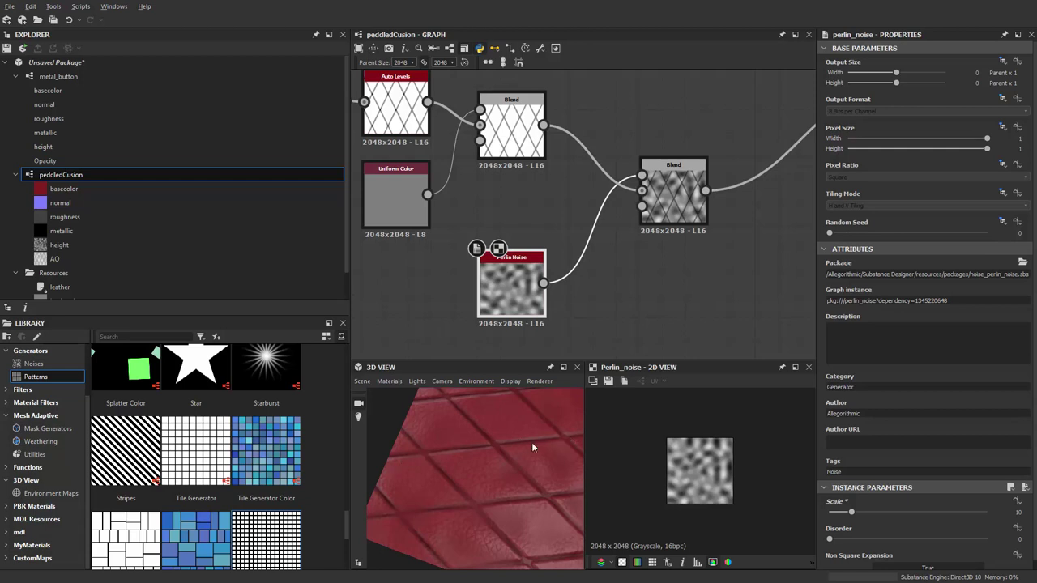
pyautogui.moveTo(532, 446); pyautogui.dragTo(457, 430)
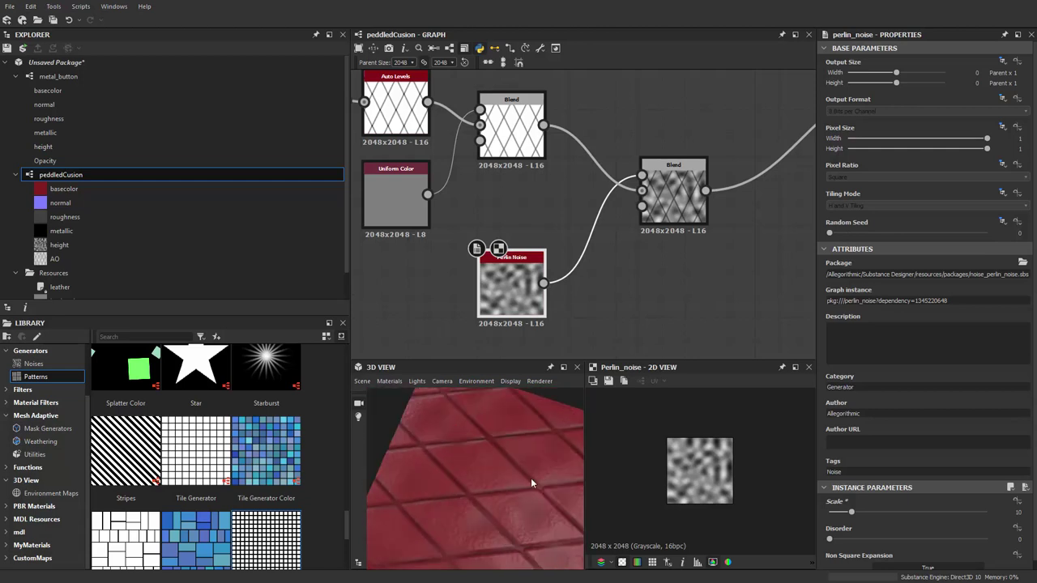
pyautogui.scroll(-2, 606, 299)
pyautogui.moveTo(605, 299); pyautogui.dragTo(736, 285, button='middle')
pyautogui.scroll(-1, 456, 329)
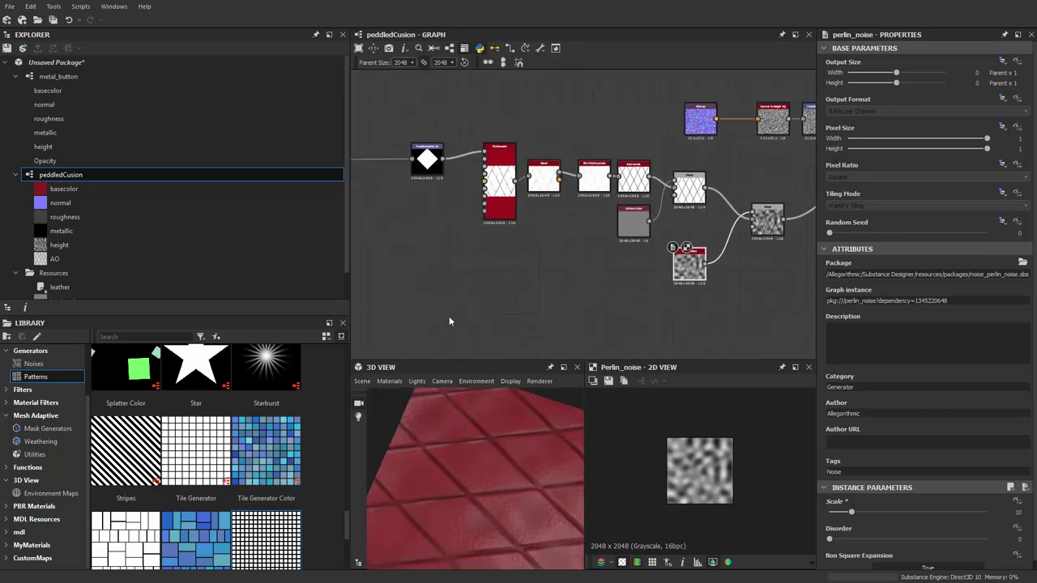
# Bring the Tile Sampler chain into view and clear space above it
pyautogui.scroll(-1, 501, 321)
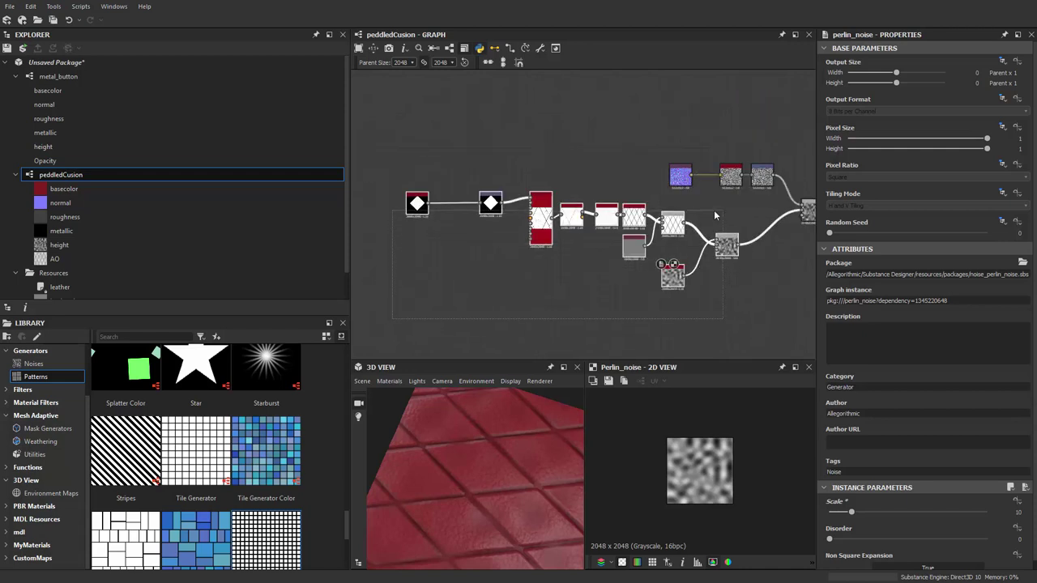
pyautogui.moveTo(542, 245); pyautogui.dragTo(488, 257, button='middle')
pyautogui.scroll(5, 549, 196)
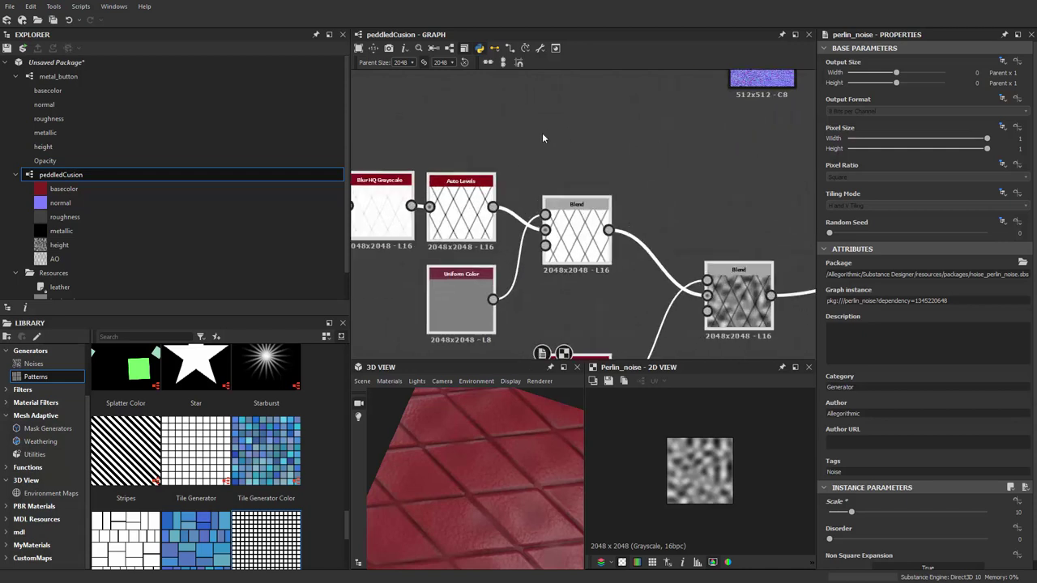
pyautogui.scroll(1, 548, 196)
pyautogui.moveTo(548, 196); pyautogui.dragTo(590, 196, button='middle')
pyautogui.scroll(-2, 589, 196)
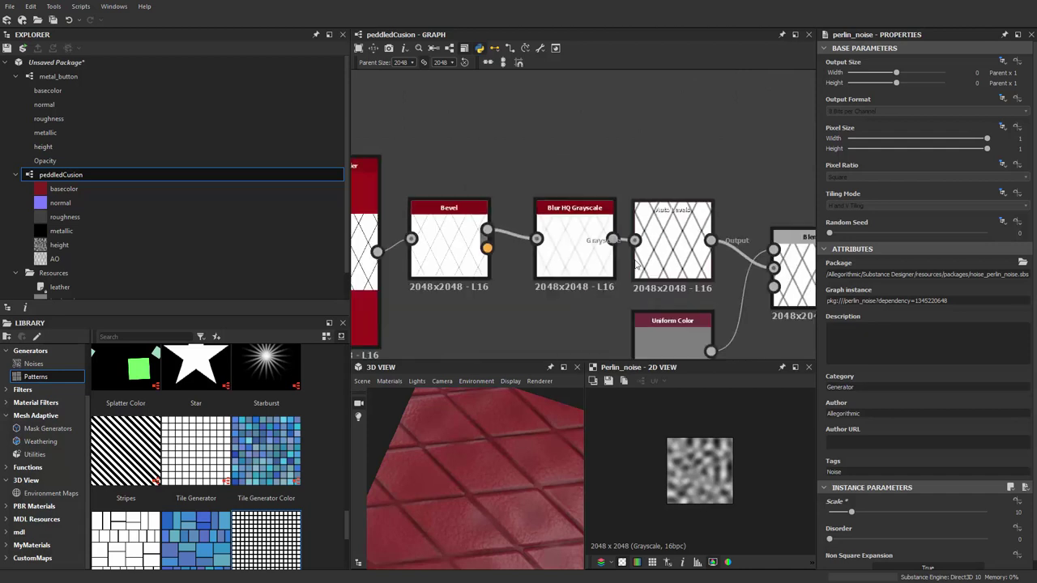
pyautogui.moveTo(452, 201); pyautogui.dragTo(575, 237, button='middle')
pyautogui.moveTo(515, 296); pyautogui.dragTo(492, 285)
pyautogui.moveTo(493, 285); pyautogui.dragTo(479, 304, button='middle')
pyautogui.scroll(3, 703, 471)
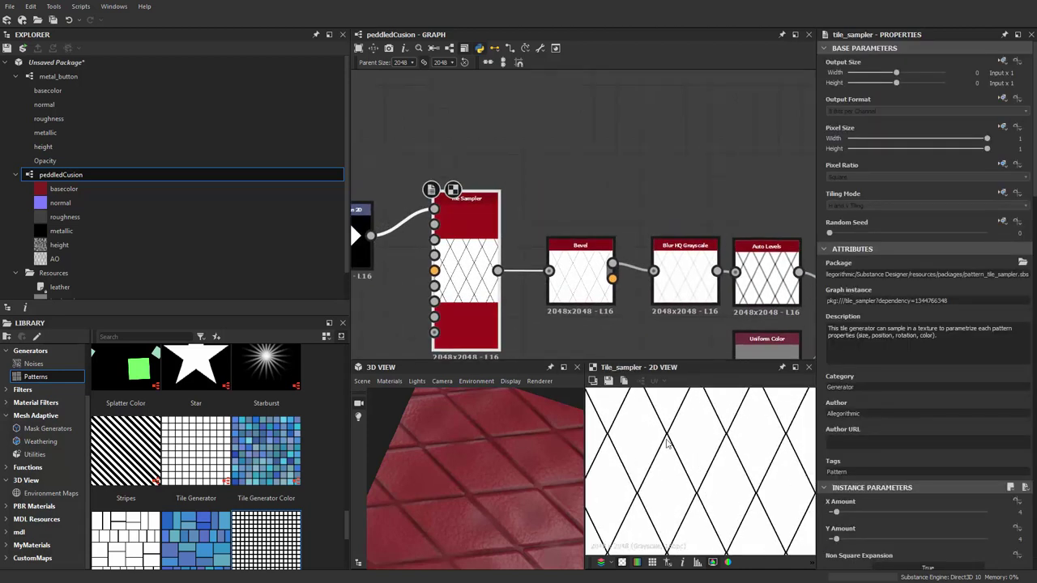
pyautogui.moveTo(520, 218); pyautogui.dragTo(507, 262, button='middle')
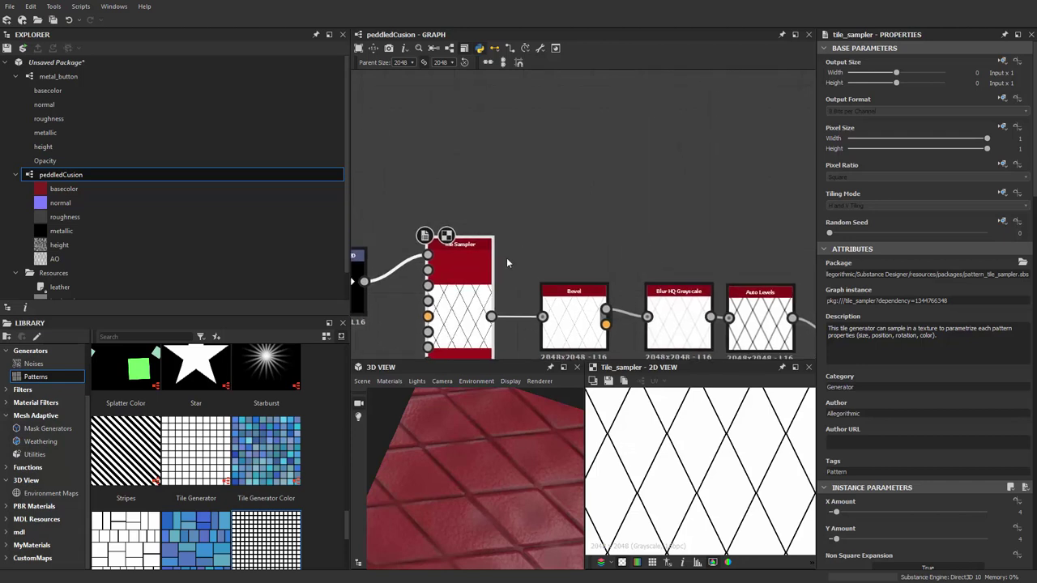
# Add a Transformation 2D node fed by the Tile Sampler output, placed above the chain
pyautogui.press('space')
pyautogui.click(581, 172)
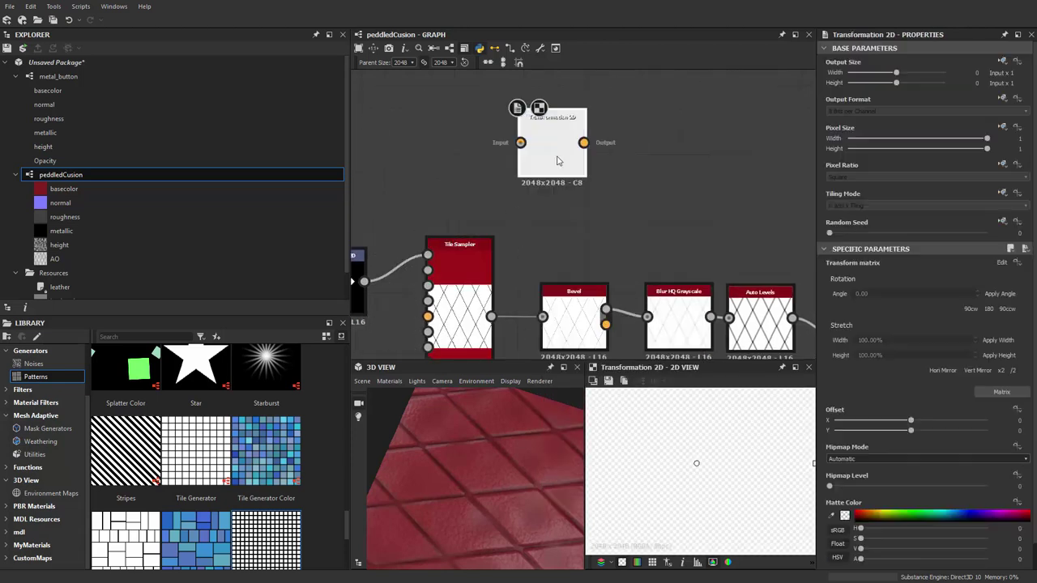
pyautogui.moveTo(567, 158); pyautogui.dragTo(490, 316)
pyautogui.moveTo(593, 191); pyautogui.dragTo(571, 177)
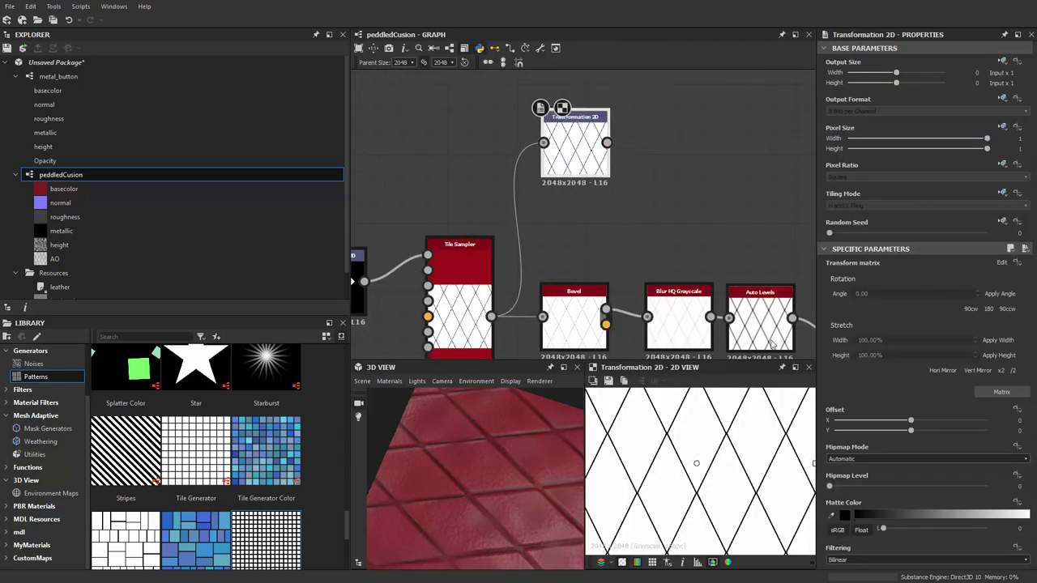
pyautogui.moveTo(587, 162)
pyautogui.mouseDown(button='middle')
pyautogui.moveTo(532, 204)
pyautogui.moveTo(593, 158)
pyautogui.mouseUp(button='middle')
pyautogui.moveTo(566, 154); pyautogui.dragTo(535, 166)
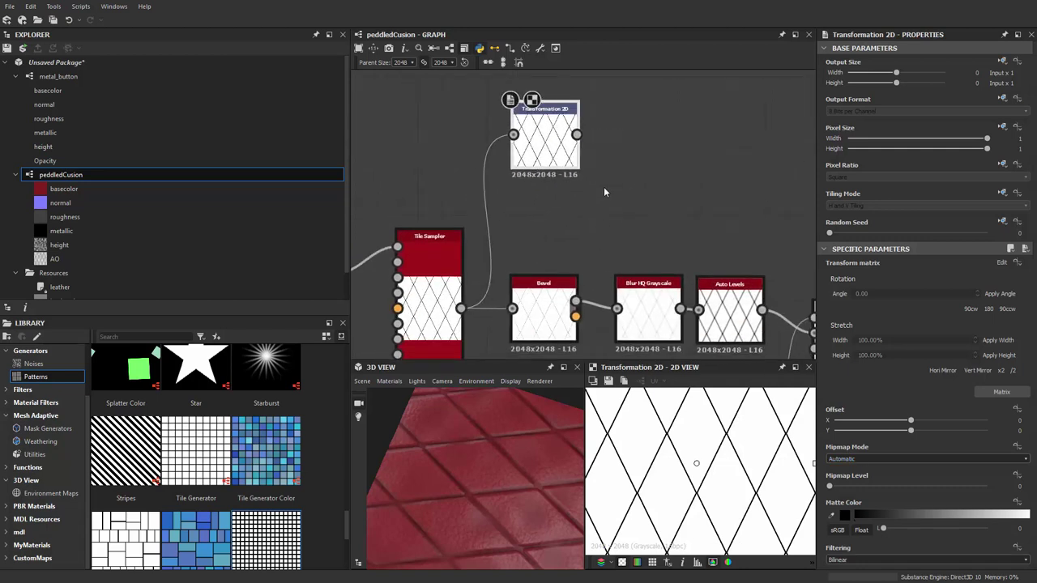
pyautogui.moveTo(565, 185); pyautogui.dragTo(591, 193, button='middle')
# Add an Invert Grayscale node after the Transformation 2D via the 'invert' node search
pyautogui.scroll(1, 590, 193)
pyautogui.press('space')
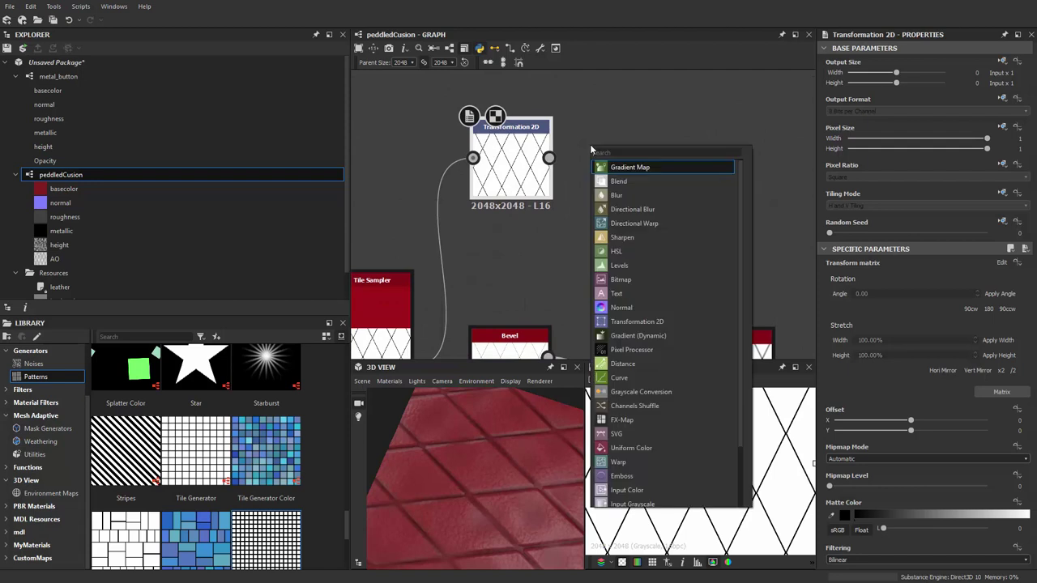
pyautogui.write('invert')
pyautogui.press('Down')
pyautogui.press('Return')
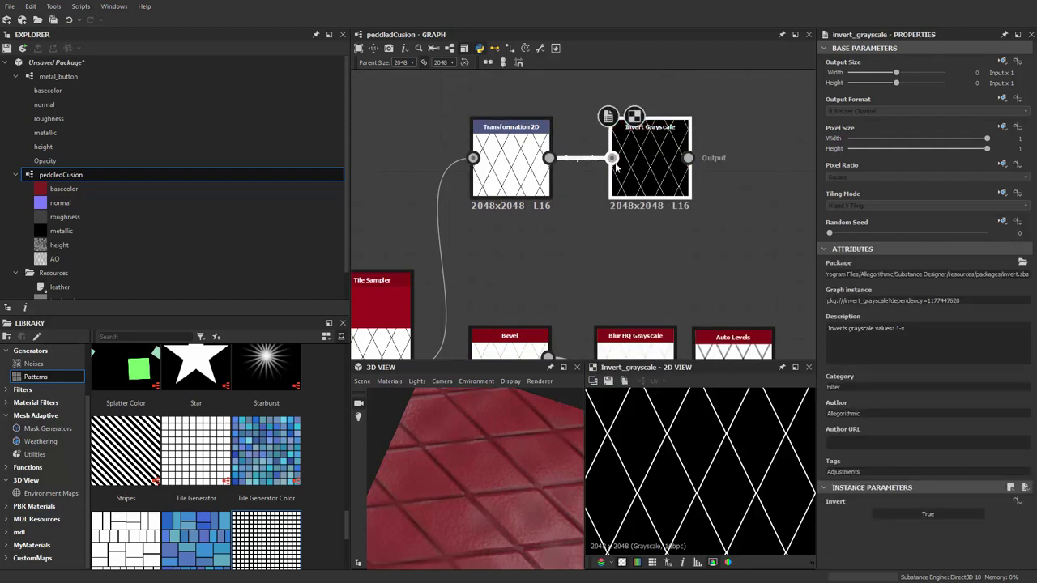
pyautogui.moveTo(616, 166); pyautogui.dragTo(576, 166)
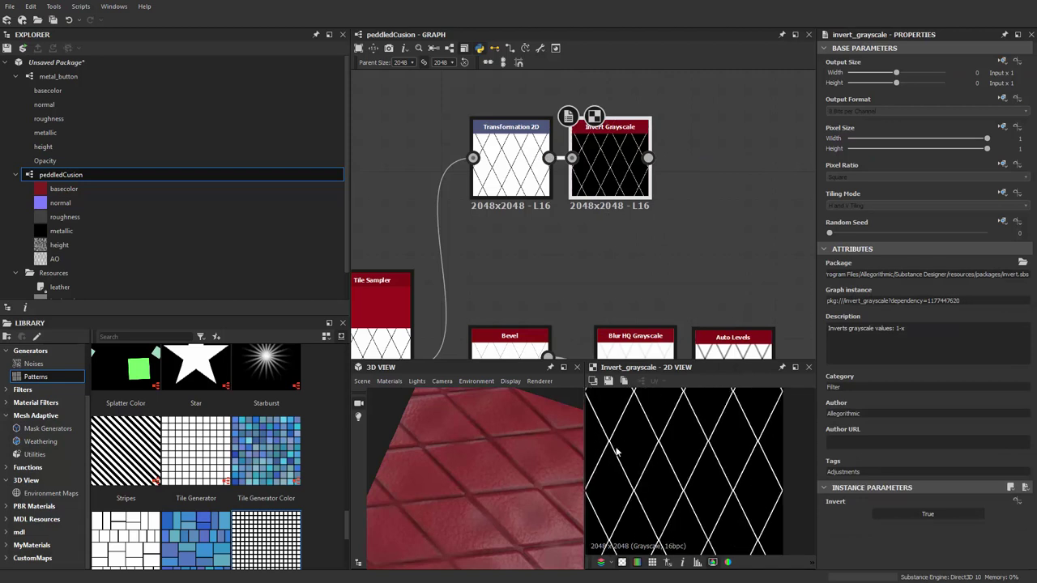
pyautogui.moveTo(614, 166); pyautogui.dragTo(634, 288)
# Remove the extra Transformation 2D that was added after Invert Grayscale
pyautogui.press('space')
pyautogui.write('TR')
pyautogui.press('Escape')
pyautogui.press('space')
pyautogui.write('TR')
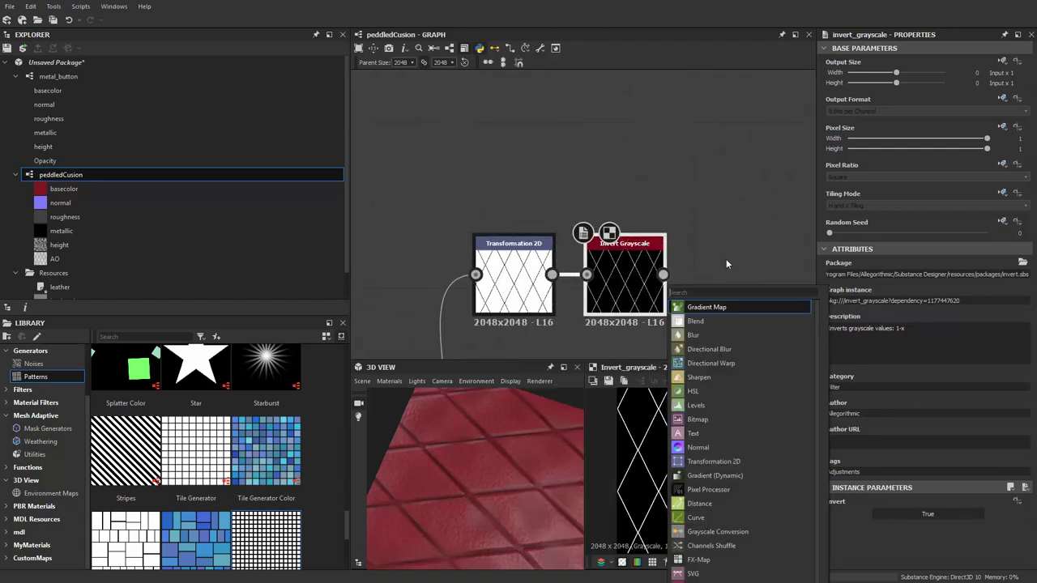
pyautogui.click(713, 307)
pyautogui.moveTo(763, 279); pyautogui.dragTo(620, 137)
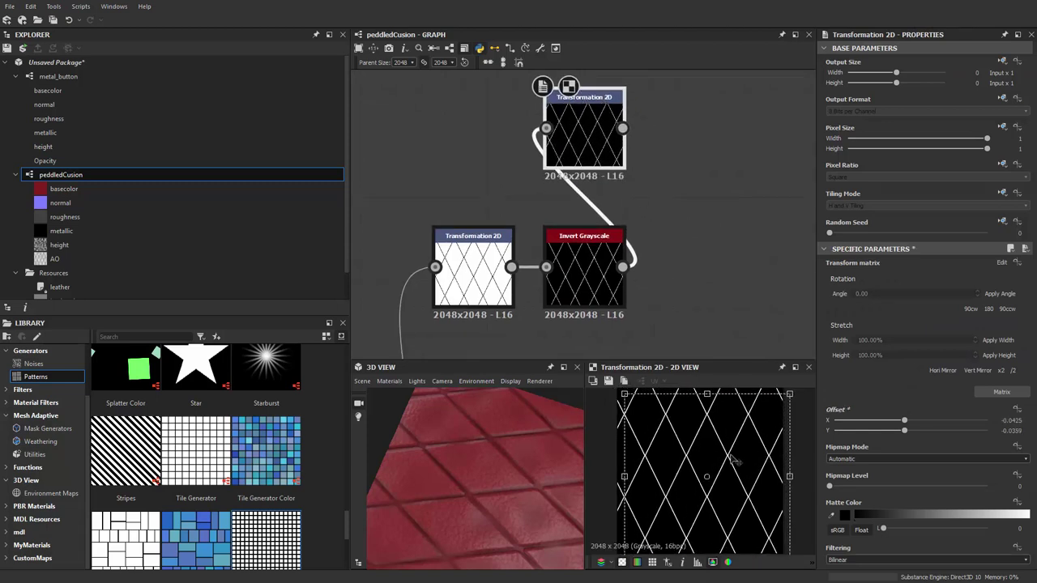
pyautogui.click(671, 292)
pyautogui.click(603, 141)
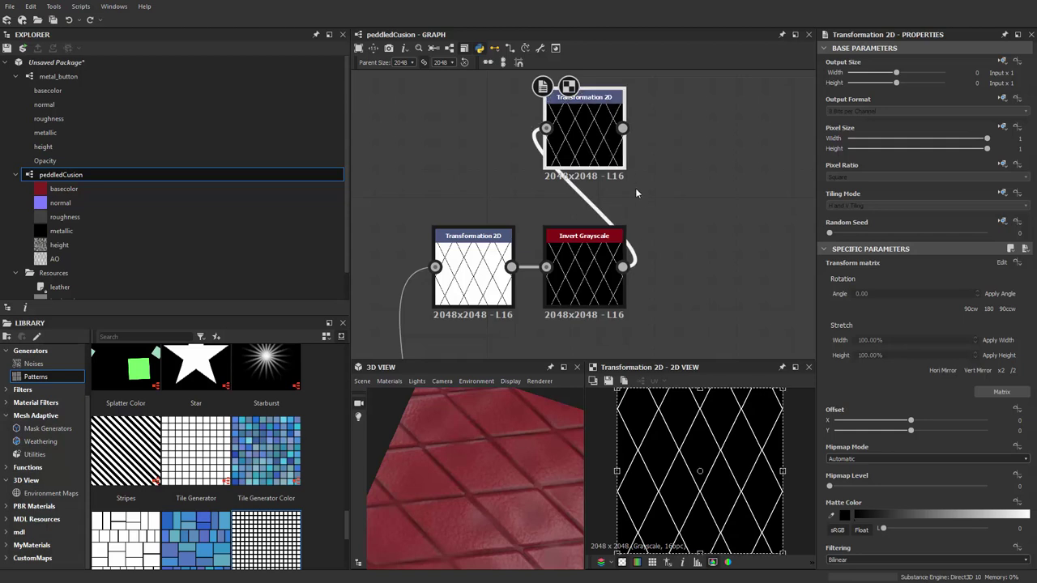
pyautogui.press('Delete')
pyautogui.click(583, 275)
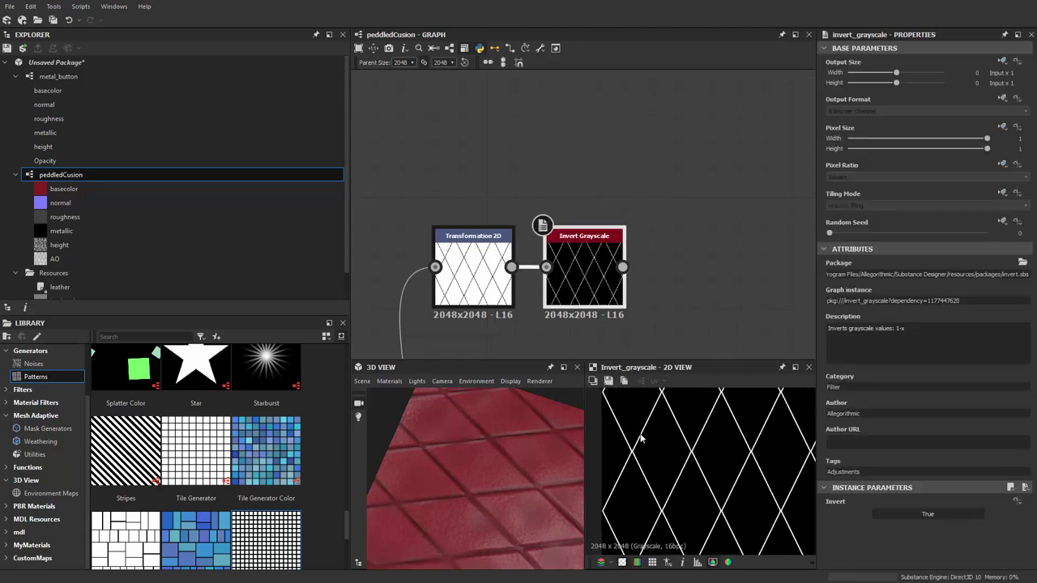
# Zoom out over the Tile Sampler chain and select the Tile Sampler
pyautogui.scroll(-1, 641, 433)
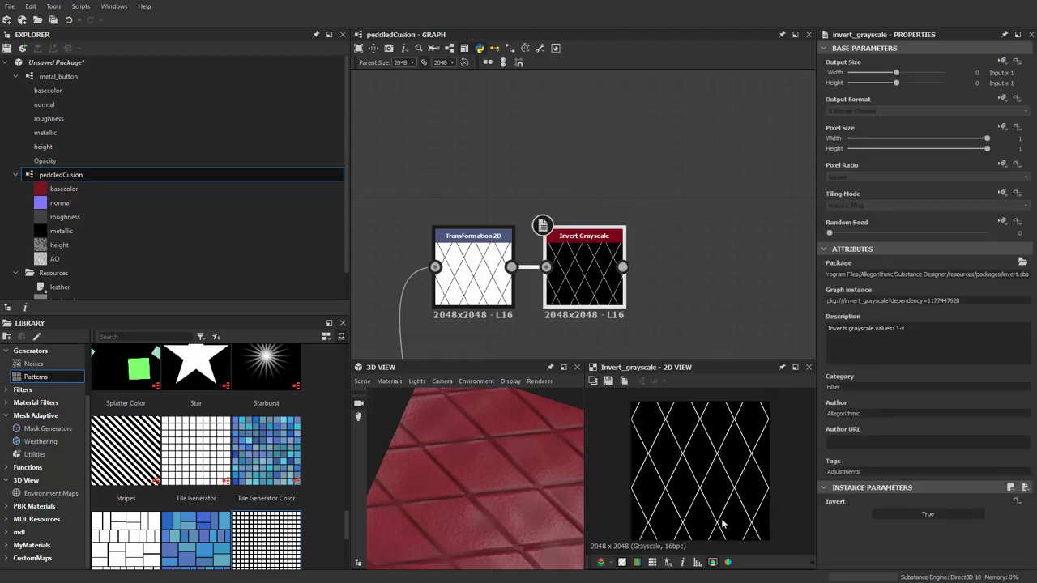
pyautogui.scroll(-2, 538, 286)
pyautogui.moveTo(443, 355); pyautogui.dragTo(548, 217, button='middle')
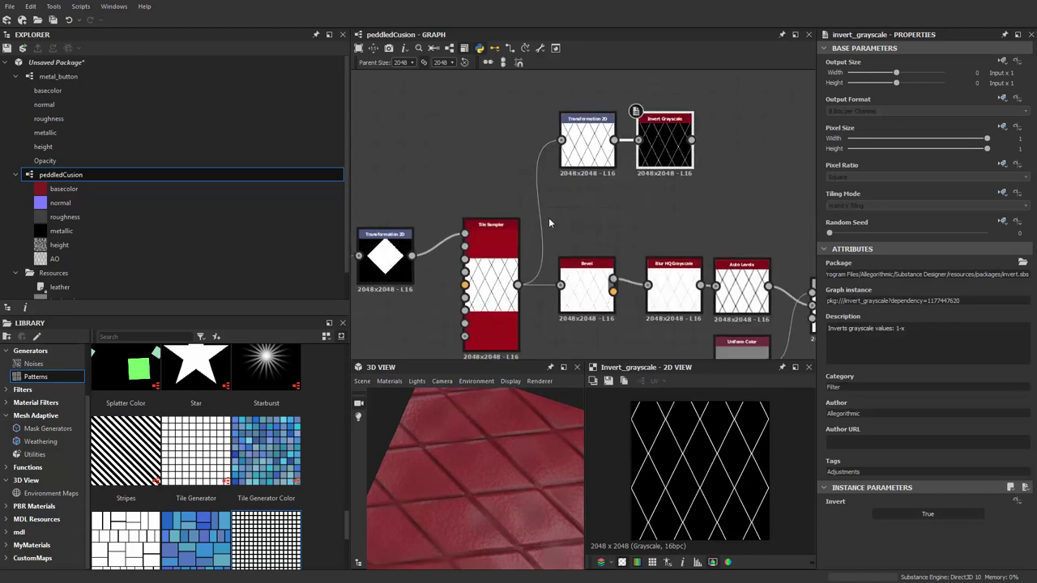
pyautogui.click(490, 276)
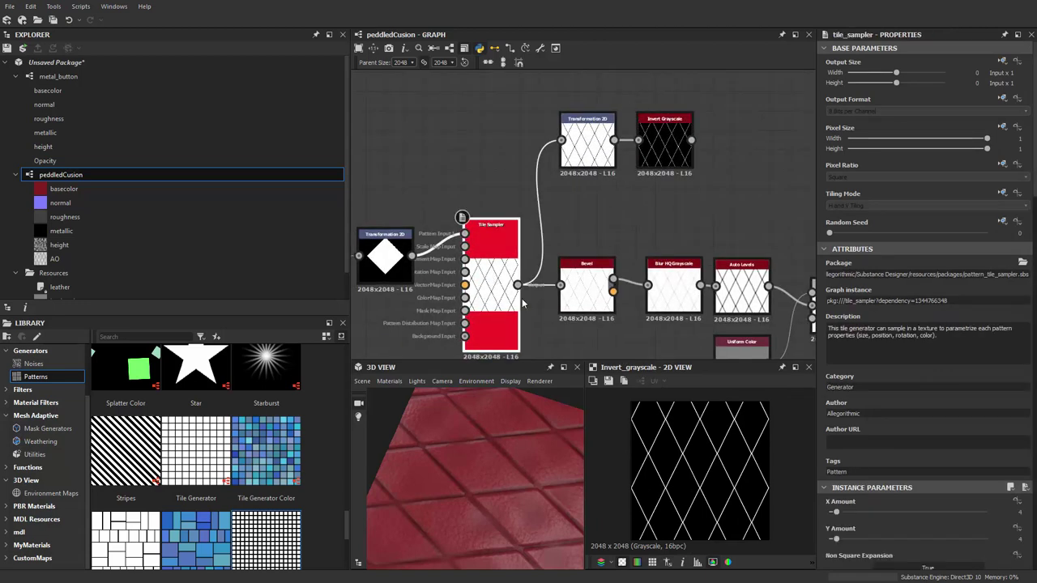
# Duplicate the Tile Sampler and place the copy above the graph
pyautogui.hotkey('ctrl', 'd')
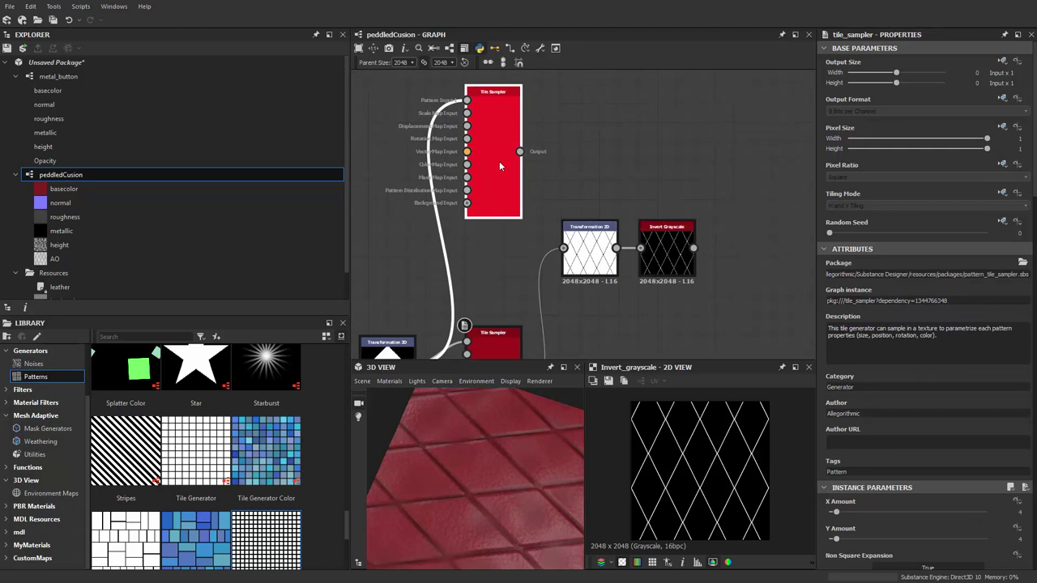
pyautogui.click(499, 162)
pyautogui.scroll(-3, 846, 502)
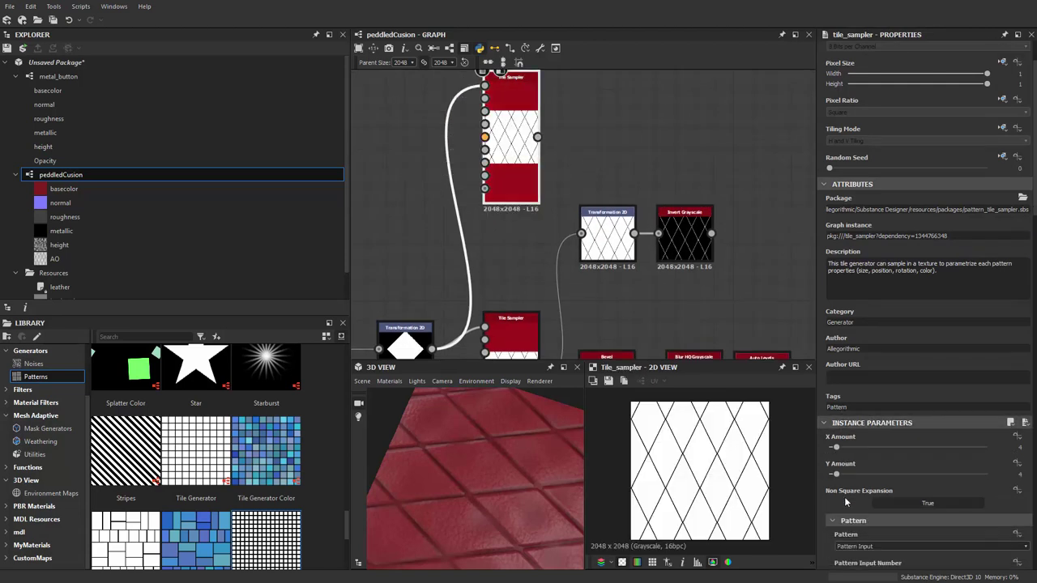
pyautogui.scroll(-1, 845, 502)
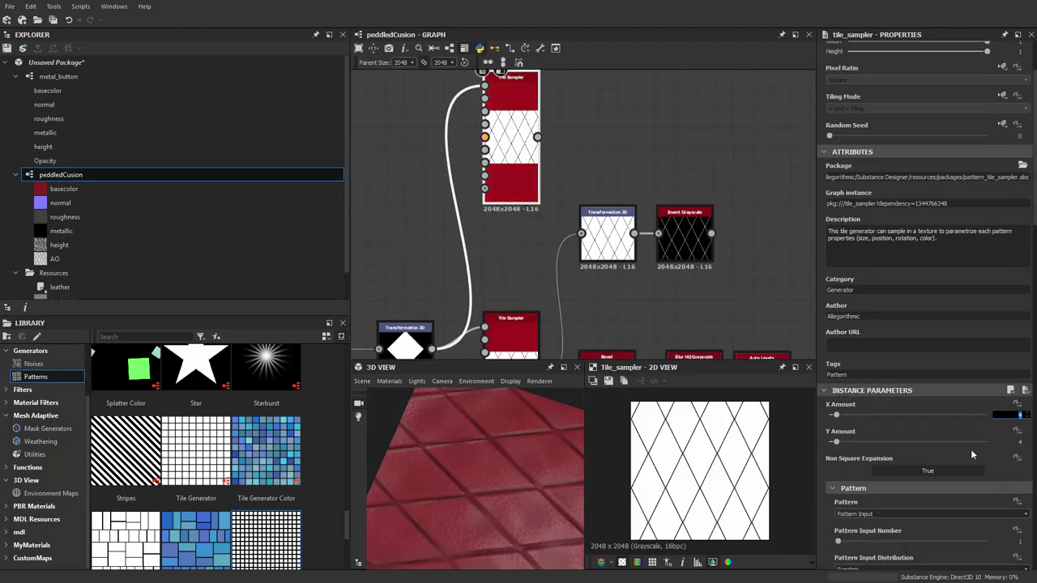
pyautogui.moveTo(588, 131); pyautogui.dragTo(590, 158, button='middle')
# Add a Transformation 2D after the Tile Sampler and apply the /2 stretch twice for denser tiling
pyautogui.press('space')
pyautogui.write('TR')
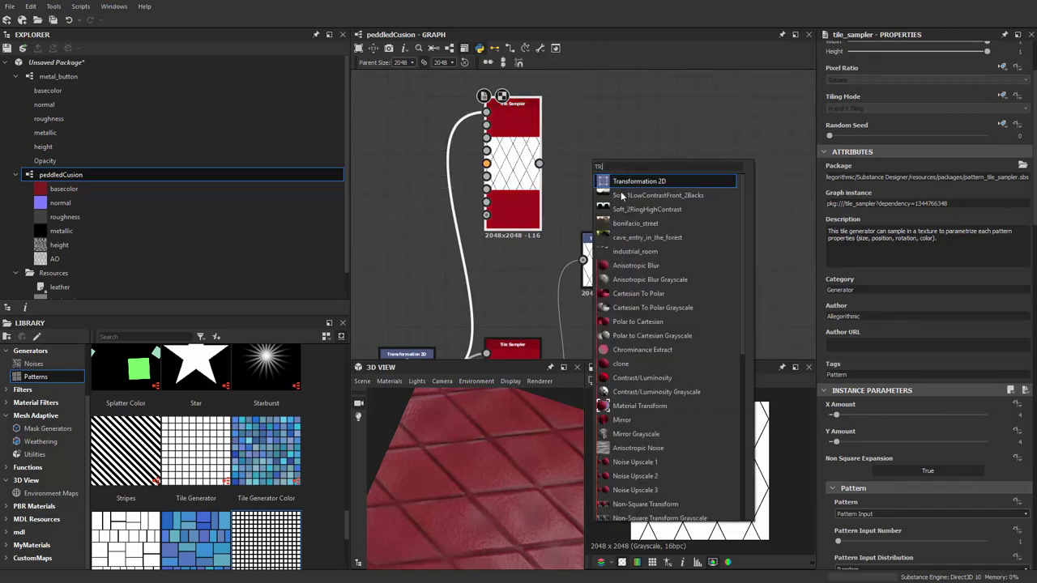
pyautogui.click(628, 181)
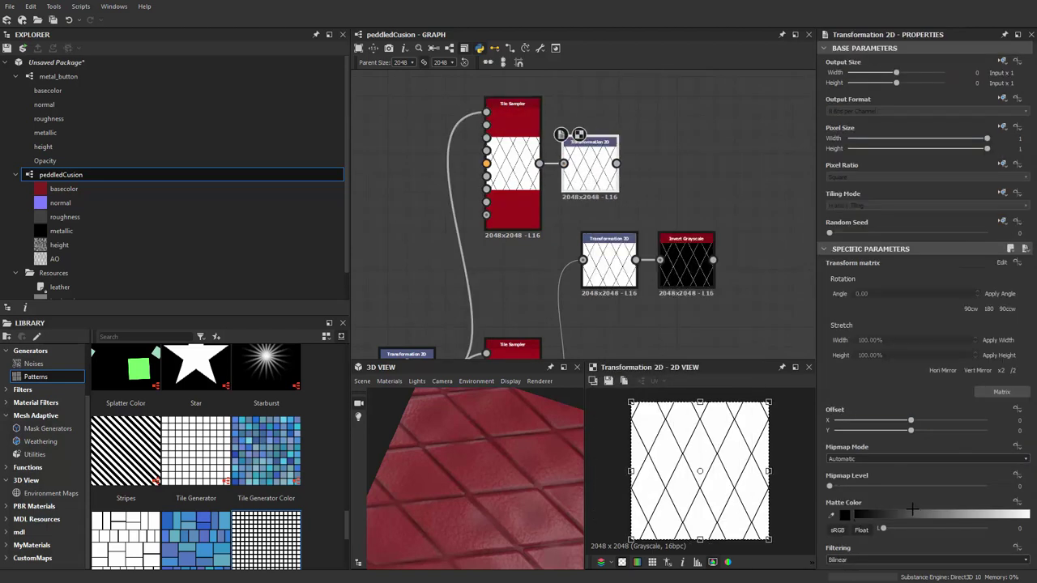
pyautogui.click(1014, 371)
pyautogui.click(1014, 372)
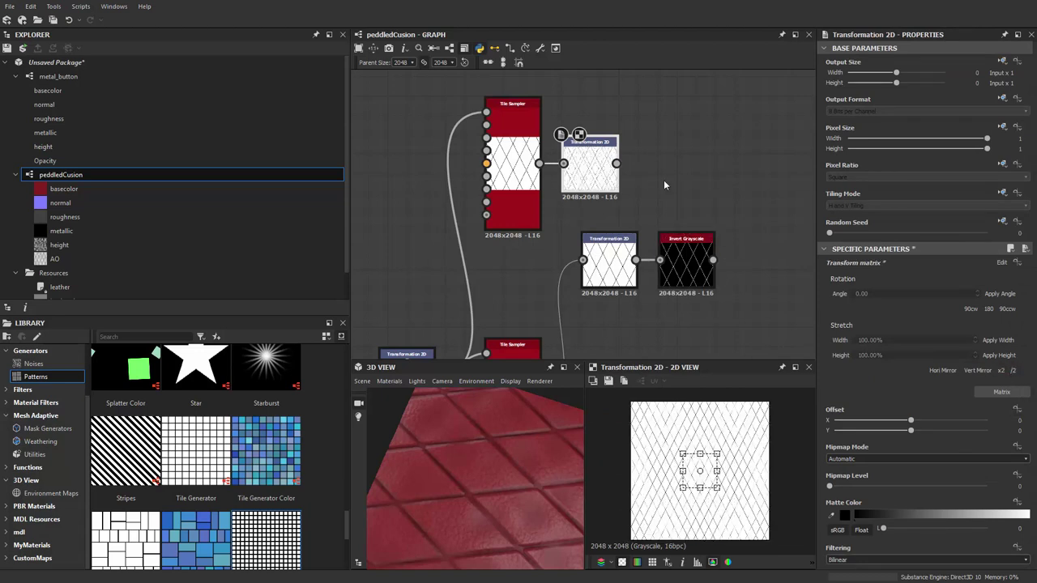
pyautogui.moveTo(597, 175); pyautogui.dragTo(565, 179)
pyautogui.scroll(2, 674, 170)
pyautogui.scroll(4, 588, 180)
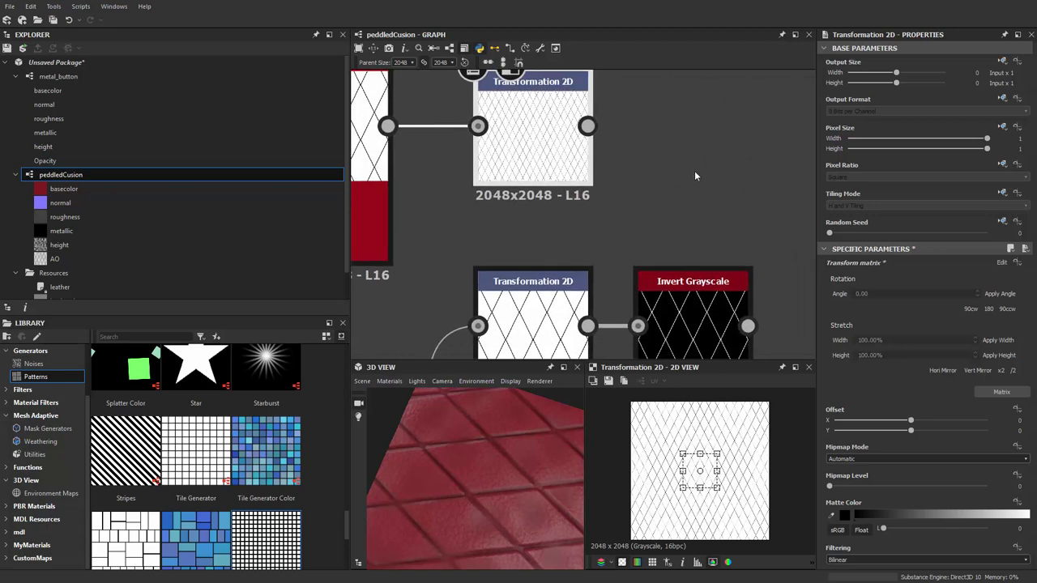
pyautogui.scroll(-3, 648, 157)
pyautogui.press('space')
# Add a Multiply Blend with Invert Grayscale as Foreground and the dense pattern as Background
pyautogui.write('blend')
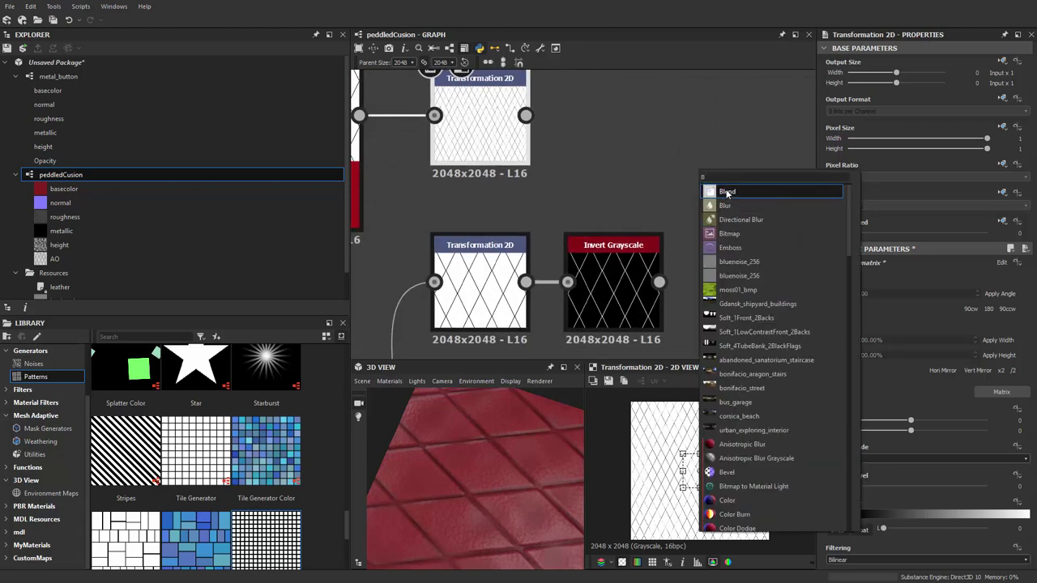
pyautogui.press('Return')
pyautogui.scroll(-2, 664, 162)
pyautogui.moveTo(664, 162); pyautogui.dragTo(785, 232)
pyautogui.moveTo(677, 256); pyautogui.dragTo(751, 195)
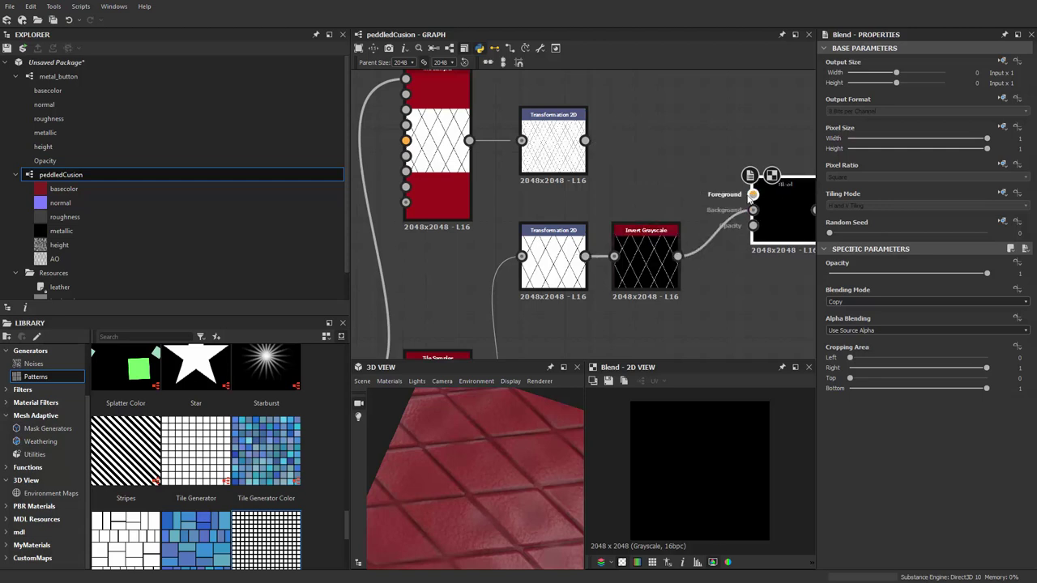
pyautogui.moveTo(585, 151); pyautogui.dragTo(476, 138, button='middle')
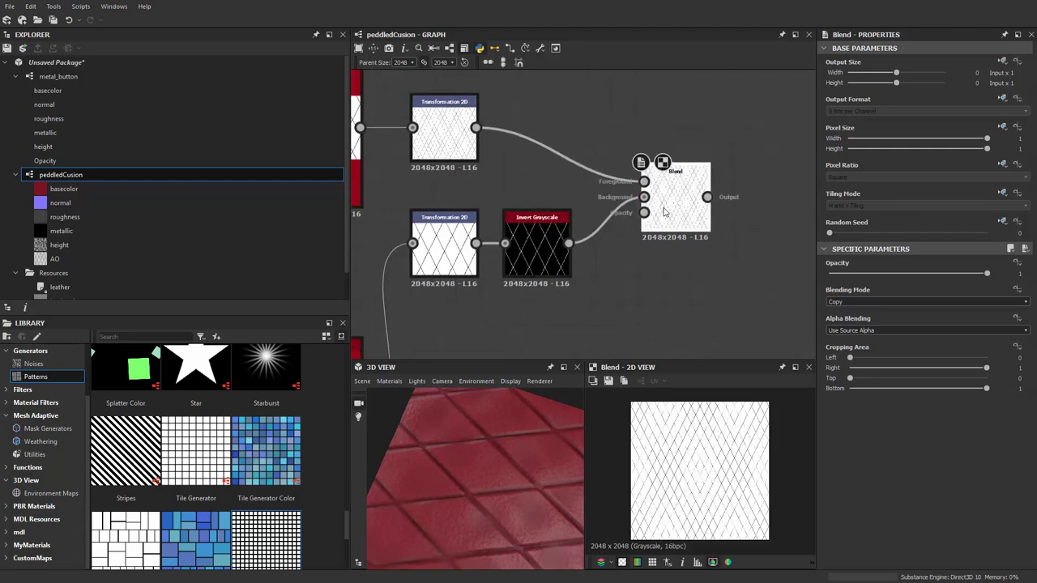
pyautogui.click(876, 303)
pyautogui.click(861, 332)
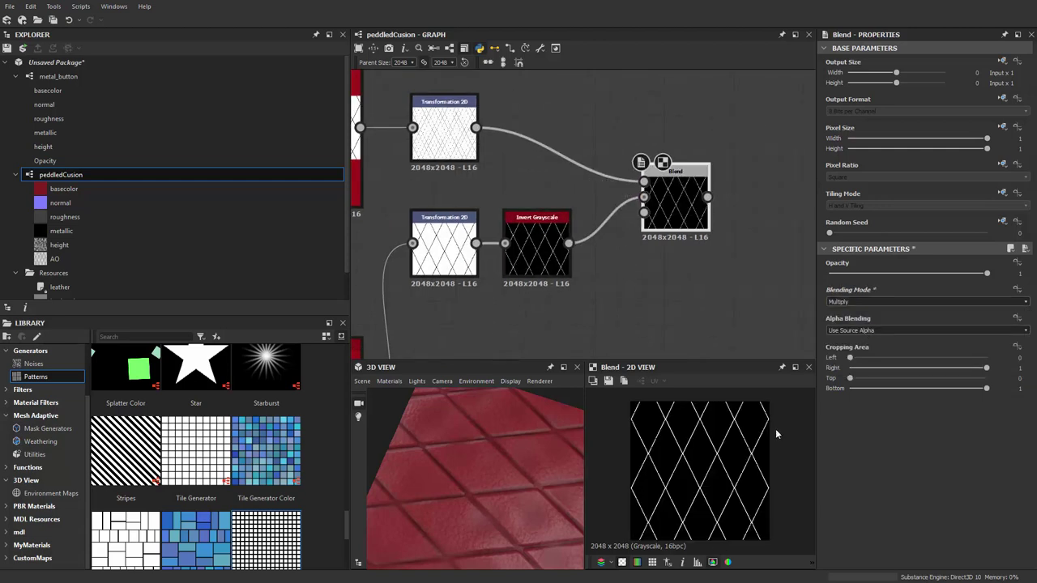
# Lower the Tile Sampler scale to 1.52 and check the dashed result on the Blend
pyautogui.scroll(5, 724, 471)
pyautogui.moveTo(714, 459); pyautogui.dragTo(729, 522, button='middle')
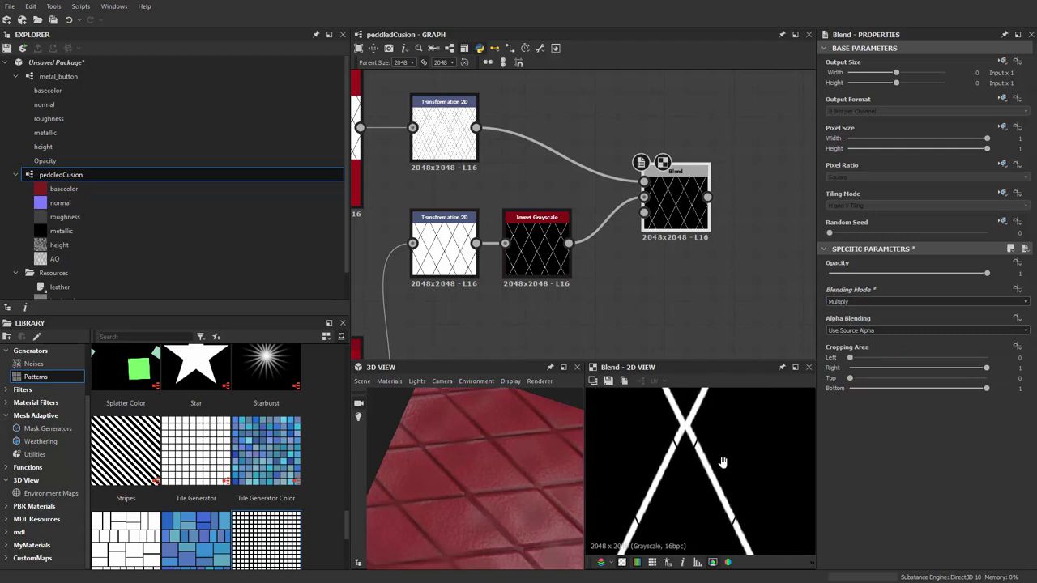
pyautogui.moveTo(722, 461); pyautogui.dragTo(734, 460, button='middle')
pyautogui.moveTo(538, 173); pyautogui.dragTo(674, 205, button='middle')
pyautogui.scroll(-10, 887, 457)
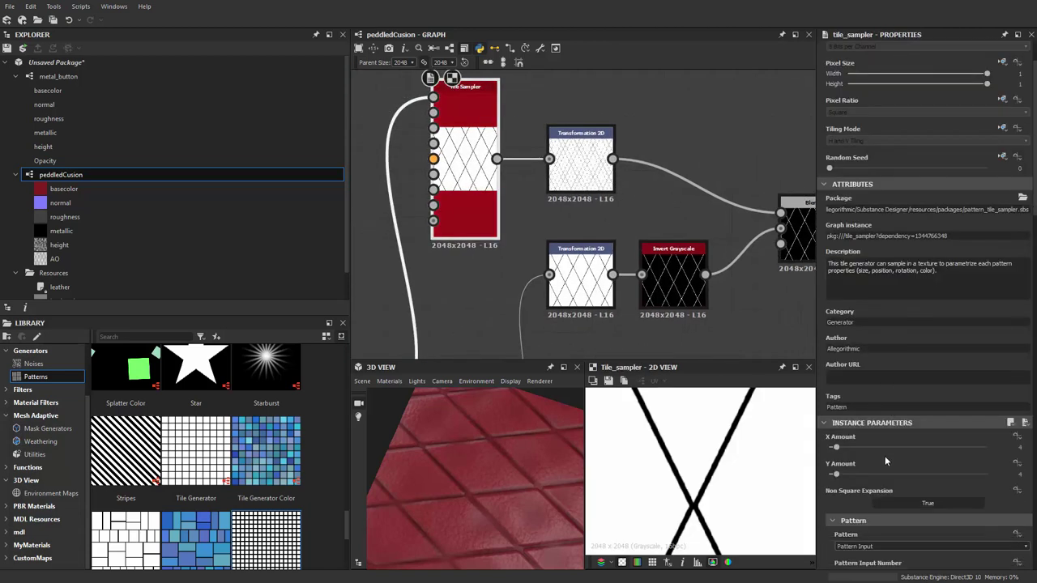
pyautogui.scroll(-1, 888, 543)
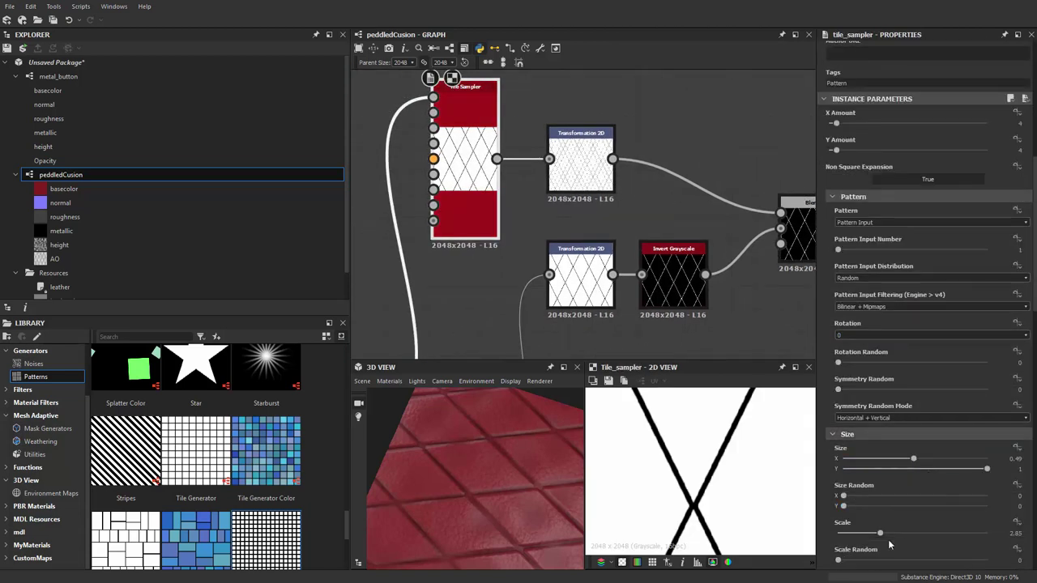
pyautogui.moveTo(874, 536); pyautogui.dragTo(861, 536)
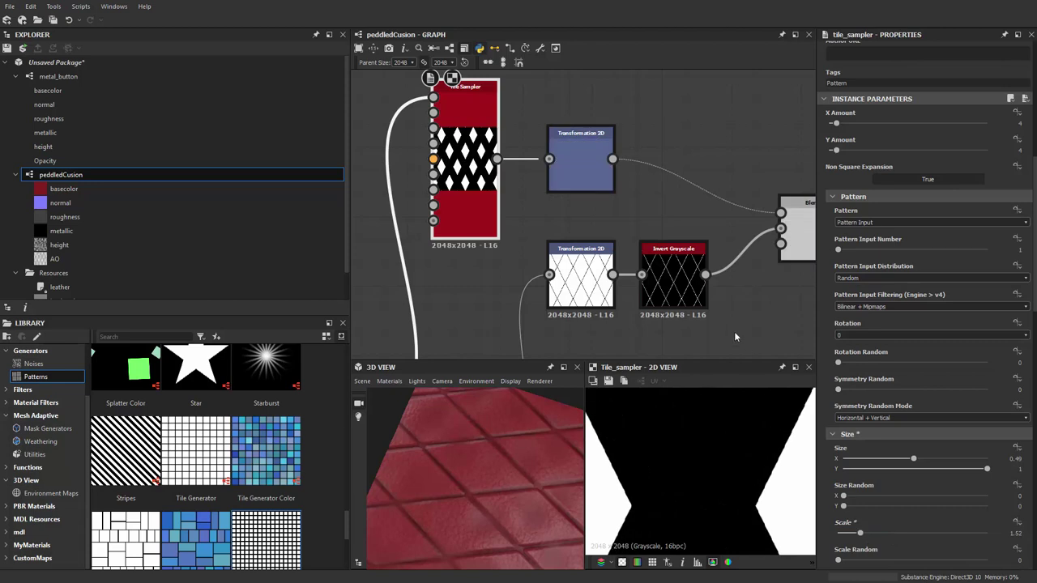
pyautogui.moveTo(735, 336); pyautogui.dragTo(579, 358, button='middle')
pyautogui.doubleClick(656, 243)
pyautogui.scroll(2, 706, 494)
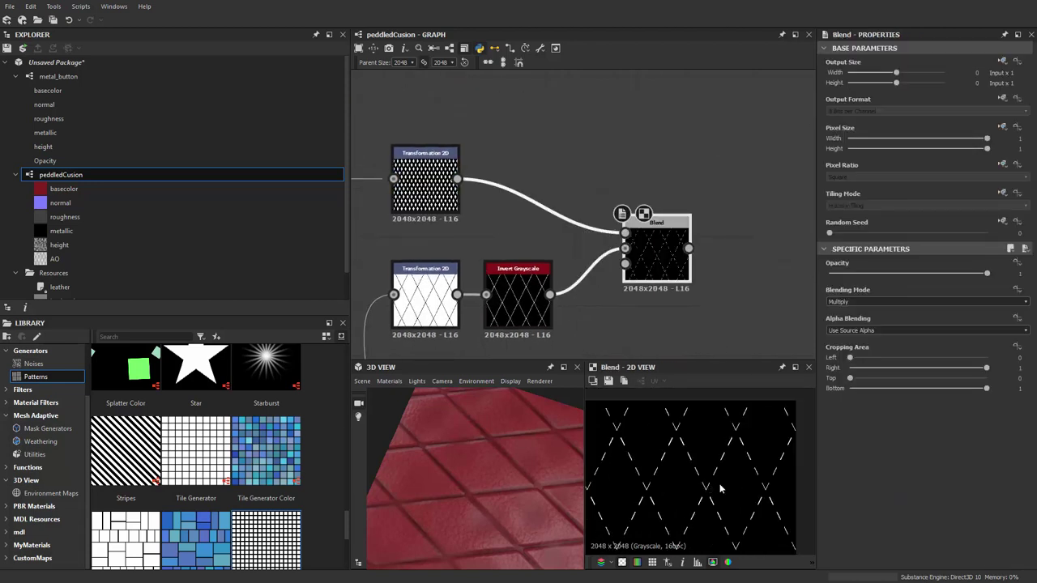
pyautogui.scroll(-1, 713, 295)
pyautogui.scroll(-4, 712, 295)
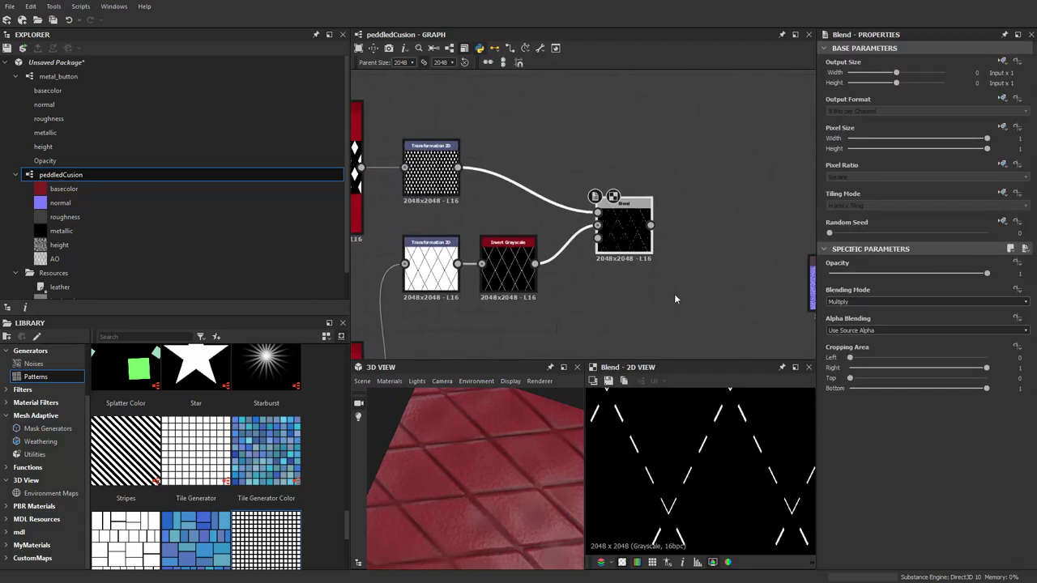
# Move the stitch nodes under the lower chain and add a new Blend node beside them
pyautogui.scroll(-3, 597, 201)
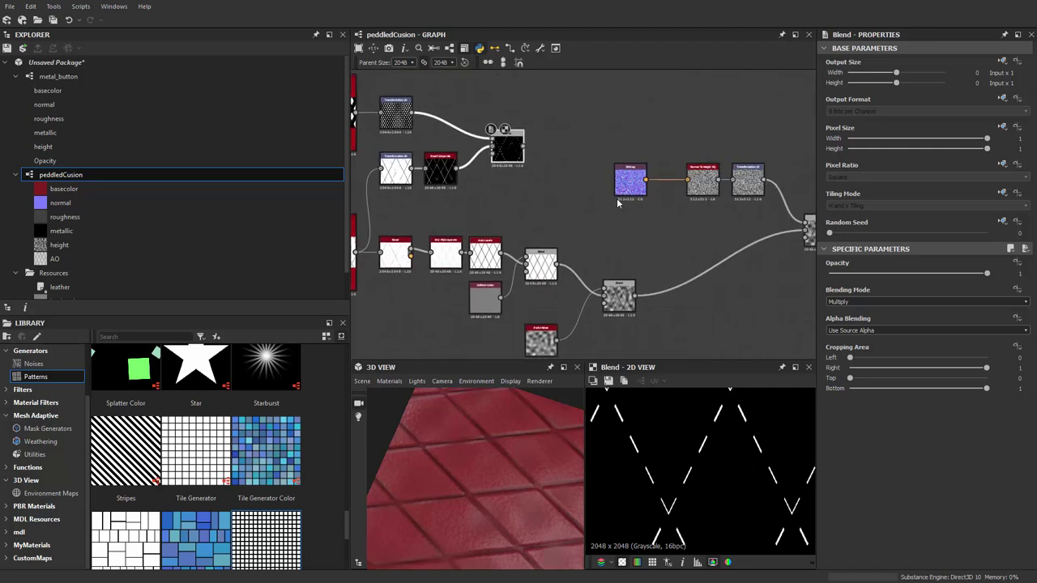
pyautogui.moveTo(607, 227); pyautogui.dragTo(601, 129, button='middle')
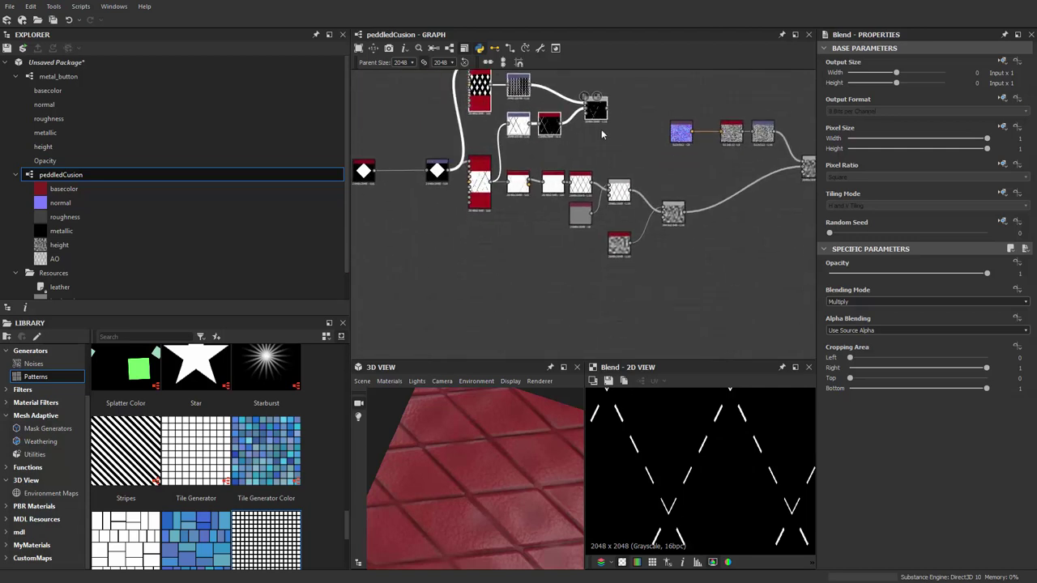
pyautogui.moveTo(601, 129); pyautogui.dragTo(683, 288)
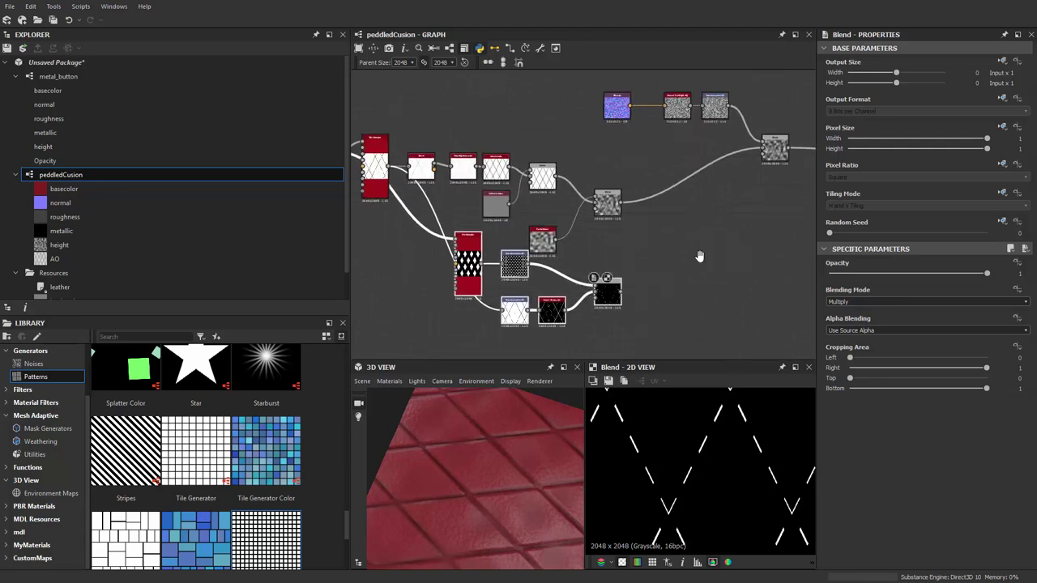
pyautogui.press('space')
pyautogui.write('B')
pyautogui.click(642, 247)
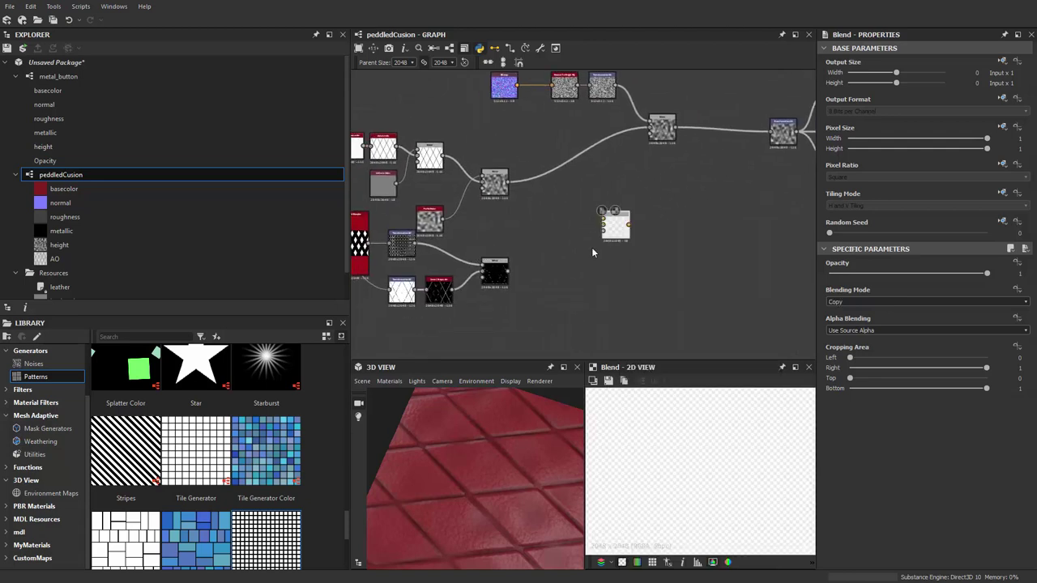
pyautogui.moveTo(636, 232); pyautogui.dragTo(704, 241)
pyautogui.scroll(1, 677, 257)
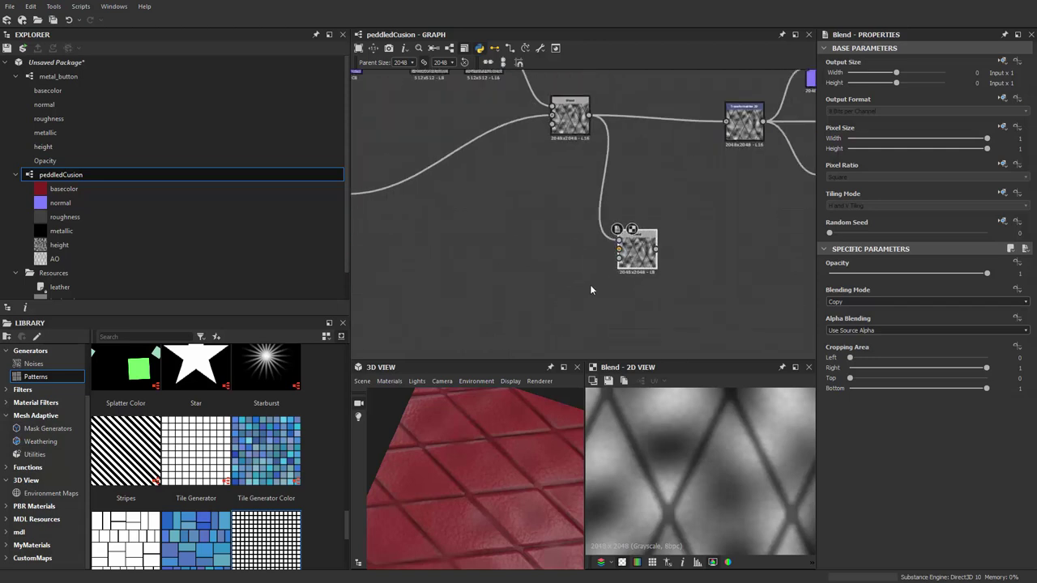
pyautogui.moveTo(590, 289); pyautogui.dragTo(688, 130, button='middle')
pyautogui.hotkey('ctrl', 'z')
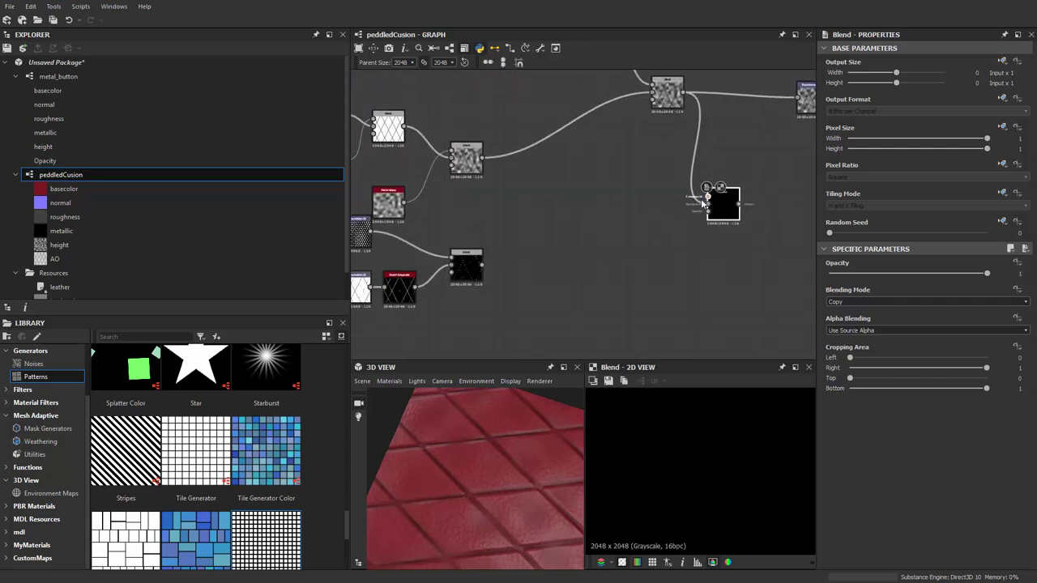
pyautogui.scroll(1, 481, 273)
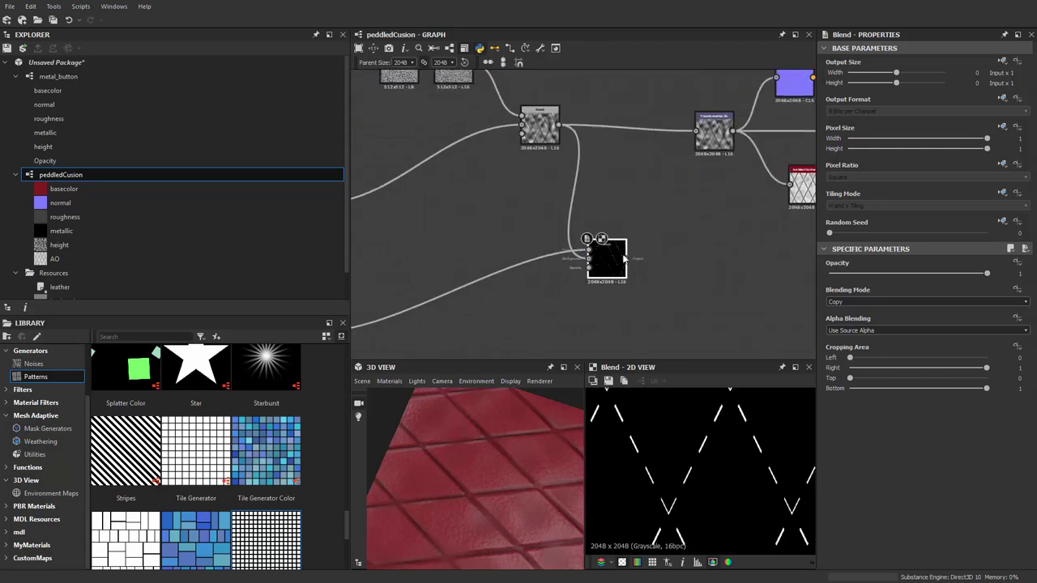
pyautogui.scroll(3, 646, 240)
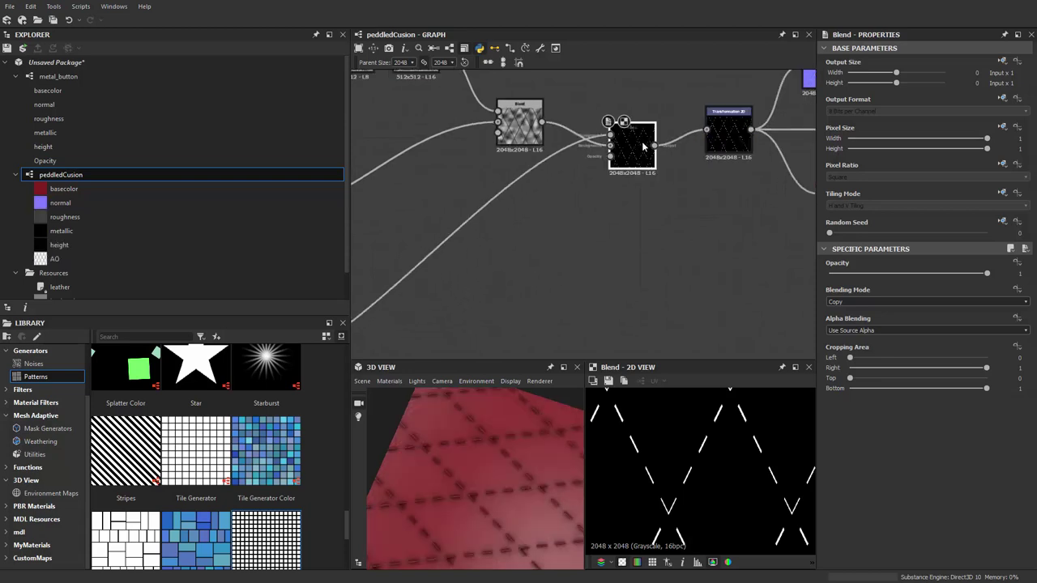
# Set the new Blend to Max (Lighten) with opacity 0.3 and check the stitches in 3D
pyautogui.click(847, 302)
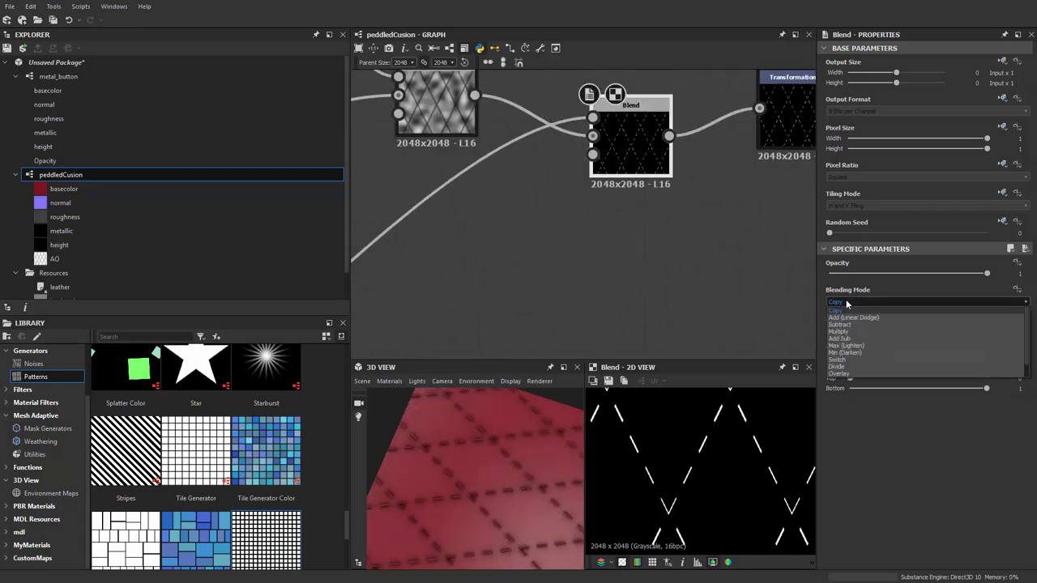
pyautogui.click(846, 345)
pyautogui.moveTo(464, 508); pyautogui.dragTo(494, 438)
pyautogui.scroll(2, 562, 252)
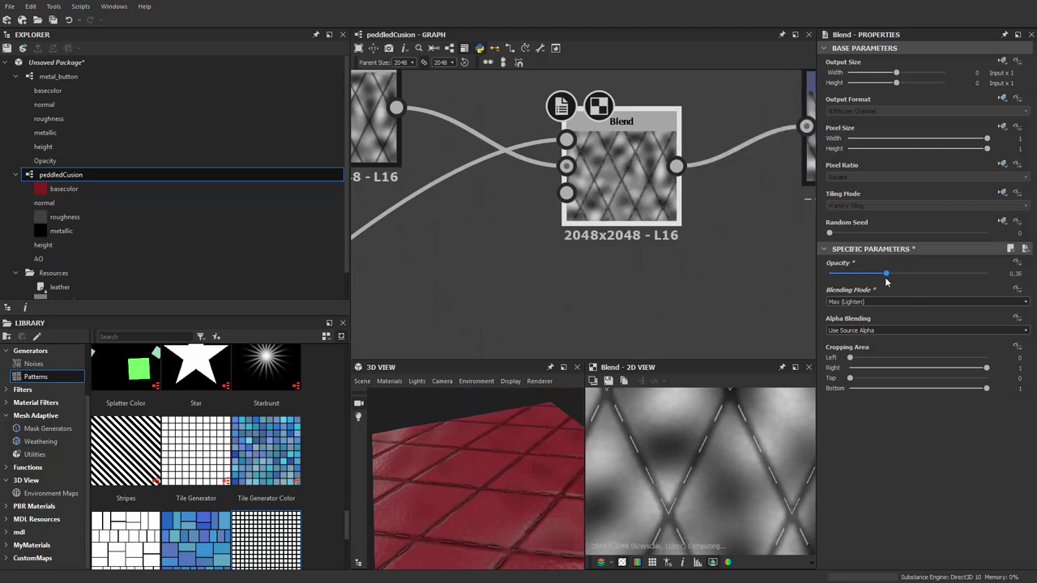
pyautogui.moveTo(886, 281); pyautogui.dragTo(877, 281)
pyautogui.moveTo(584, 413); pyautogui.dragTo(457, 466)
pyautogui.scroll(-6, 429, 304)
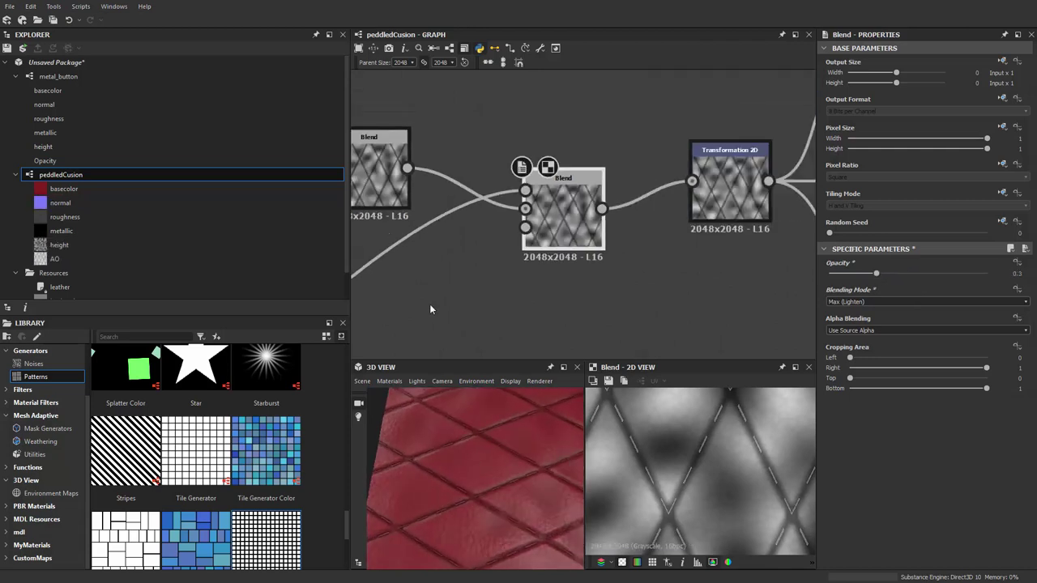
# Select the lower Tile Sampler and raise its Scale to about 2.24
pyautogui.scroll(3, 517, 245)
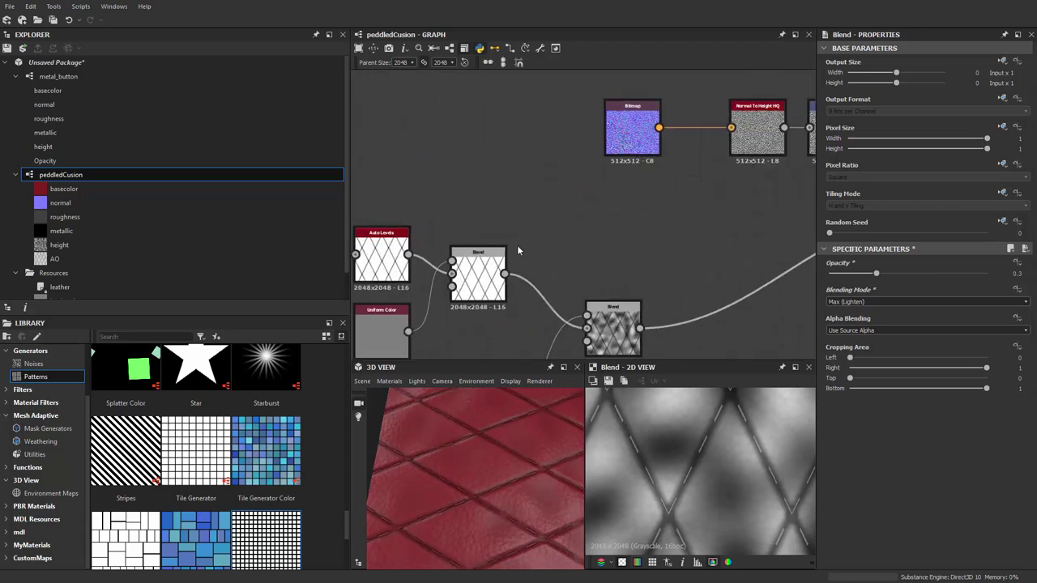
pyautogui.scroll(-2, 583, 240)
pyautogui.moveTo(612, 231); pyautogui.dragTo(436, 100, button='middle')
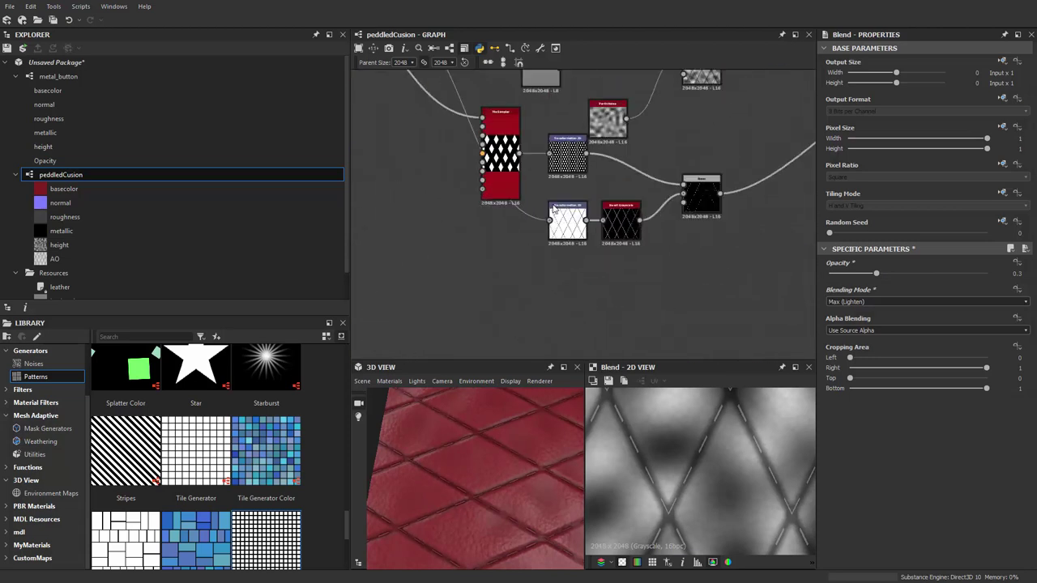
pyautogui.scroll(2, 565, 276)
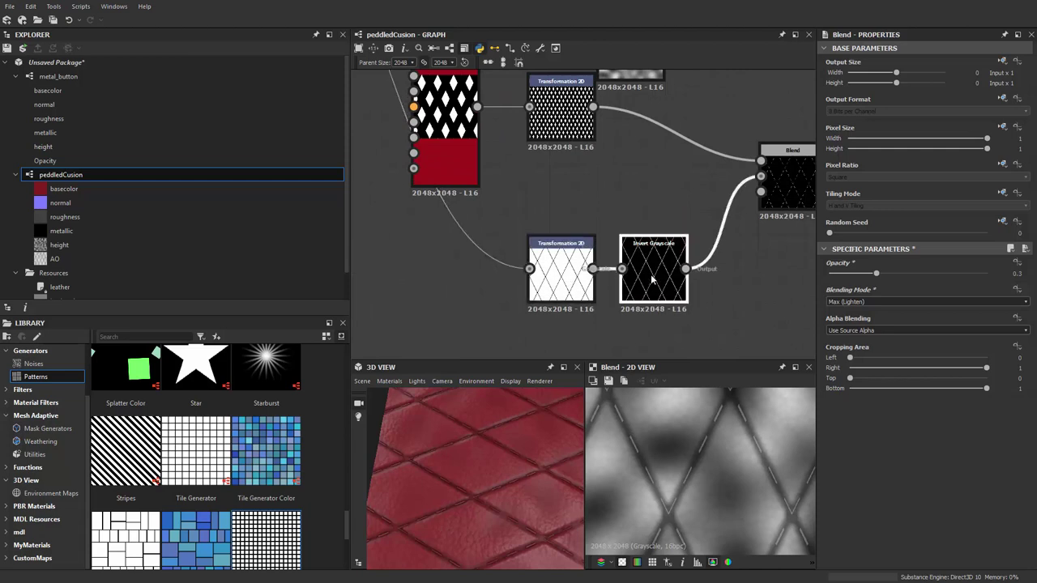
pyautogui.scroll(3, 644, 256)
pyautogui.moveTo(571, 316); pyautogui.dragTo(656, 319, button='middle')
pyautogui.moveTo(372, 177); pyautogui.dragTo(540, 255, button='middle')
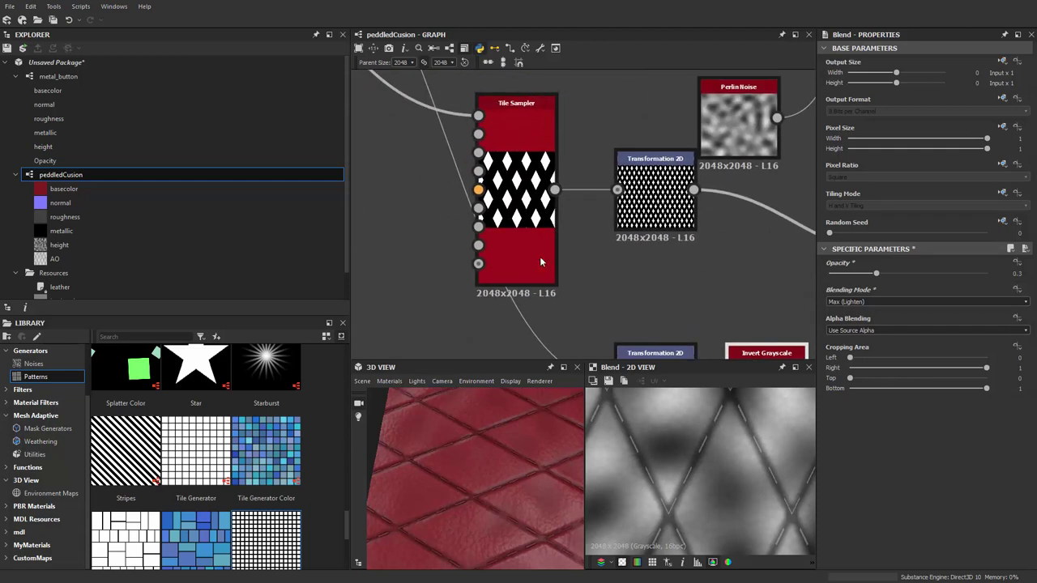
pyautogui.click(540, 256)
pyautogui.scroll(-5, 902, 471)
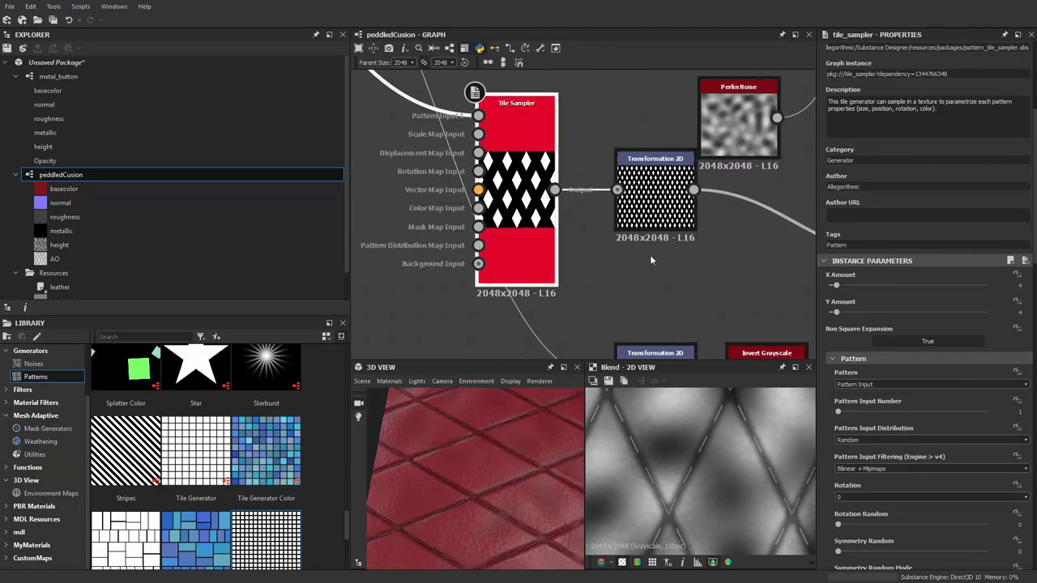
pyautogui.scroll(-5, 919, 435)
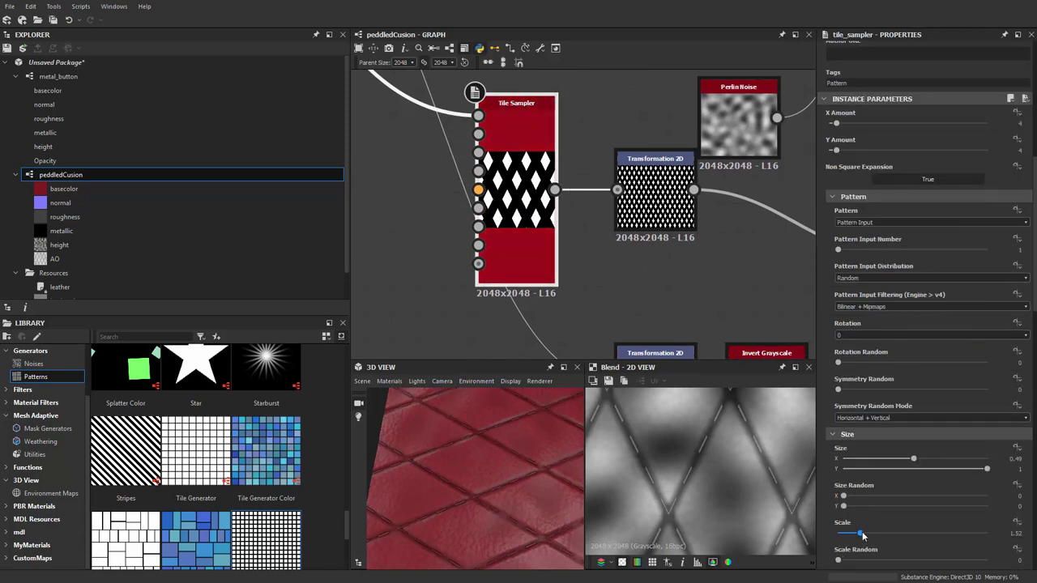
pyautogui.moveTo(867, 536); pyautogui.dragTo(871, 536)
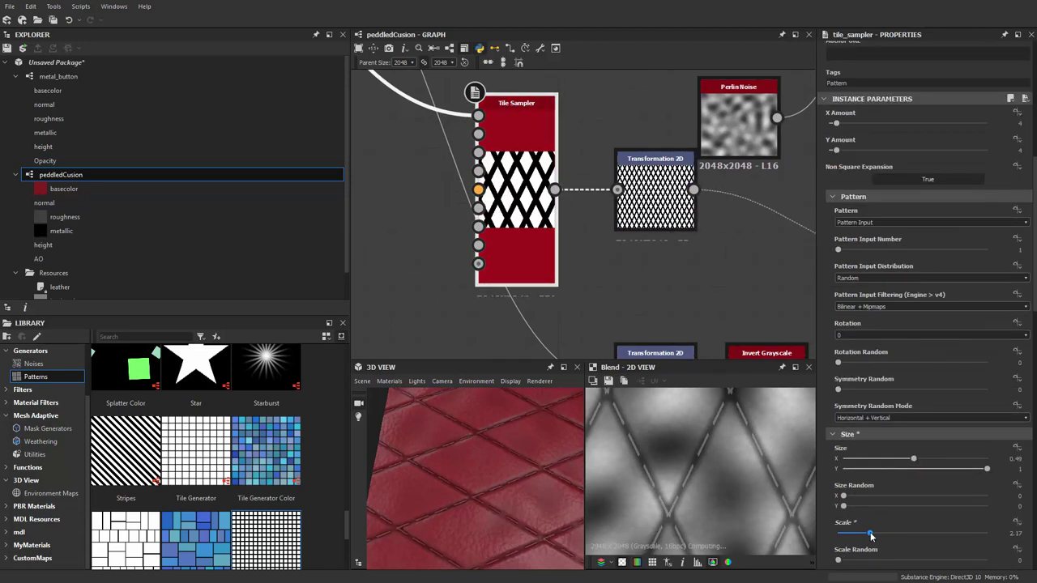
pyautogui.scroll(-3, 527, 502)
pyautogui.scroll(-3, 588, 211)
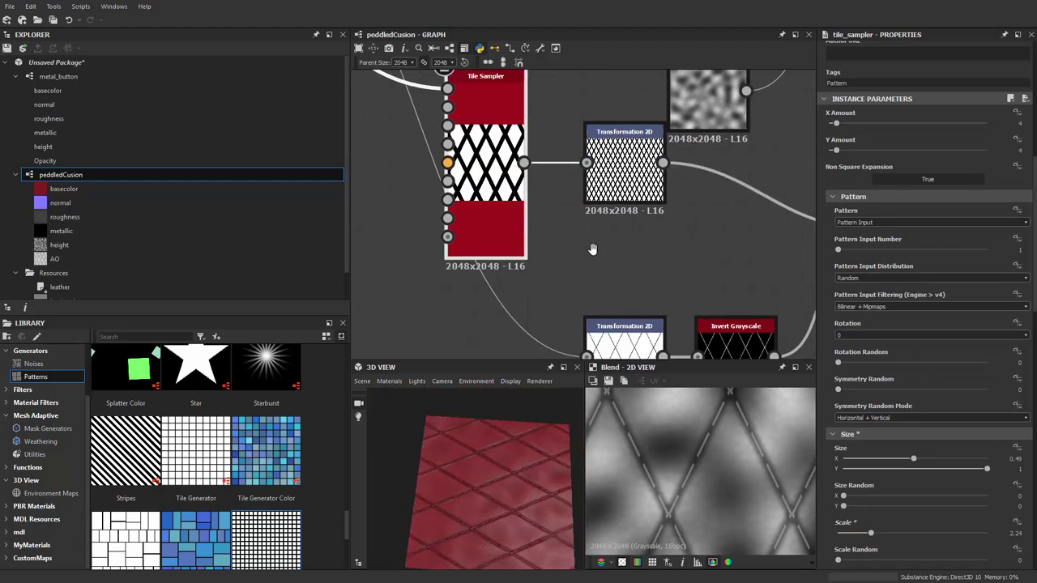
pyautogui.scroll(-3, 588, 204)
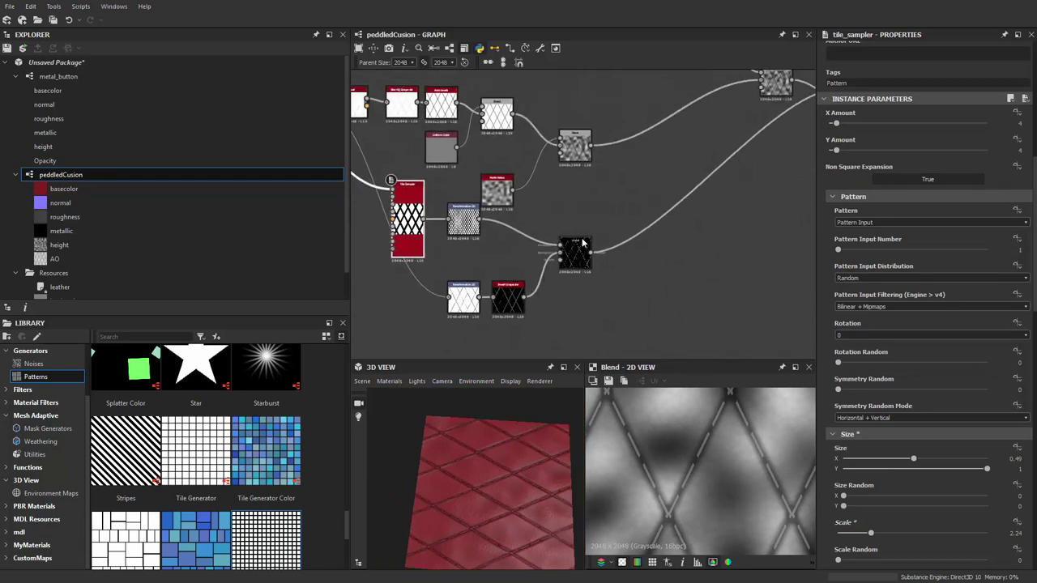
pyautogui.scroll(5, 489, 456)
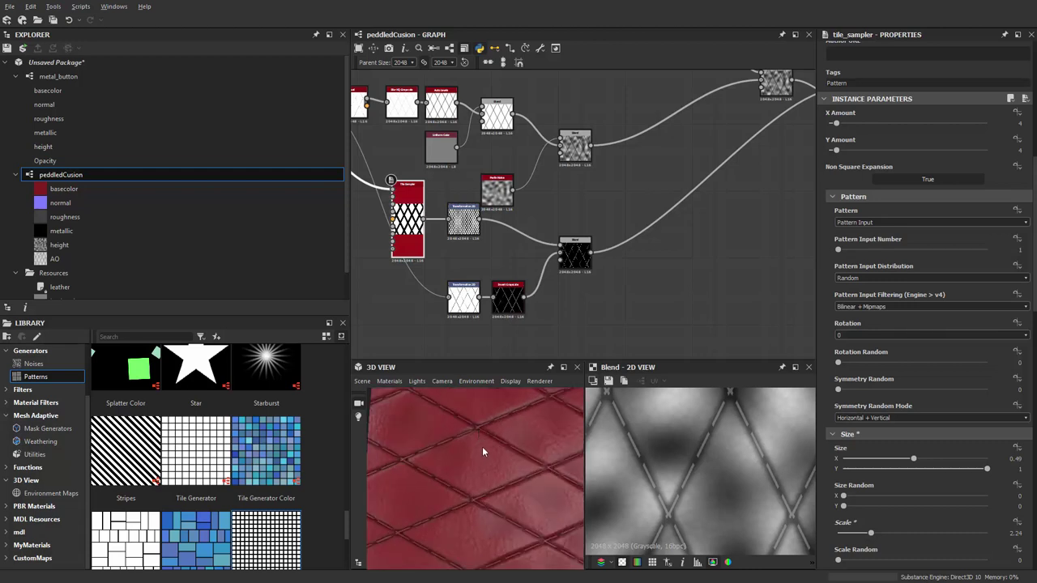
pyautogui.scroll(-3, 558, 328)
pyautogui.scroll(3, 632, 252)
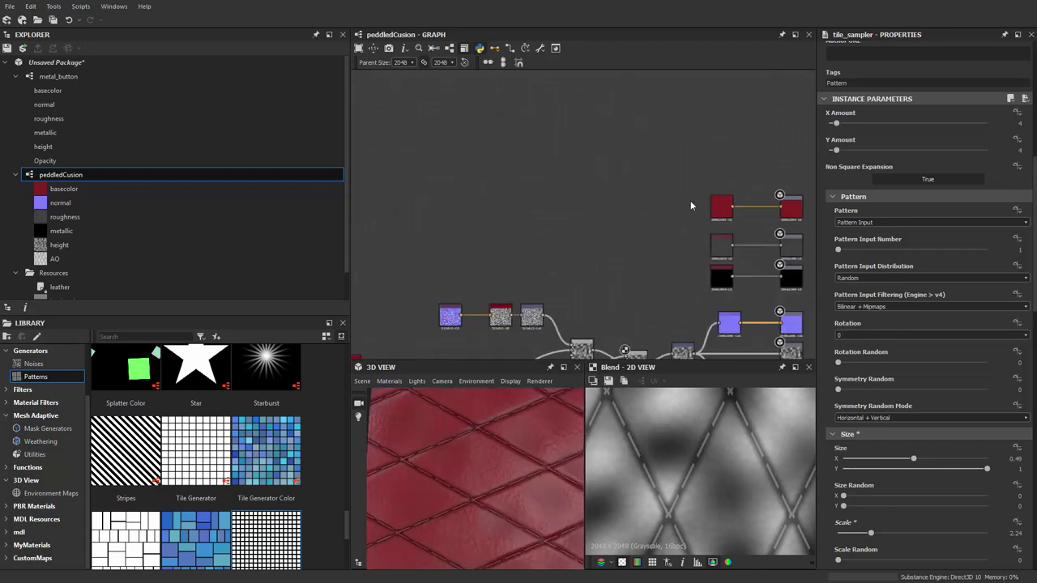
# Insert a Blend after the red Uniform Color and add a white Uniform Color node
pyautogui.press('space')
pyautogui.click(563, 160)
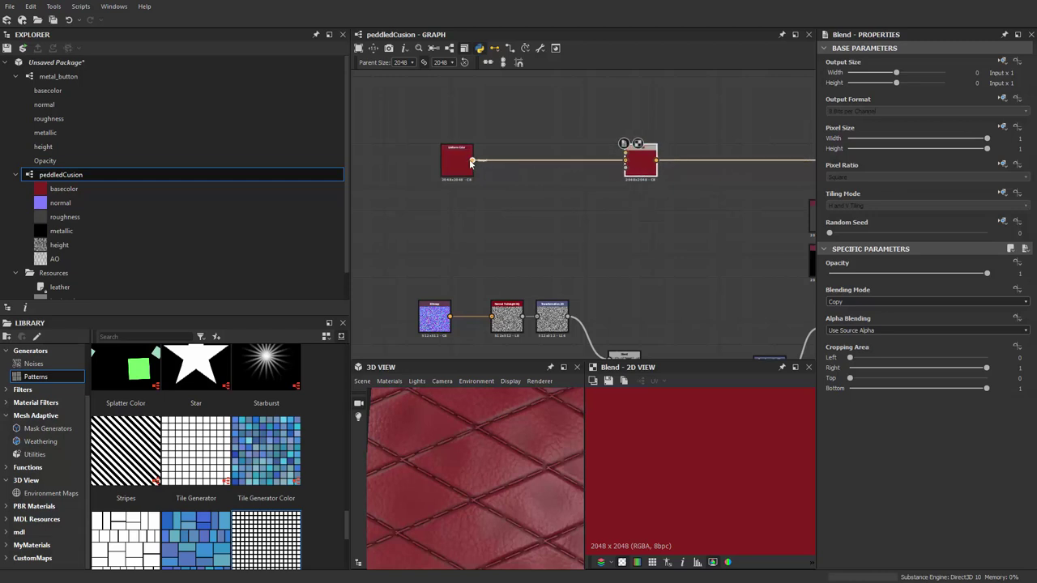
pyautogui.press('space')
pyautogui.press('Escape')
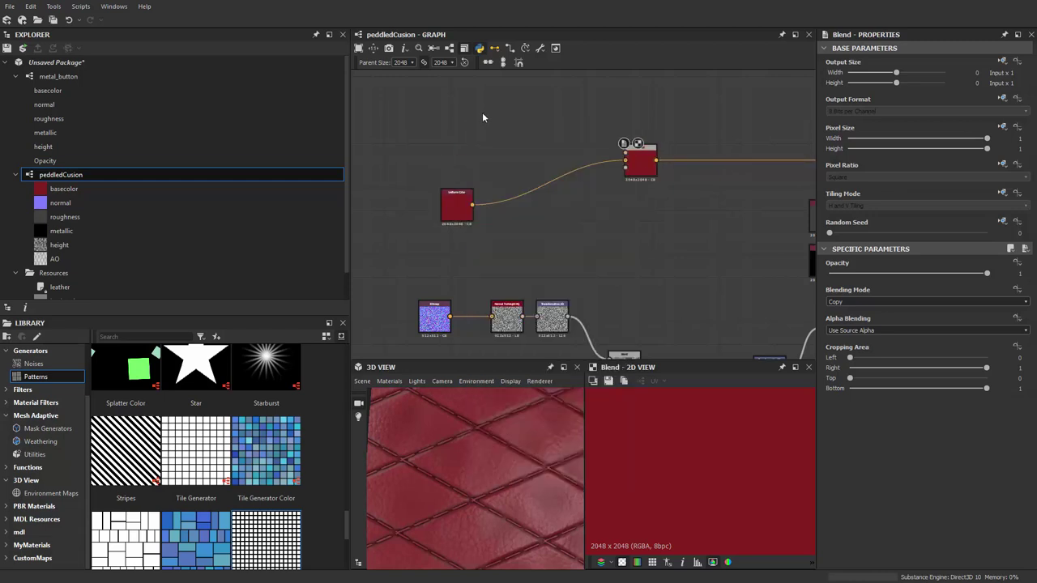
pyautogui.press('space')
pyautogui.write('uniform')
pyautogui.press('Return')
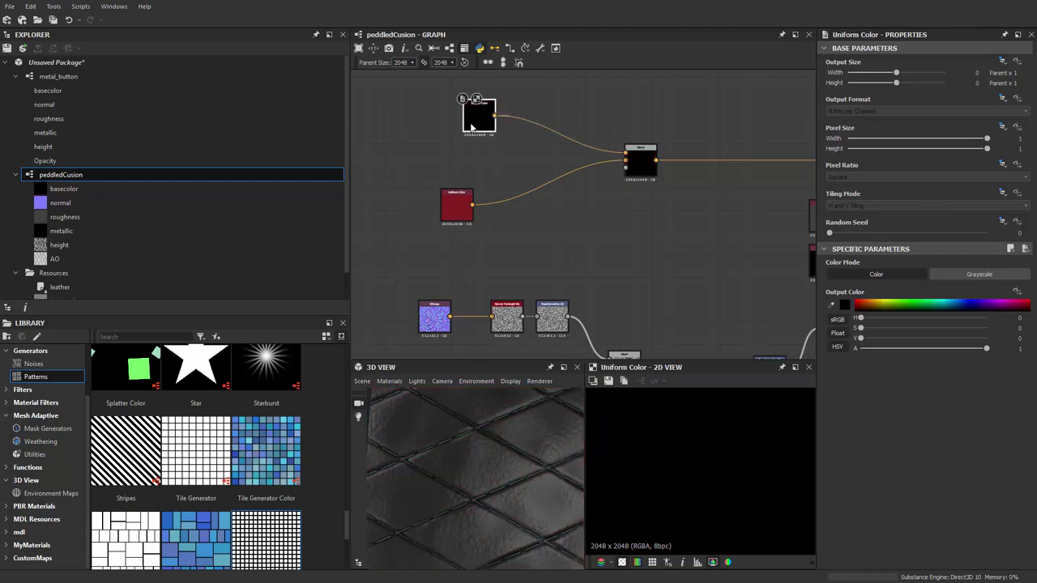
pyautogui.click(844, 306)
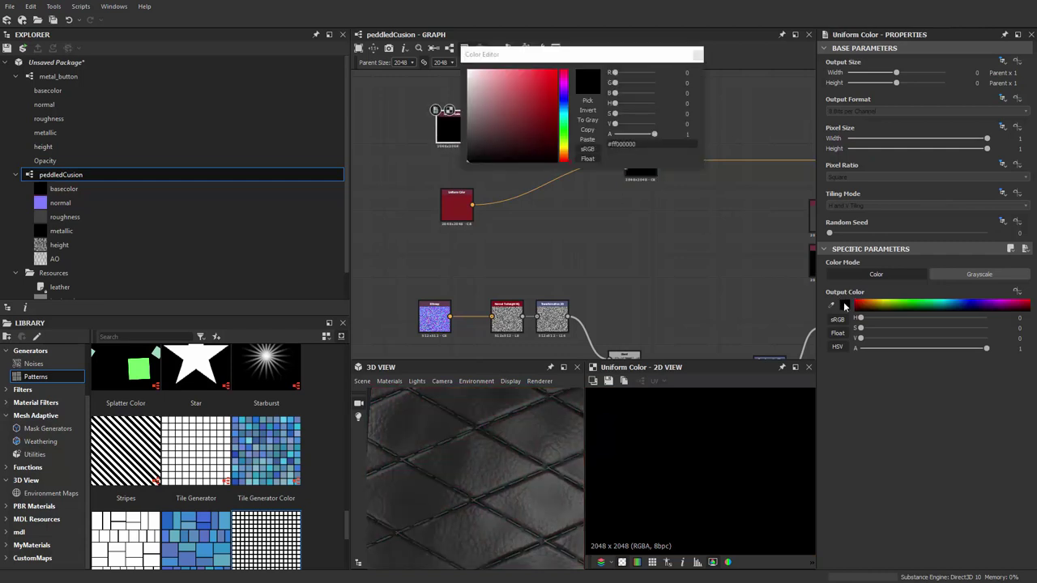
pyautogui.moveTo(500, 116); pyautogui.dragTo(468, 71)
pyautogui.click(553, 186)
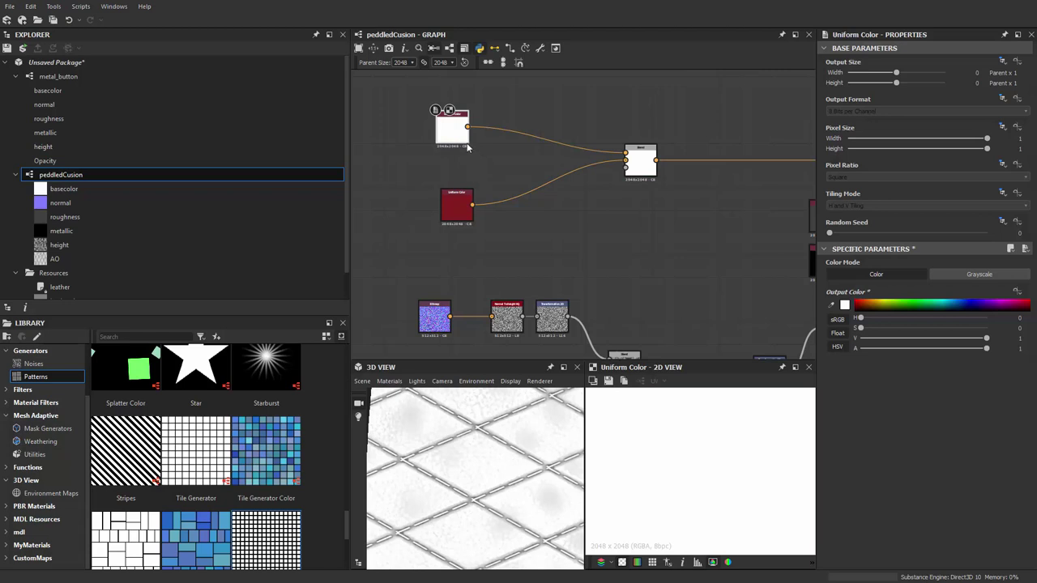
# Wire the dashed stitch mask into the colour Blend's opacity to paint white stitches
pyautogui.scroll(-4, 555, 245)
pyautogui.moveTo(560, 195); pyautogui.dragTo(542, 243, button='middle')
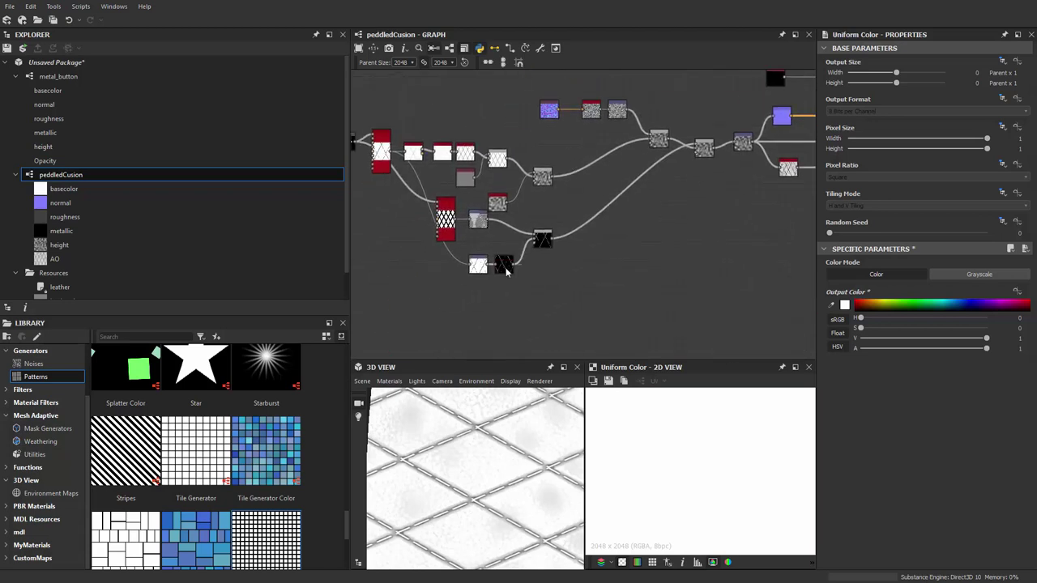
pyautogui.scroll(4, 540, 258)
pyautogui.scroll(-2, 540, 258)
pyautogui.scroll(5, 559, 231)
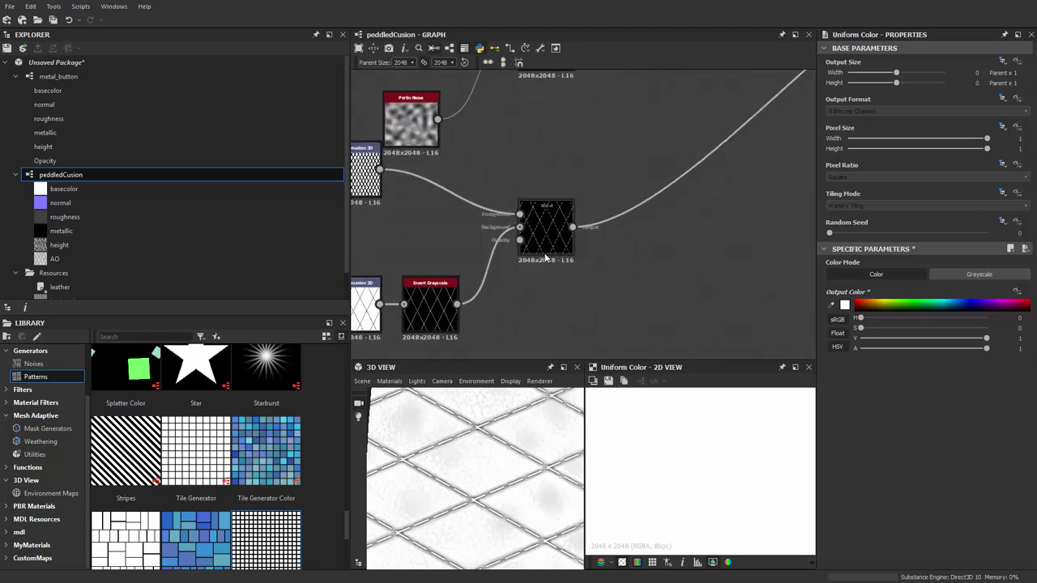
pyautogui.doubleClick(584, 247)
pyautogui.scroll(-5, 585, 247)
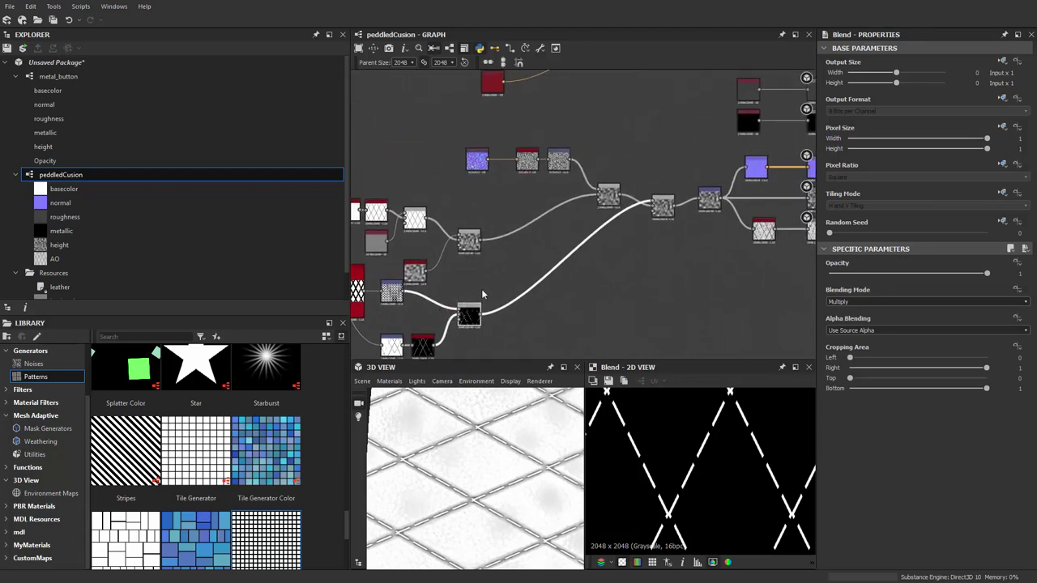
pyautogui.moveTo(598, 132); pyautogui.dragTo(565, 241, button='middle')
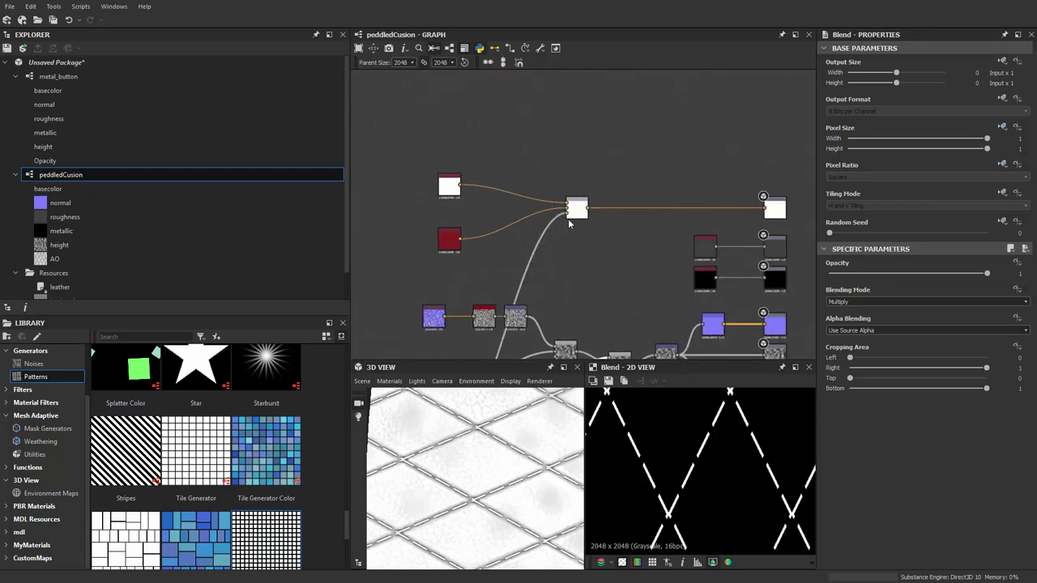
pyautogui.scroll(2, 526, 249)
pyautogui.moveTo(498, 486); pyautogui.dragTo(484, 458)
pyautogui.moveTo(422, 160); pyautogui.dragTo(480, 148, button='middle')
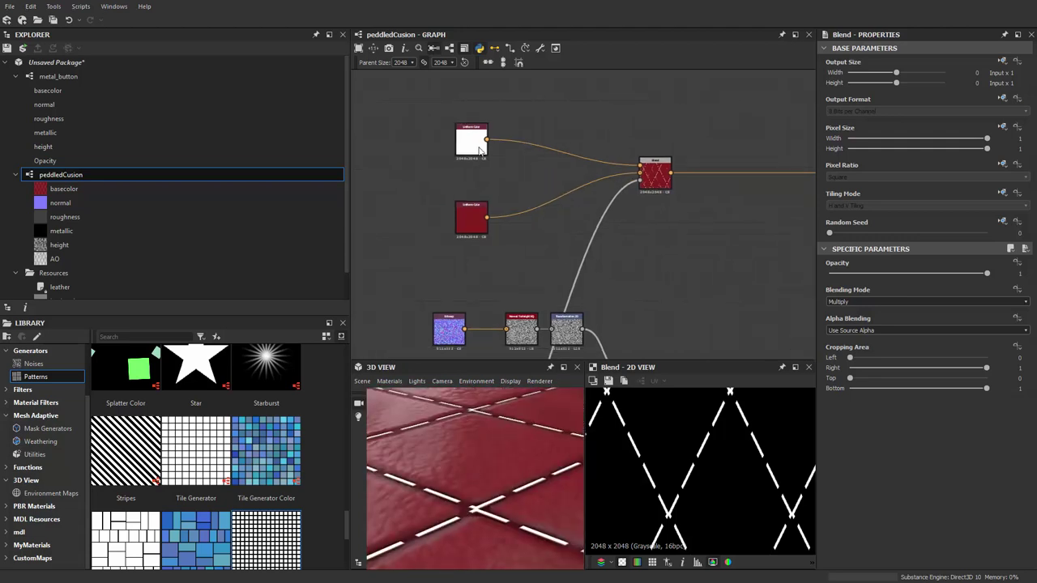
pyautogui.click(480, 149)
# Change the white stitch Uniform Color to a dark greyish brown (#524944)
pyautogui.click(844, 304)
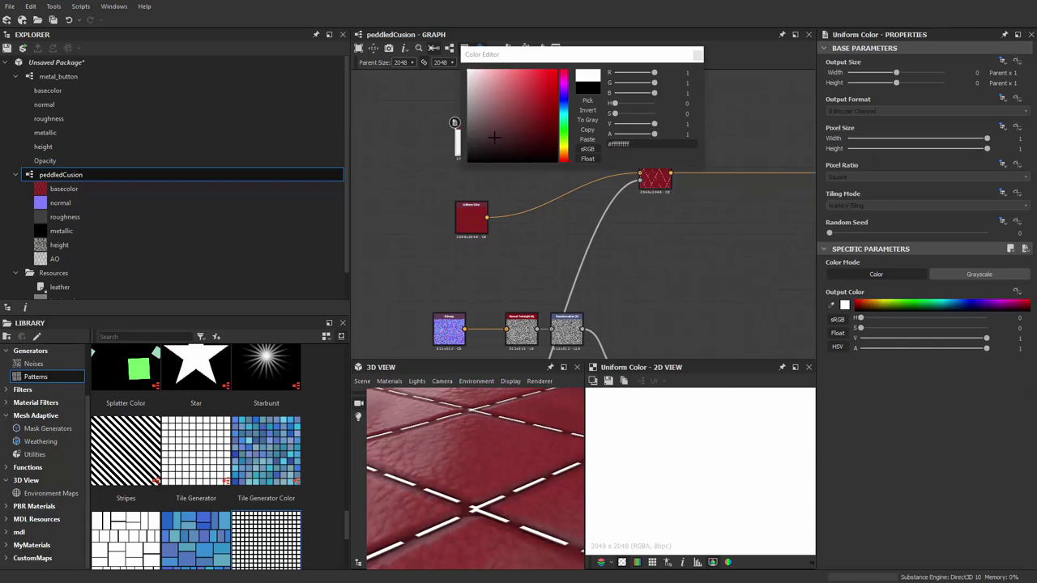
pyautogui.moveTo(493, 137)
pyautogui.mouseDown()
pyautogui.moveTo(470, 138)
pyautogui.moveTo(468, 125)
pyautogui.moveTo(489, 114)
pyautogui.moveTo(503, 125)
pyautogui.mouseUp()
pyautogui.moveTo(563, 144); pyautogui.dragTo(565, 158)
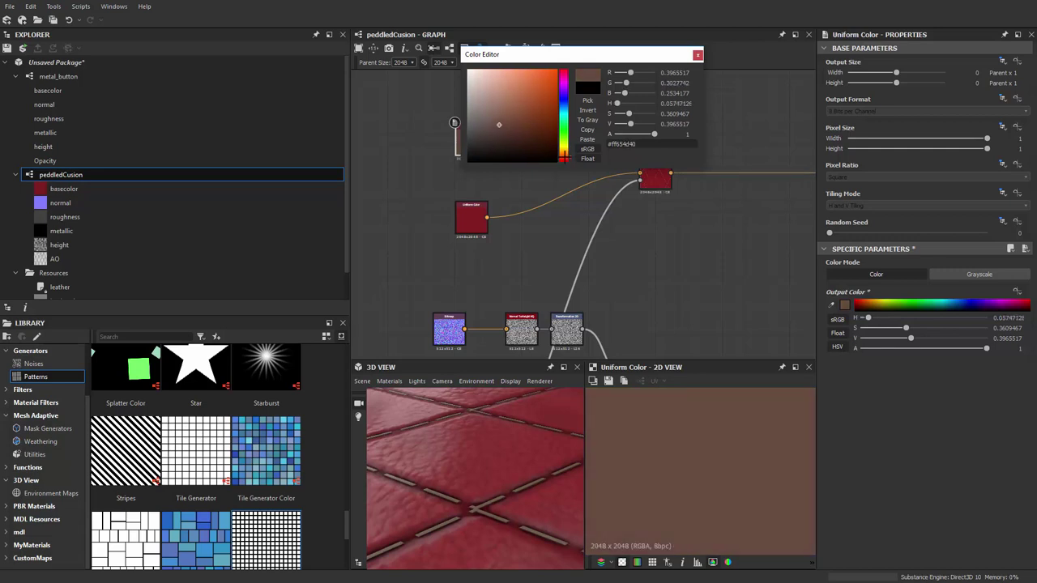
pyautogui.moveTo(510, 133); pyautogui.dragTo(483, 128)
pyautogui.moveTo(459, 441); pyautogui.dragTo(481, 513)
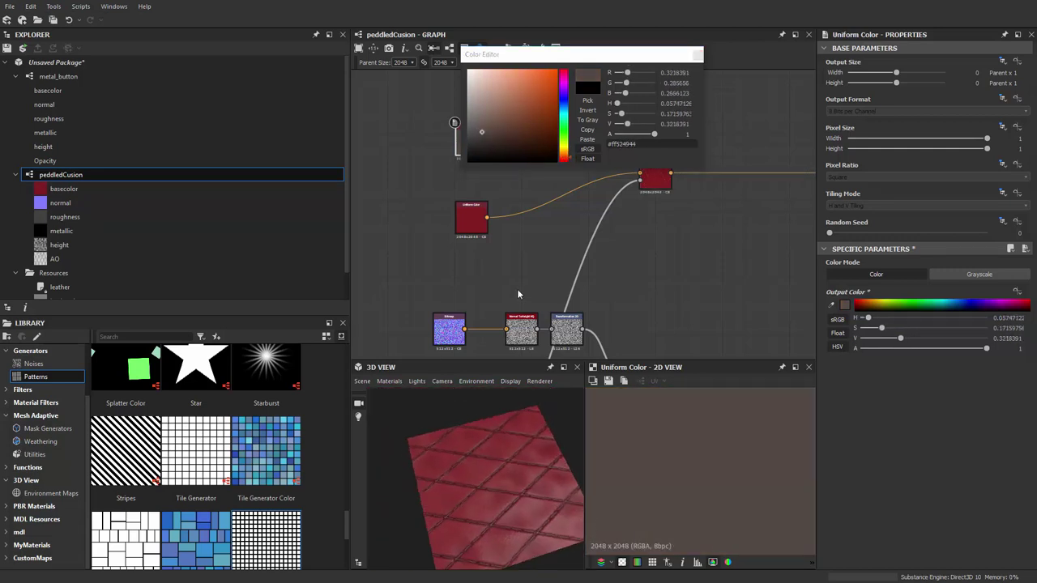
pyautogui.scroll(-3, 522, 275)
pyautogui.moveTo(512, 202); pyautogui.dragTo(514, 250, button='middle')
pyautogui.scroll(5, 490, 301)
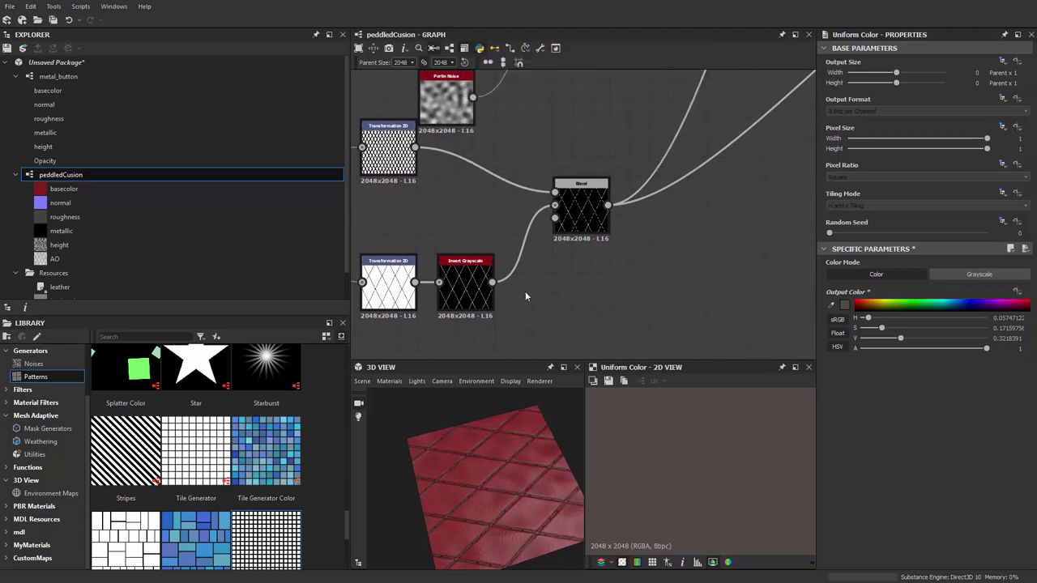
# Add a Blur HQ Grayscale node after the stitch mask Blend output
pyautogui.moveTo(525, 291); pyautogui.dragTo(625, 247, button='middle')
pyautogui.scroll(5, 484, 402)
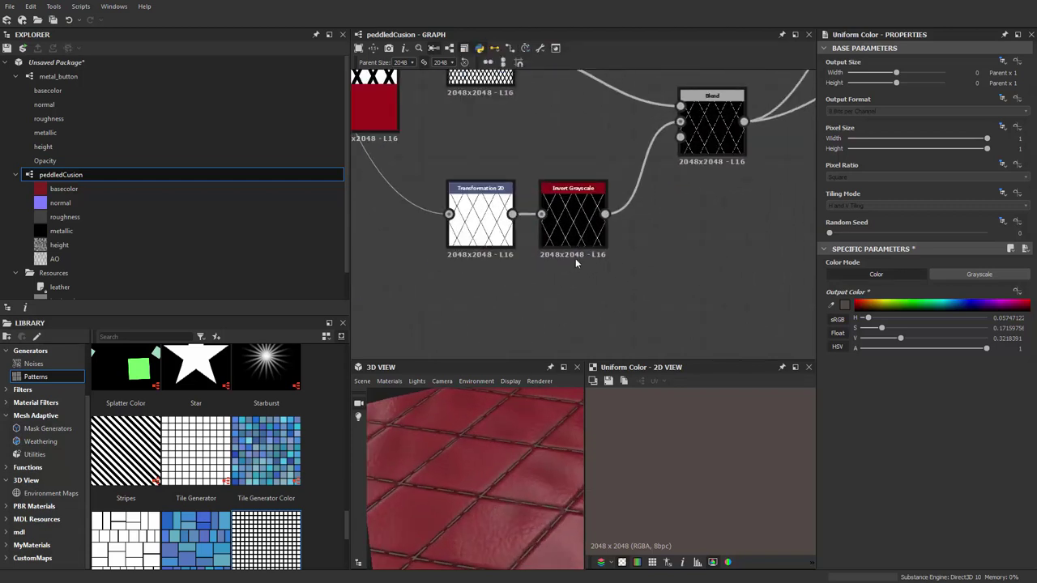
pyautogui.scroll(4, 575, 258)
pyautogui.moveTo(528, 343); pyautogui.dragTo(537, 357, button='middle')
pyautogui.scroll(-3, 526, 269)
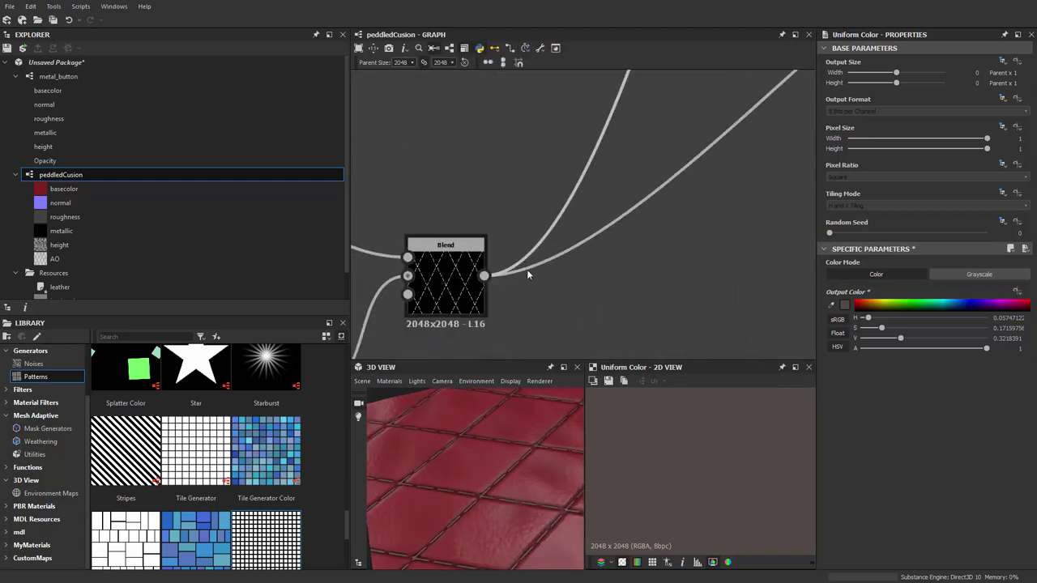
pyautogui.moveTo(604, 258); pyautogui.dragTo(597, 281, button='middle')
pyautogui.press('space')
pyautogui.write('B')
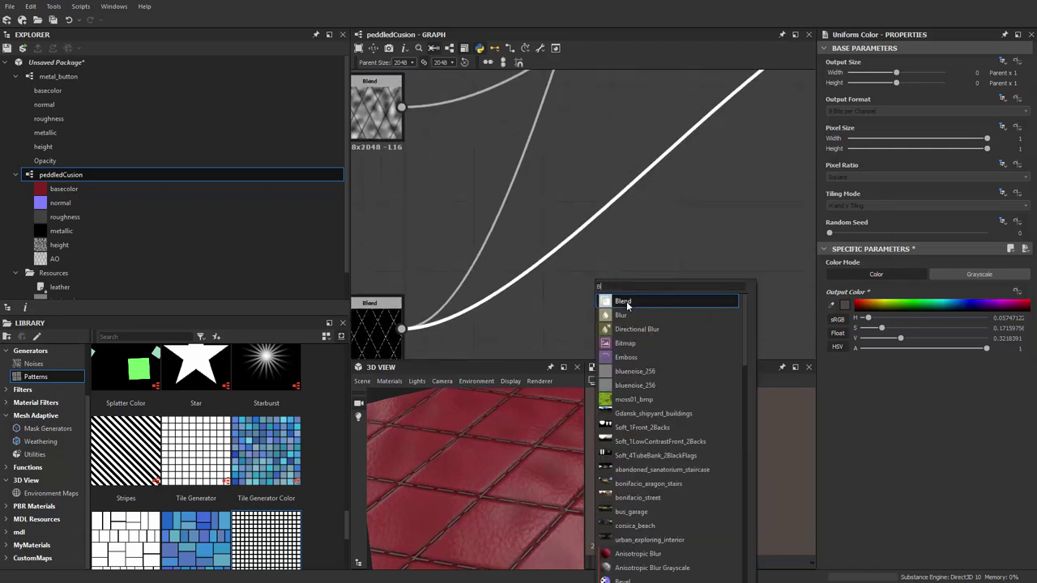
pyautogui.write('LUR')
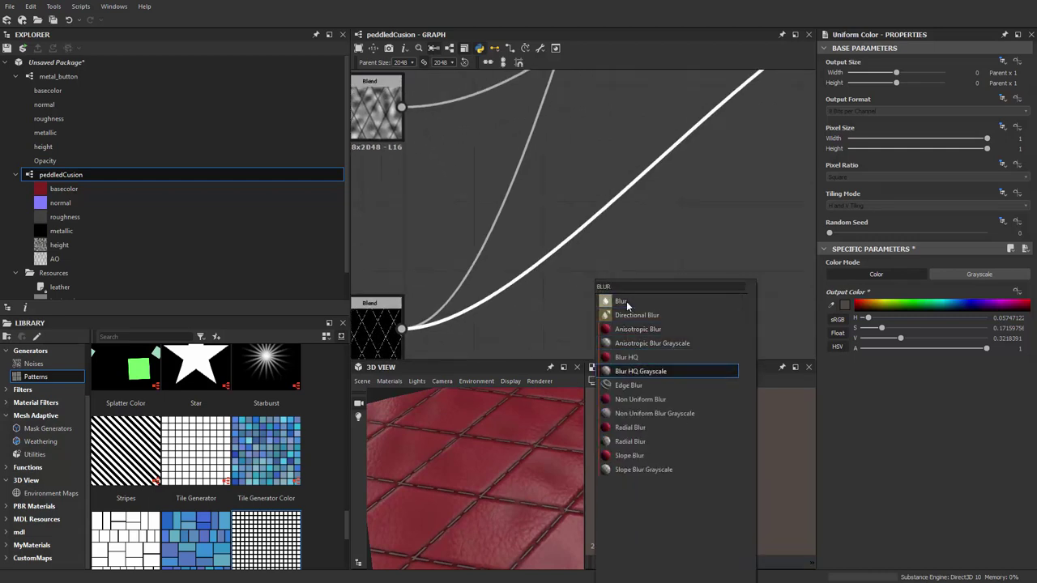
pyautogui.click(645, 372)
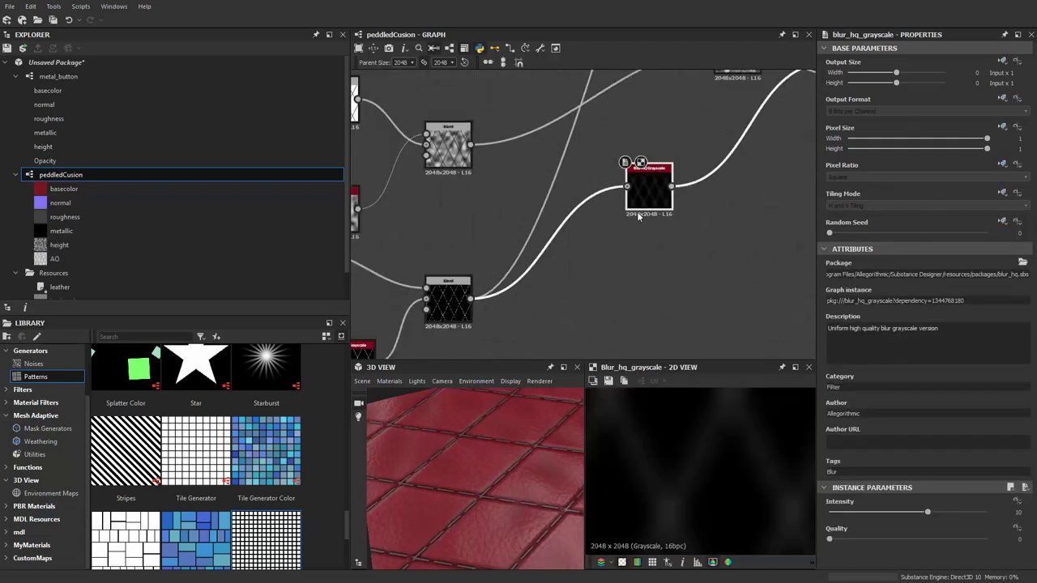
pyautogui.moveTo(568, 297); pyautogui.dragTo(557, 306)
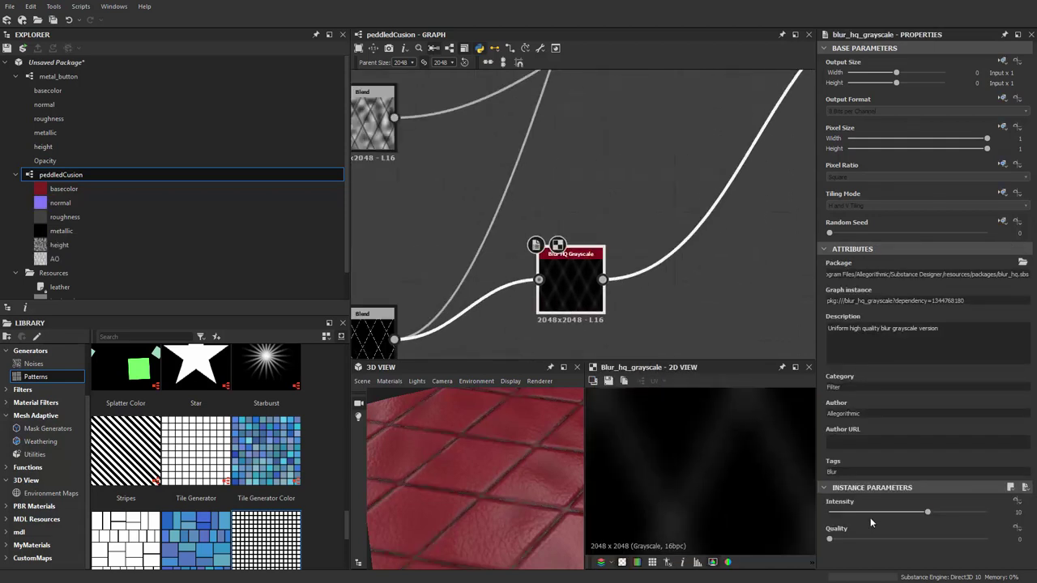
# Set the Blur HQ Grayscale intensity to about 0.93 to soften the stitches
pyautogui.moveTo(841, 513); pyautogui.dragTo(818, 516)
pyautogui.scroll(10, 513, 521)
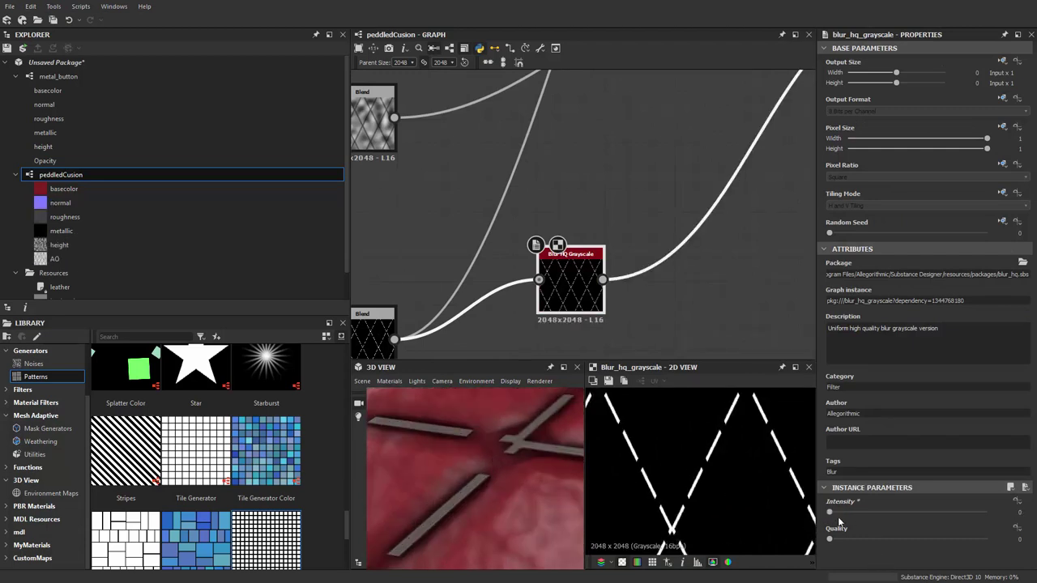
pyautogui.moveTo(842, 514); pyautogui.dragTo(836, 513)
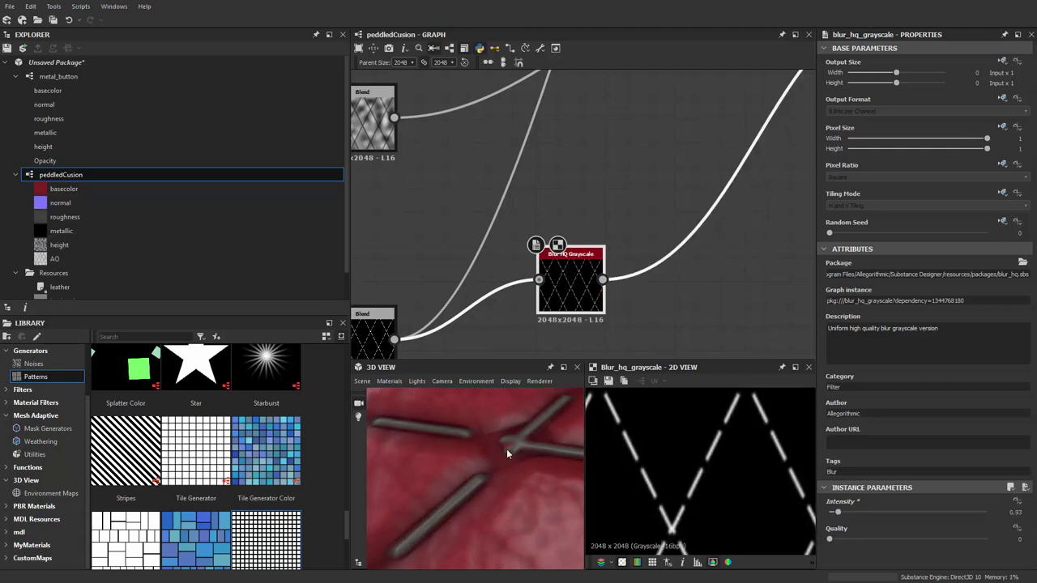
pyautogui.scroll(-10, 482, 460)
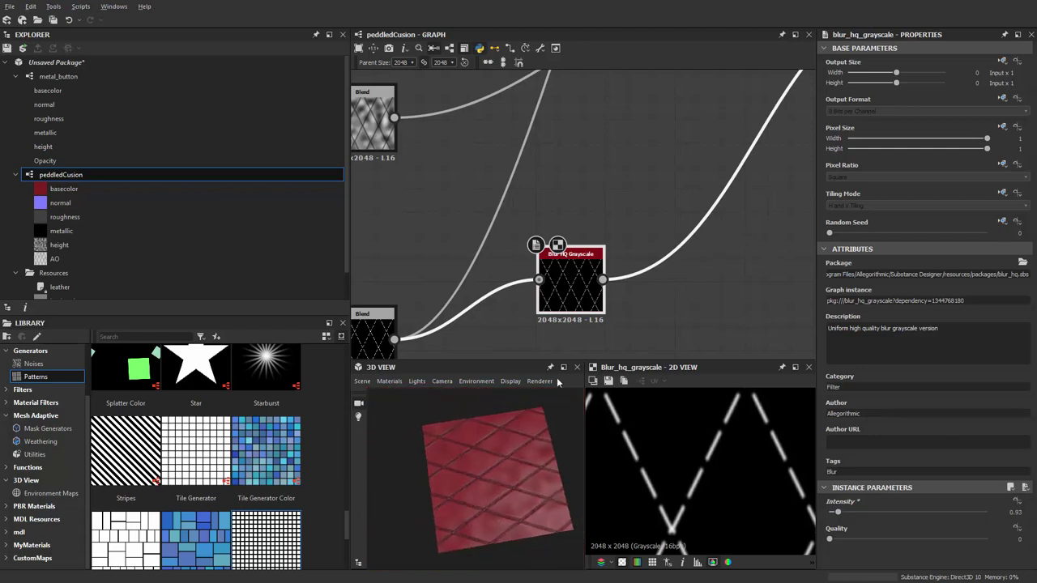
pyautogui.scroll(-5, 567, 211)
pyautogui.scroll(8, 644, 242)
# Lower the Max (Lighten) grayscale Blend opacity to about 0.38
pyautogui.doubleClick(605, 175)
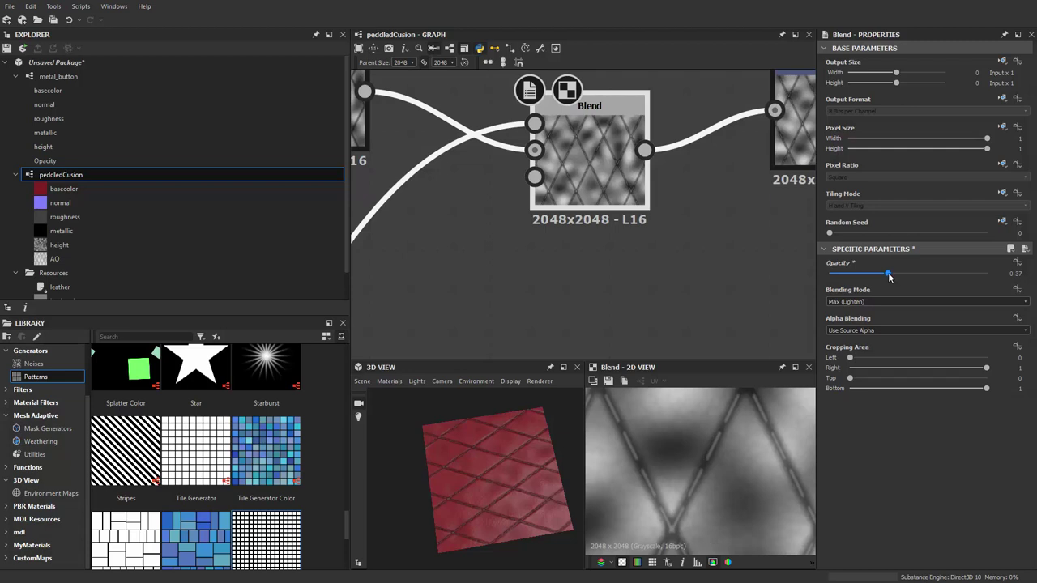
pyautogui.scroll(5, 484, 505)
pyautogui.moveTo(488, 511); pyautogui.dragTo(550, 525)
pyautogui.scroll(-8, 482, 521)
pyautogui.scroll(3, 518, 504)
# Preview the material on the Rounded Cylinder mesh
pyautogui.click(362, 381)
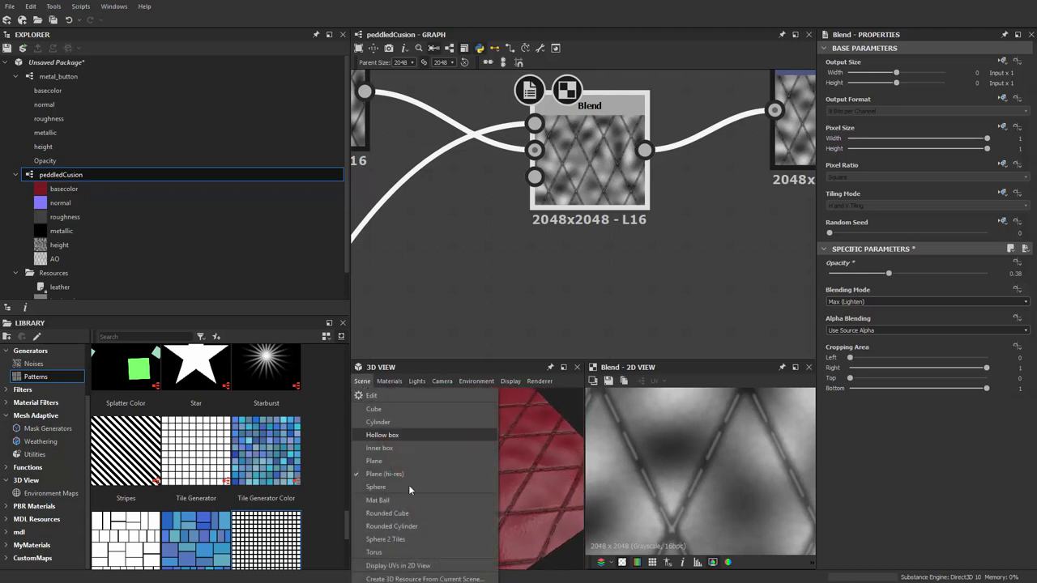
pyautogui.click(415, 525)
pyautogui.moveTo(453, 499); pyautogui.dragTo(428, 503)
pyautogui.scroll(3, 466, 502)
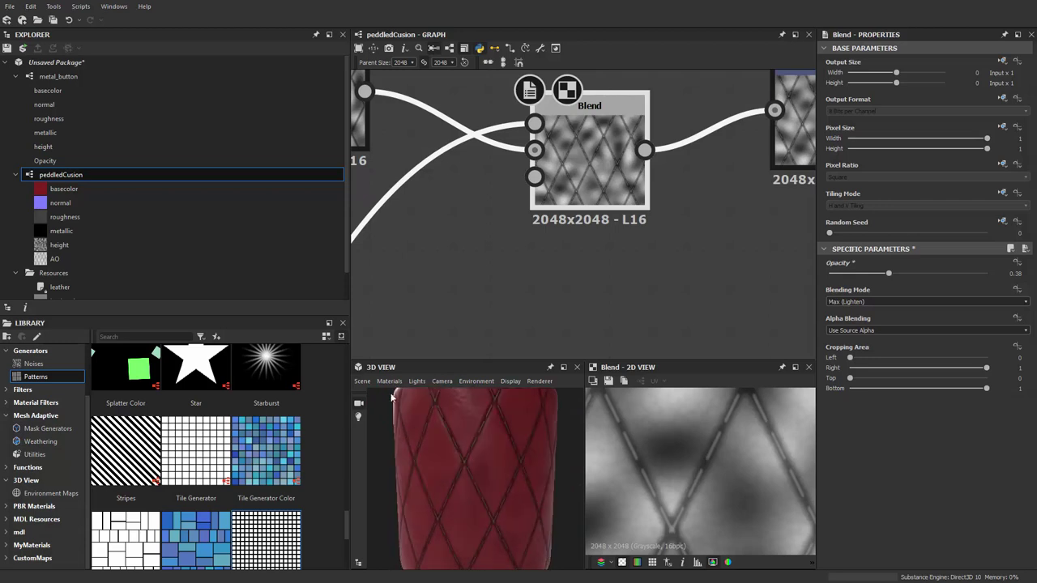
# Switch the preview to Sphere 2 Tiles and rotate it to inspect the diamond seams
pyautogui.click(361, 381)
pyautogui.click(401, 537)
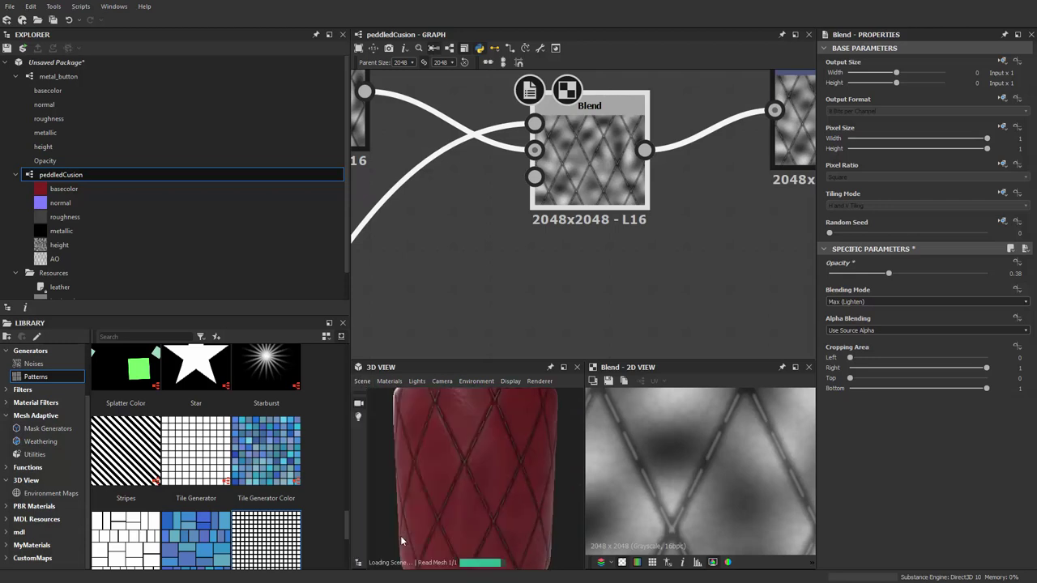
pyautogui.scroll(3, 514, 474)
pyautogui.moveTo(514, 474); pyautogui.dragTo(442, 533)
pyautogui.moveTo(426, 455); pyautogui.dragTo(387, 431)
# Return the preview to the Rounded Cylinder mesh and zoom in
pyautogui.click(362, 382)
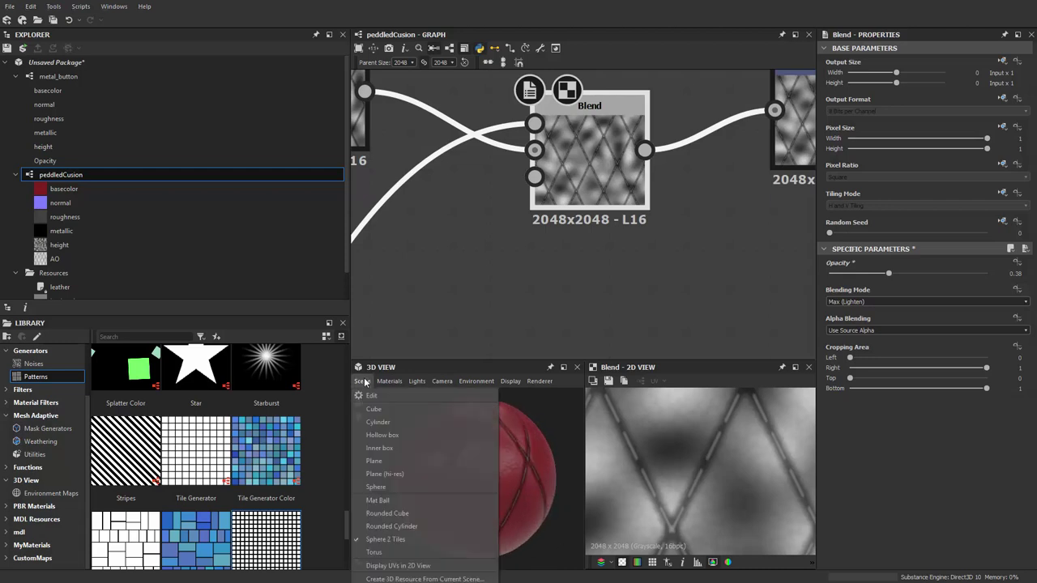
pyautogui.click(401, 526)
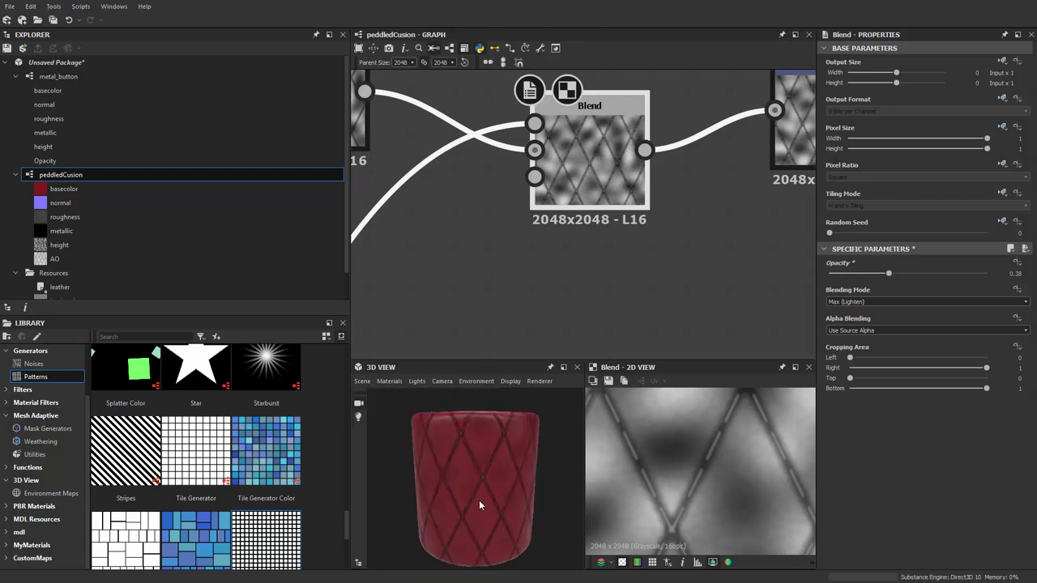
pyautogui.scroll(-2, 477, 500)
pyautogui.scroll(2, 521, 476)
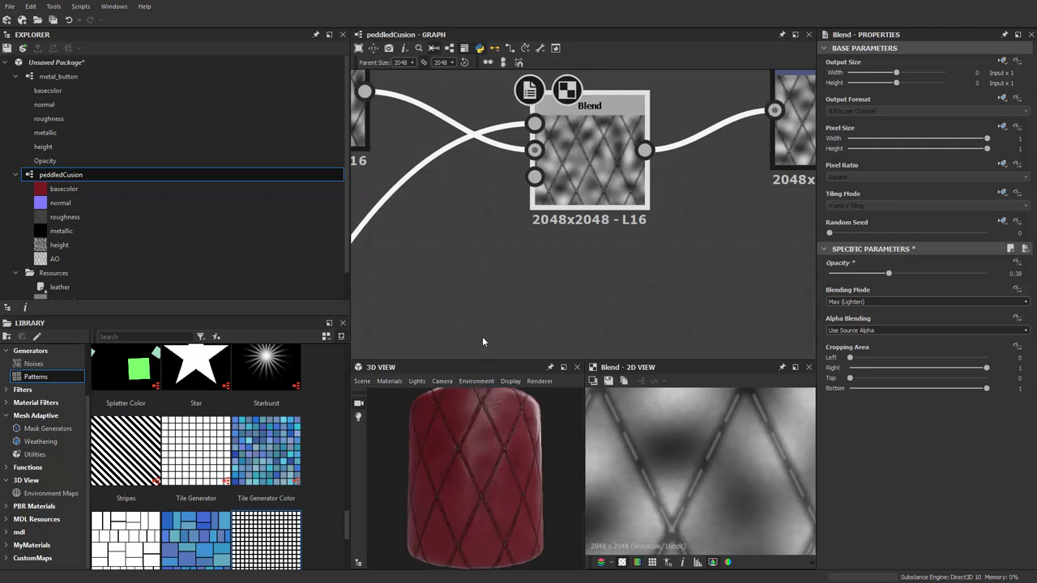
pyautogui.scroll(-6, 604, 276)
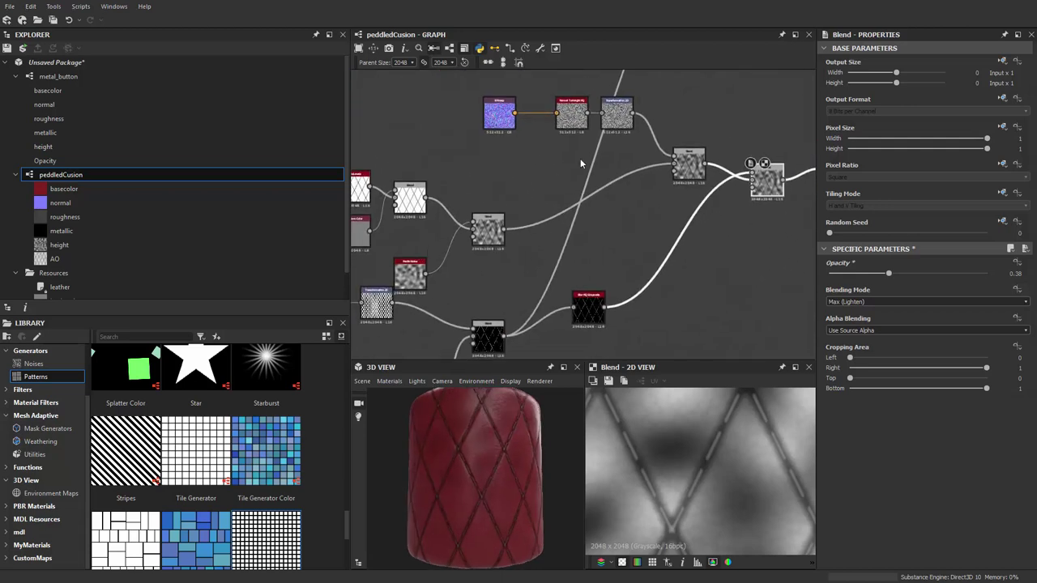
pyautogui.scroll(-3, 580, 157)
pyautogui.scroll(3, 597, 231)
pyautogui.moveTo(659, 193); pyautogui.dragTo(685, 171, button='middle')
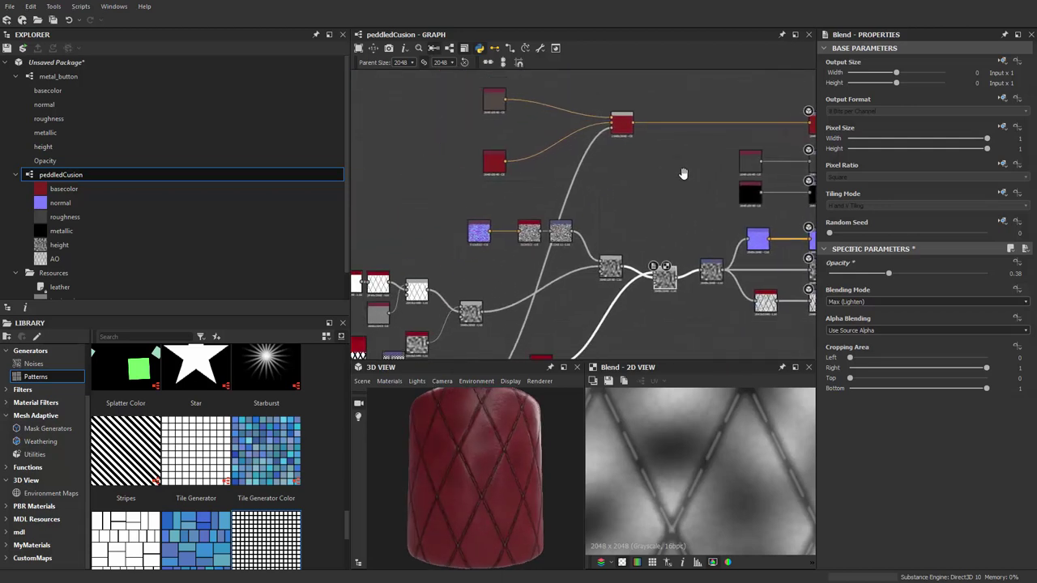
pyautogui.scroll(2, 685, 170)
pyautogui.moveTo(474, 404); pyautogui.dragTo(475, 508)
pyautogui.scroll(5, 489, 474)
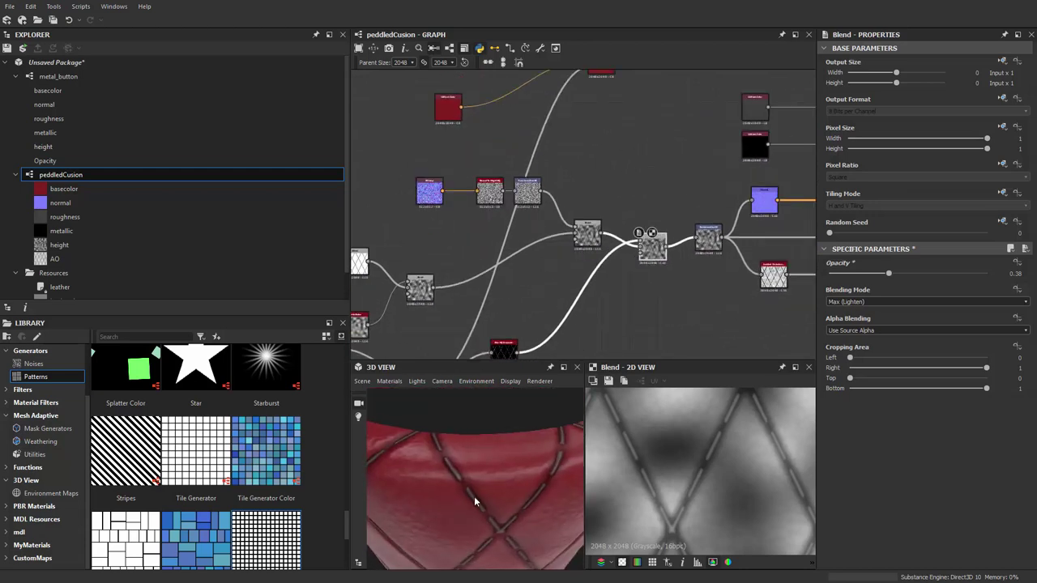
pyautogui.scroll(-5, 474, 496)
pyautogui.moveTo(486, 462)
pyautogui.mouseDown()
pyautogui.moveTo(523, 397)
pyautogui.moveTo(529, 426)
pyautogui.moveTo(499, 448)
pyautogui.mouseUp()
pyautogui.moveTo(446, 117); pyautogui.dragTo(432, 212, button='middle')
pyautogui.scroll(1, 432, 217)
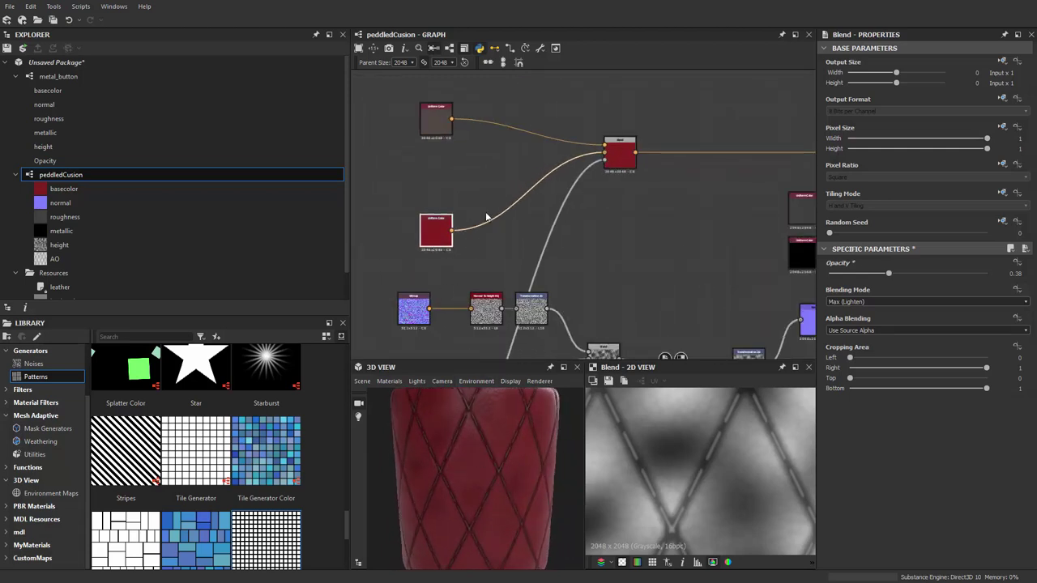
pyautogui.moveTo(459, 180); pyautogui.dragTo(489, 206, button='middle')
pyautogui.press('space')
pyautogui.write('clo')
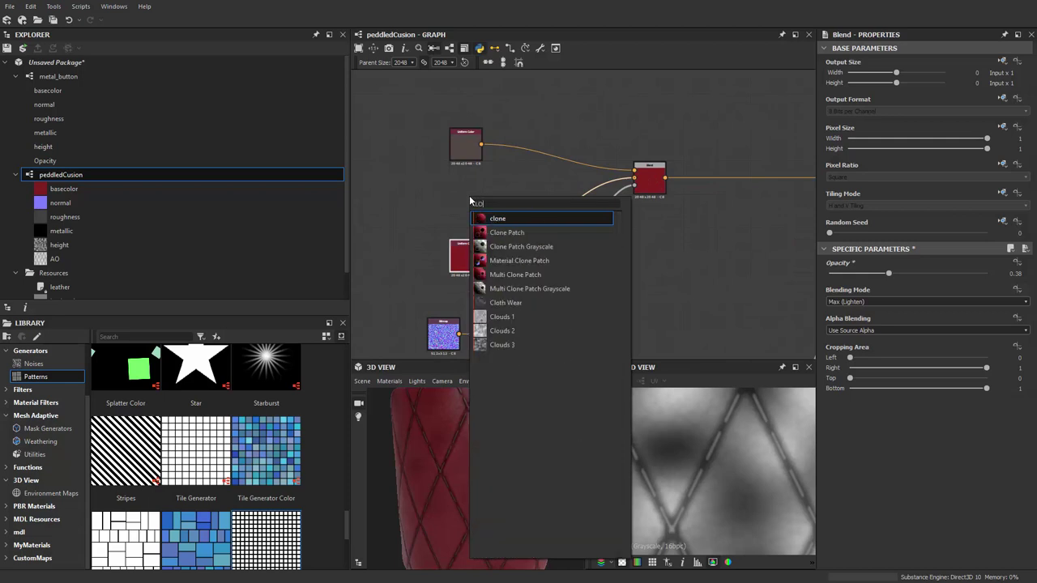
pyautogui.press('Escape')
pyautogui.scroll(-2, 469, 195)
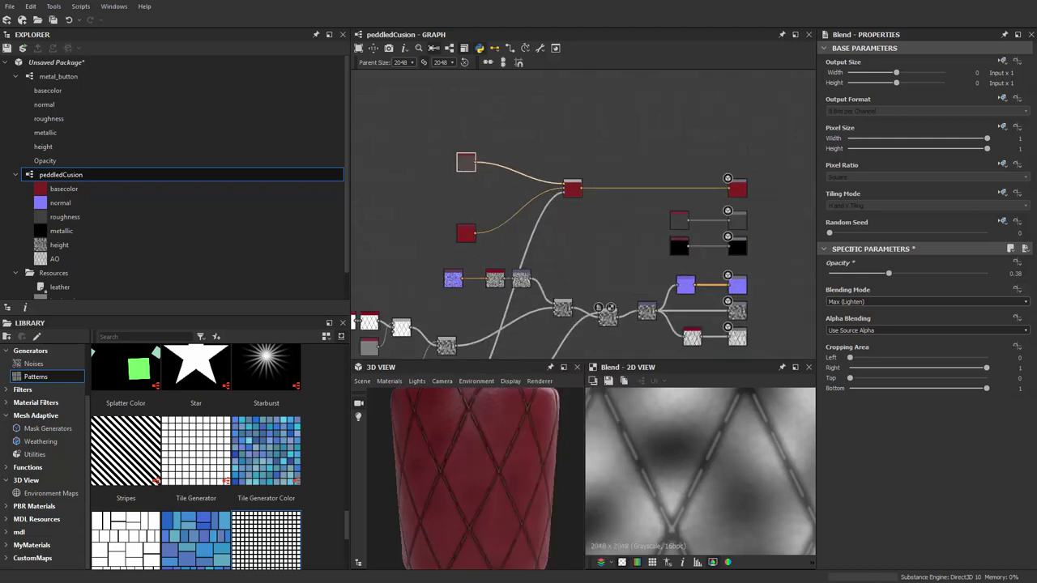
pyautogui.moveTo(659, 356); pyautogui.dragTo(663, 264)
pyautogui.scroll(-3, 463, 419)
pyautogui.scroll(-3, 424, 225)
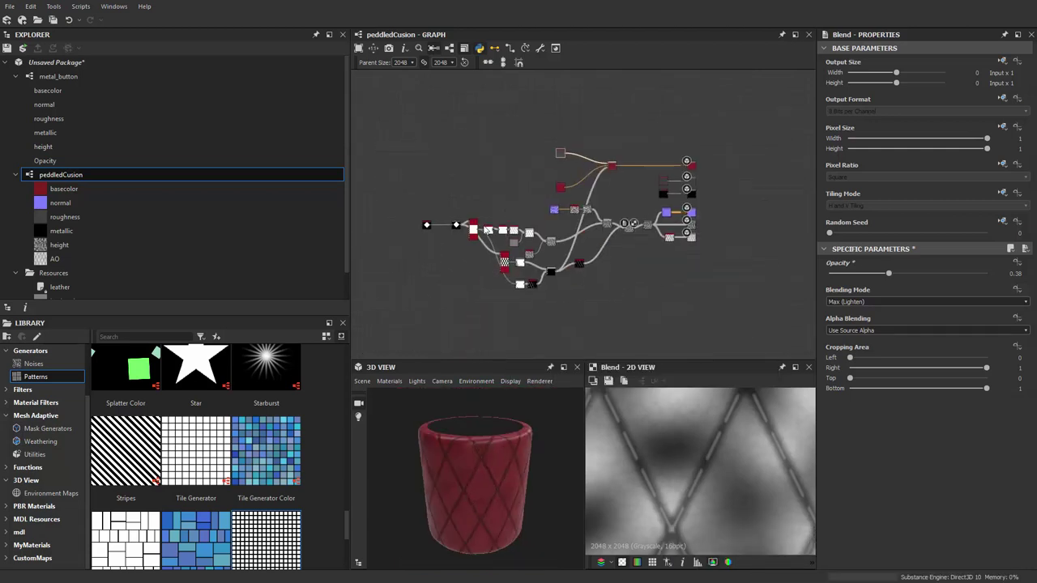
pyautogui.scroll(1, 481, 205)
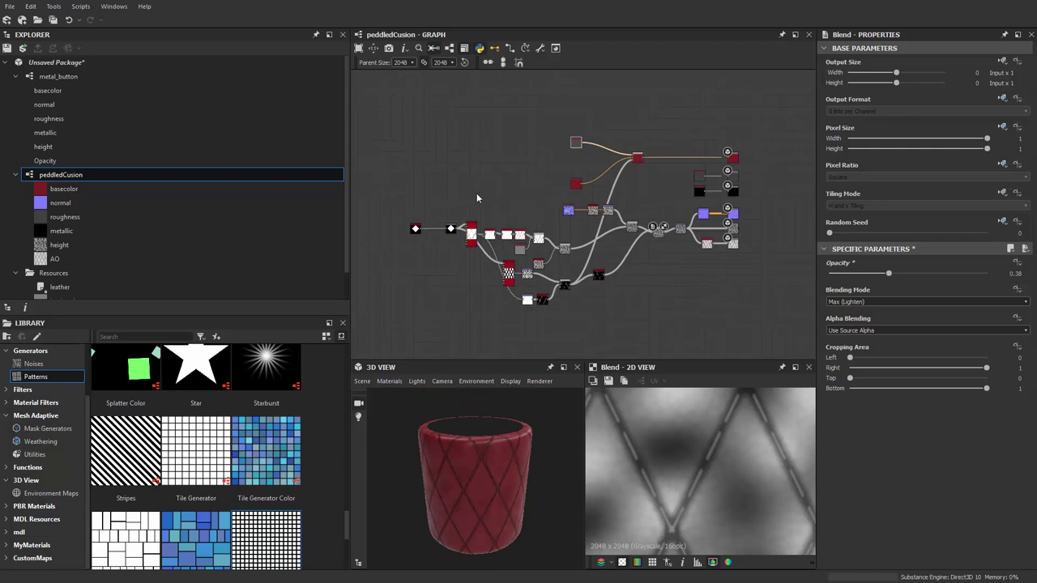
pyautogui.scroll(3, 736, 227)
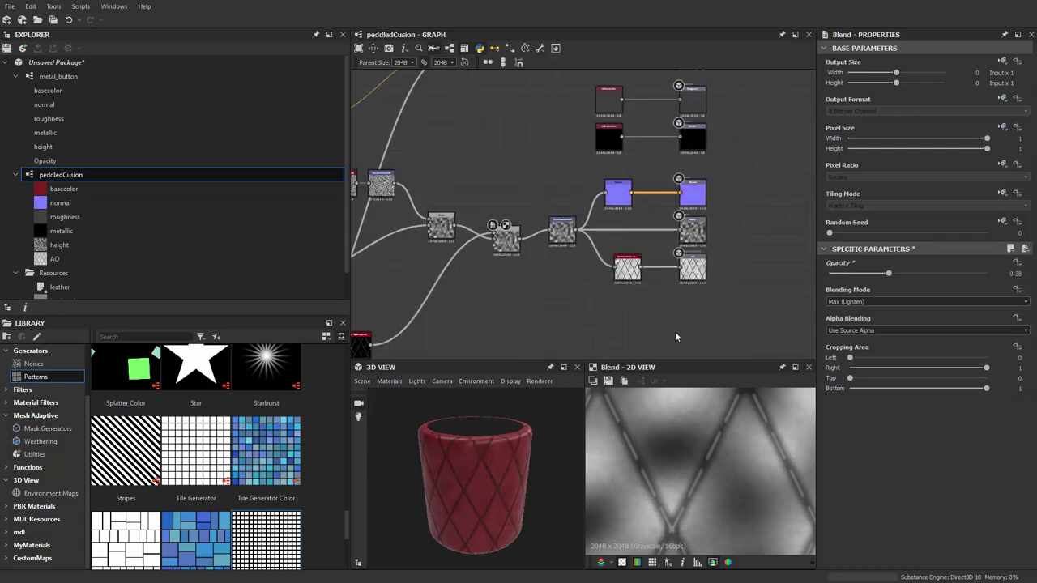
pyautogui.moveTo(754, 257); pyautogui.dragTo(737, 251)
pyautogui.scroll(3, 736, 259)
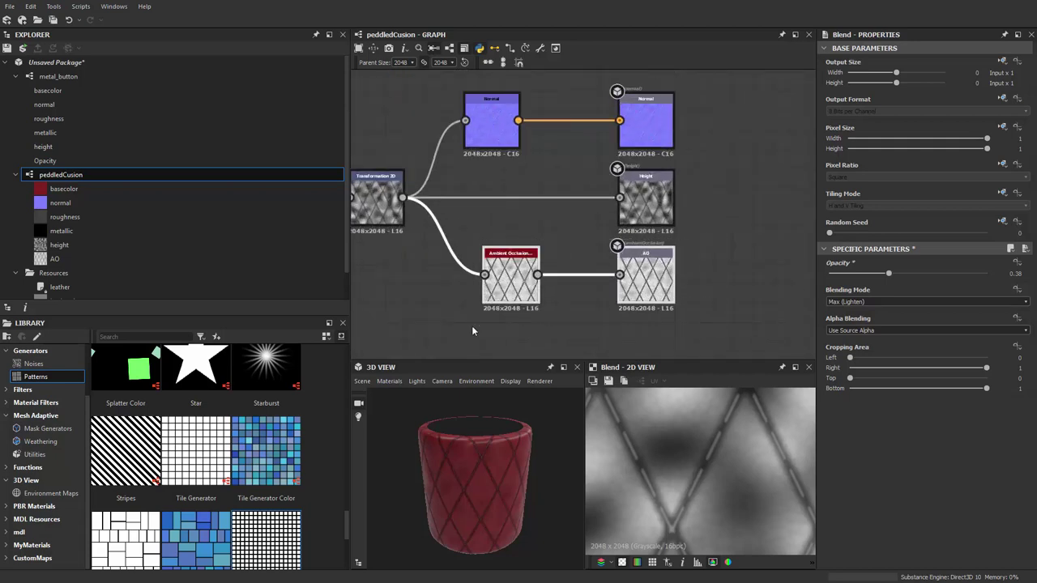
pyautogui.scroll(5, 520, 283)
pyautogui.scroll(-3, 520, 274)
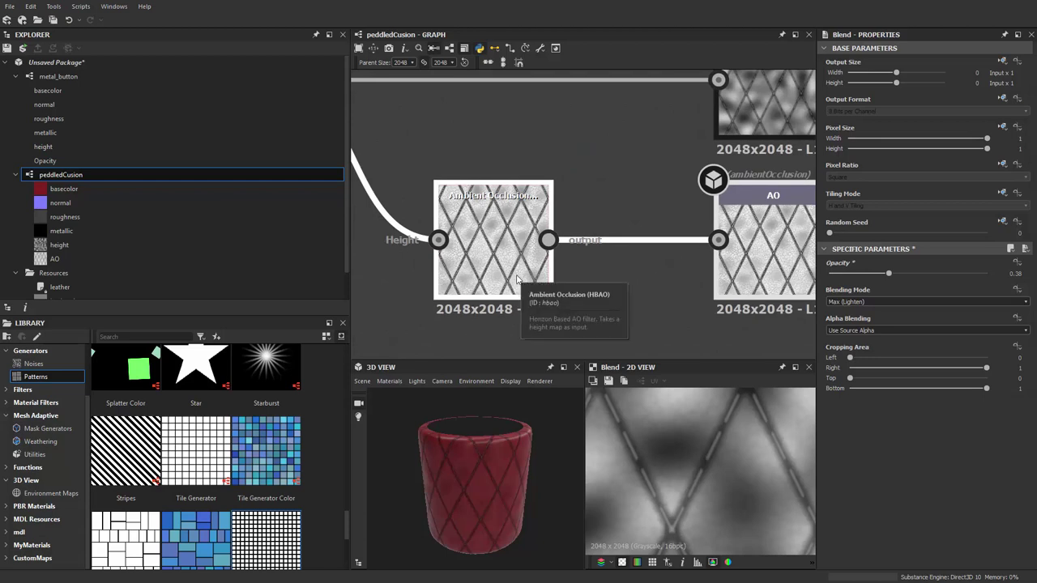
pyautogui.scroll(-6, 531, 279)
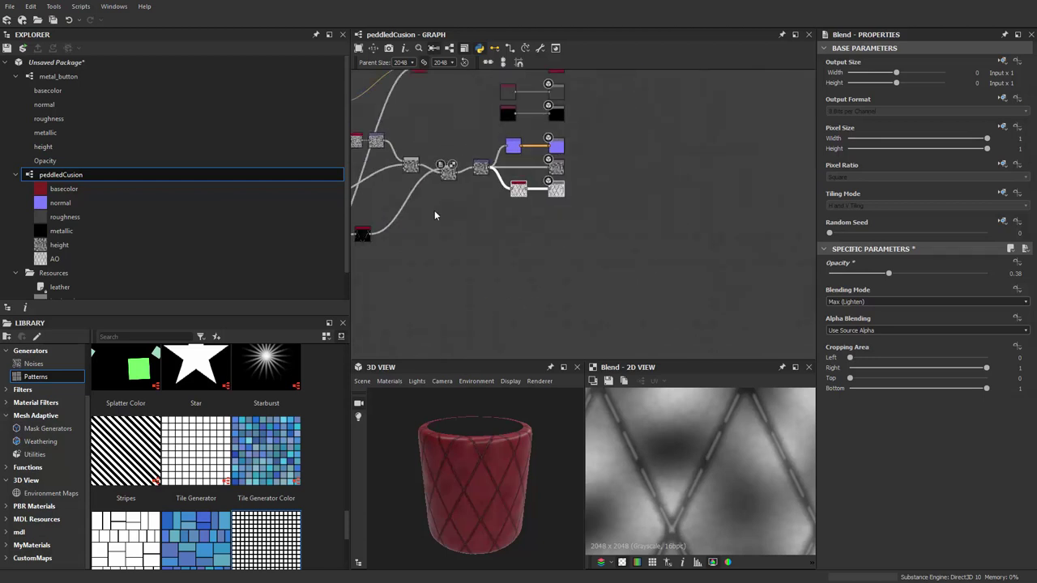
pyautogui.moveTo(421, 93); pyautogui.dragTo(780, 293)
pyautogui.press('f')
pyautogui.click(467, 288)
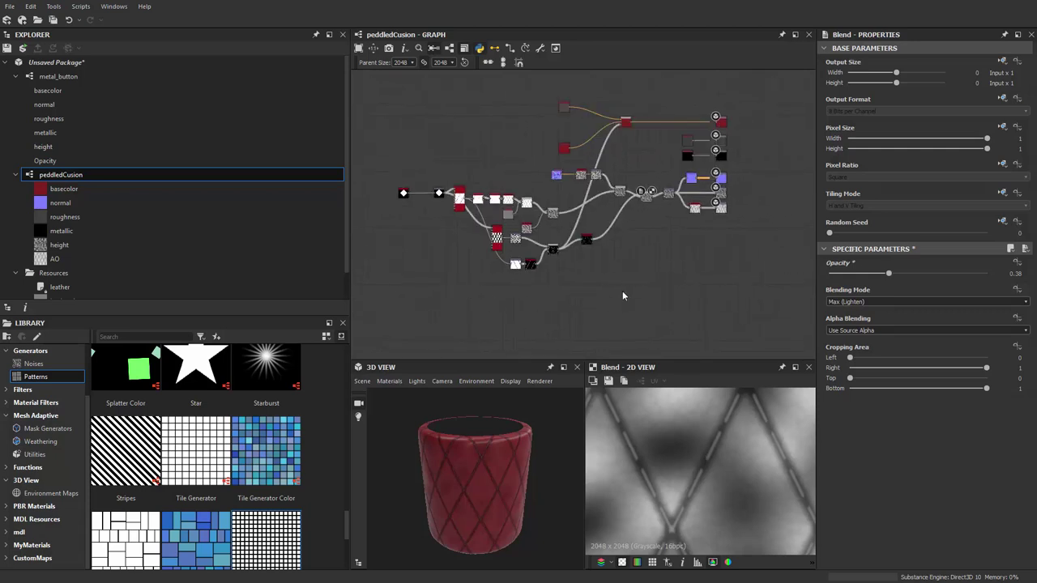
pyautogui.moveTo(622, 291); pyautogui.dragTo(600, 310, button='middle')
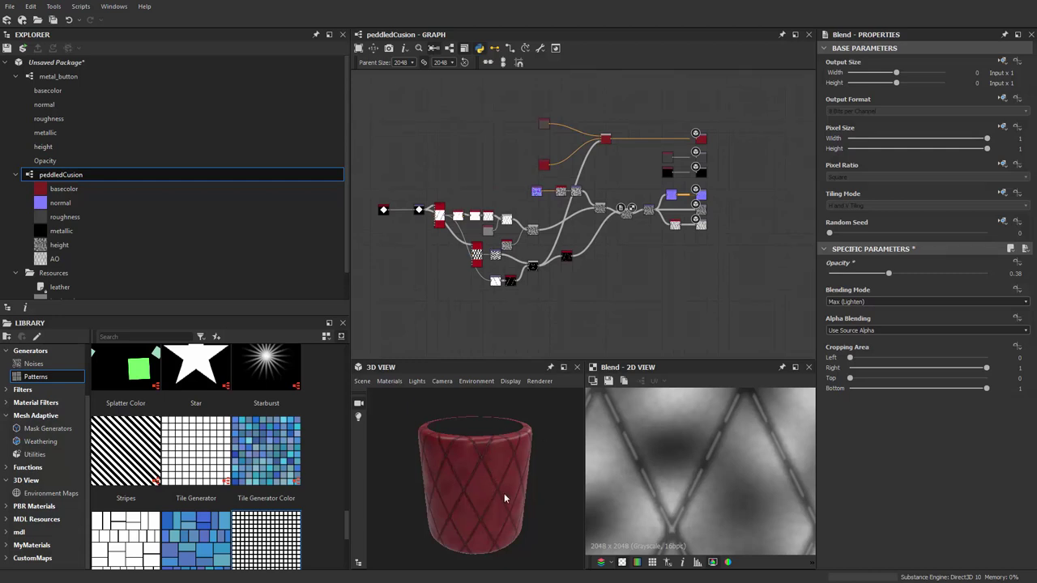
pyautogui.scroll(6, 515, 467)
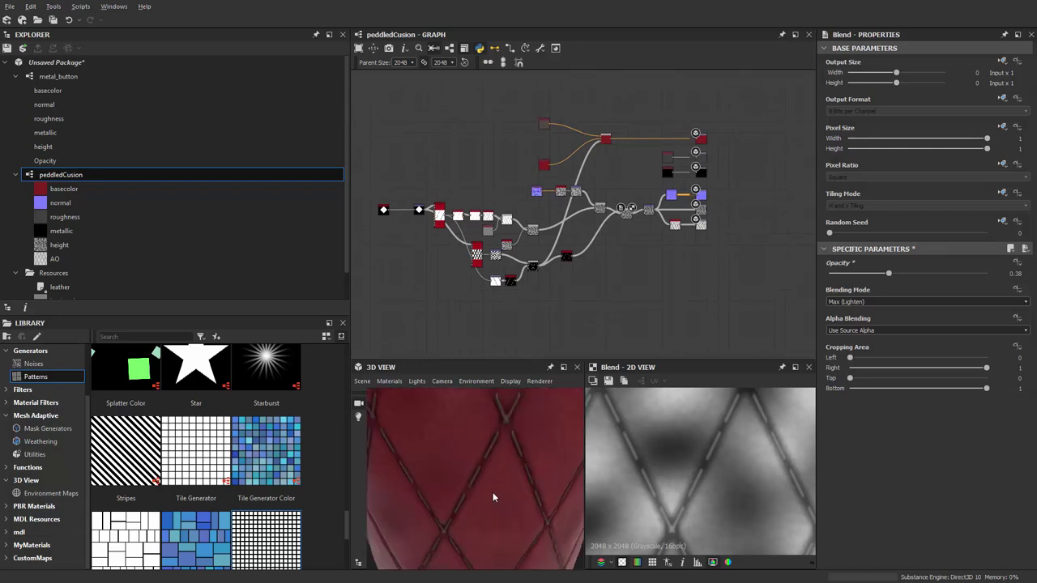
pyautogui.scroll(-2, 502, 492)
pyautogui.scroll(5, 566, 232)
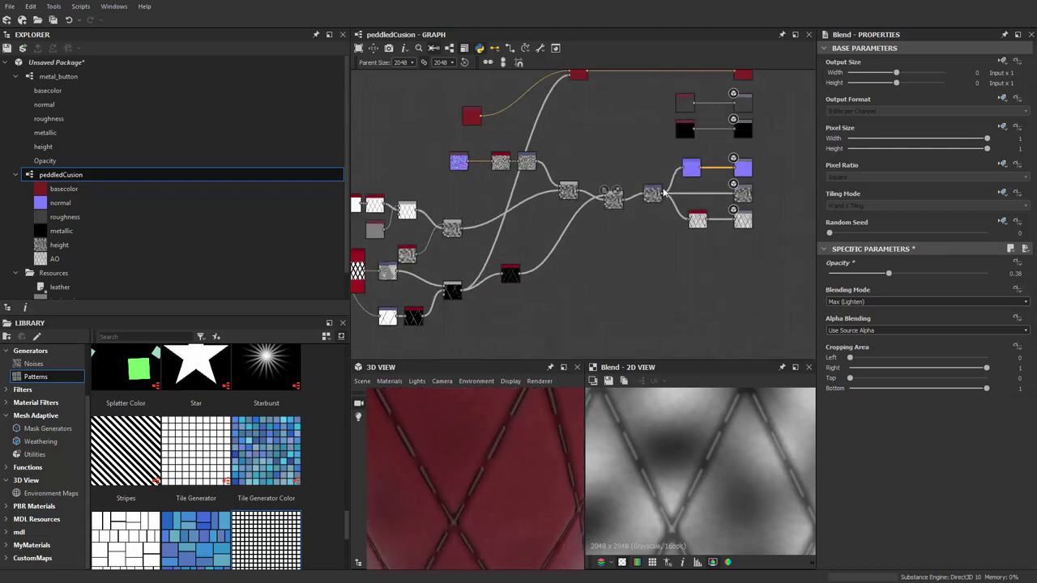
pyautogui.scroll(3, 620, 173)
pyautogui.scroll(-3, 556, 249)
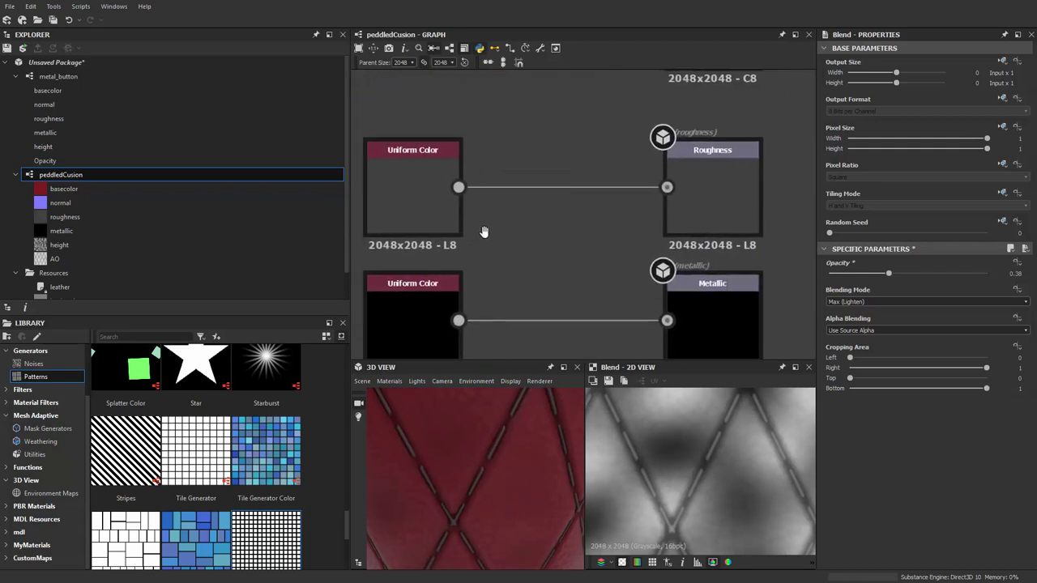
pyautogui.scroll(-4, 583, 247)
pyautogui.scroll(5, 656, 243)
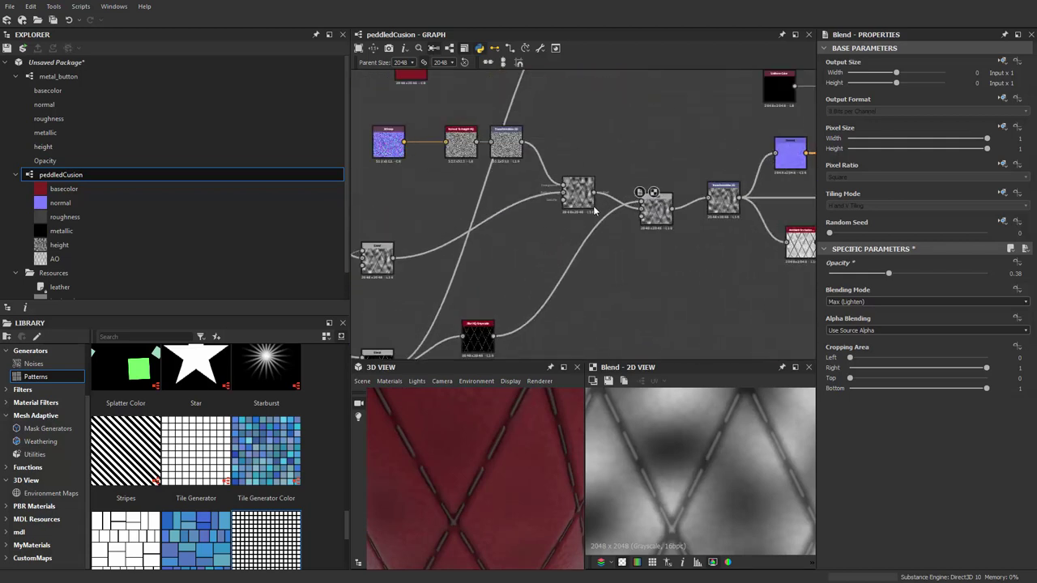
pyautogui.scroll(3, 608, 196)
pyautogui.moveTo(614, 169); pyautogui.dragTo(494, 264, button='middle')
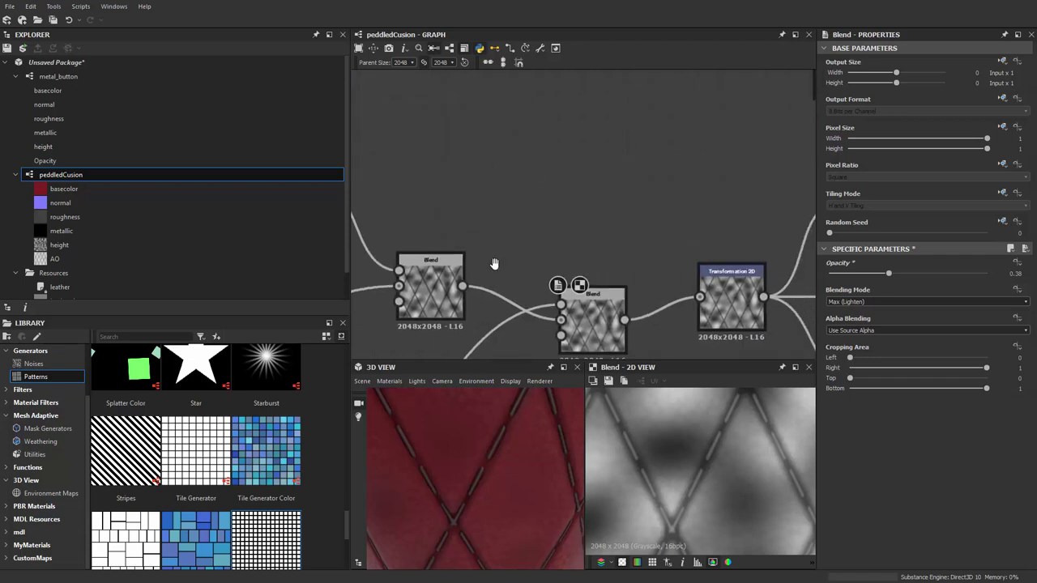
pyautogui.scroll(-2, 486, 263)
# Add a second Uniform Color node set to Grayscale with value 0.34
pyautogui.moveTo(689, 127); pyautogui.dragTo(489, 119)
pyautogui.press('space')
pyautogui.write('B')
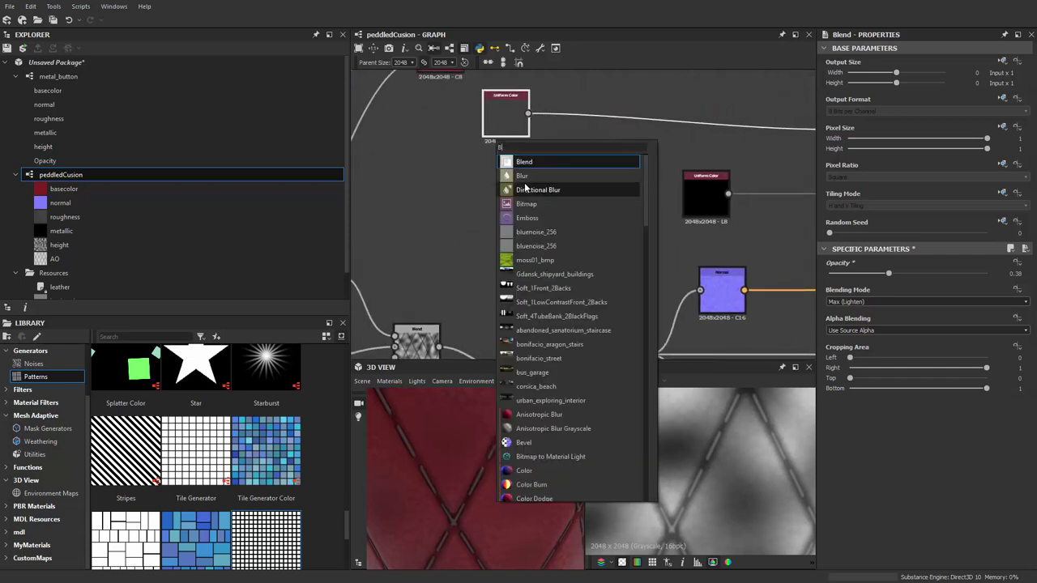
pyautogui.write('LE')
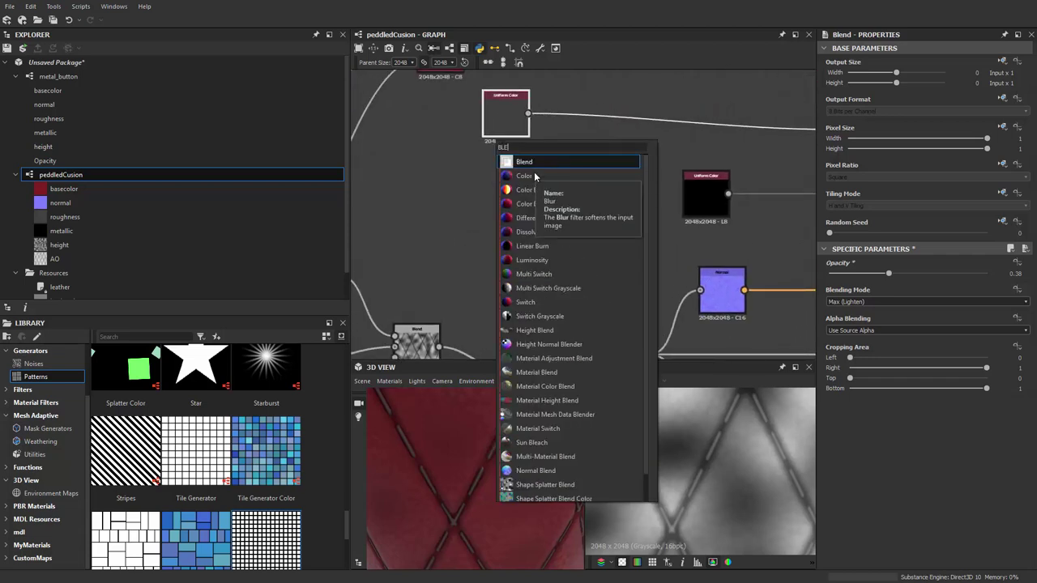
pyautogui.press('BackSpace')
pyautogui.press('BackSpace')
pyautogui.press('BackSpace')
pyautogui.write('U')
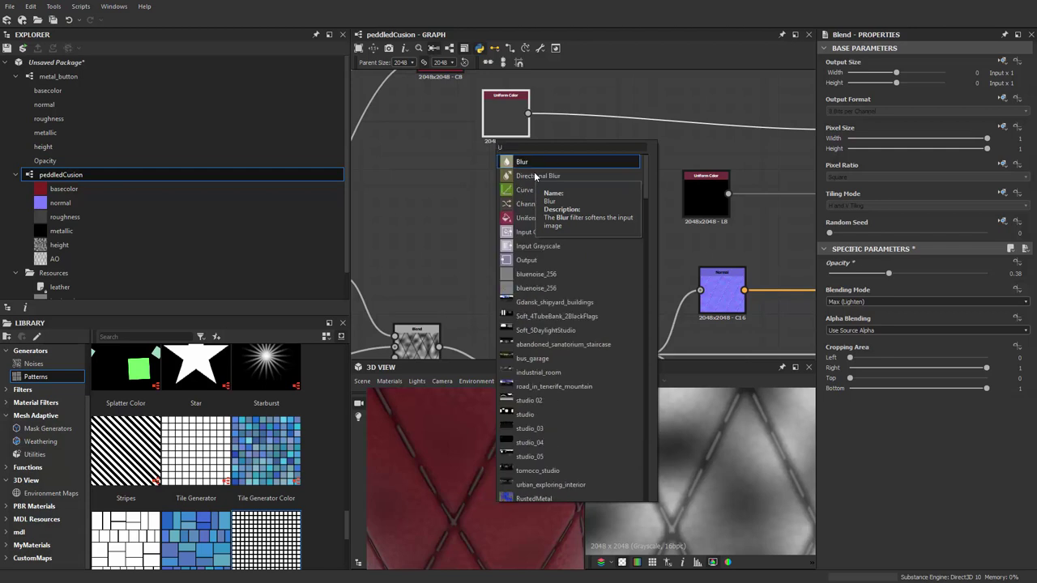
pyautogui.write('ni')
pyautogui.press('Return')
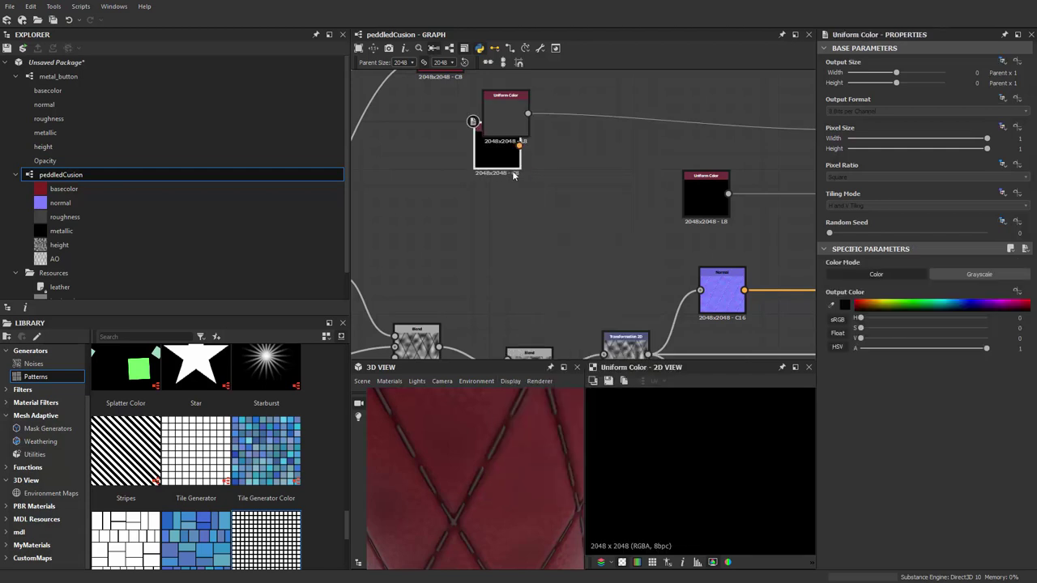
pyautogui.moveTo(498, 145); pyautogui.dragTo(498, 185)
pyautogui.moveTo(528, 219); pyautogui.dragTo(515, 203, button='middle')
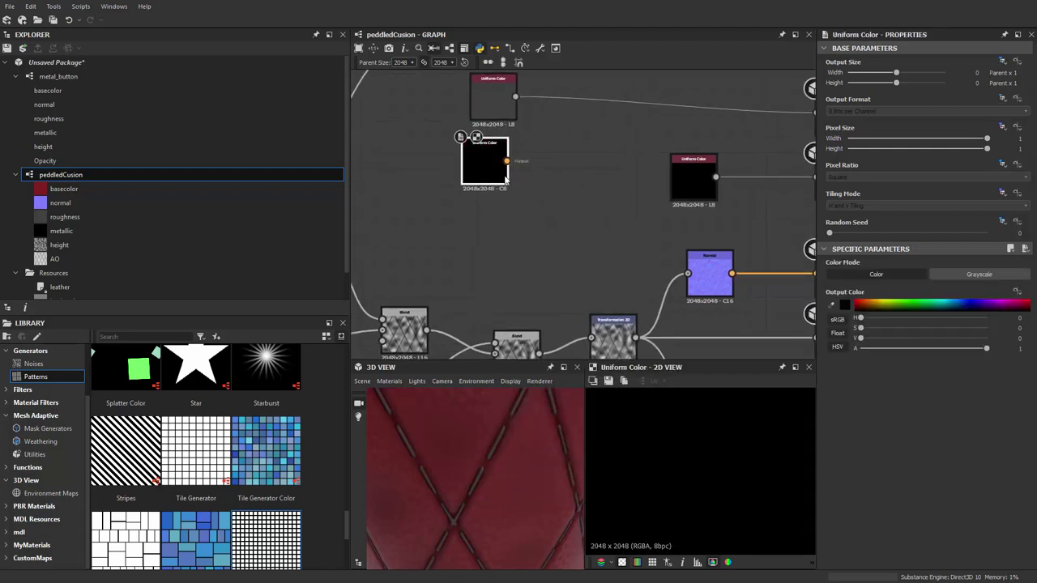
pyautogui.click(976, 275)
pyautogui.moveTo(899, 319); pyautogui.dragTo(917, 319)
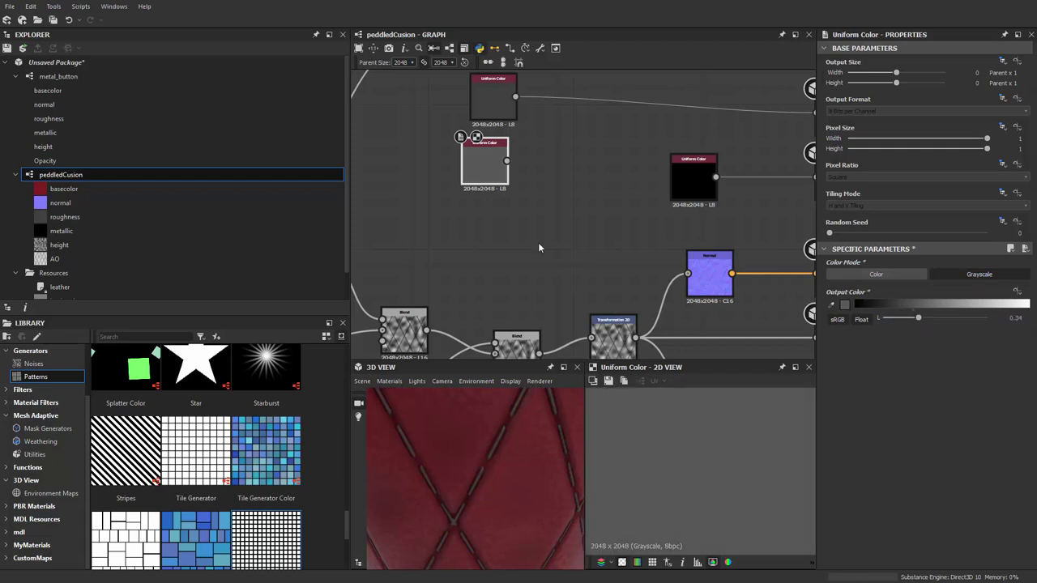
# Add a Blend node beside the roughness Uniform Color
pyautogui.moveTo(537, 242); pyautogui.dragTo(557, 226, button='middle')
pyautogui.press('space')
pyautogui.write('b')
pyautogui.click(600, 247)
pyautogui.scroll(-2, 577, 203)
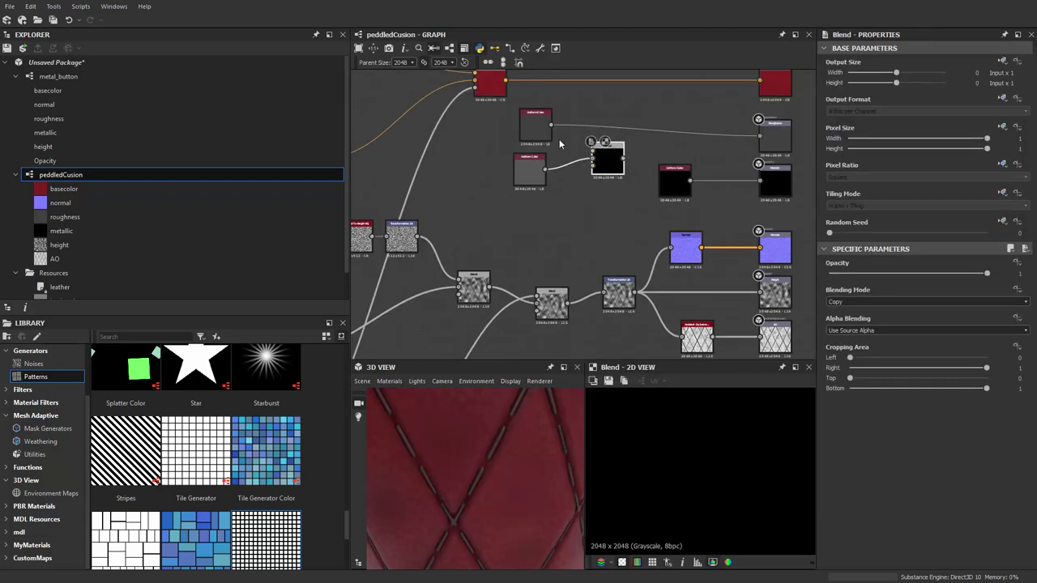
# Plug the diamond grayscale pattern and the second Uniform Color into the new Blend
pyautogui.scroll(2, 592, 162)
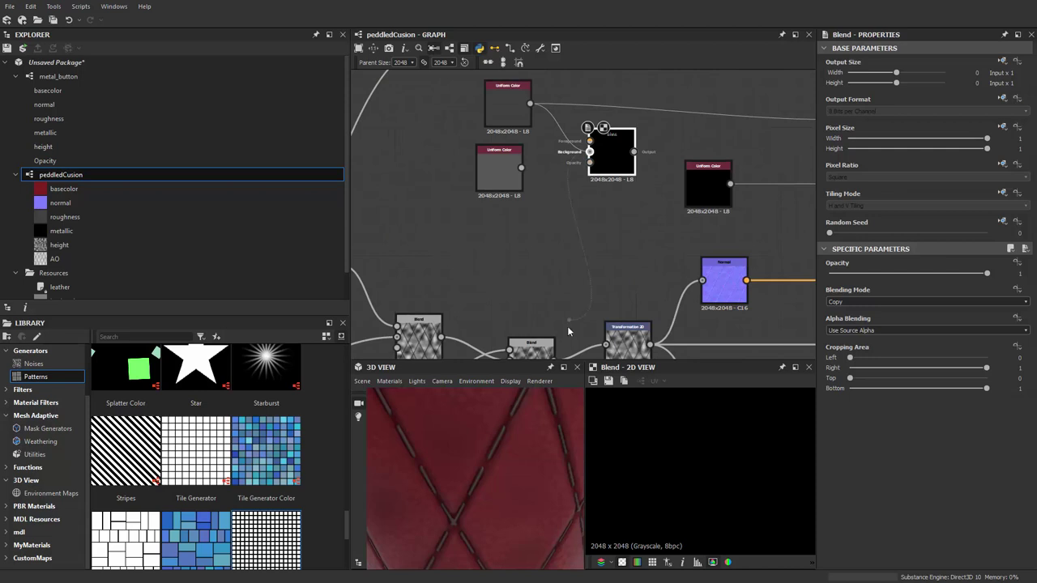
pyautogui.scroll(2, 607, 230)
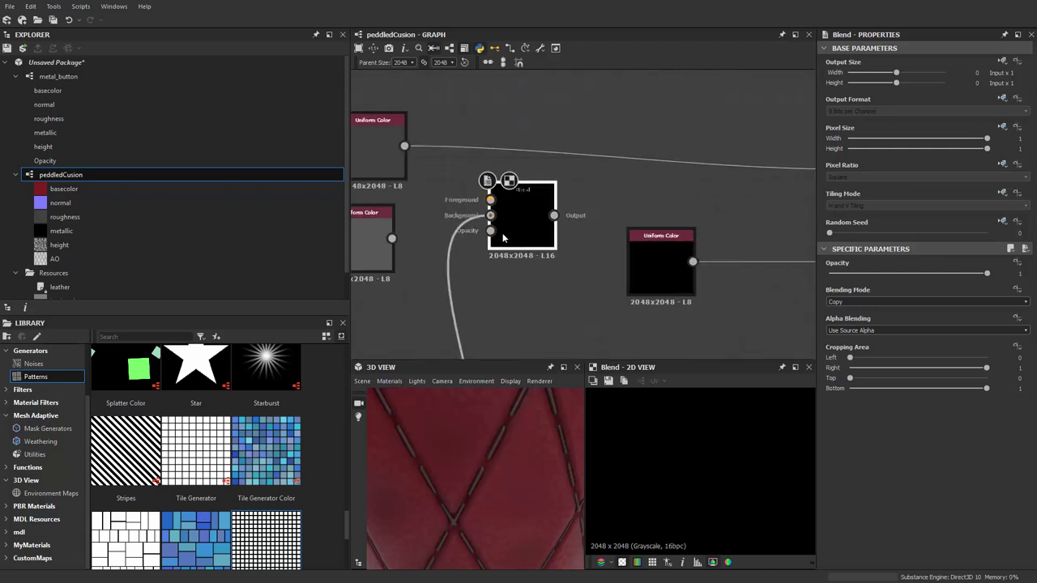
pyautogui.scroll(-3, 494, 235)
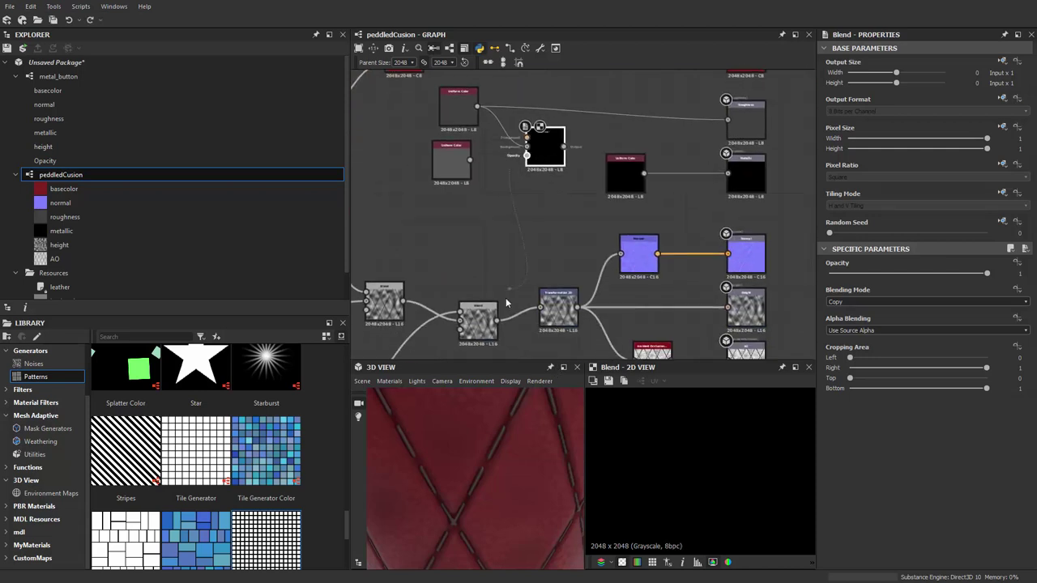
pyautogui.moveTo(506, 303); pyautogui.dragTo(496, 316)
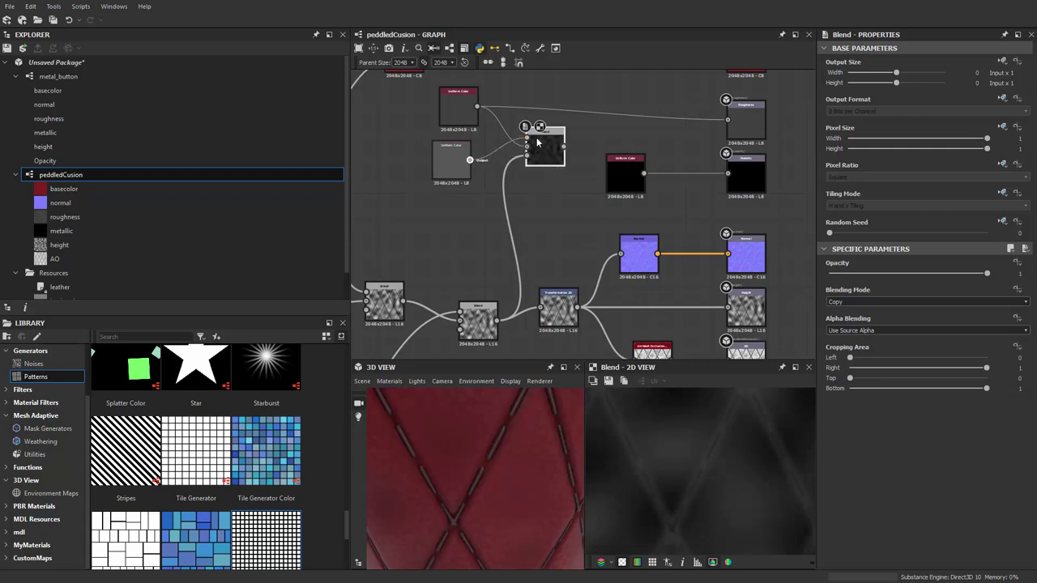
pyautogui.moveTo(536, 142); pyautogui.dragTo(571, 122)
# Darken the grey value of the upper Uniform Color
pyautogui.scroll(2, 567, 162)
pyautogui.scroll(-2, 583, 166)
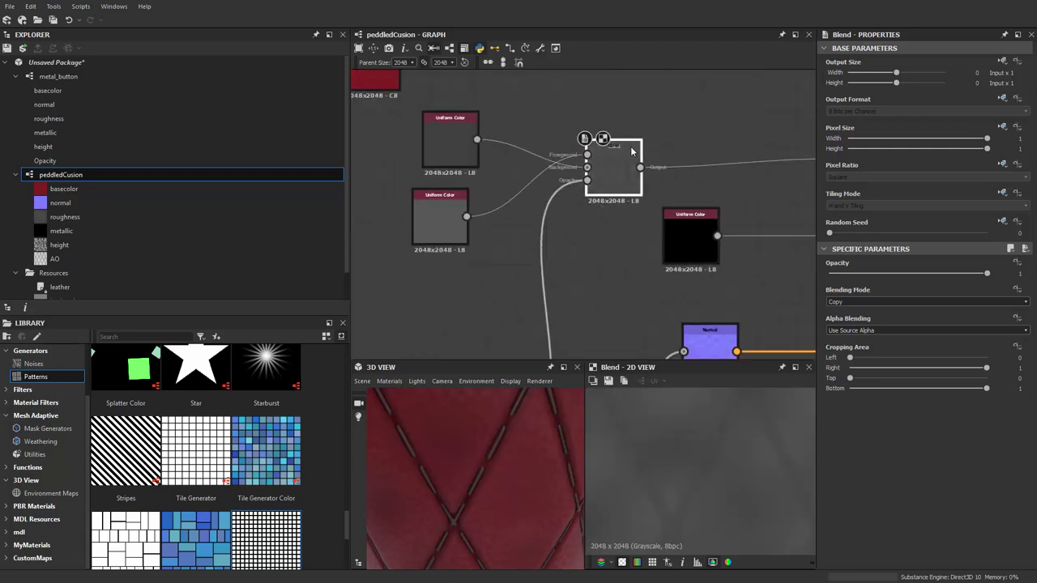
pyautogui.scroll(3, 583, 167)
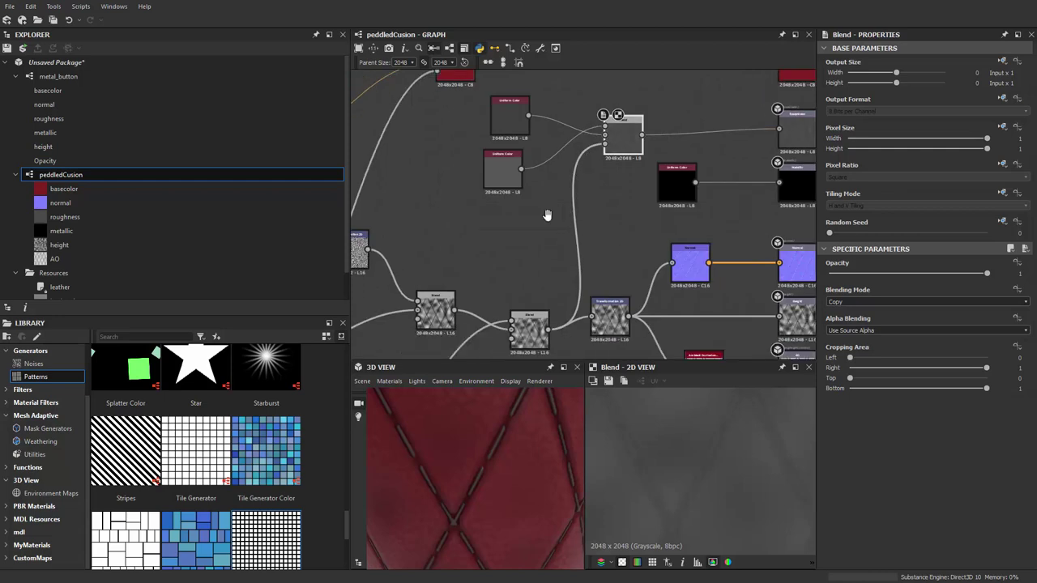
pyautogui.click(508, 134)
pyautogui.moveTo(908, 321)
pyautogui.mouseDown()
pyautogui.moveTo(875, 327)
pyautogui.moveTo(983, 317)
pyautogui.moveTo(891, 318)
pyautogui.moveTo(915, 317)
pyautogui.moveTo(906, 318)
pyautogui.mouseUp()
pyautogui.scroll(5, 602, 162)
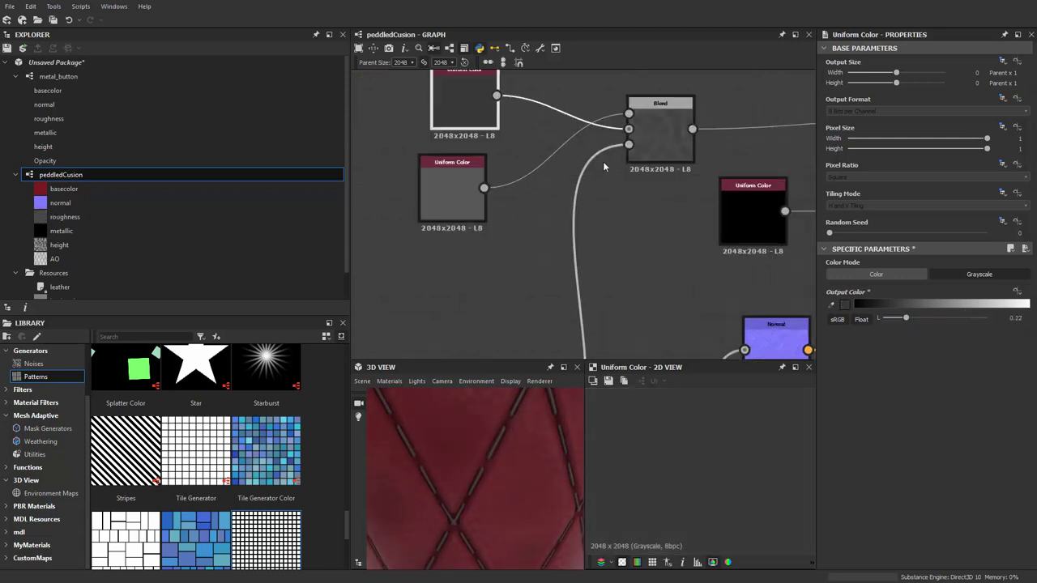
pyautogui.scroll(-5, 696, 146)
# Set the upper roughness Uniform Color to near-black (about 0.04) and the lower to 0.9
pyautogui.moveTo(364, 179); pyautogui.dragTo(442, 203)
pyautogui.scroll(-3, 376, 279)
pyautogui.click(461, 195)
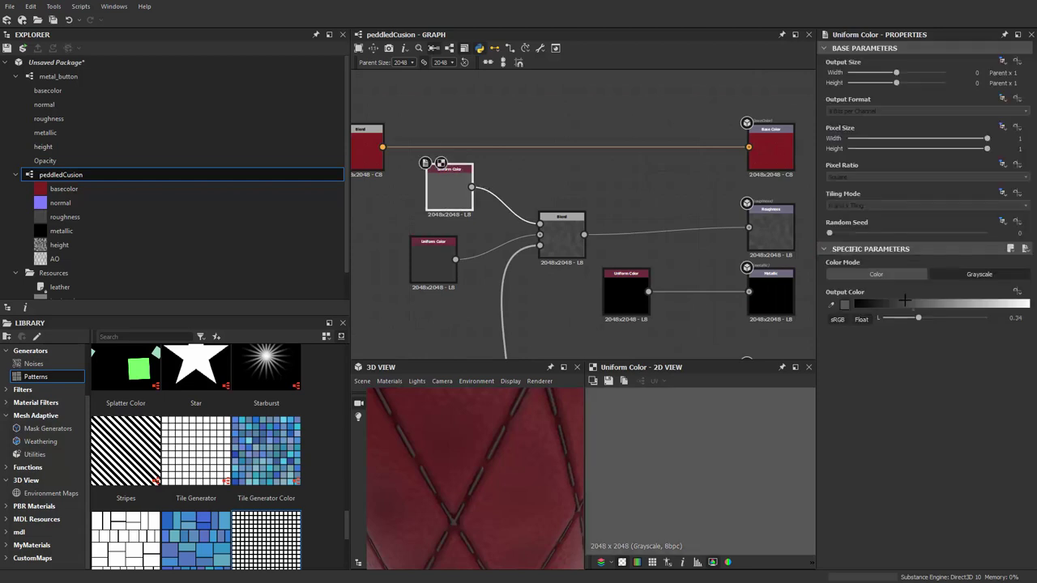
pyautogui.moveTo(919, 319); pyautogui.dragTo(888, 318)
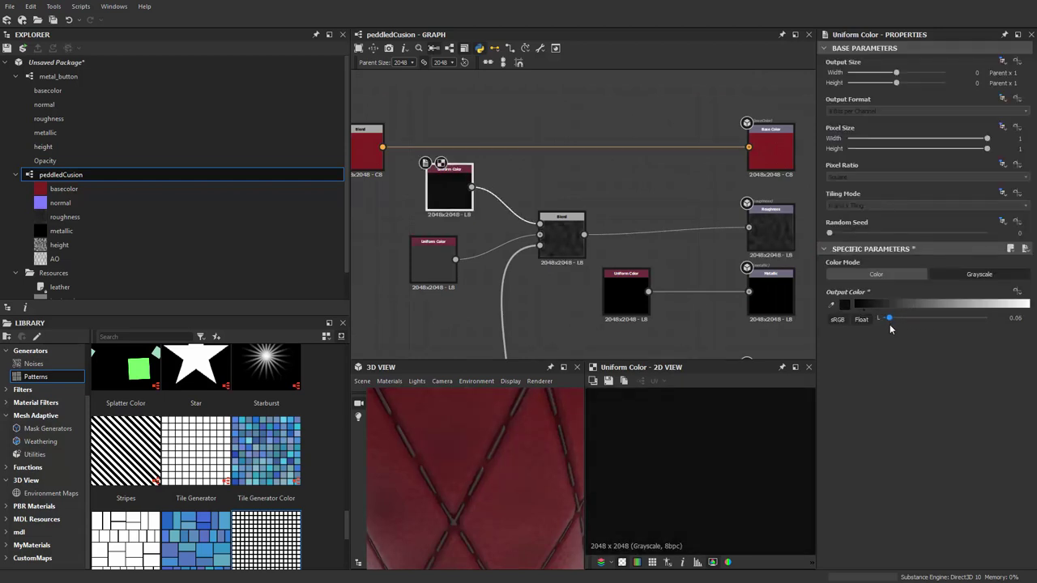
pyautogui.click(434, 261)
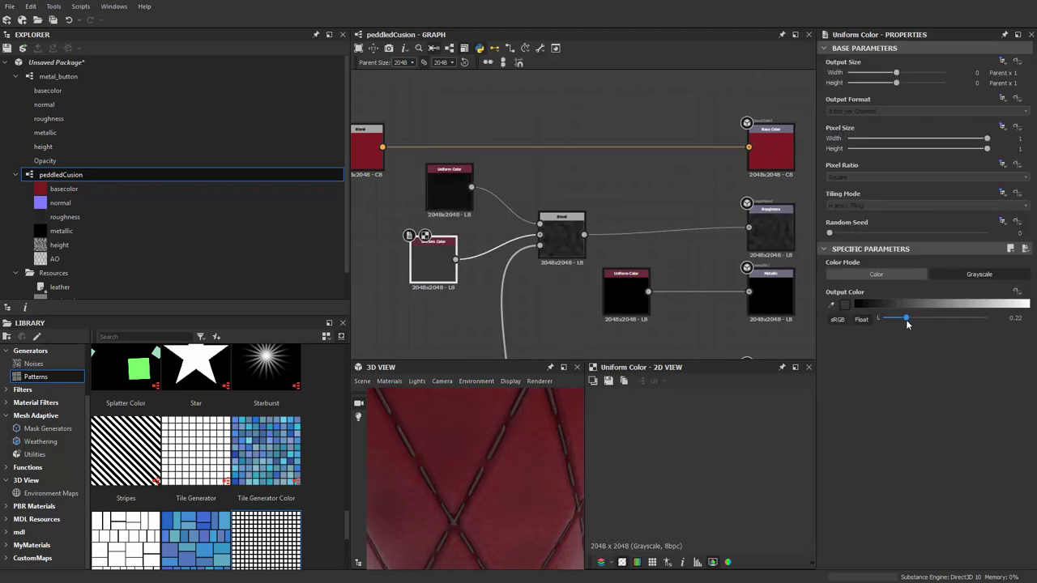
pyautogui.moveTo(964, 326); pyautogui.dragTo(980, 324)
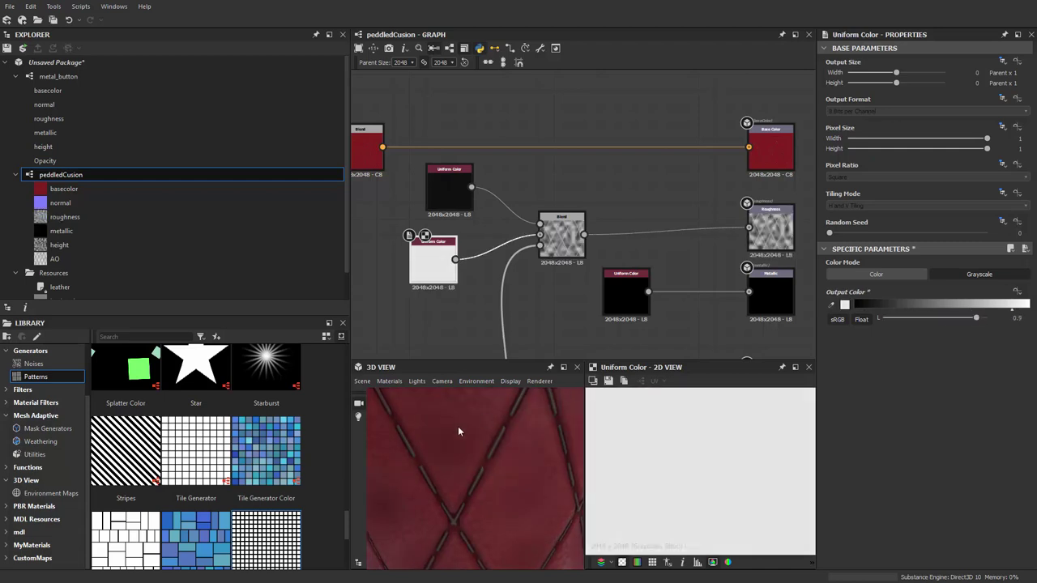
pyautogui.moveTo(530, 323); pyautogui.dragTo(533, 271, button='middle')
# Insert a Histogram Scan on the mask wire with Position 0.49 and Contrast 0.12
pyautogui.press('space')
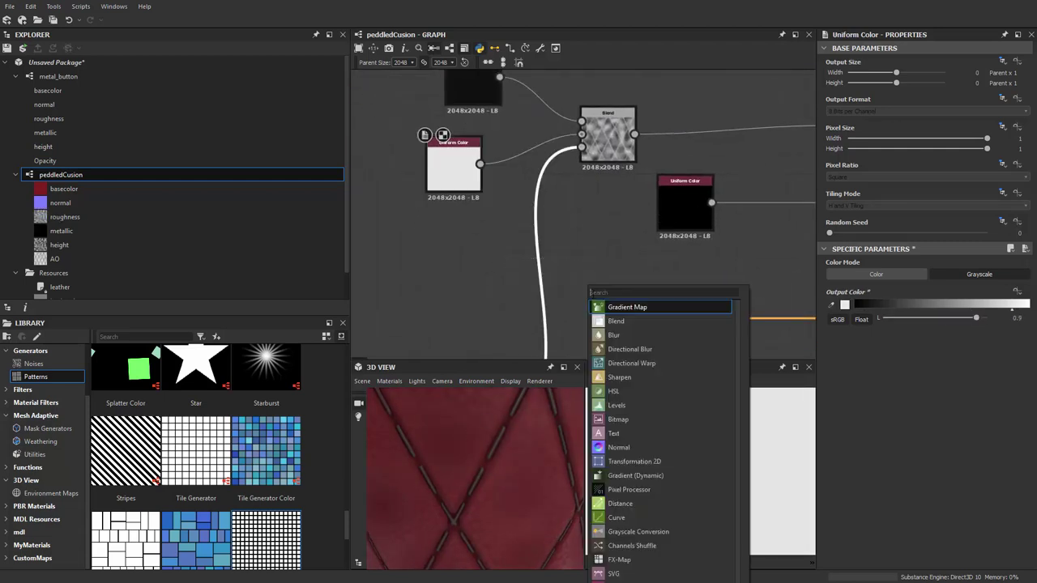
pyautogui.write('histogram')
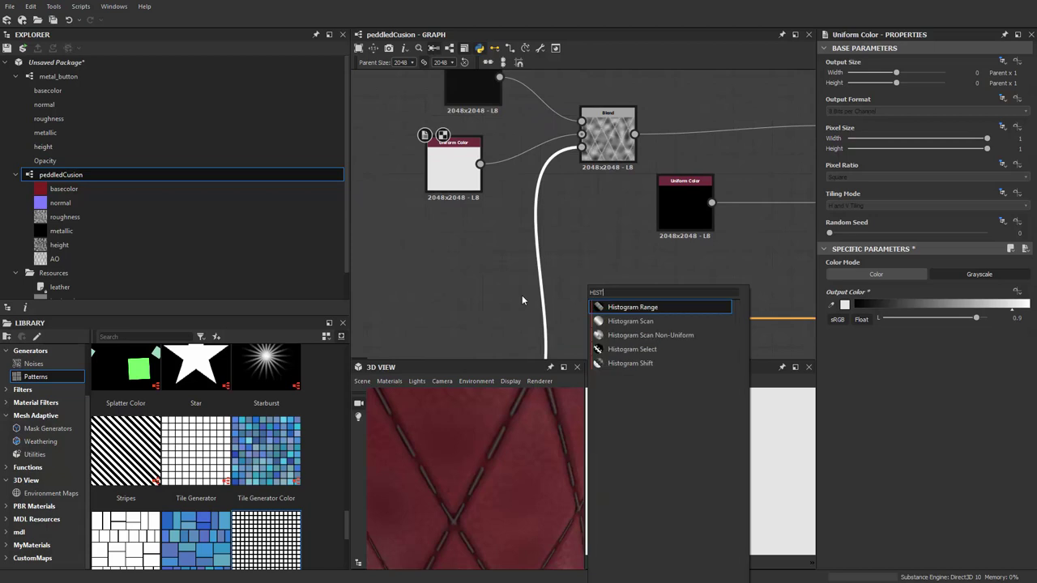
pyautogui.press('Down')
pyautogui.press('Return')
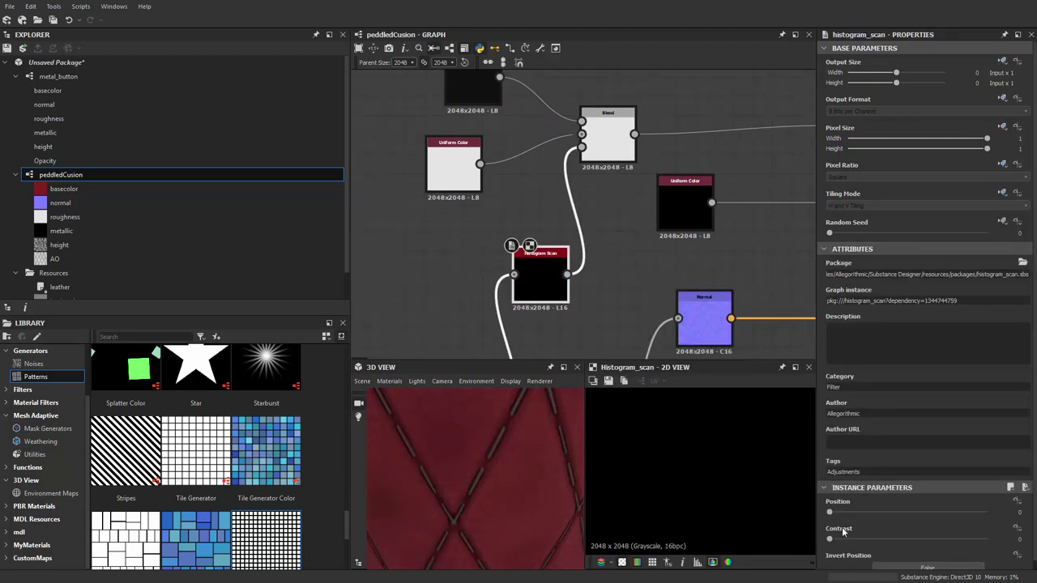
pyautogui.moveTo(830, 513); pyautogui.dragTo(897, 516)
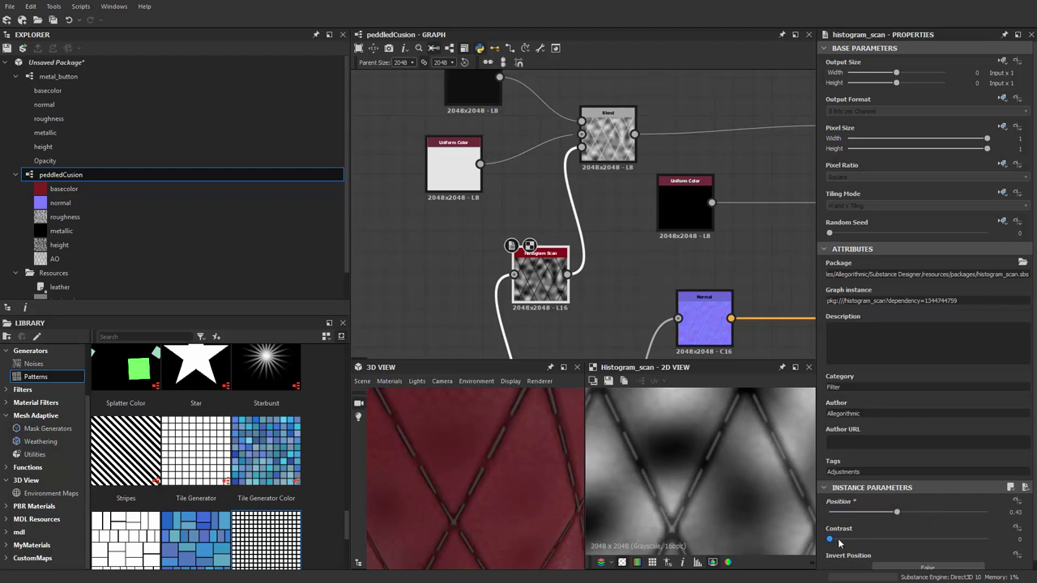
pyautogui.moveTo(839, 541); pyautogui.dragTo(900, 519)
# Pan the graph to check the Histogram Scan's 512x512 grain noise input
pyautogui.scroll(-2, 530, 186)
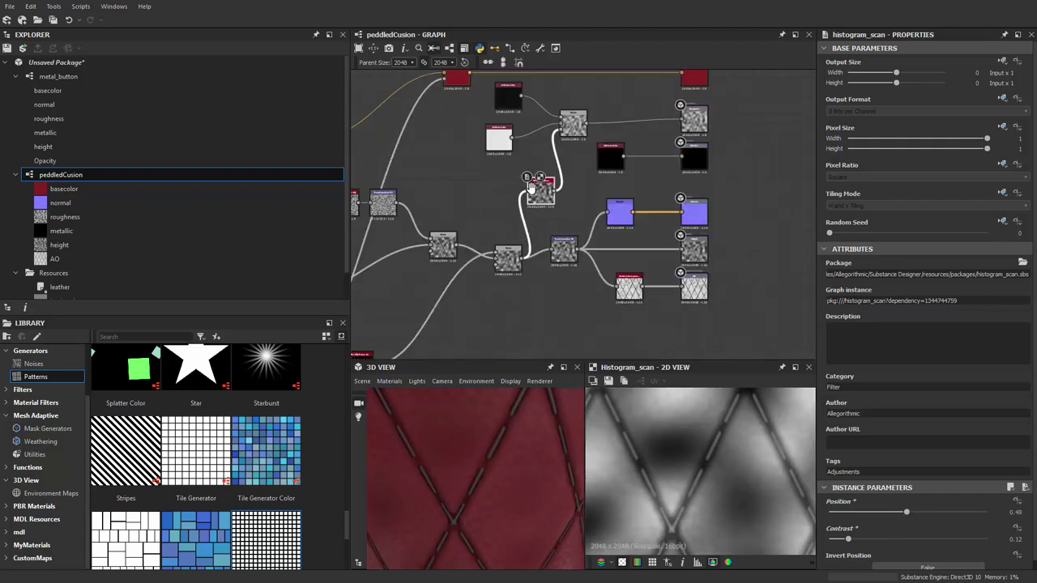
pyautogui.moveTo(530, 185); pyautogui.dragTo(535, 266, button='middle')
pyautogui.scroll(2, 535, 265)
pyautogui.scroll(-2, 592, 312)
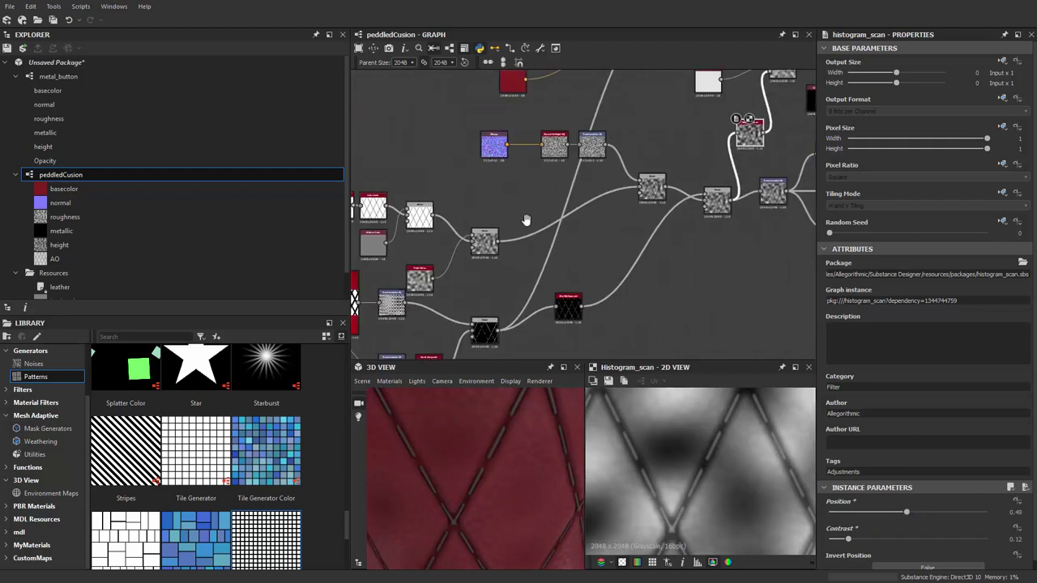
pyautogui.scroll(3, 479, 229)
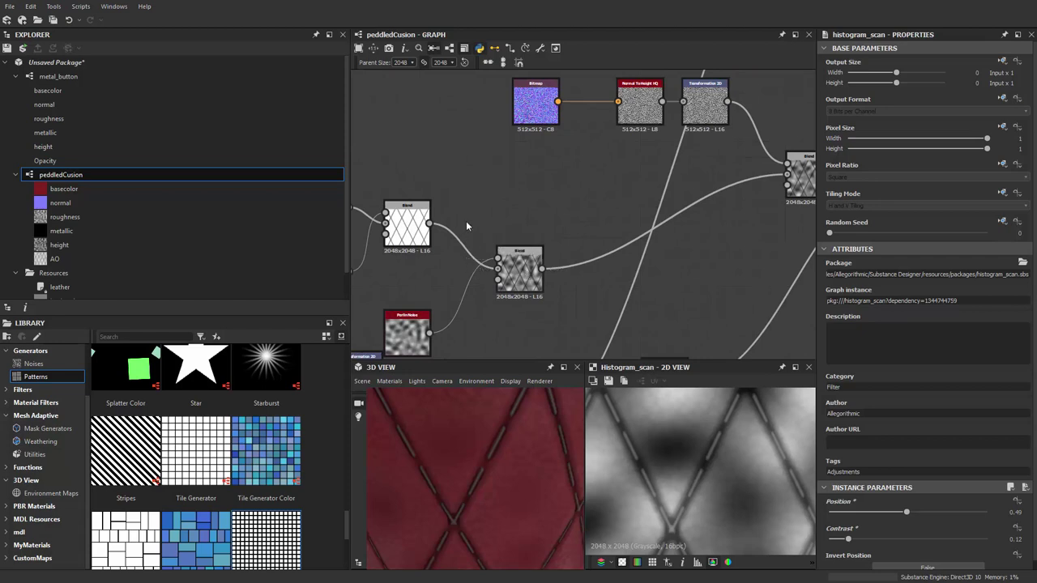
pyautogui.scroll(-2, 470, 220)
pyautogui.scroll(2, 559, 210)
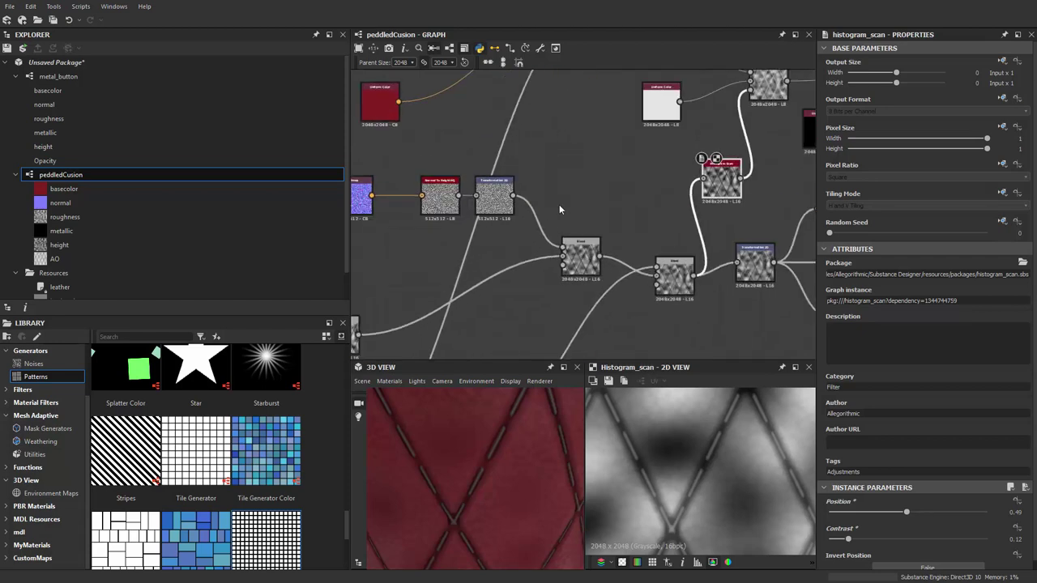
pyautogui.scroll(2, 473, 202)
pyautogui.scroll(-1, 527, 286)
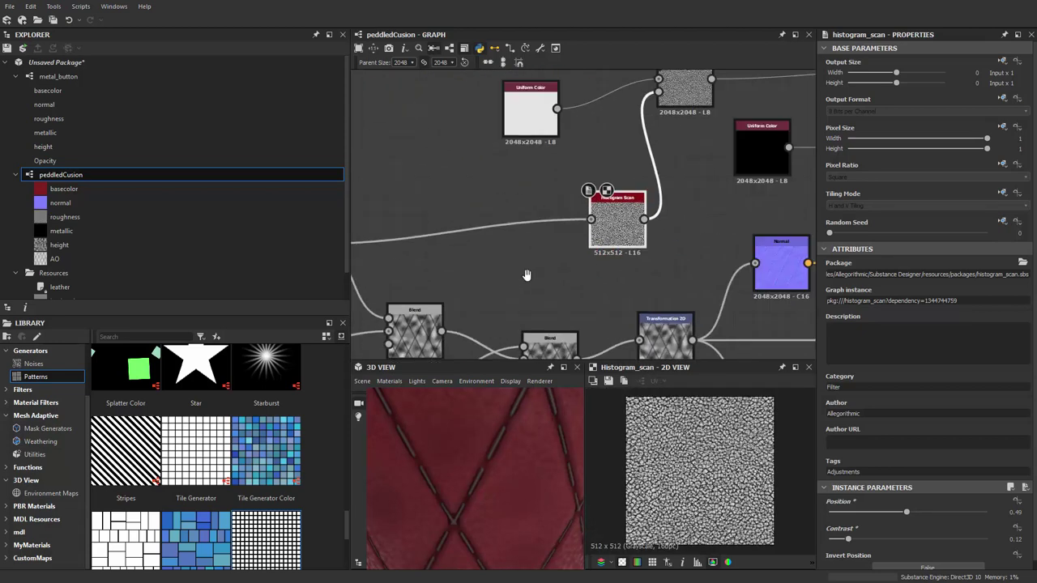
pyautogui.scroll(2, 569, 273)
# Orbit and zoom the 3D view to inspect the cushion's leather grain
pyautogui.moveTo(541, 467); pyautogui.dragTo(508, 450)
pyautogui.moveTo(507, 450)
pyautogui.mouseDown(button='right')
pyautogui.moveTo(473, 481)
pyautogui.moveTo(523, 489)
pyautogui.moveTo(490, 498)
pyautogui.moveTo(538, 495)
pyautogui.moveTo(527, 454)
pyautogui.mouseUp(button='right')
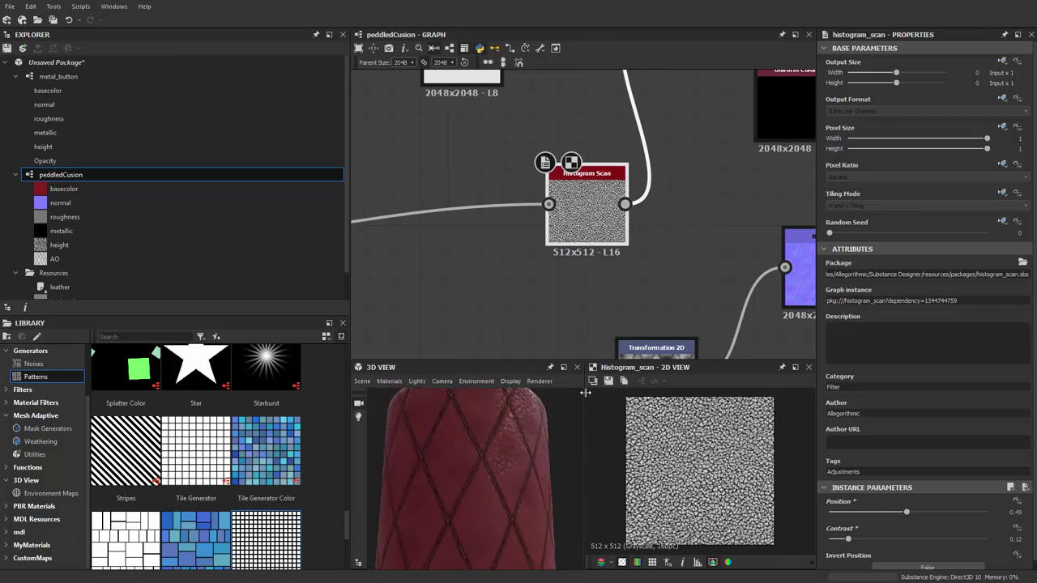
pyautogui.moveTo(718, 144); pyautogui.dragTo(528, 329, button='middle')
pyautogui.scroll(-4, 537, 213)
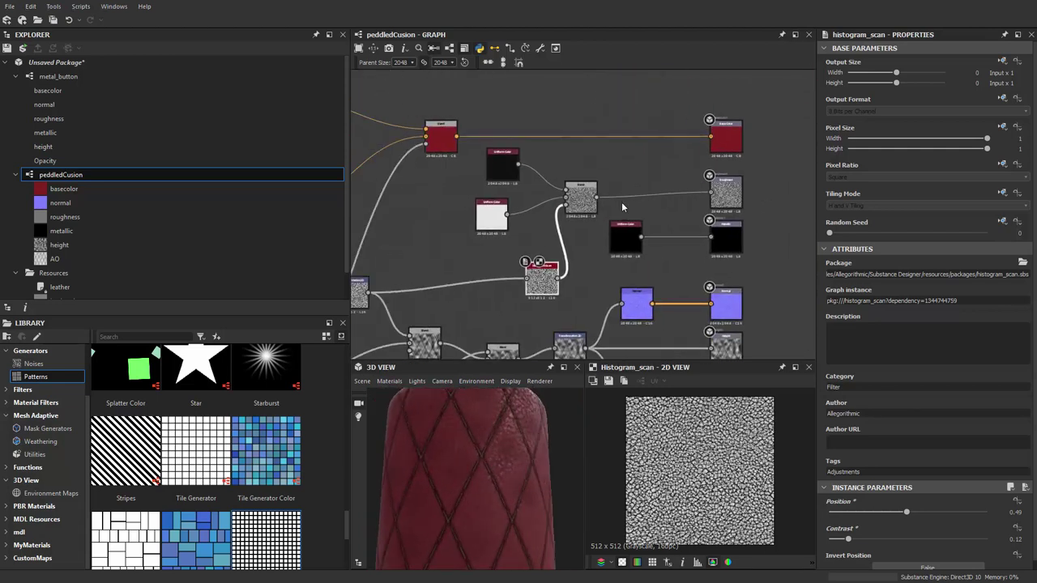
pyautogui.scroll(4, 488, 230)
# Lower the light roughness Uniform Color to grey 0.35 and check the cushion's added sheen
pyautogui.doubleClick(443, 243)
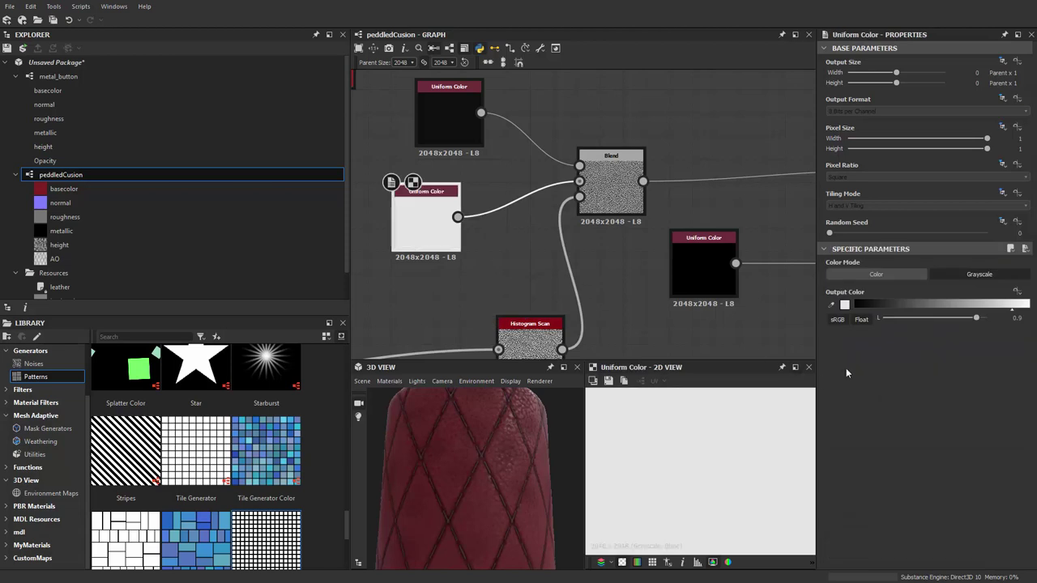
pyautogui.scroll(2, 413, 354)
pyautogui.moveTo(428, 413); pyautogui.dragTo(486, 470, button='right')
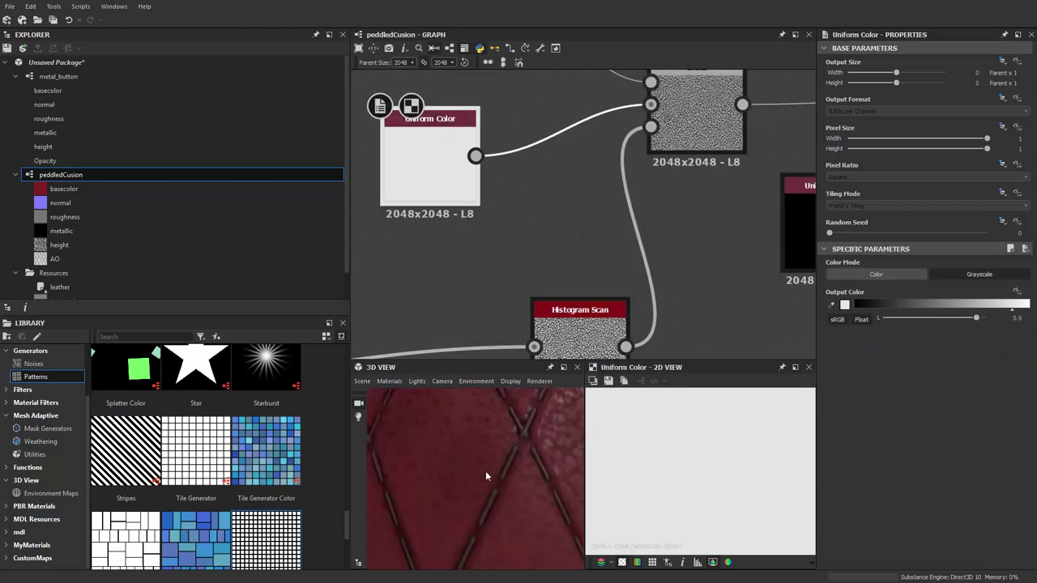
pyautogui.scroll(-1, 504, 454)
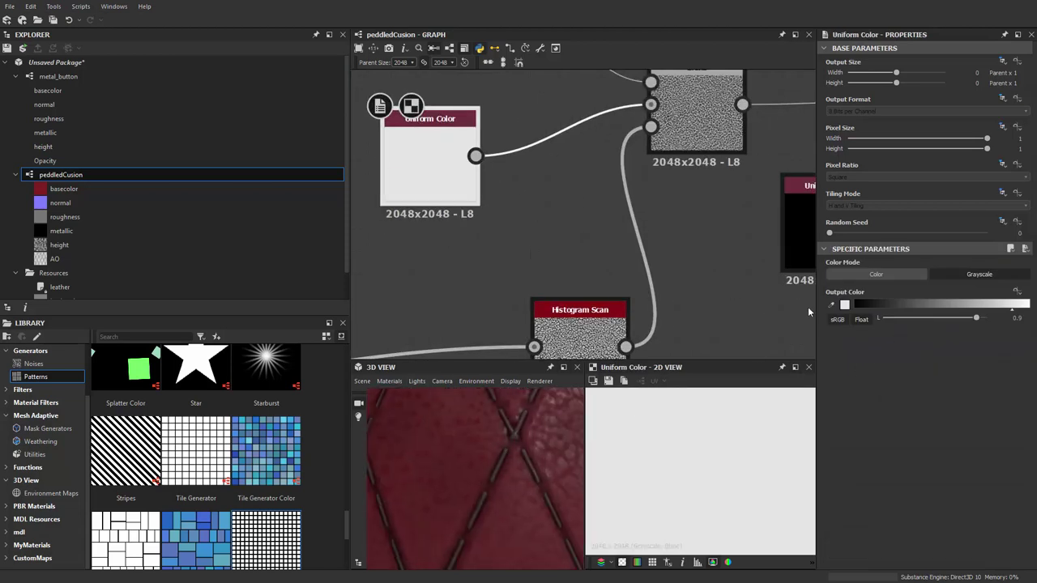
pyautogui.moveTo(973, 323); pyautogui.dragTo(918, 332)
pyautogui.scroll(-3, 512, 459)
pyautogui.scroll(-4, 486, 248)
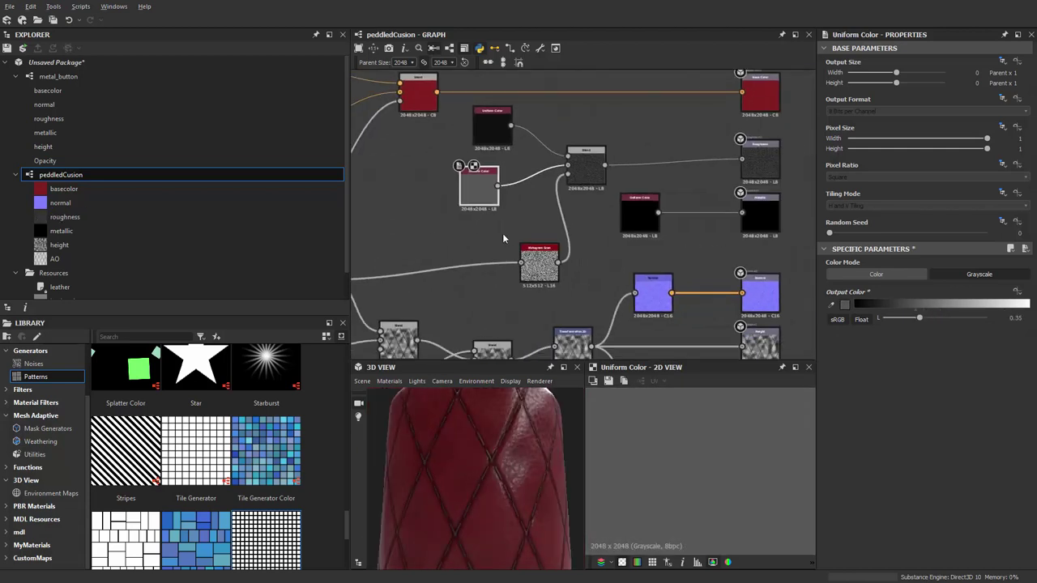
pyautogui.scroll(-1, 472, 498)
pyautogui.moveTo(473, 502); pyautogui.dragTo(518, 477)
pyautogui.scroll(3, 483, 473)
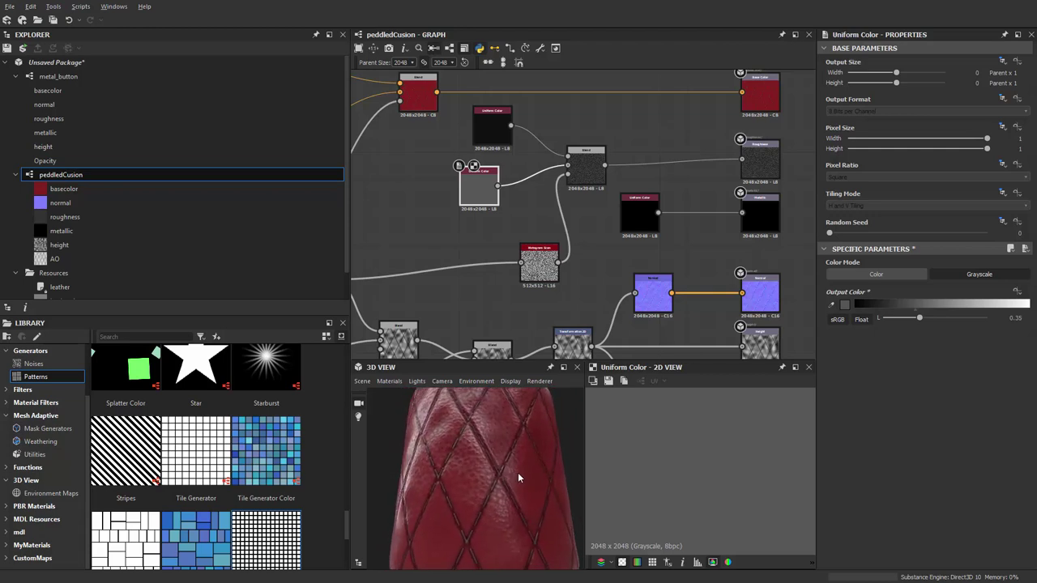